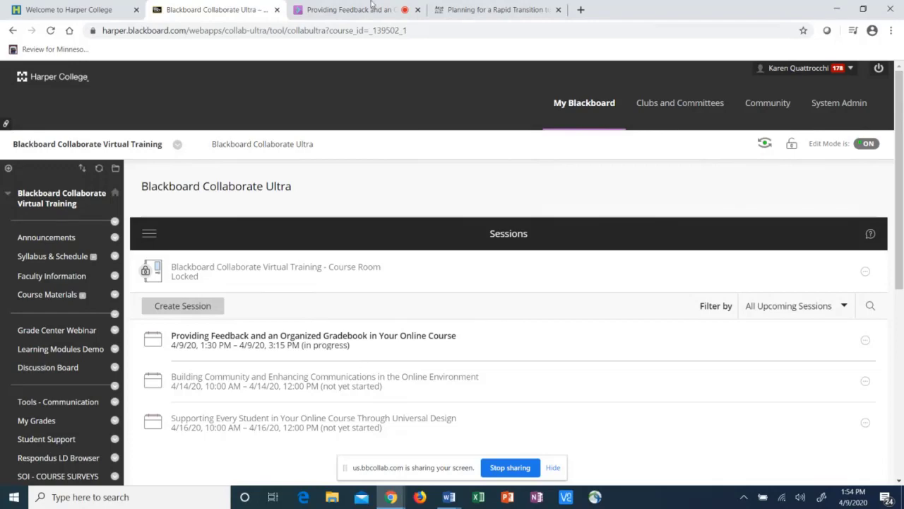
- Open the Full Grade Center from the Control Panel's Grade Center menu
scroll(50, 369, "down", 5)
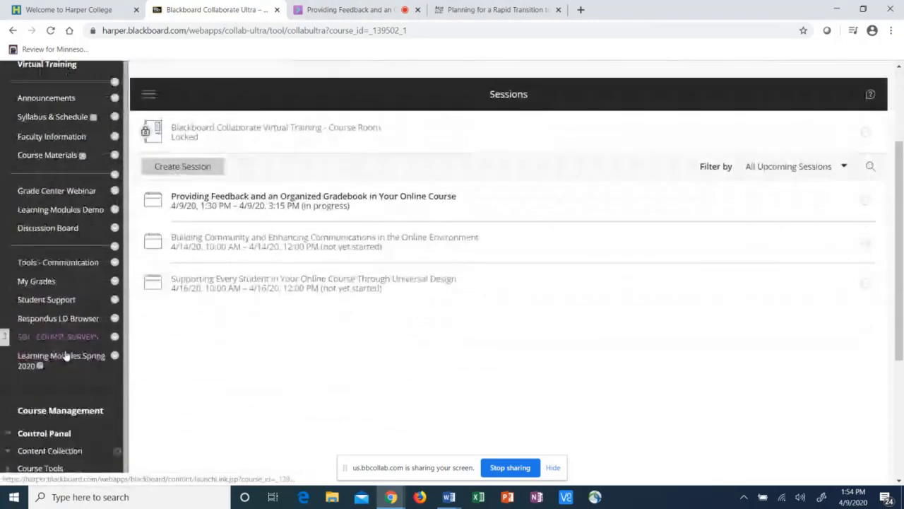
left_click(57, 303)
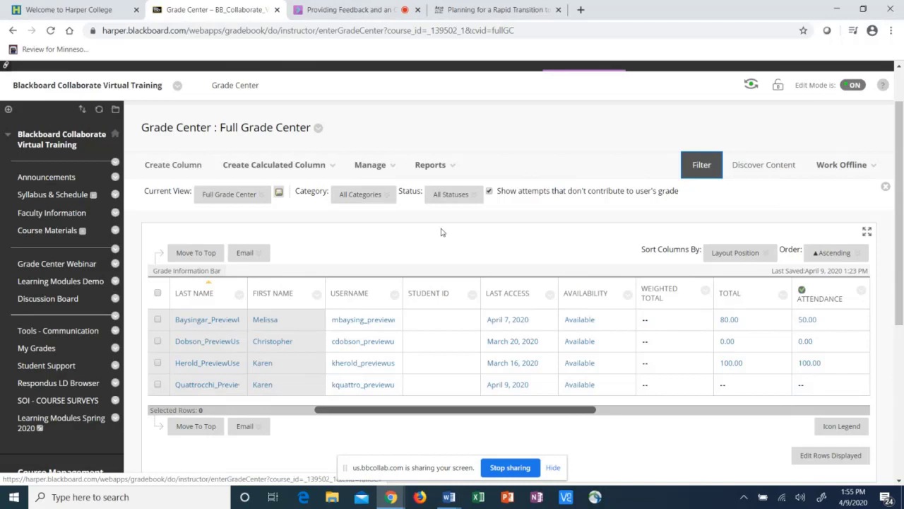
- Go to Manage > Categories, look through the 12 categories, and start a new category
left_click(376, 167)
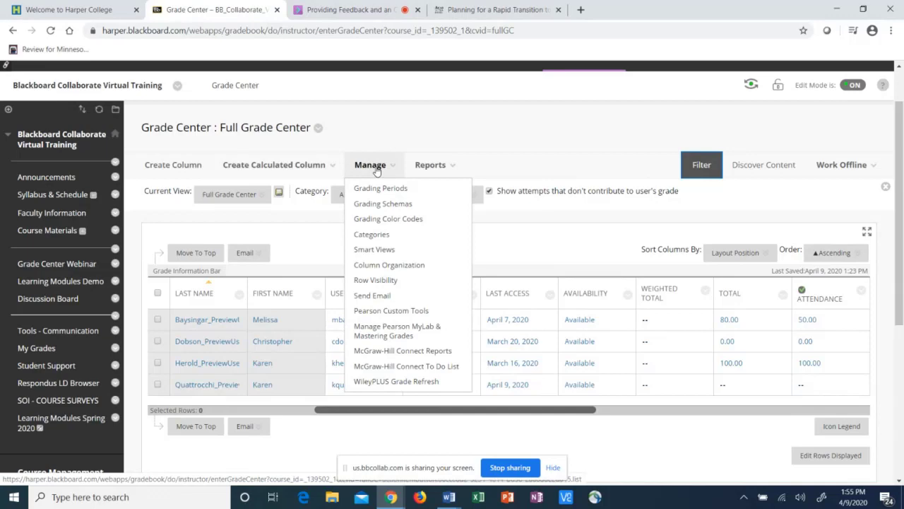
left_click(375, 233)
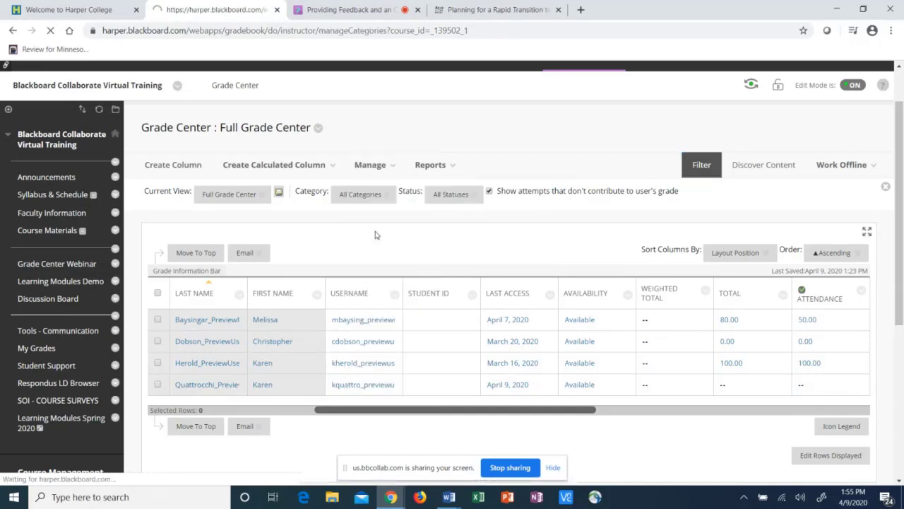
scroll(396, 254, "down", 4)
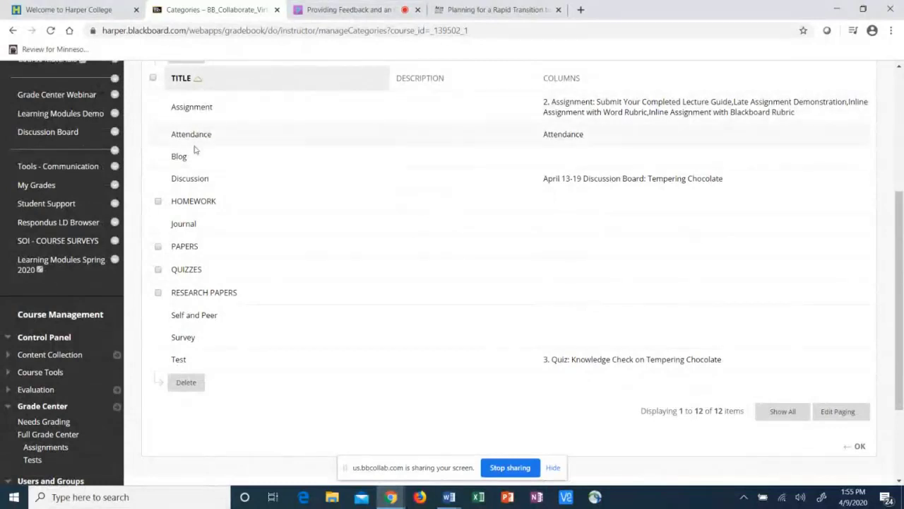
scroll(202, 149, "up", 1)
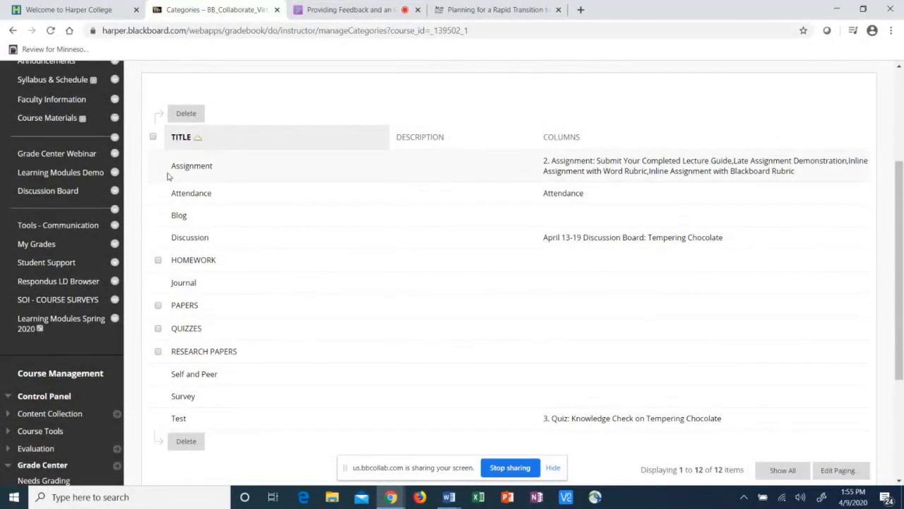
scroll(313, 273, "down", 1)
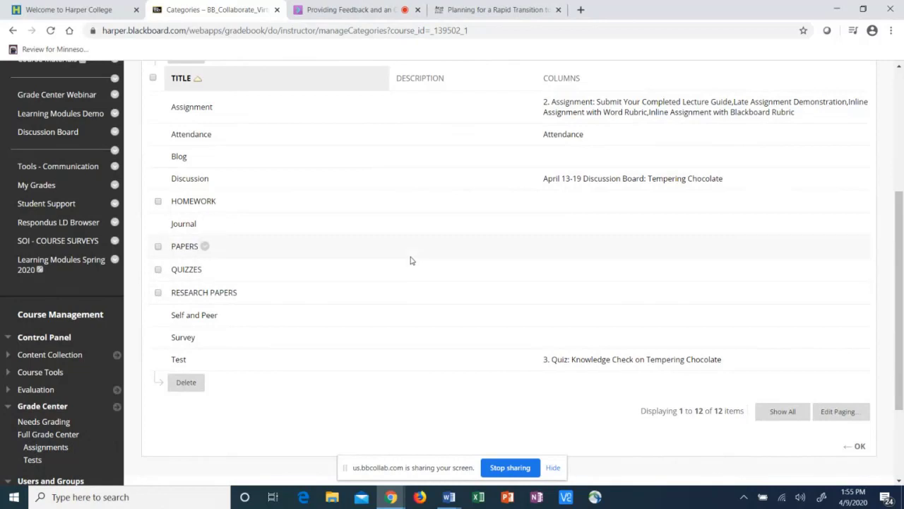
scroll(411, 260, "up", 1)
scroll(418, 266, "up", 1)
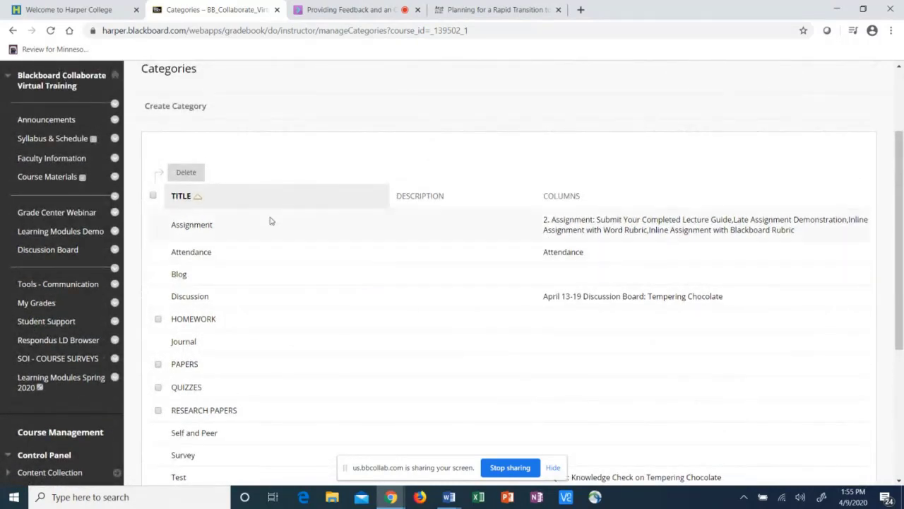
left_click(179, 107)
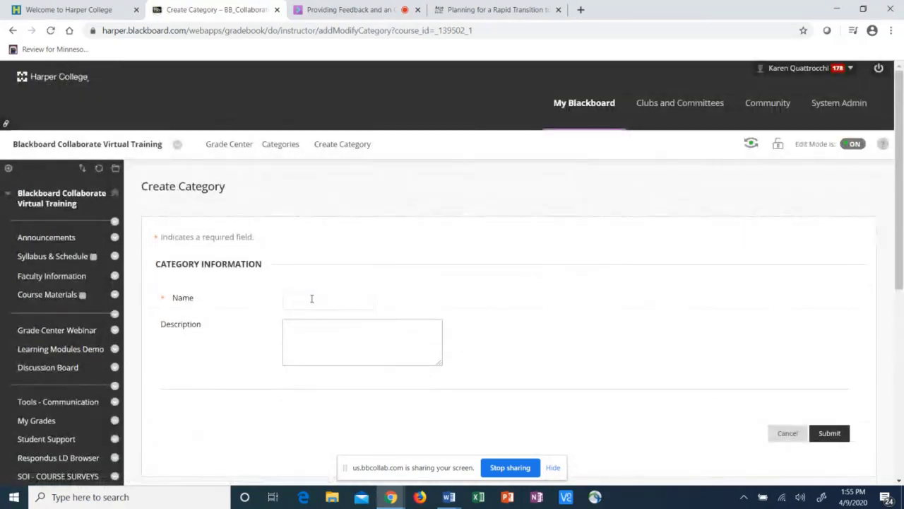
- Name the new grade category UNIT TESTS and submit it
left_click(311, 298)
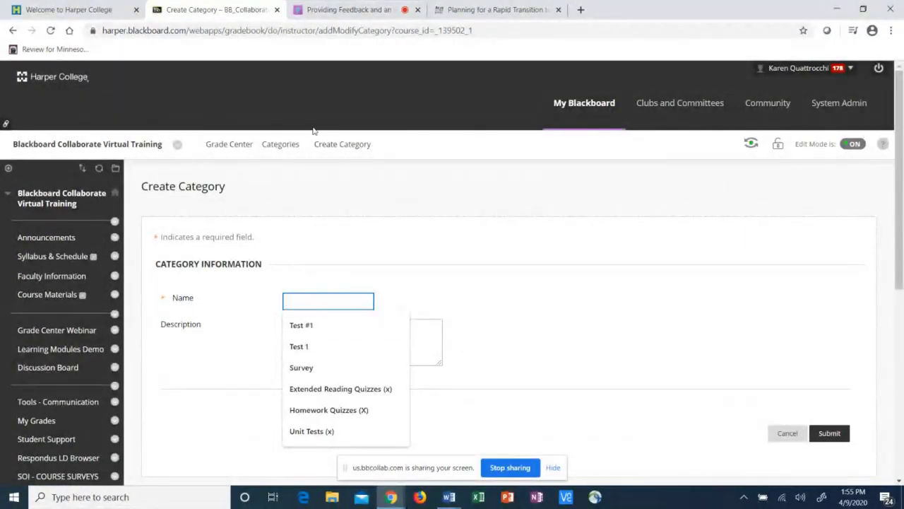
type("Unit")
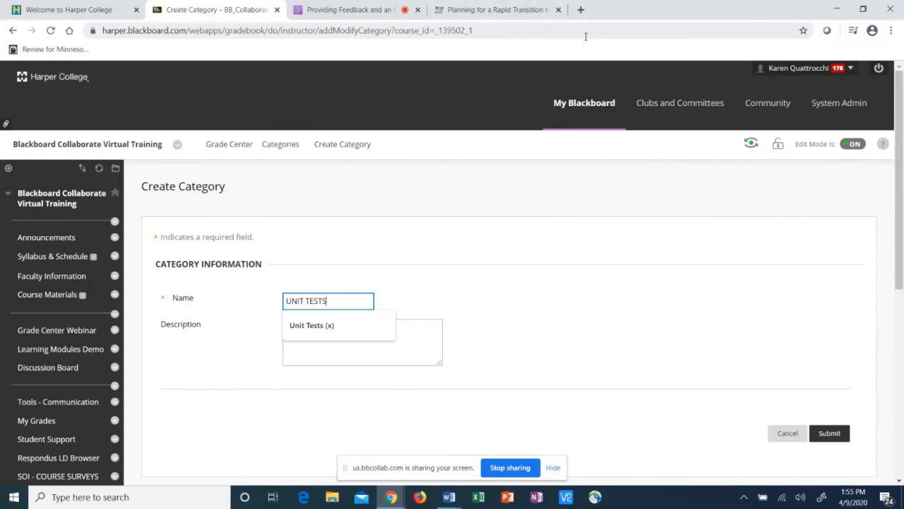
left_click(831, 433)
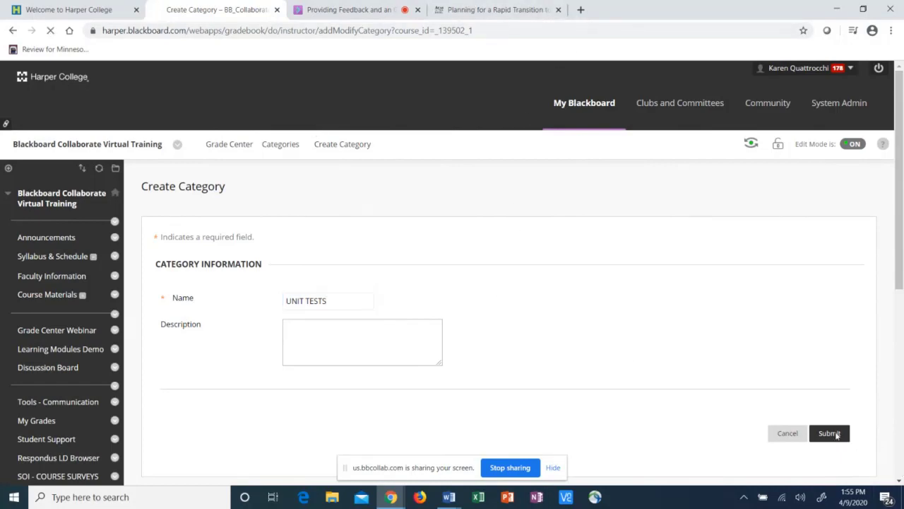
- Leave the categories page and return to the Full Grade Center
scroll(480, 298, "down", 4)
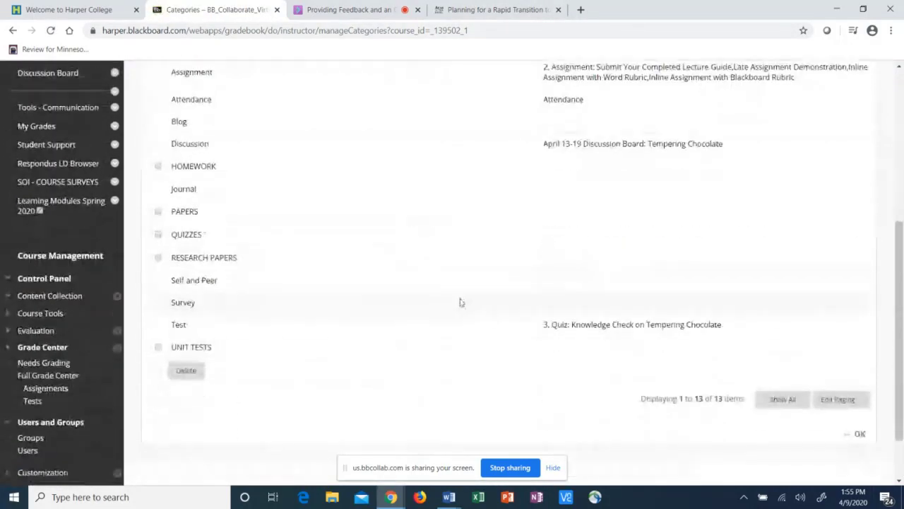
scroll(360, 281, "up", 3)
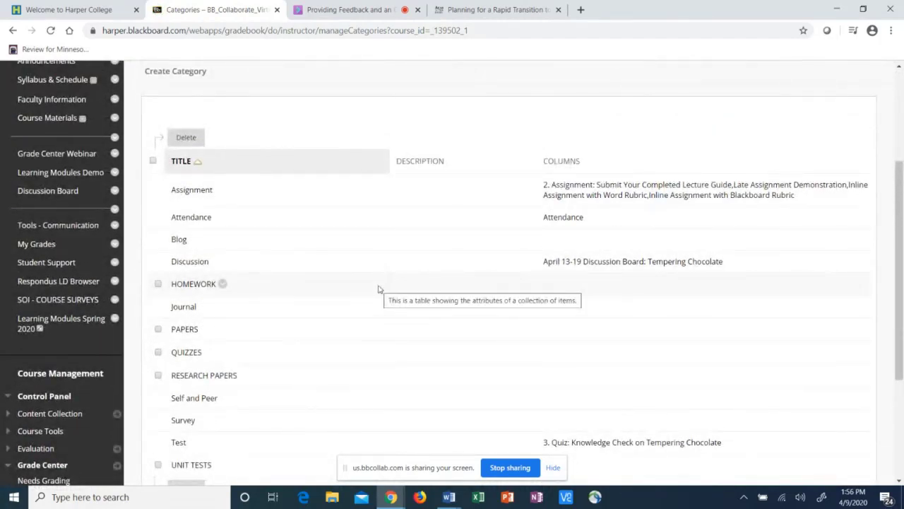
scroll(361, 264, "up", 2)
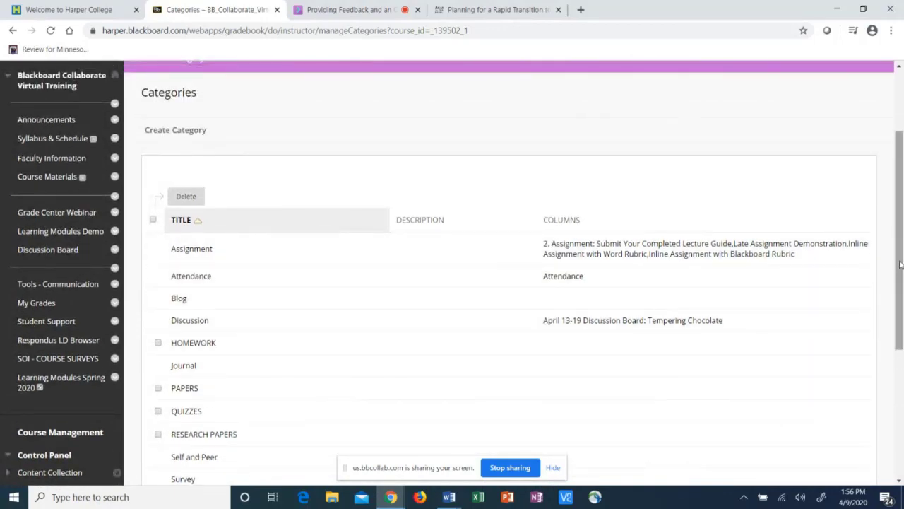
left_click_drag(900, 267, 901, 375)
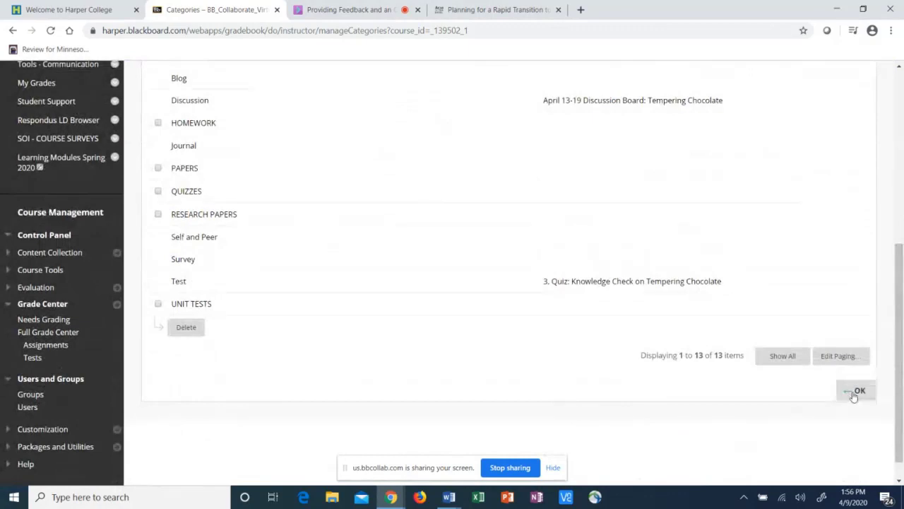
left_click(857, 392)
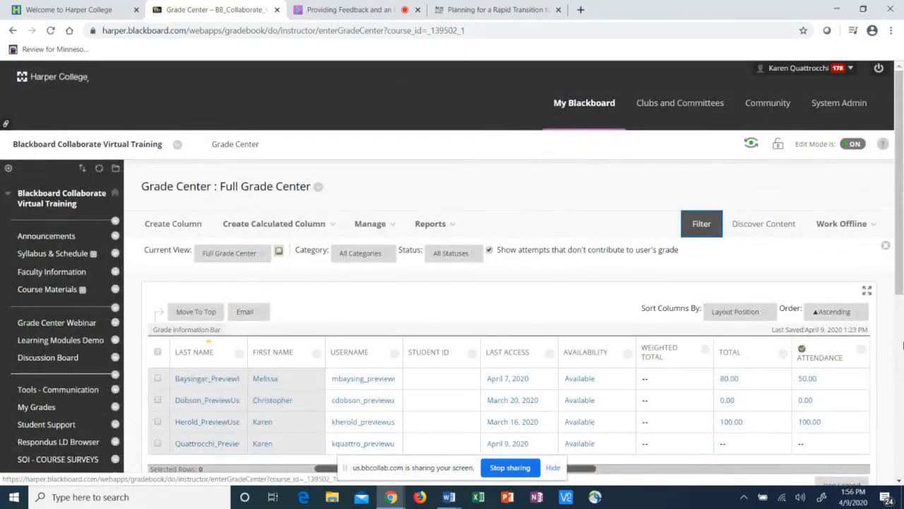
left_click_drag(900, 280, 899, 297)
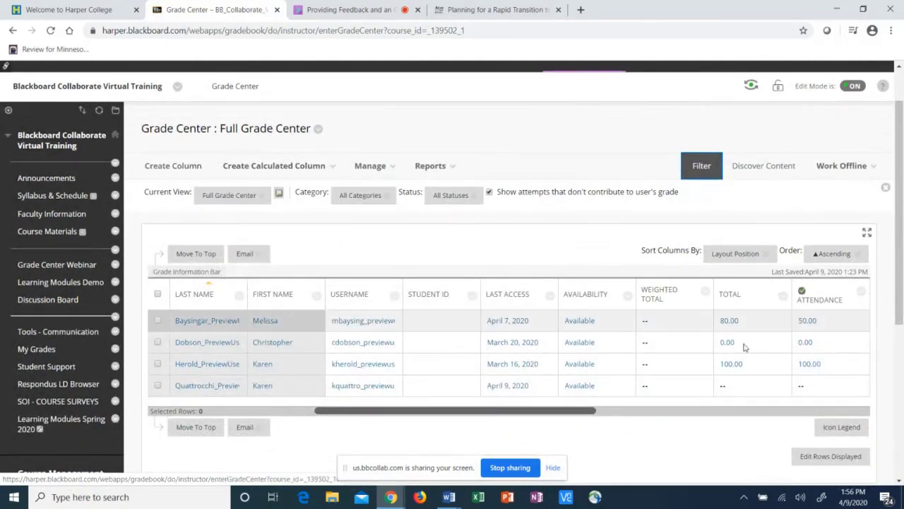
left_click_drag(589, 411, 727, 323)
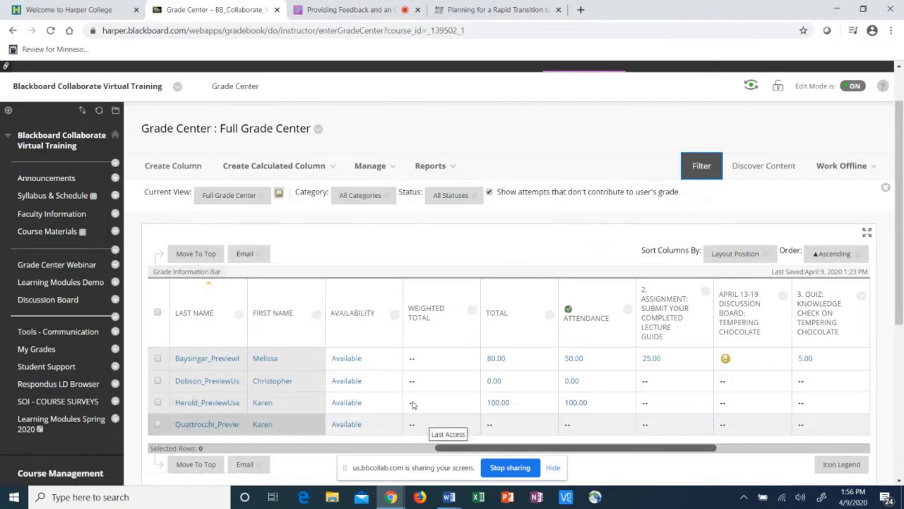
- Start a new grade column named Research Paper #1
left_click(167, 168)
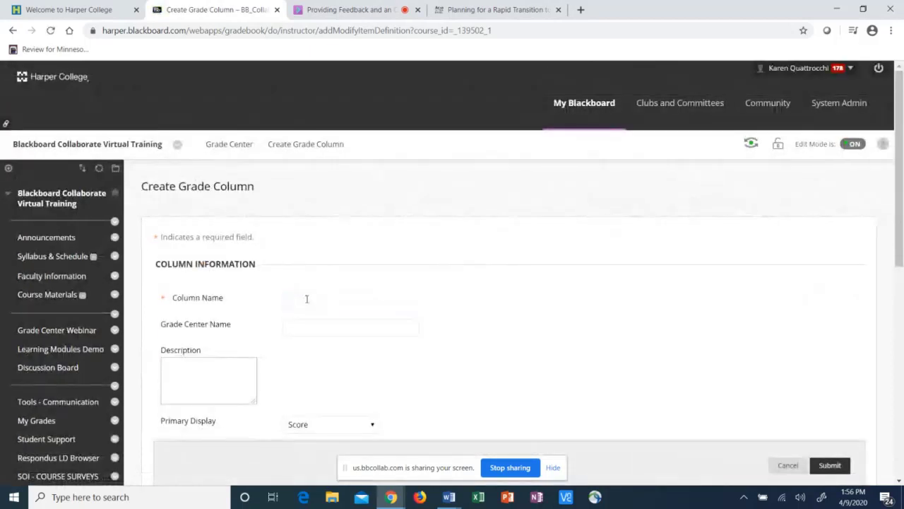
left_click(311, 303)
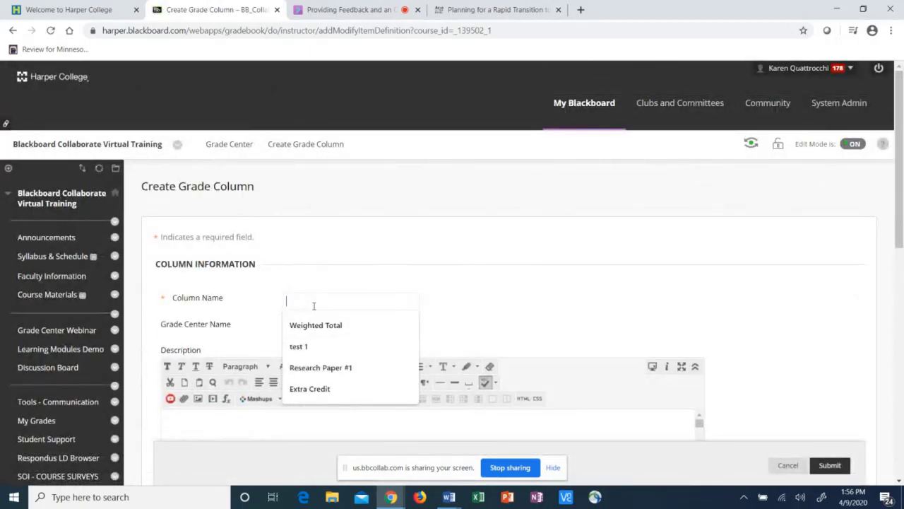
type("Research Paper #1")
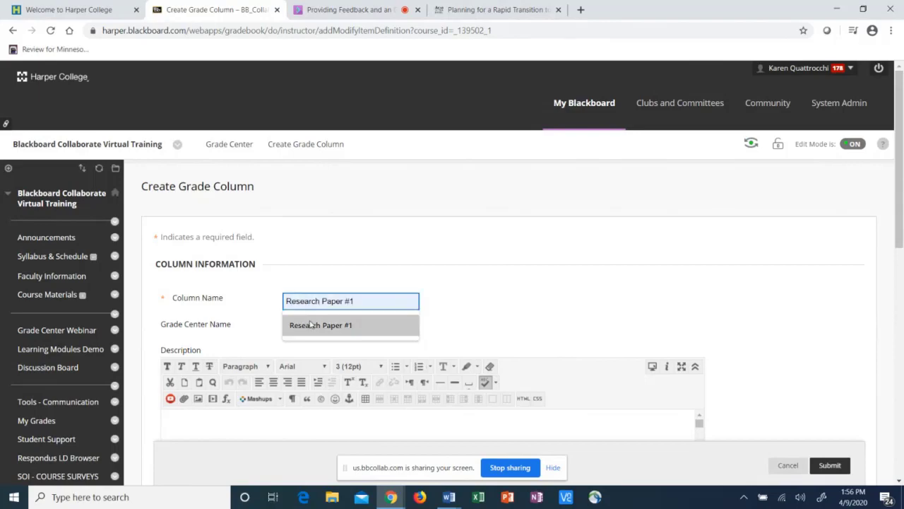
left_click(311, 324)
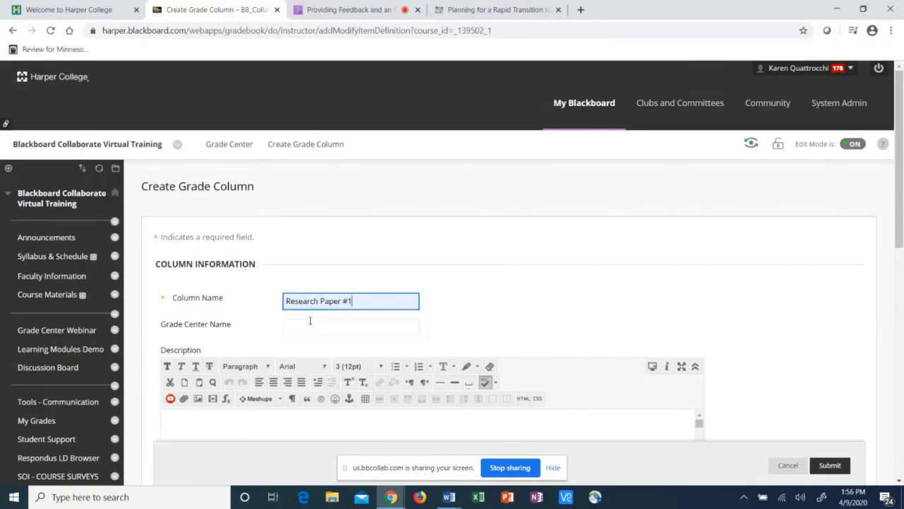
scroll(521, 298, "down", 2)
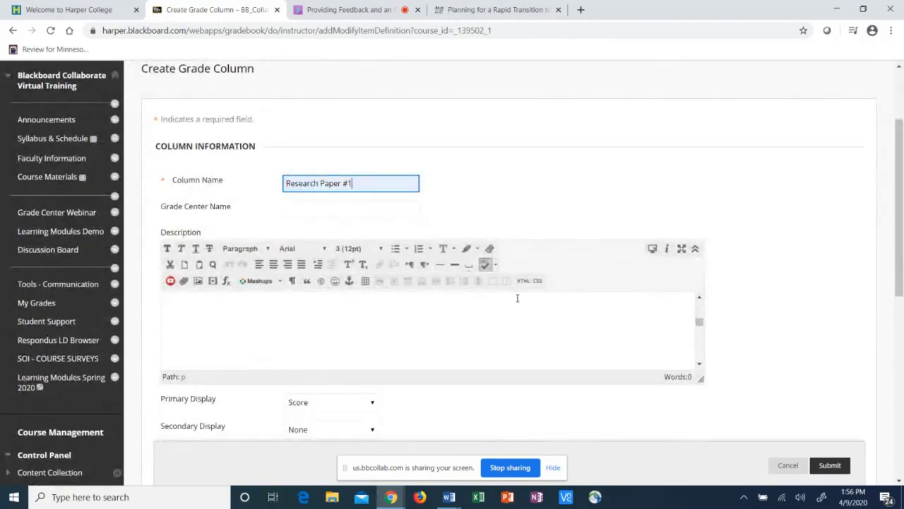
left_click_drag(898, 268, 898, 283)
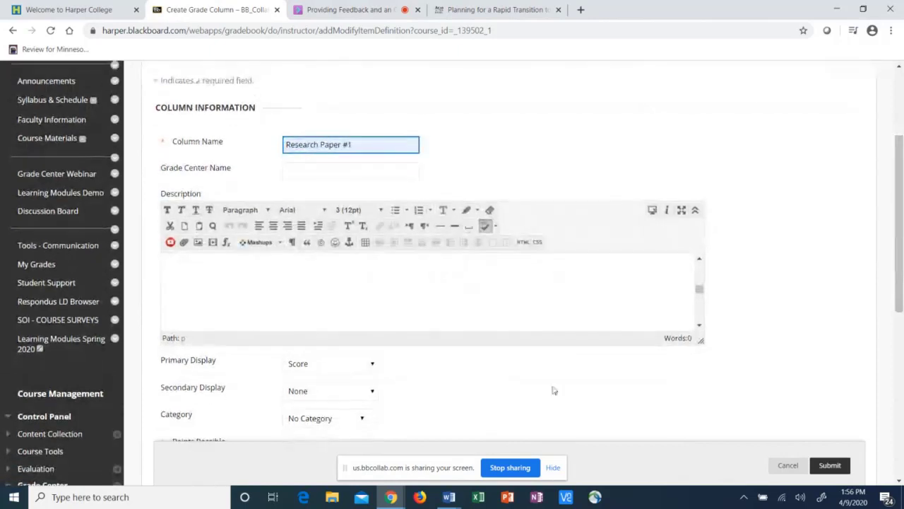
- Set the column to show Score as primary display and Percentage as secondary
left_click(369, 366)
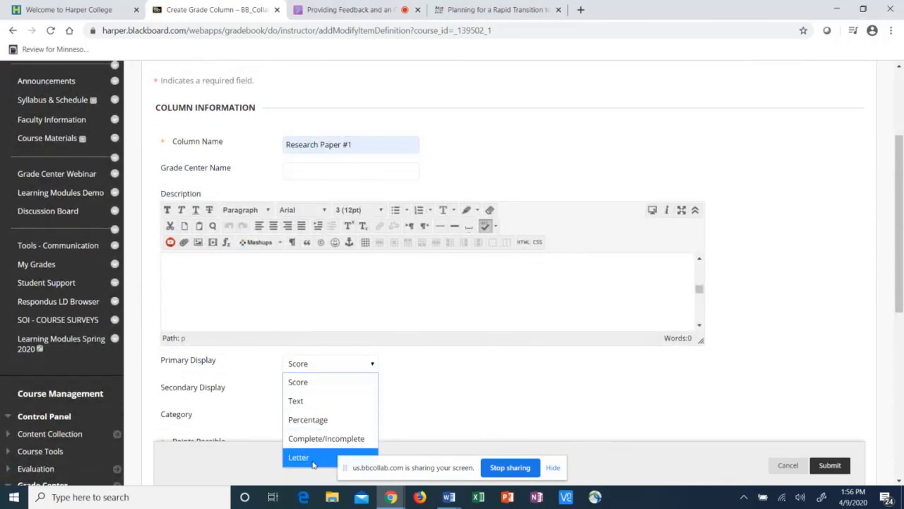
left_click(331, 366)
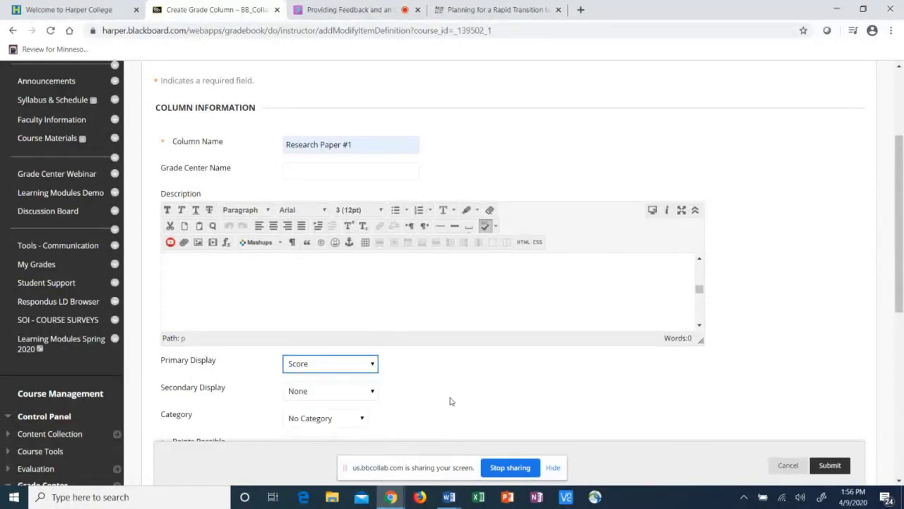
left_click(374, 397)
left_click(354, 428)
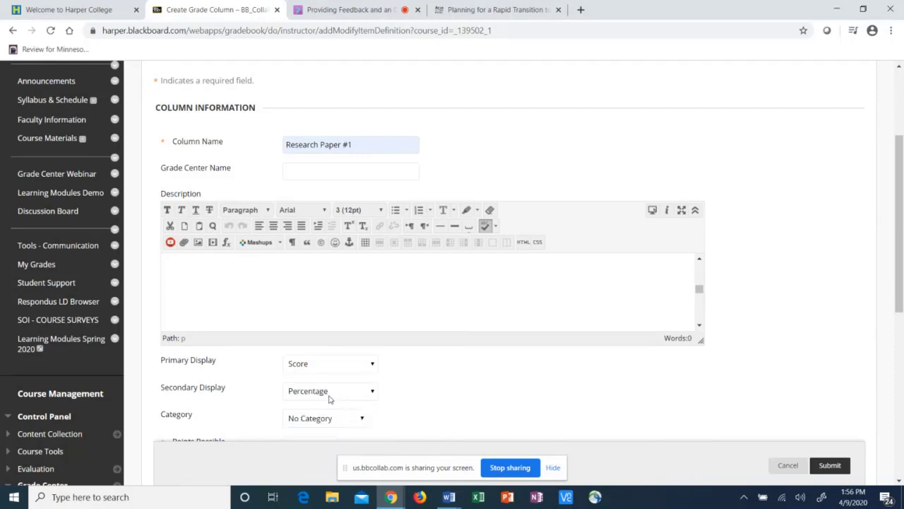
left_click(326, 385)
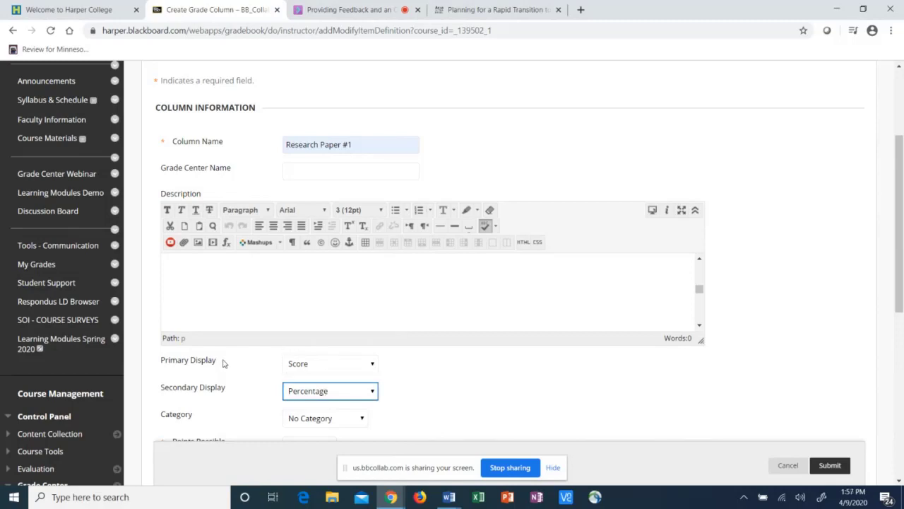
- Put the column in the RESEARCH PAPERS category with 50 points possible and submit
scroll(476, 394, "down", 1)
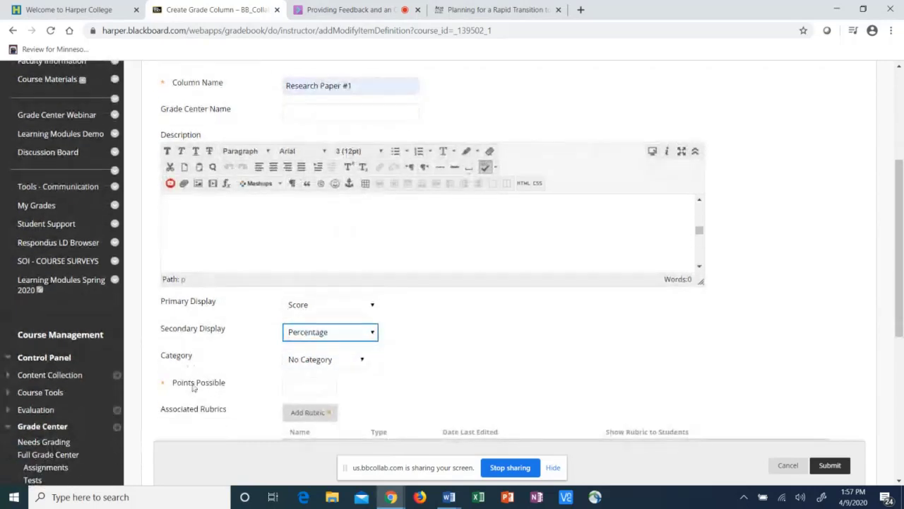
left_click(364, 364)
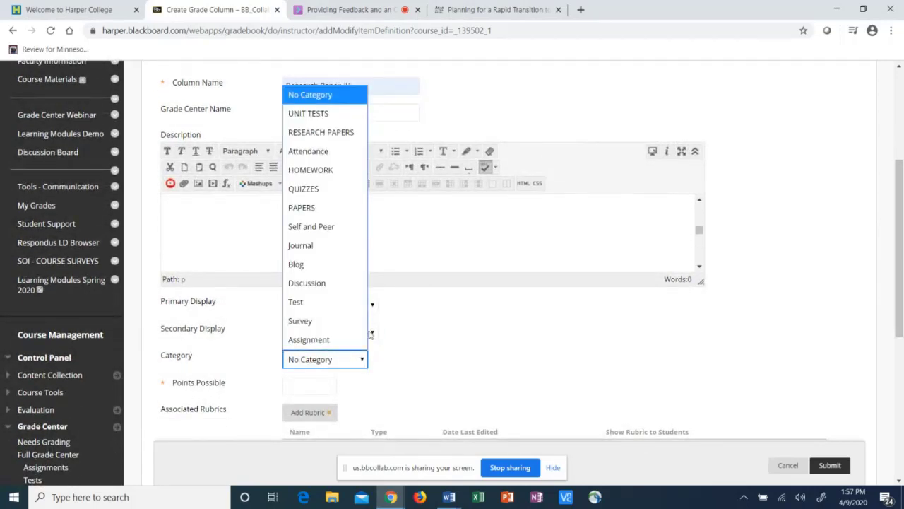
left_click(362, 131)
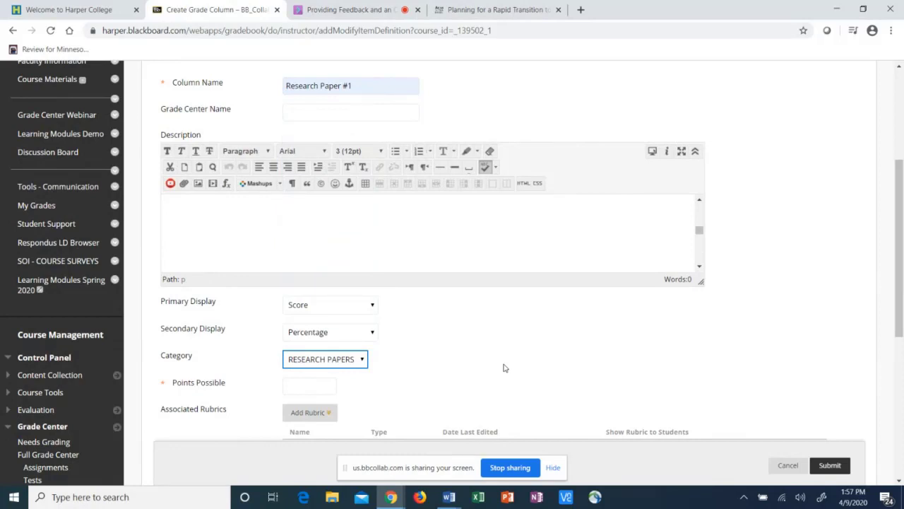
scroll(504, 372, "down", 1)
left_click(318, 327)
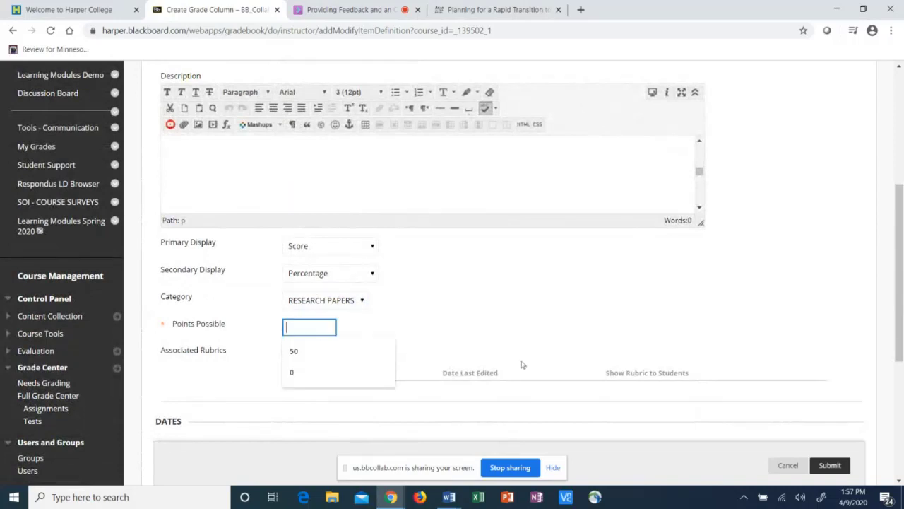
left_click(313, 350)
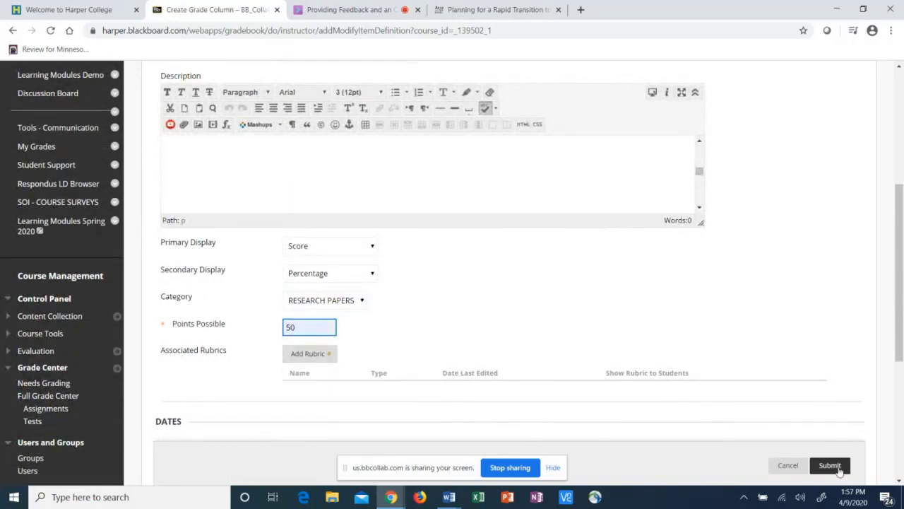
left_click(830, 465)
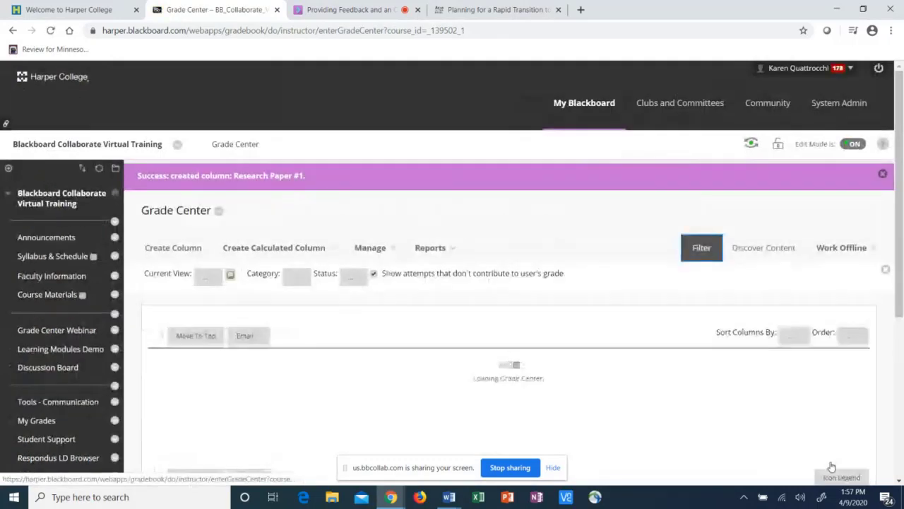
scroll(727, 398, "down", 2)
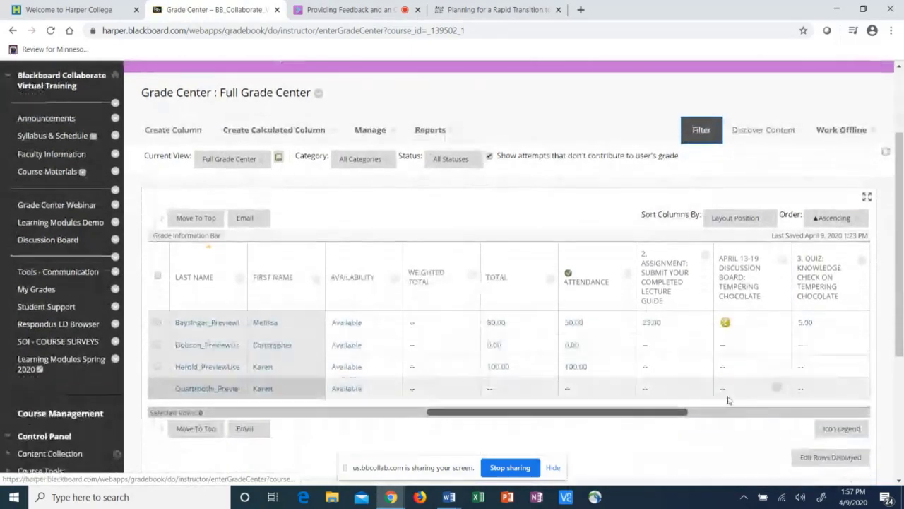
left_click_drag(640, 417, 785, 429)
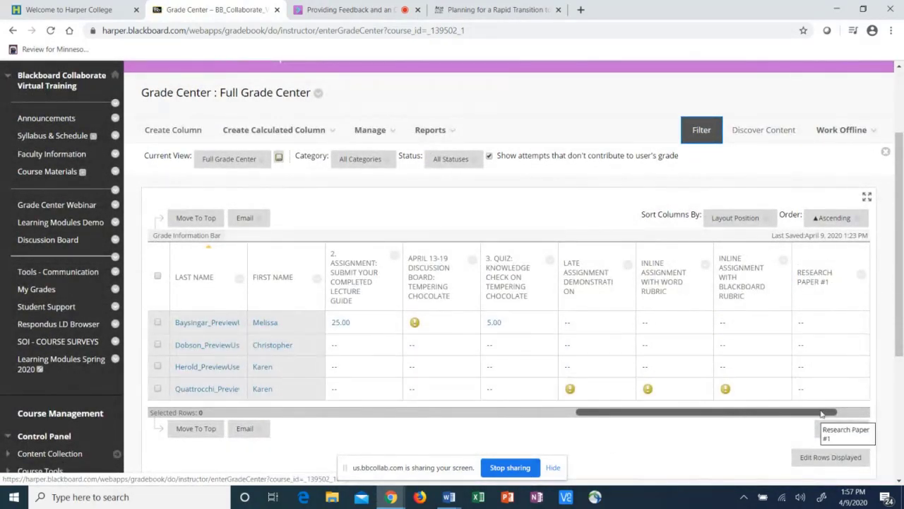
mouse_move(812, 279)
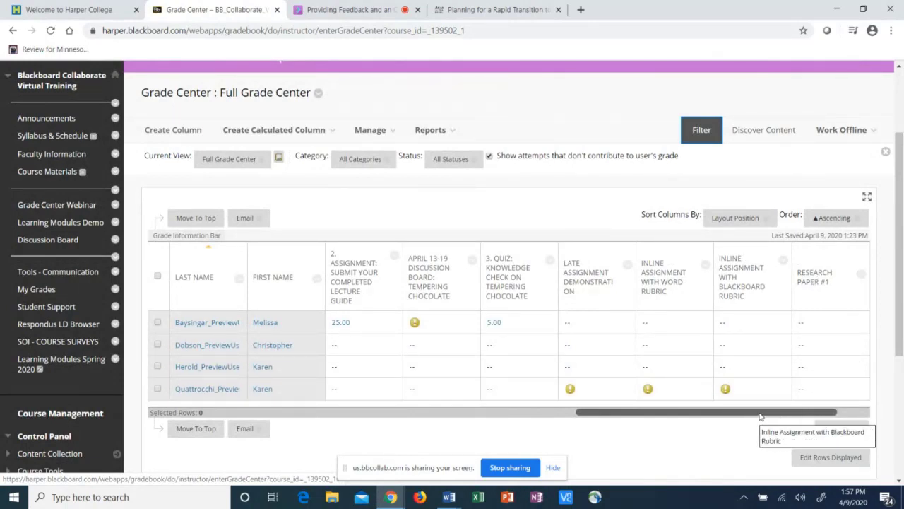
left_click_drag(693, 414, 432, 385)
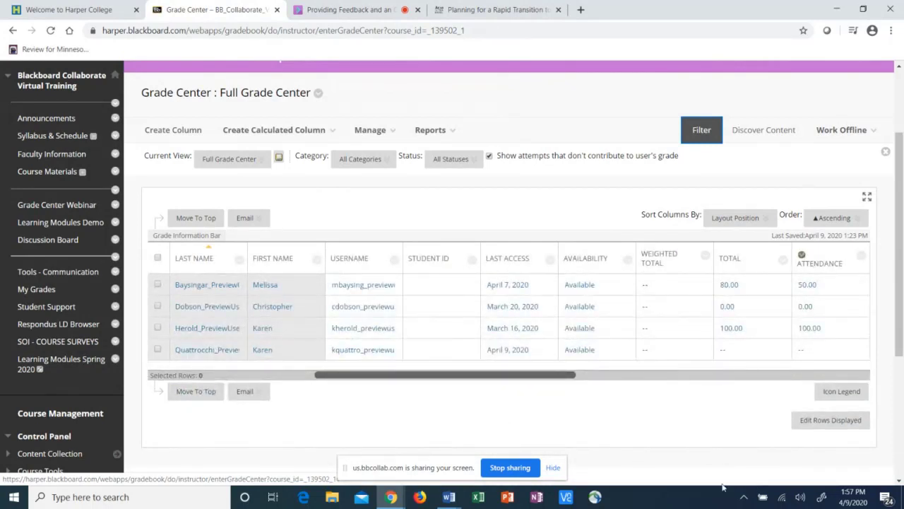
left_click_drag(571, 375, 610, 382)
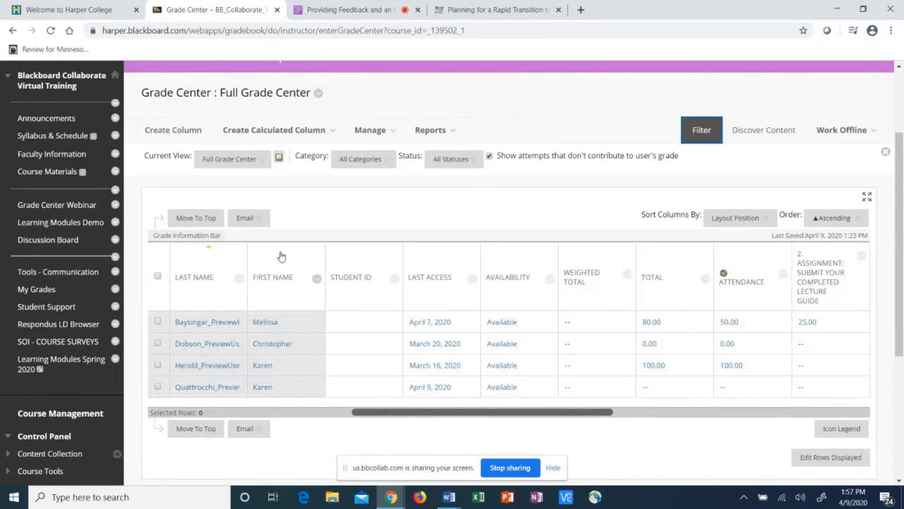
mouse_move(828, 291)
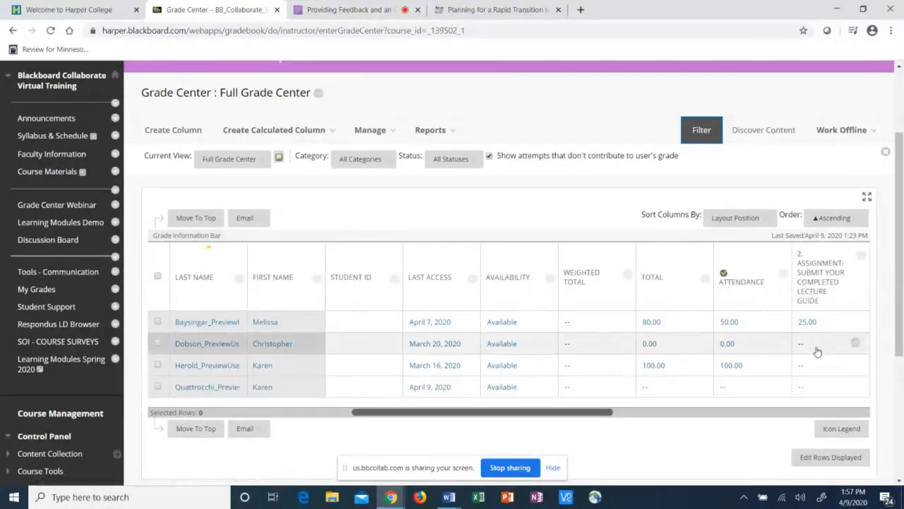
left_click_drag(609, 414, 828, 417)
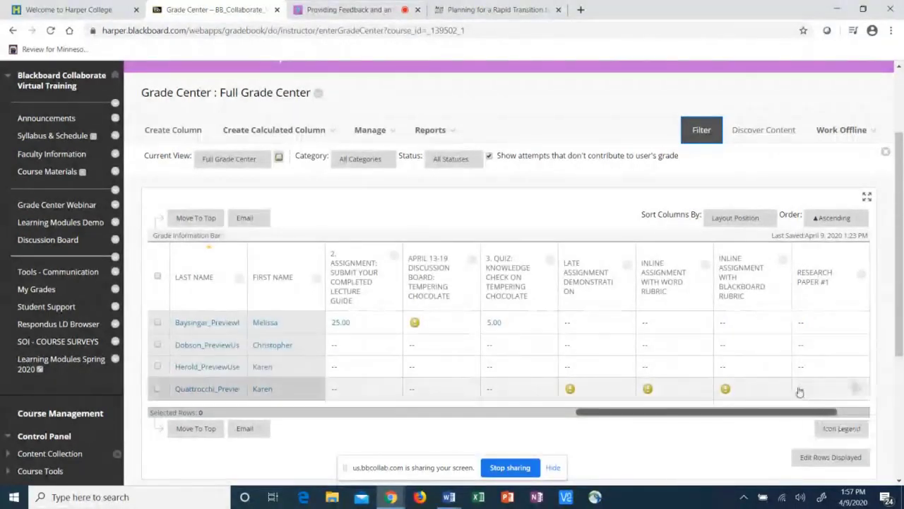
- Give the last student 50 on Research Paper #1
left_click(804, 391)
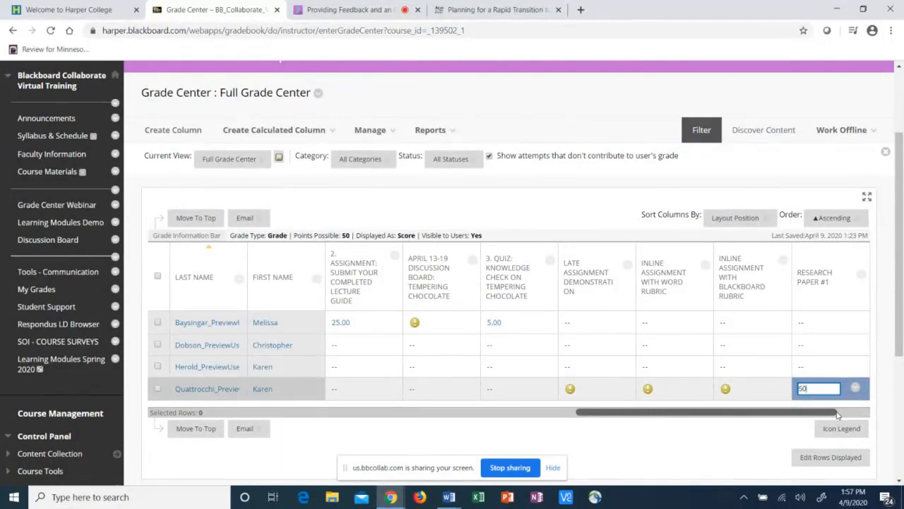
type("50")
key("Return")
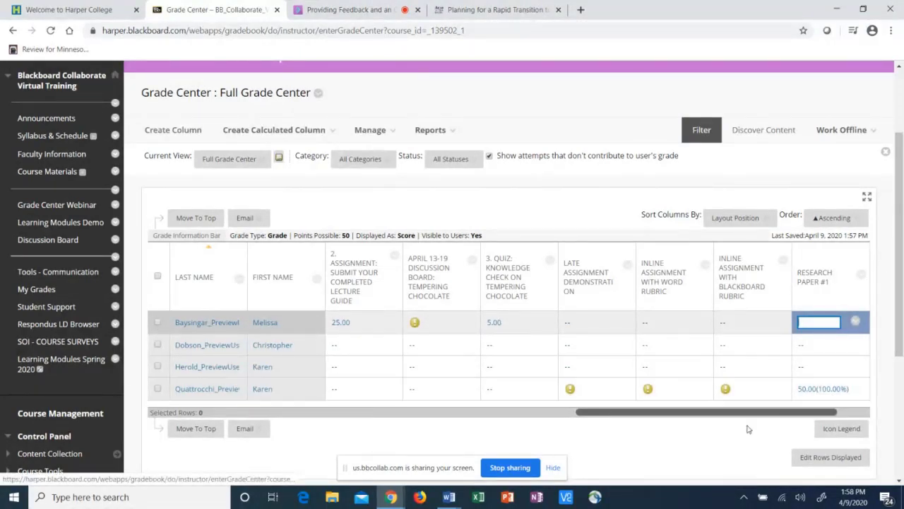
left_click_drag(654, 416, 577, 417)
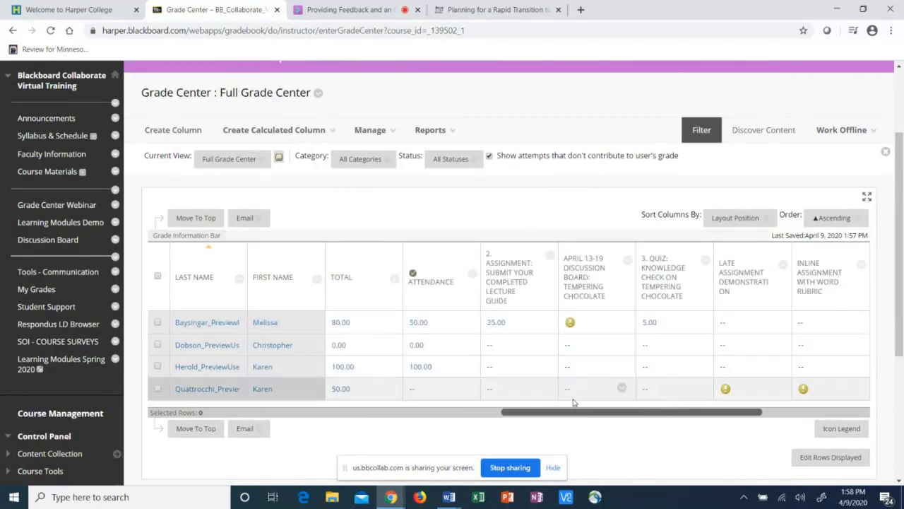
- Give the last student 30 on the April 13-19 Discussion Board
left_click(572, 389)
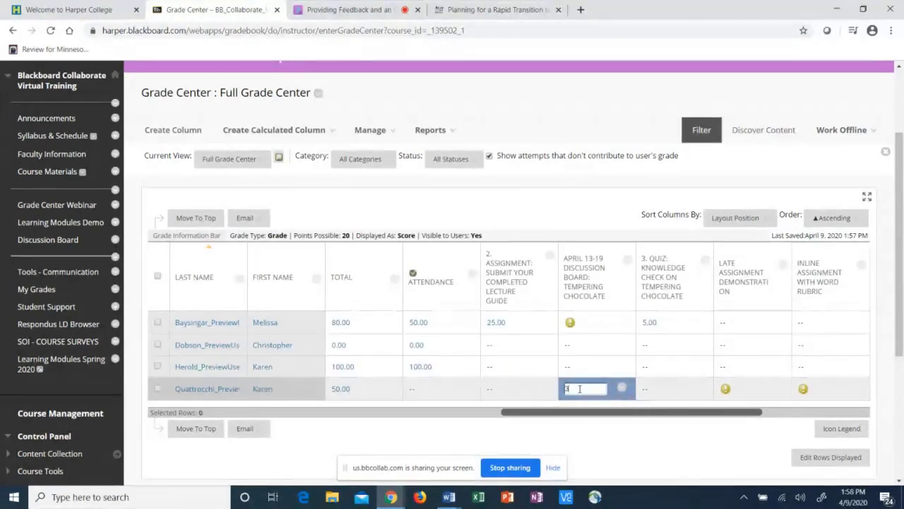
type("30")
key("Return")
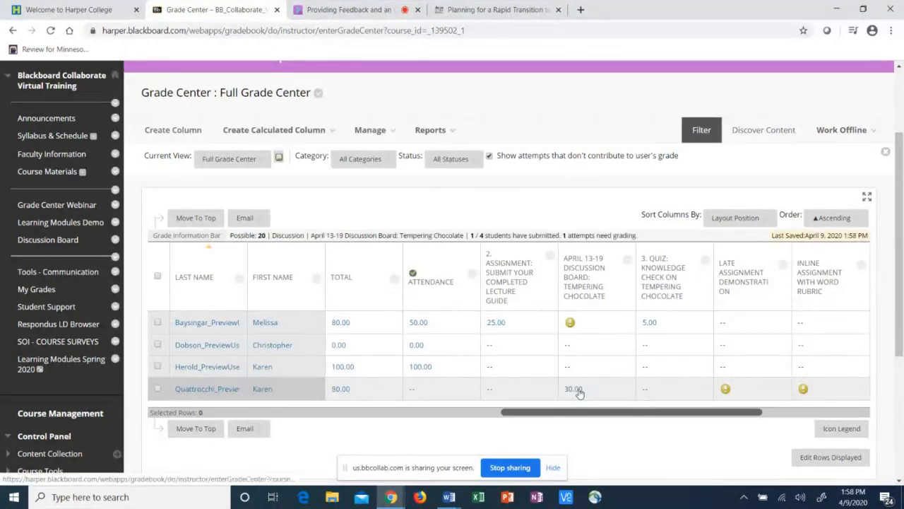
mouse_move(542, 418)
left_mouse_down()
mouse_move(515, 418)
mouse_move(542, 418)
left_mouse_up()
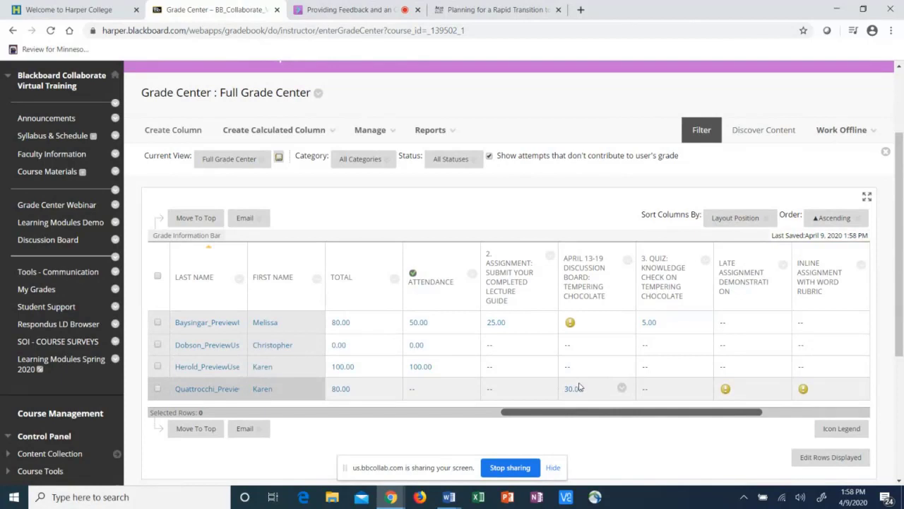
left_click_drag(579, 412, 475, 425)
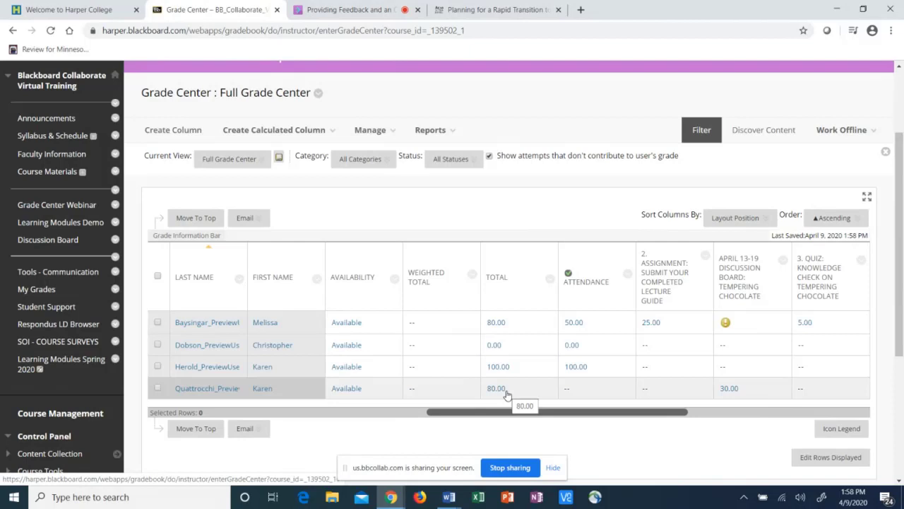
- Open Edit Column Information for the Weighted Total column
left_click(472, 276)
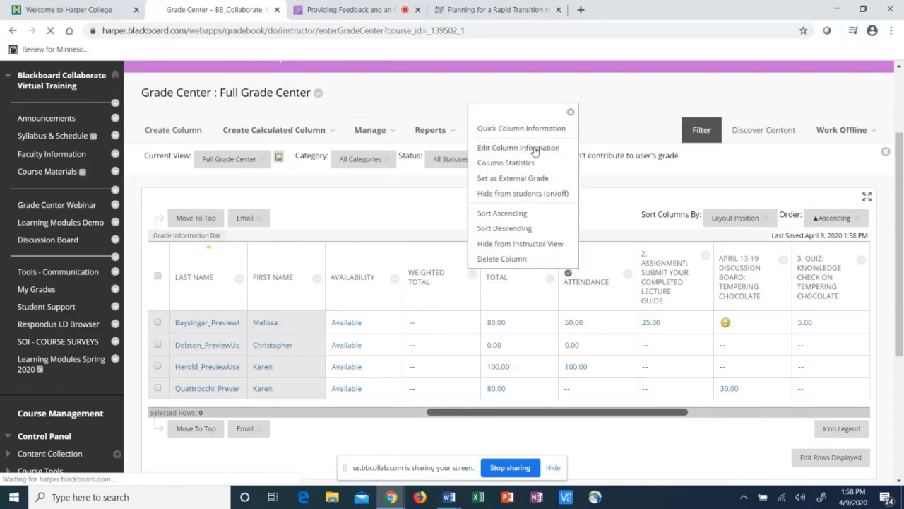
left_click(533, 148)
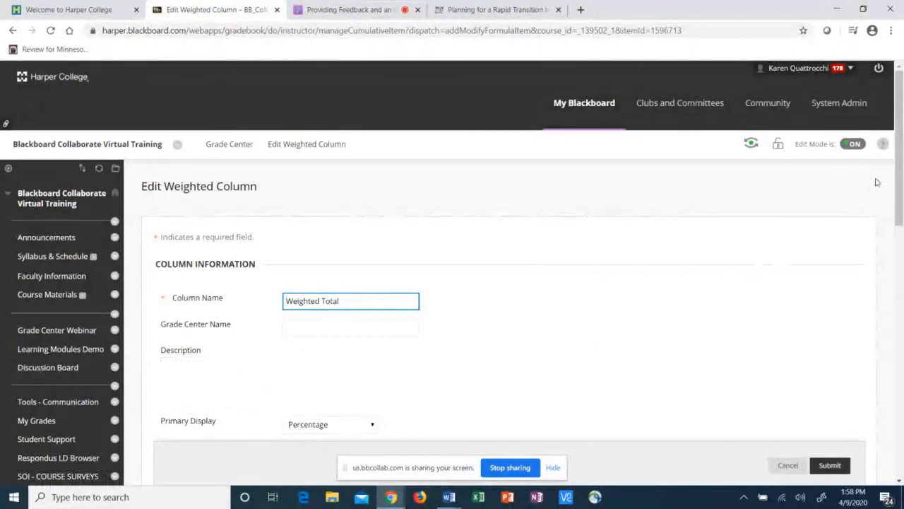
left_click_drag(900, 159, 886, 500)
scroll(782, 324, "up", 3)
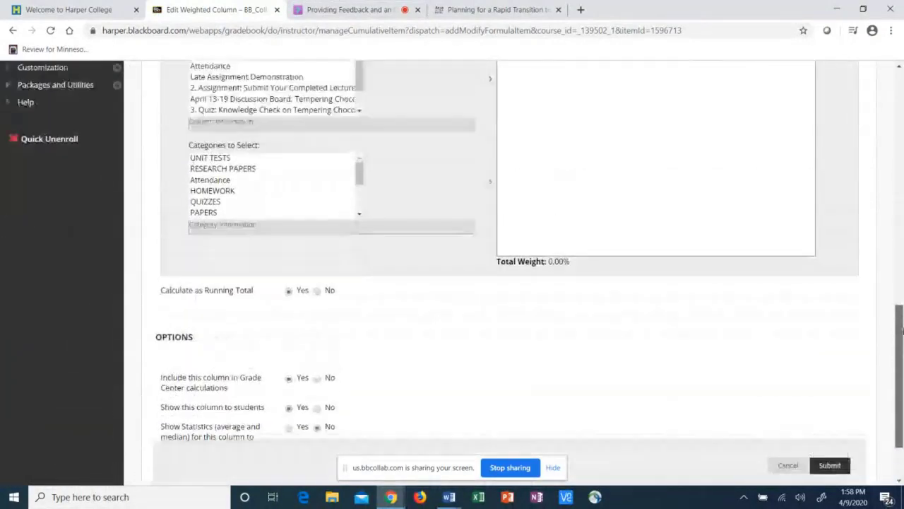
- Move UNIT TESTS, RESEARCH PAPERS, Assignment and Attendance into the Weighted Total's Selected Columns
left_click(219, 246)
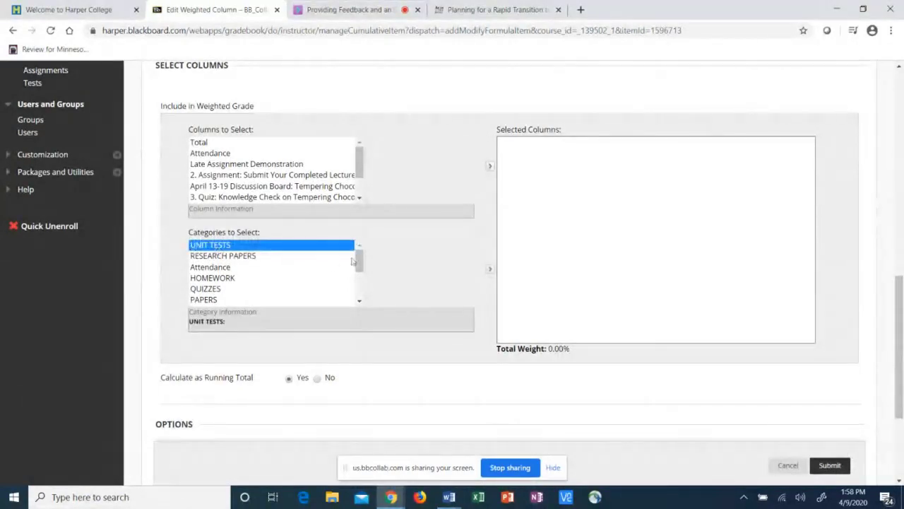
left_click(491, 272)
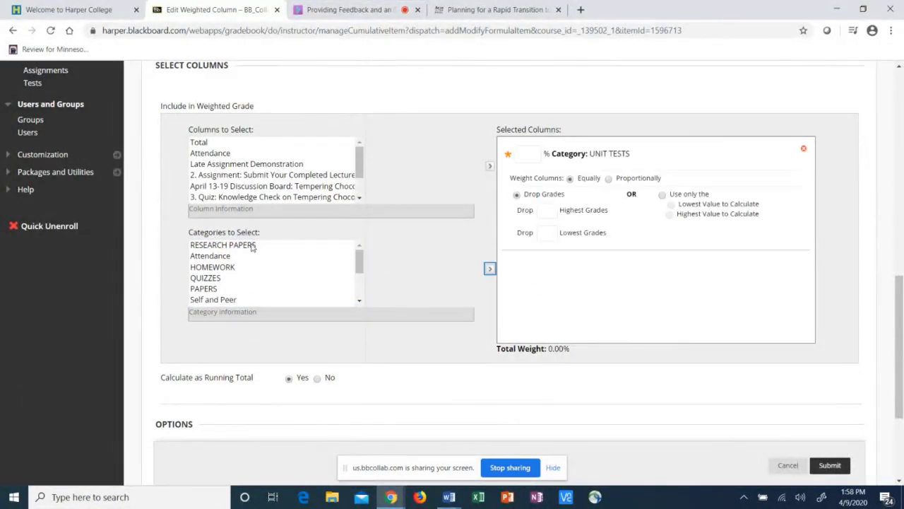
left_click(490, 269)
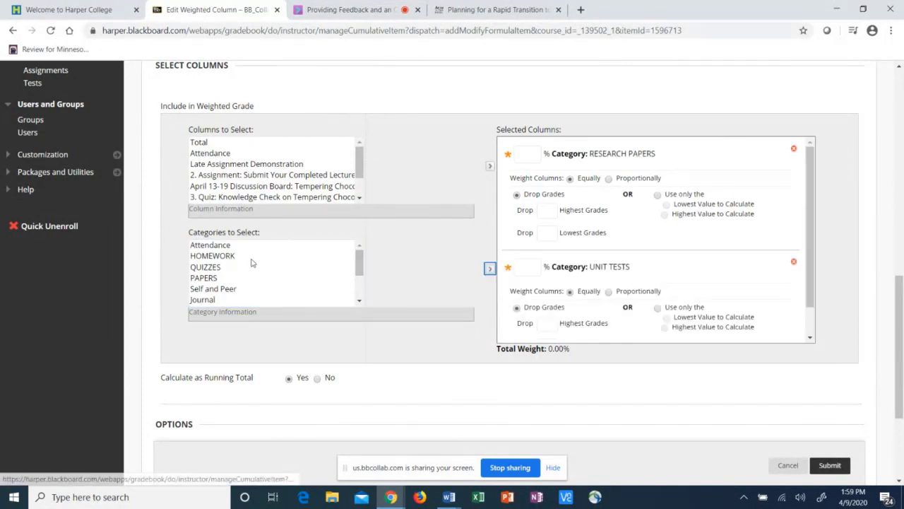
scroll(246, 284, "down", 2)
left_click(222, 299)
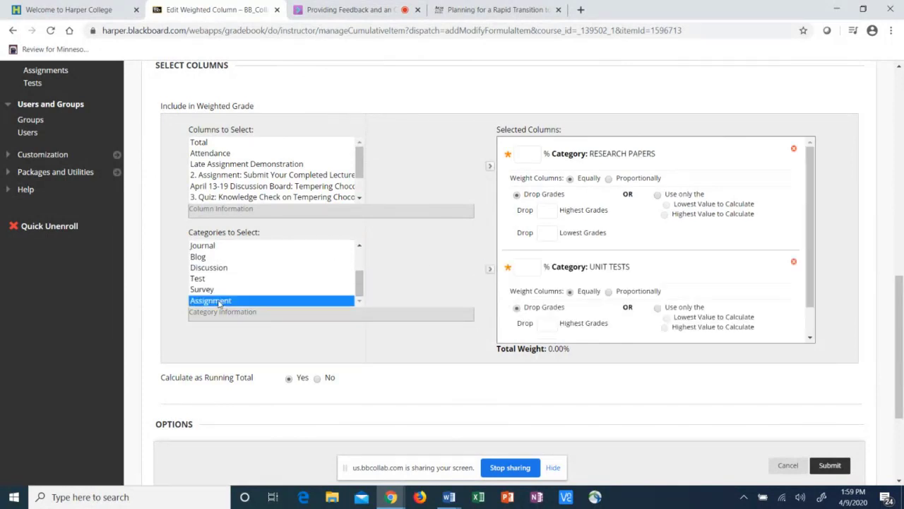
left_click(490, 269)
scroll(273, 267, "up", 2)
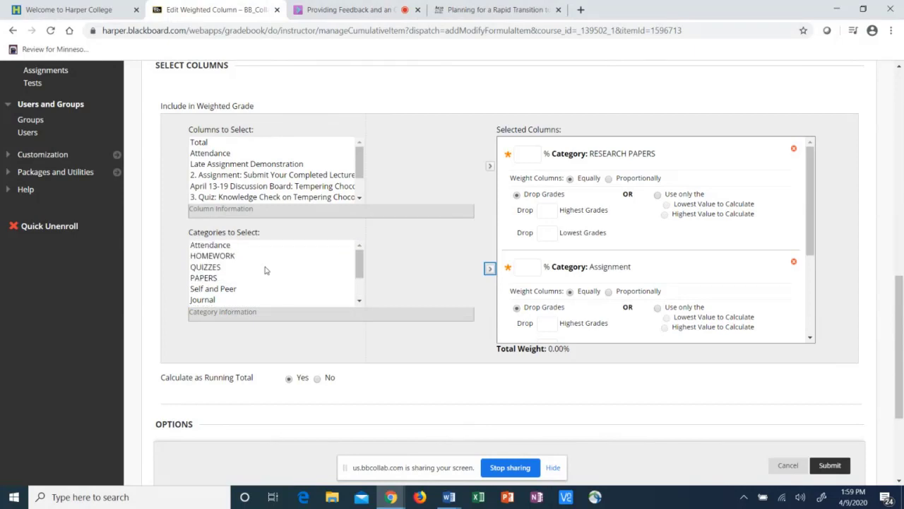
left_click(233, 245)
left_click(490, 270)
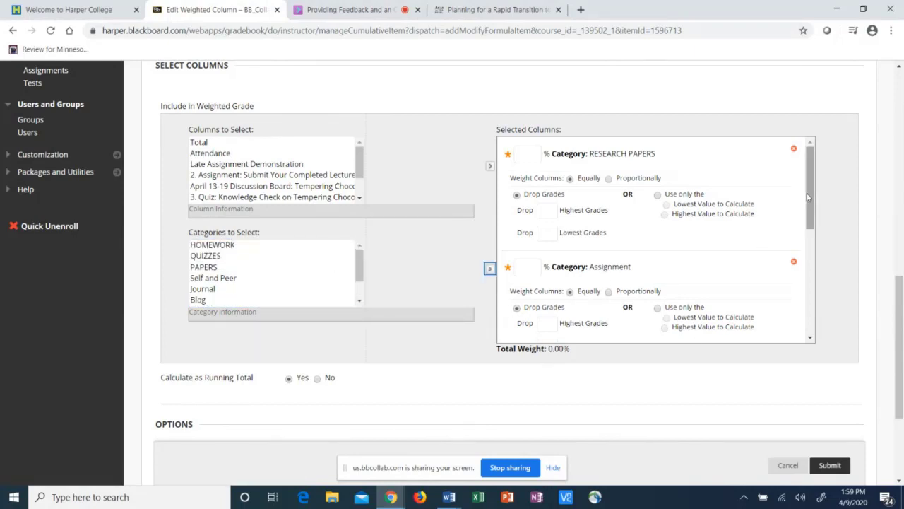
left_click_drag(810, 198, 836, 171)
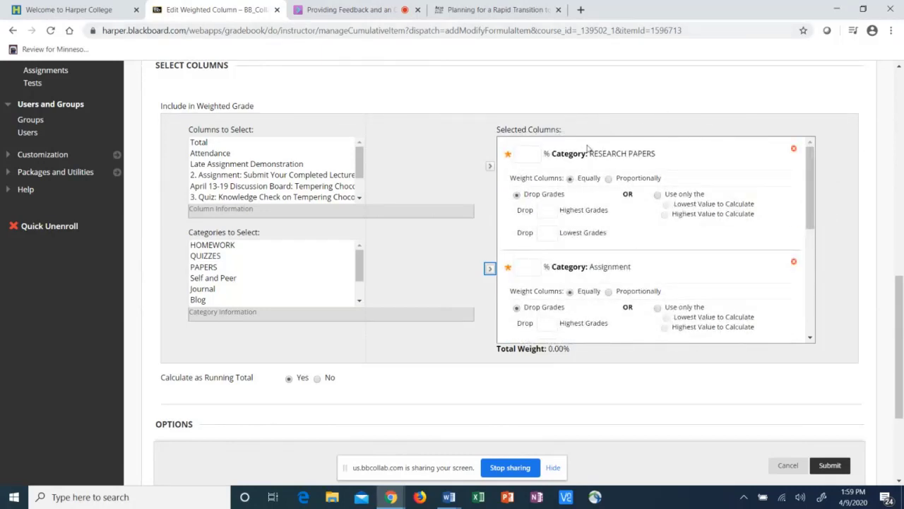
- Weight the Assignment category at 40%, keeping its columns equally weighted
left_click(525, 153)
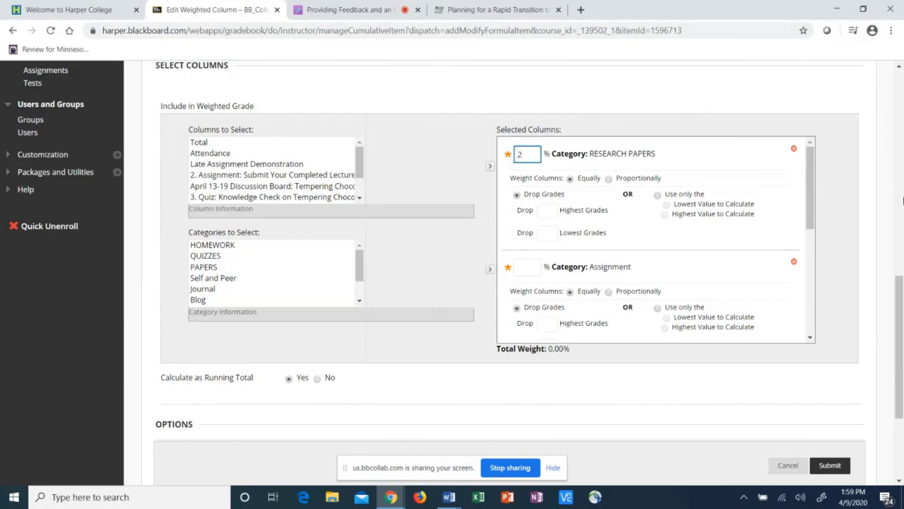
left_click(527, 267)
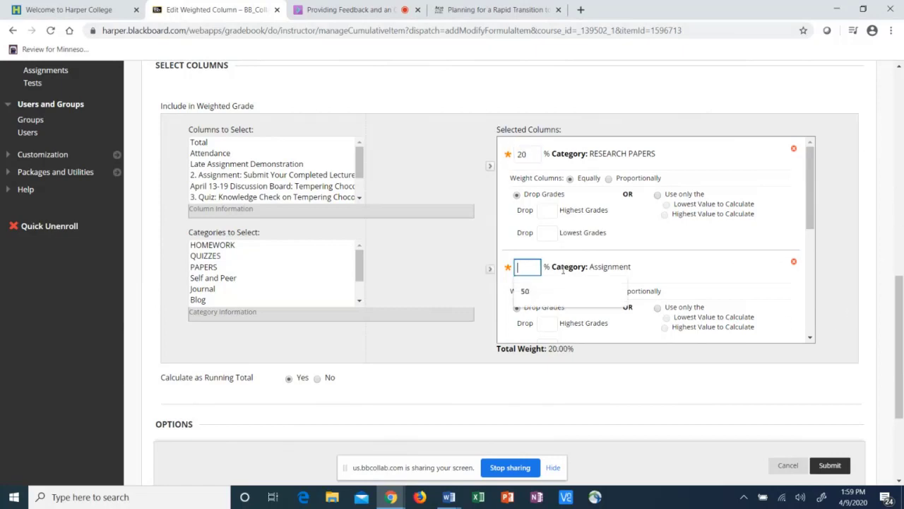
type("40")
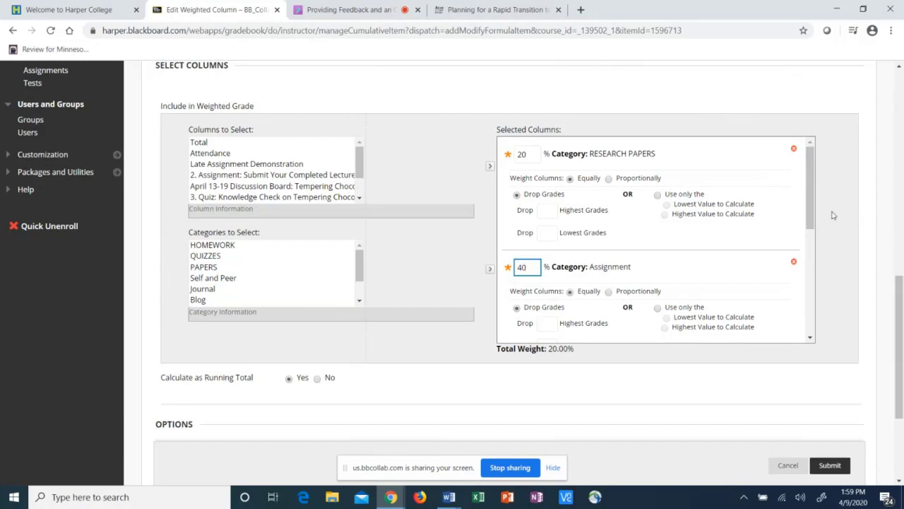
scroll(811, 187, "down", 1)
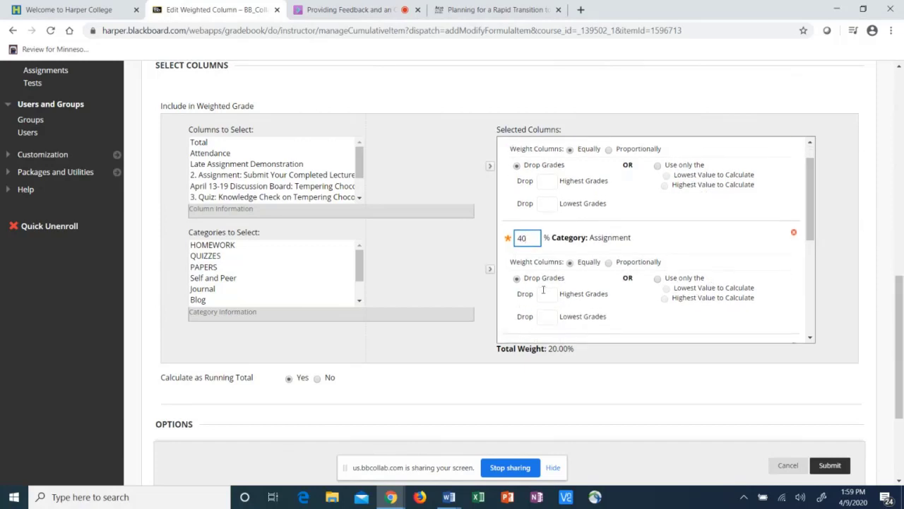
left_click(545, 293)
left_click(547, 316)
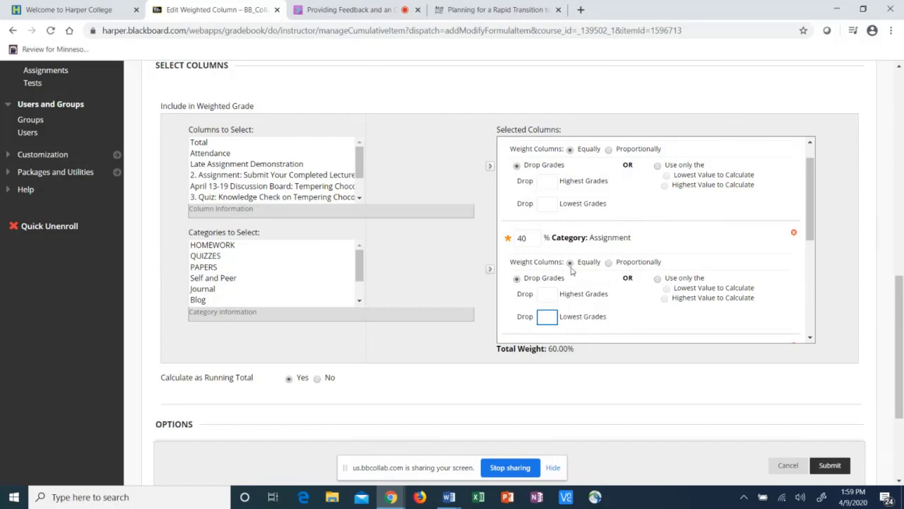
left_click(608, 263)
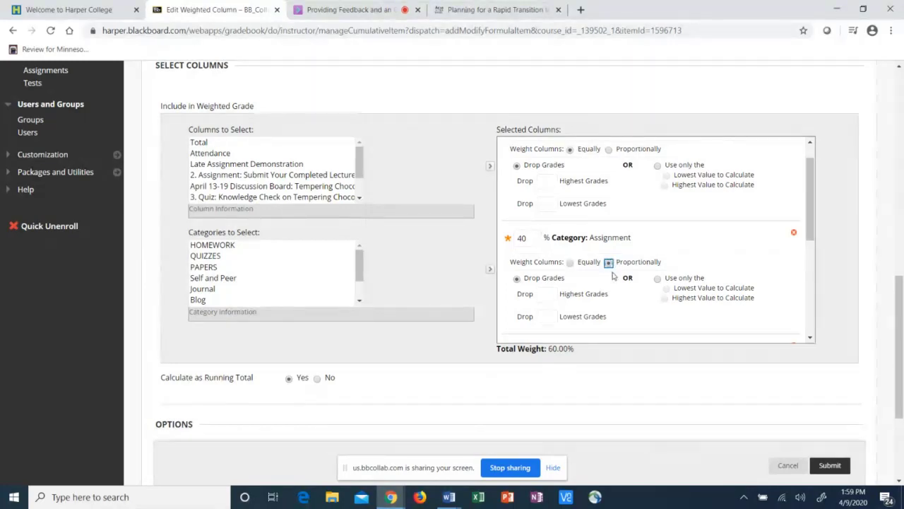
left_click(570, 263)
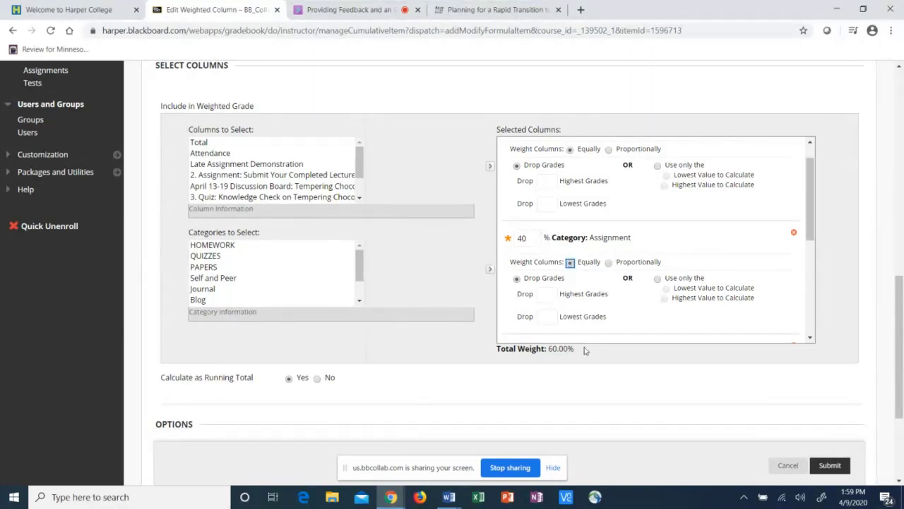
scroll(661, 266, "down", 2)
scroll(661, 265, "down", 1)
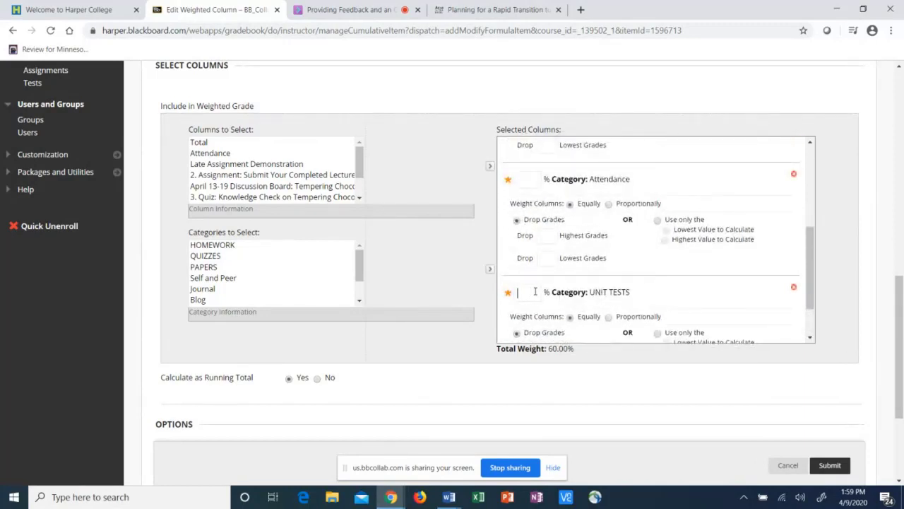
- Set UNIT TESTS to 30% and Attendance to 10%, then save the Weighted Total
left_click(535, 291)
type("30")
left_click(527, 179)
type("10")
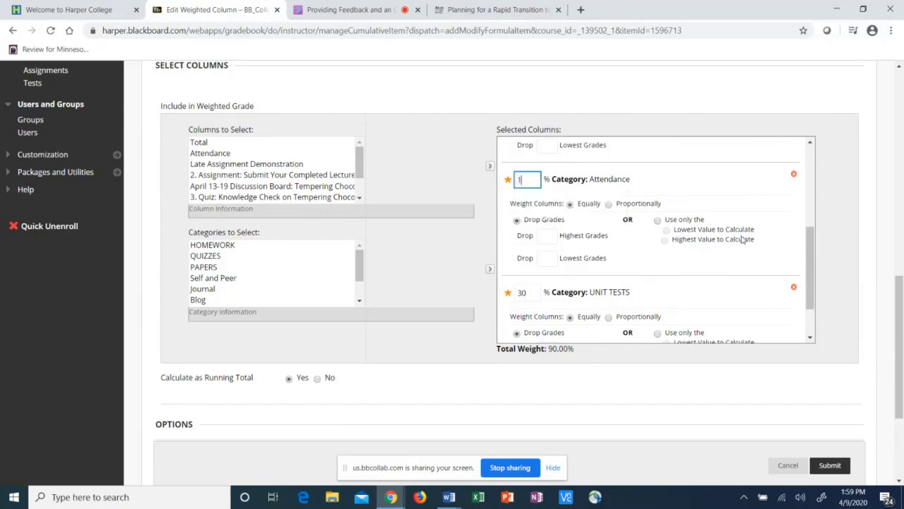
left_click(697, 369)
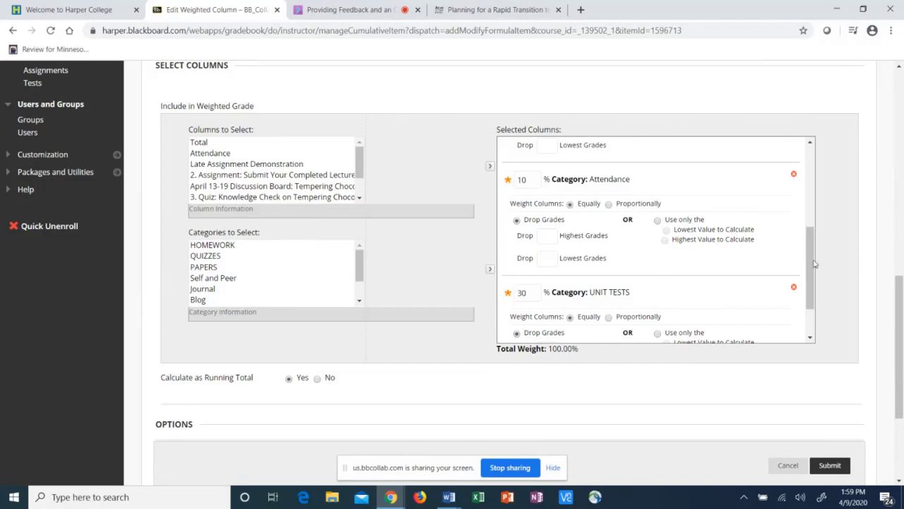
left_click(830, 465)
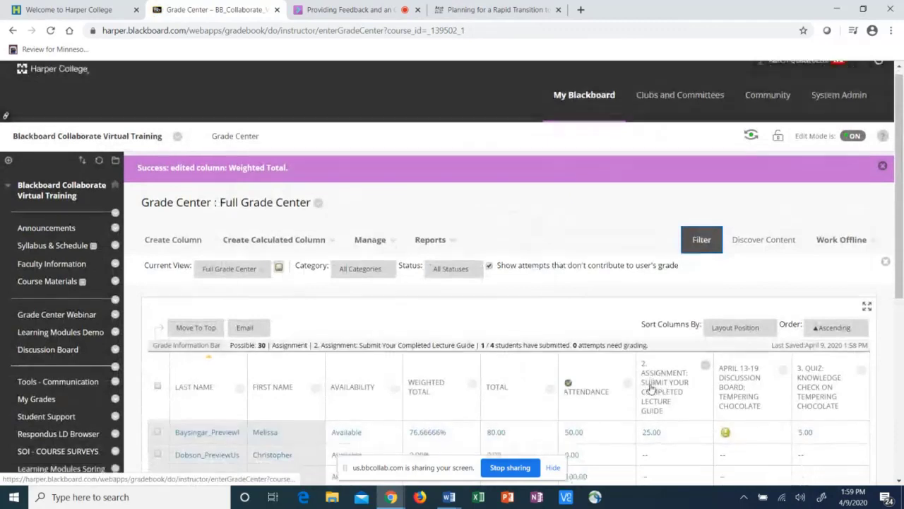
scroll(651, 389, "down", 3)
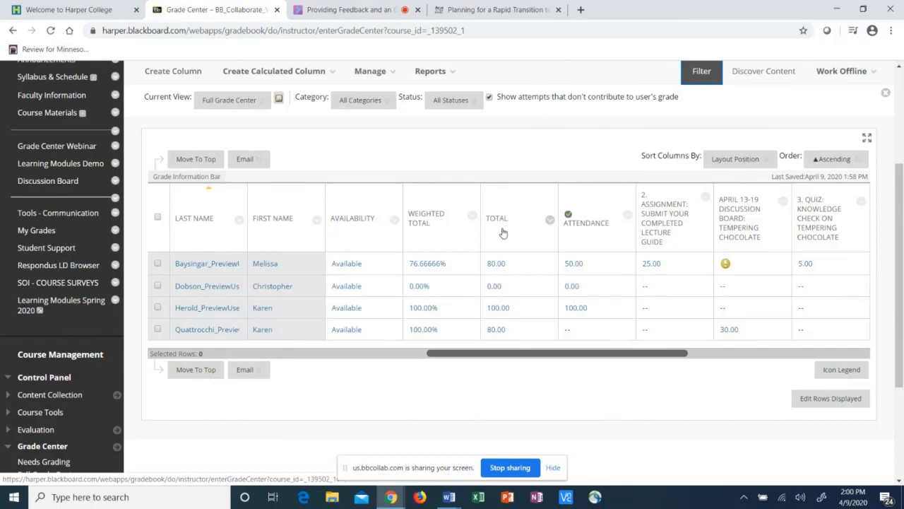
mouse_move(512, 223)
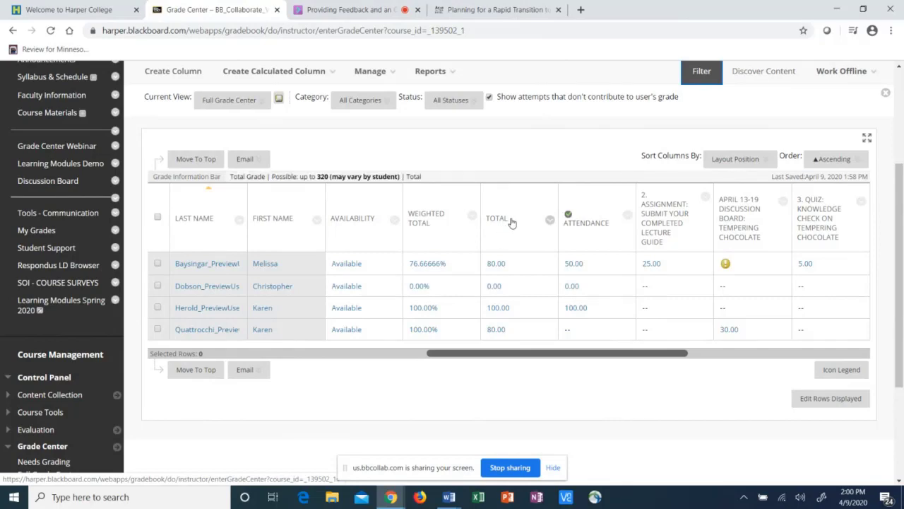
left_click(473, 216)
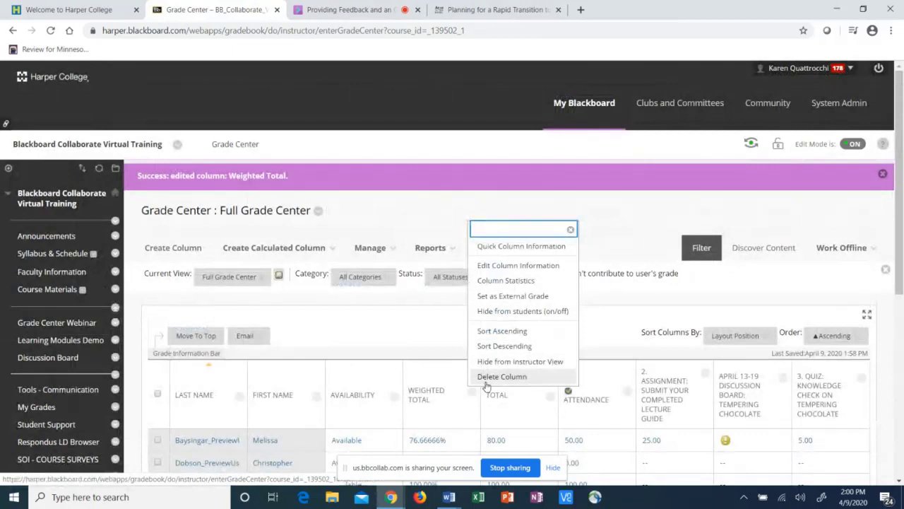
mouse_move(472, 392)
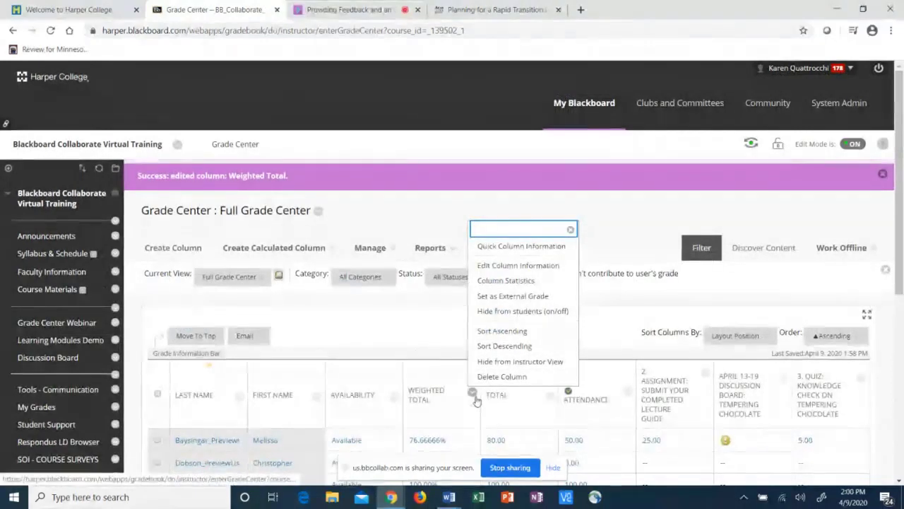
left_click(580, 239)
scroll(606, 302, "down", 1)
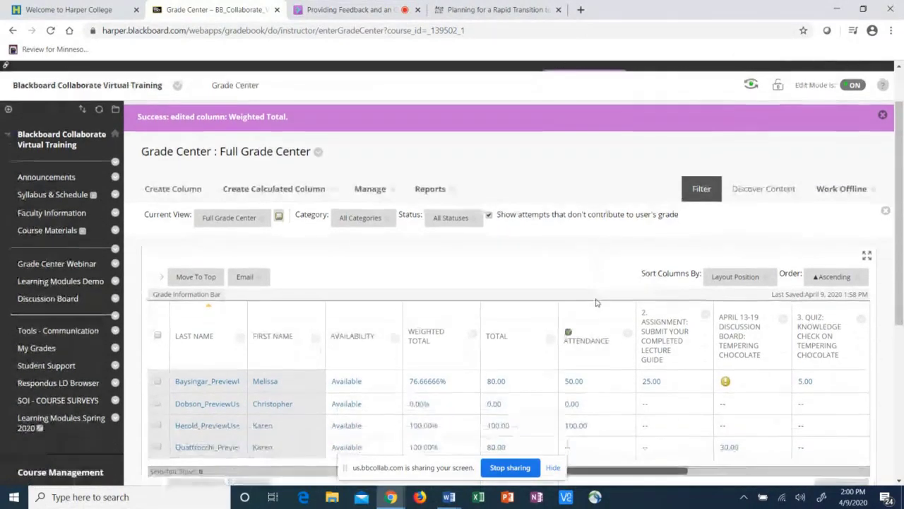
mouse_move(275, 192)
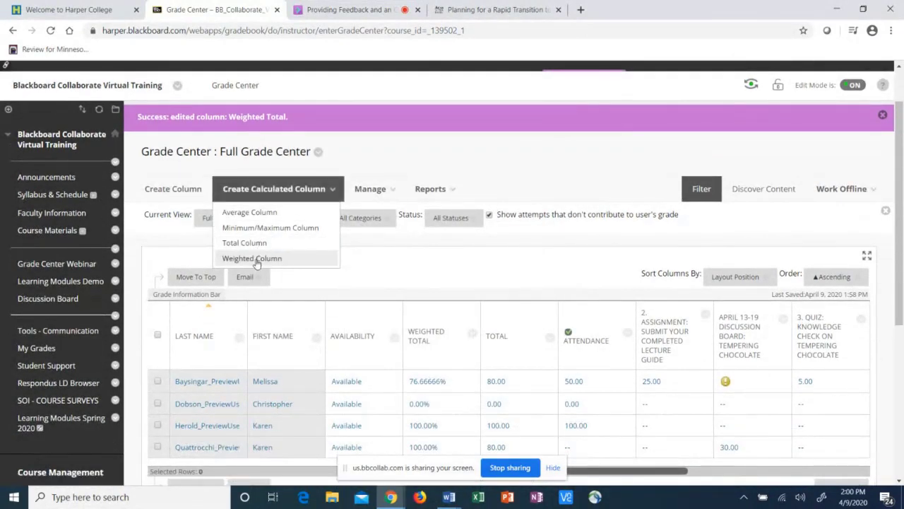
left_click_drag(899, 259, 896, 302)
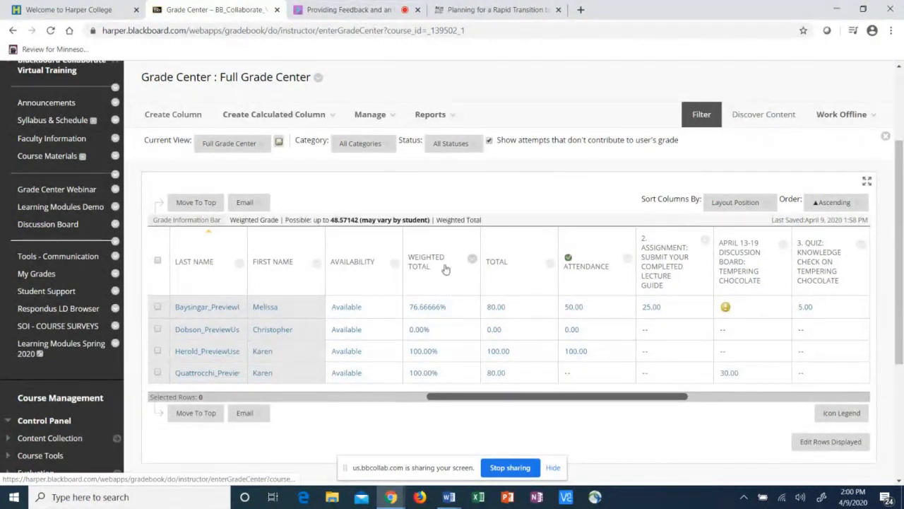
- Turn on Hide from students for the TOTAL column
left_click(550, 262)
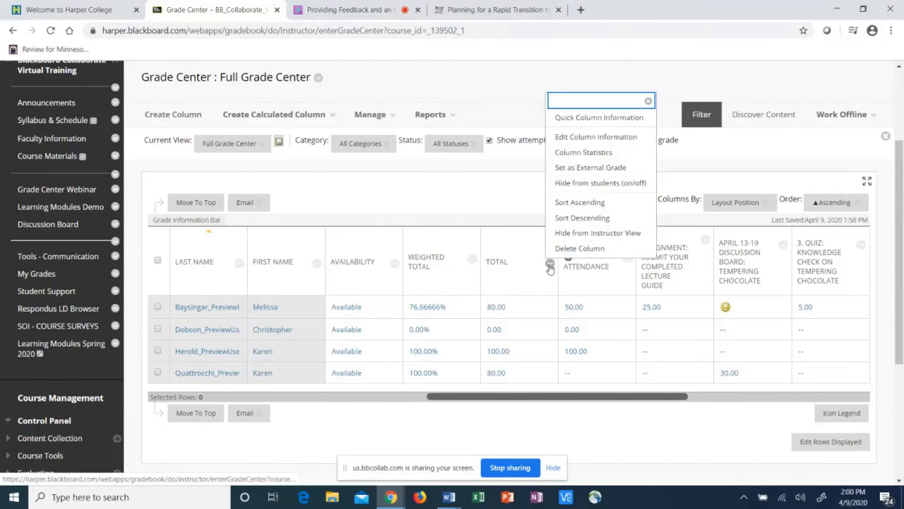
left_click(600, 182)
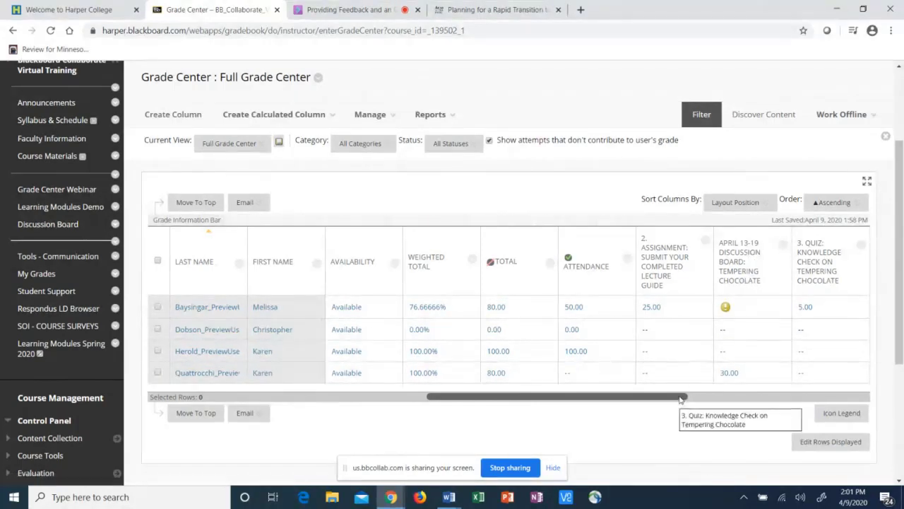
left_click_drag(680, 399, 857, 400)
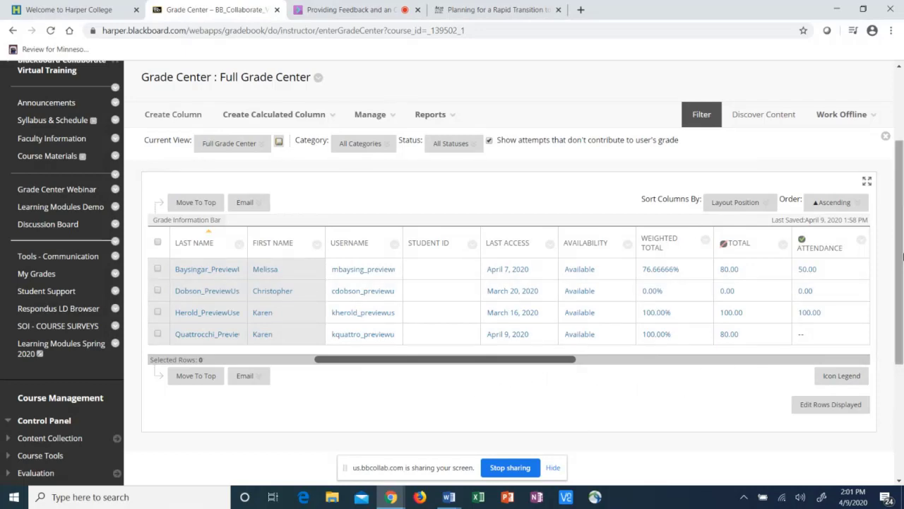
scroll(901, 255, "down", 3)
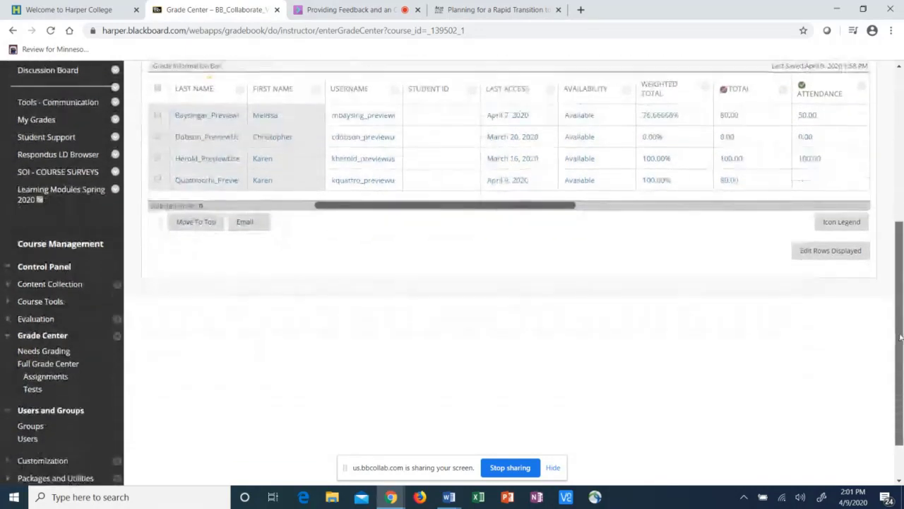
- Open Attendance under the Control Panel's Course Tools
left_click(40, 302)
left_click(38, 341)
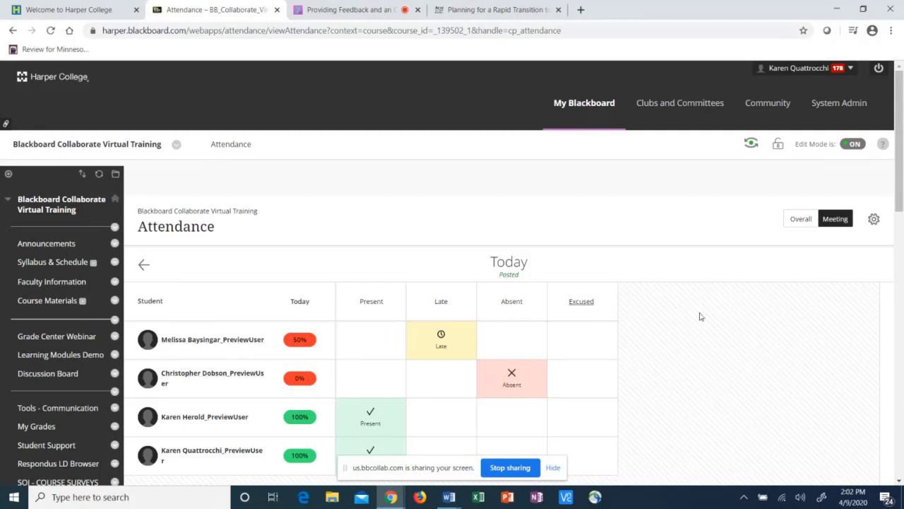
left_click(875, 221)
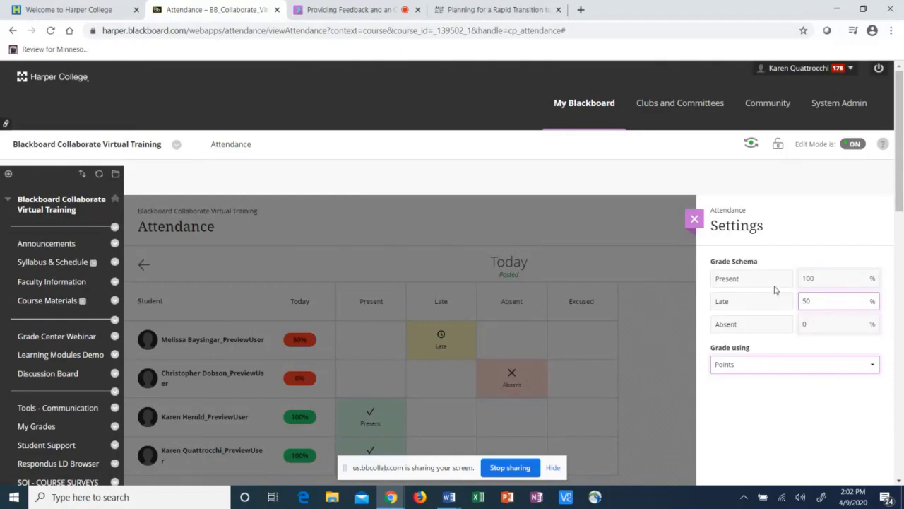
left_click(875, 365)
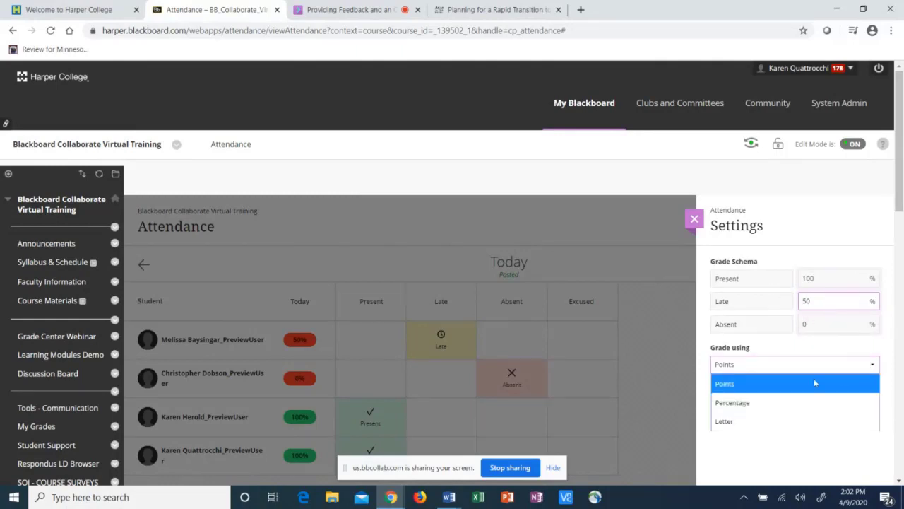
left_click(744, 383)
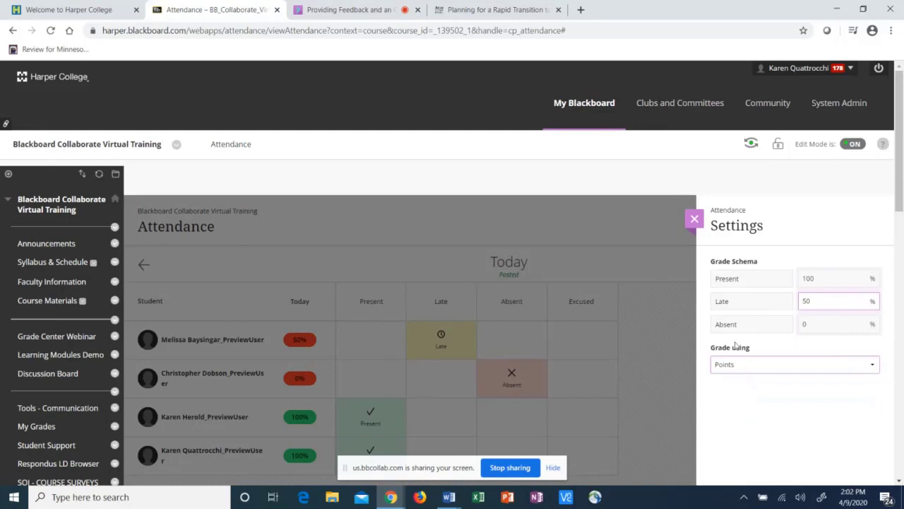
left_click(696, 221)
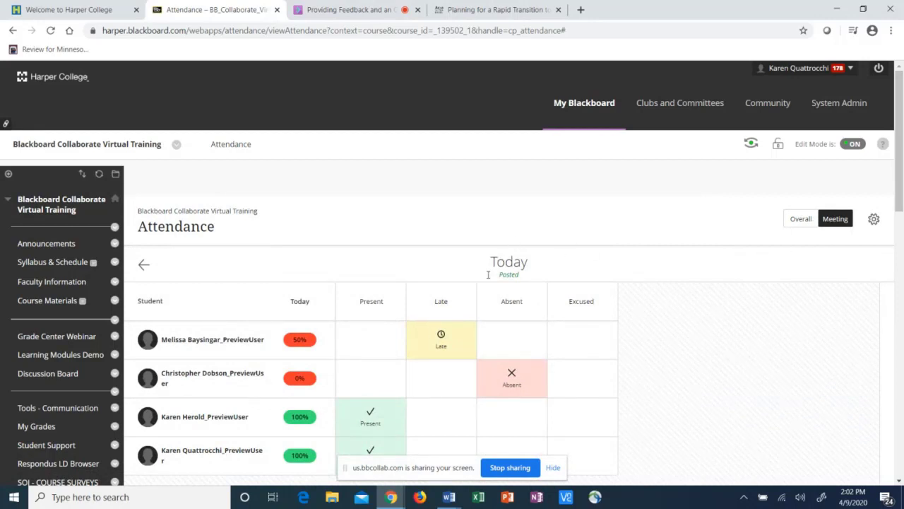
- Compare the Overall and Today meeting views of the attendance grid
left_click(804, 218)
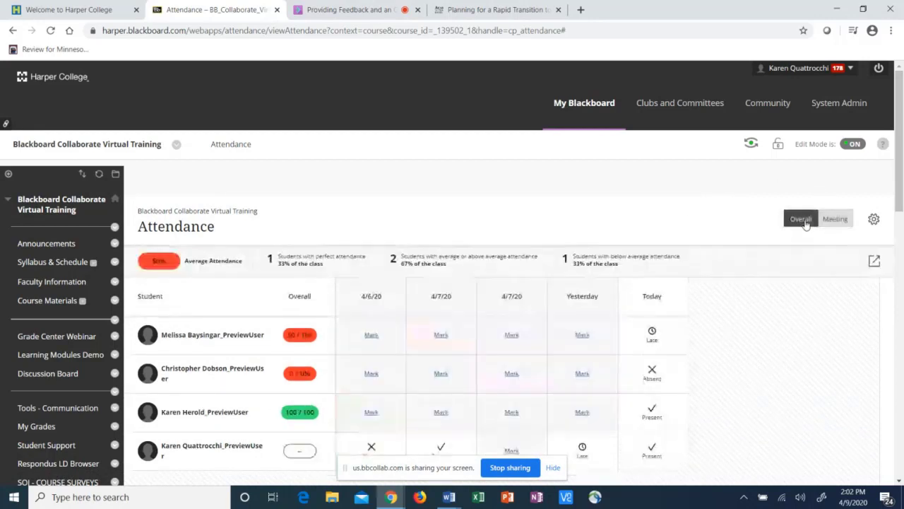
scroll(699, 286, "down", 1)
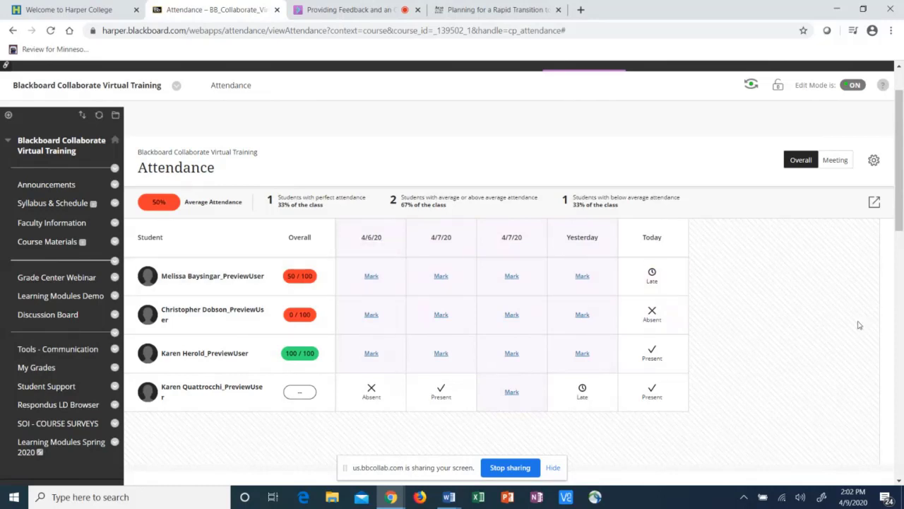
left_click(828, 164)
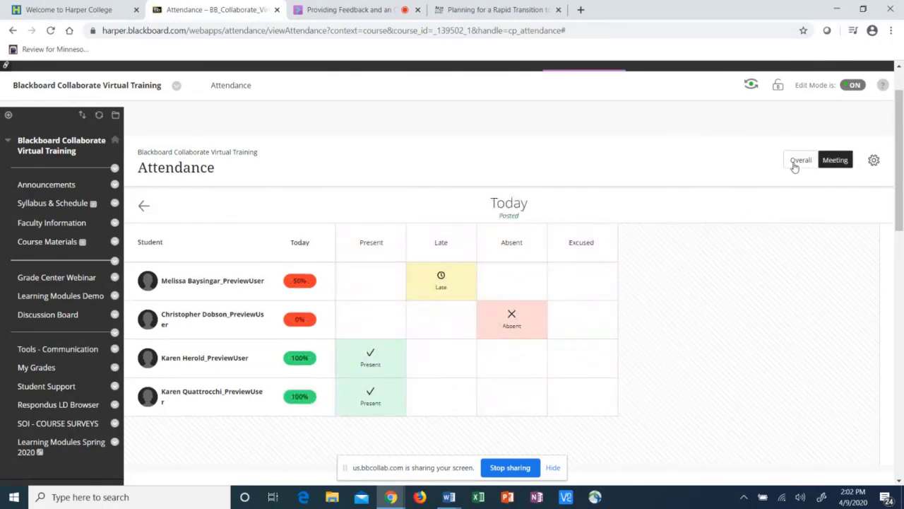
left_click(803, 161)
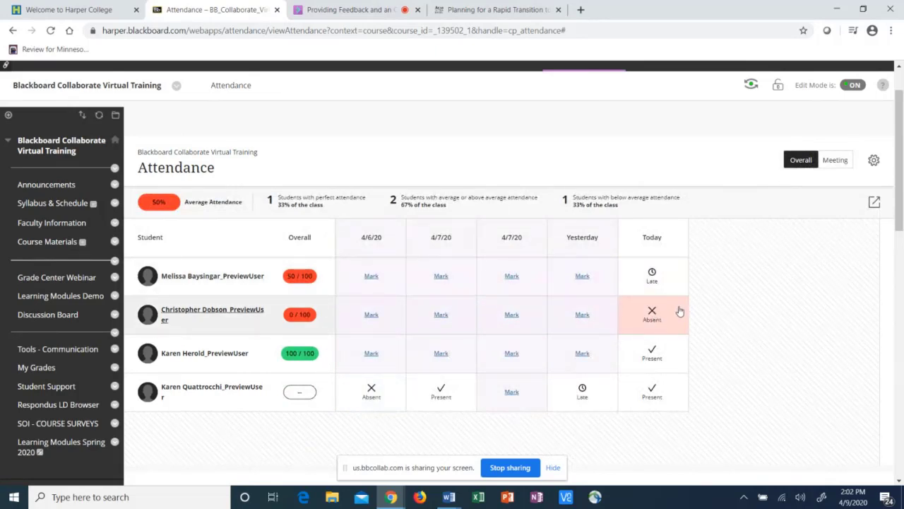
- Mark the first student Present for Yesterday and 4/7/20, and the second student Absent on 4/7/20
left_click(582, 277)
left_click(572, 305)
left_click(511, 275)
left_click(513, 301)
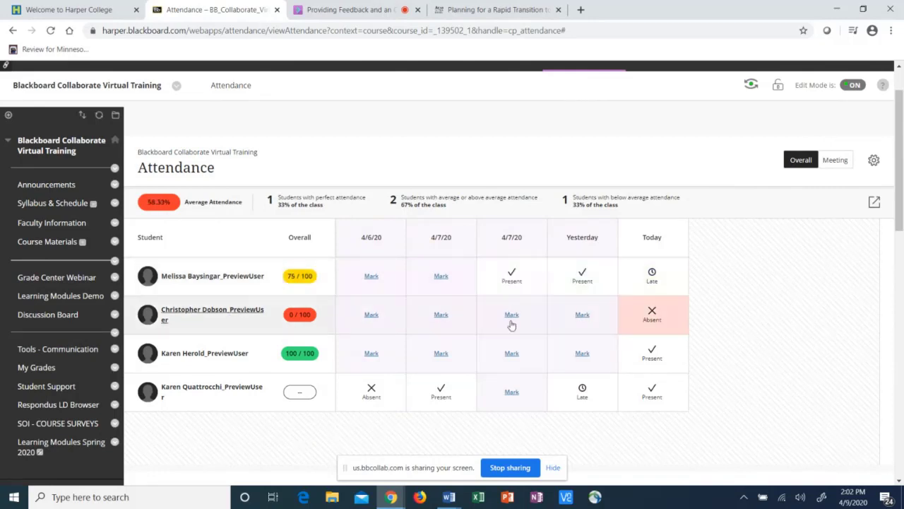
left_click(509, 318)
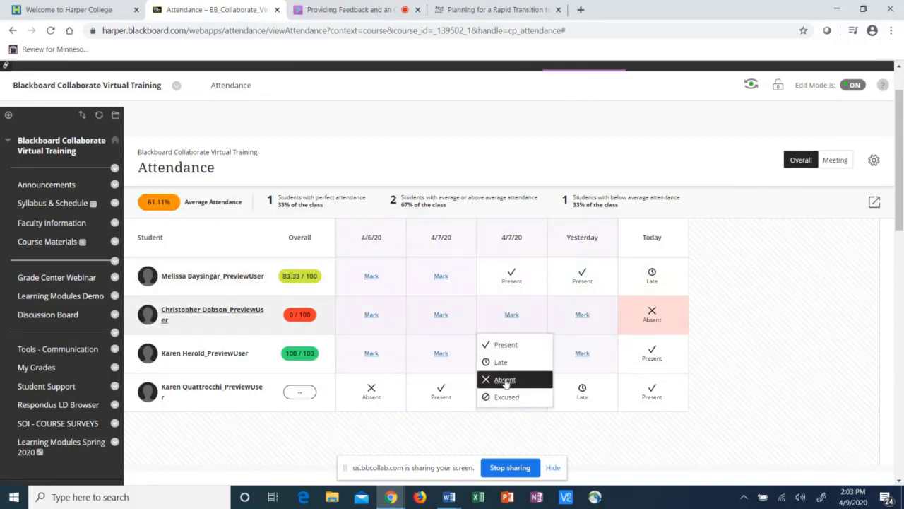
left_click(504, 378)
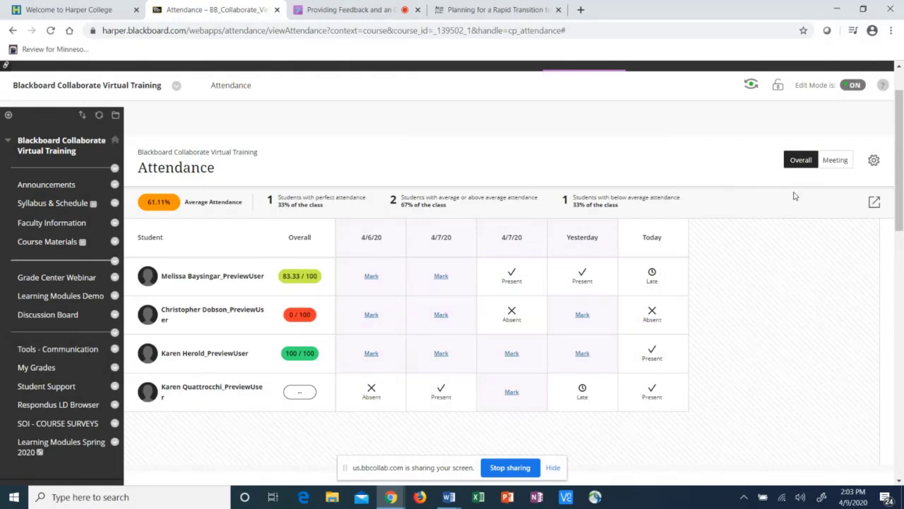
- Return to Today's meeting view showing one Late, one Absent and two Present
left_click(836, 160)
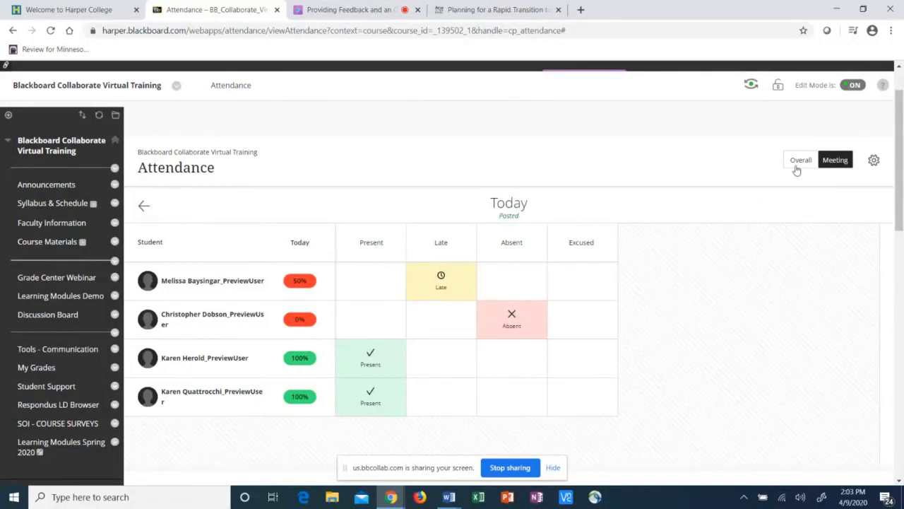
left_click(798, 164)
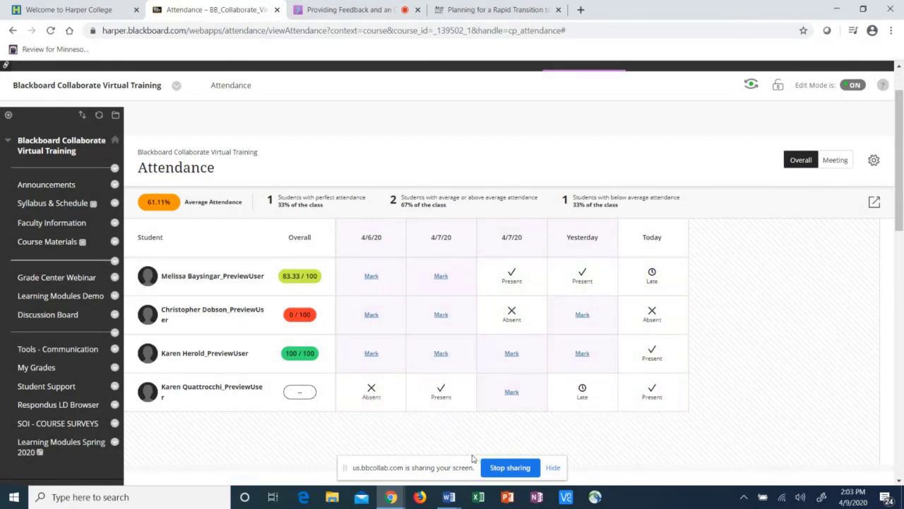
left_click(827, 162)
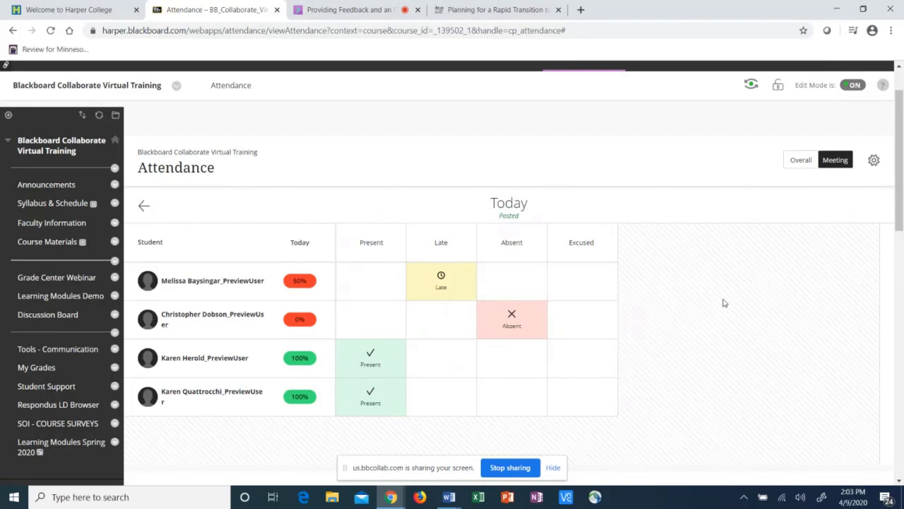
- In the Full Grade Center, choose Edit Column Information for the Attendance column
scroll(404, 322, "down", 10)
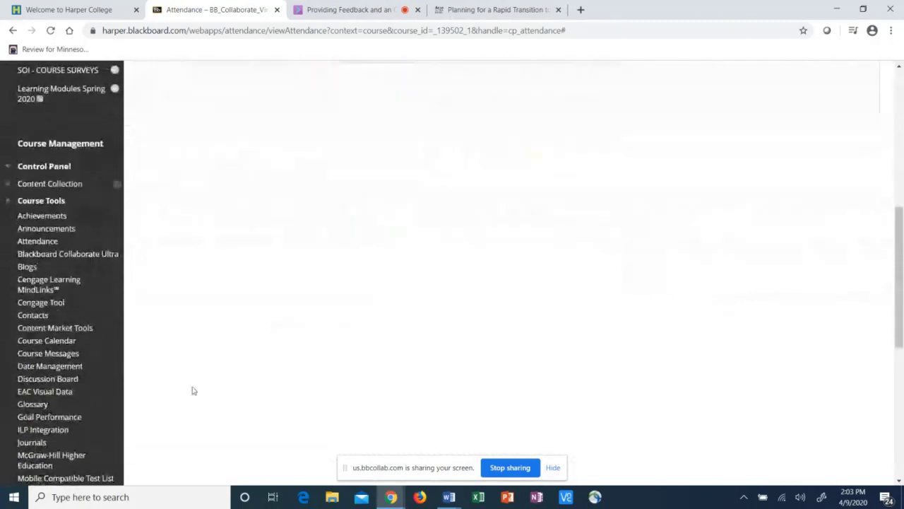
scroll(188, 352, "down", 2)
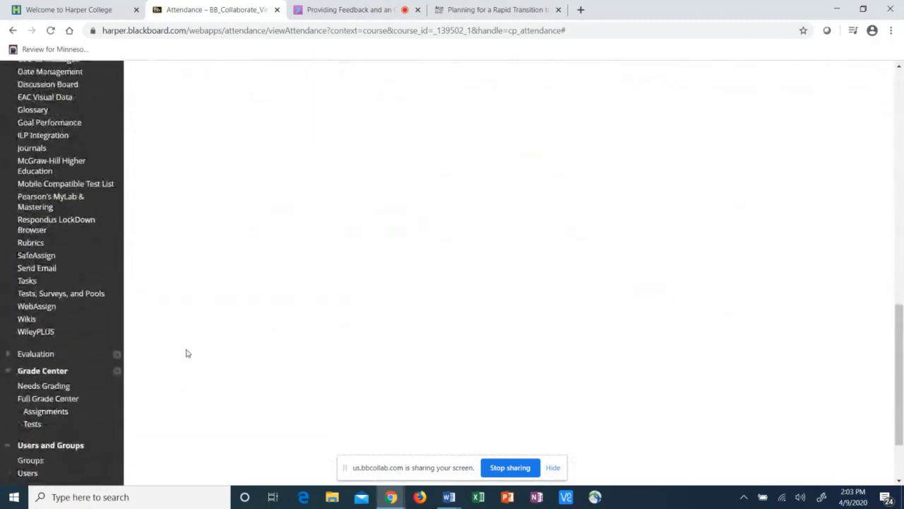
left_click(56, 398)
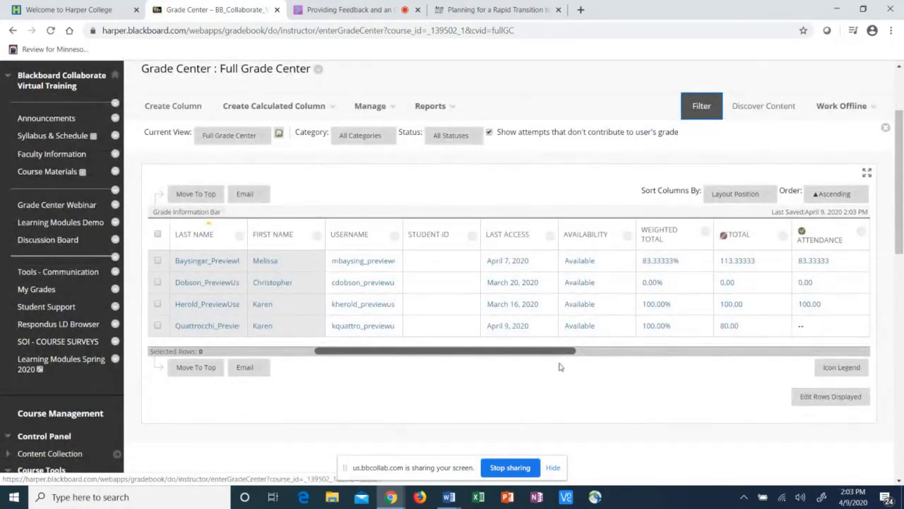
left_click_drag(549, 351, 602, 356)
scroll(603, 356, "right", 2)
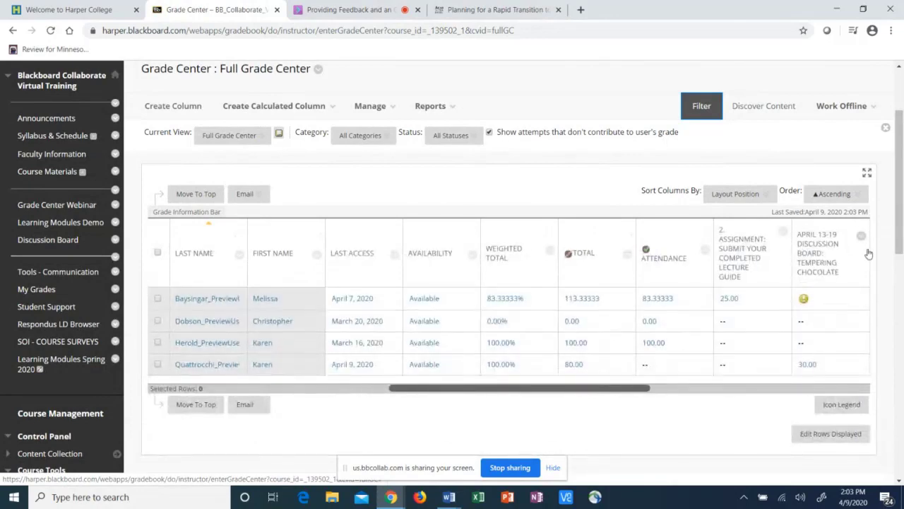
scroll(901, 240, "down", 1)
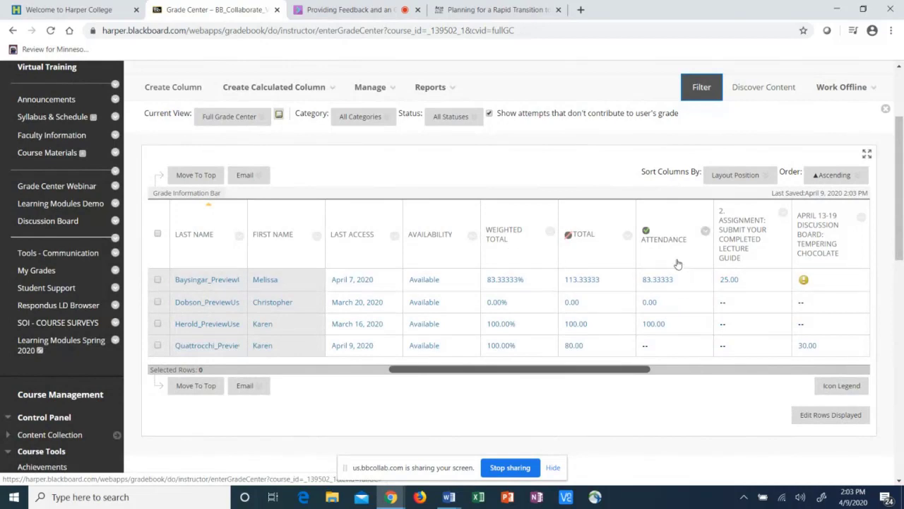
left_click(705, 234)
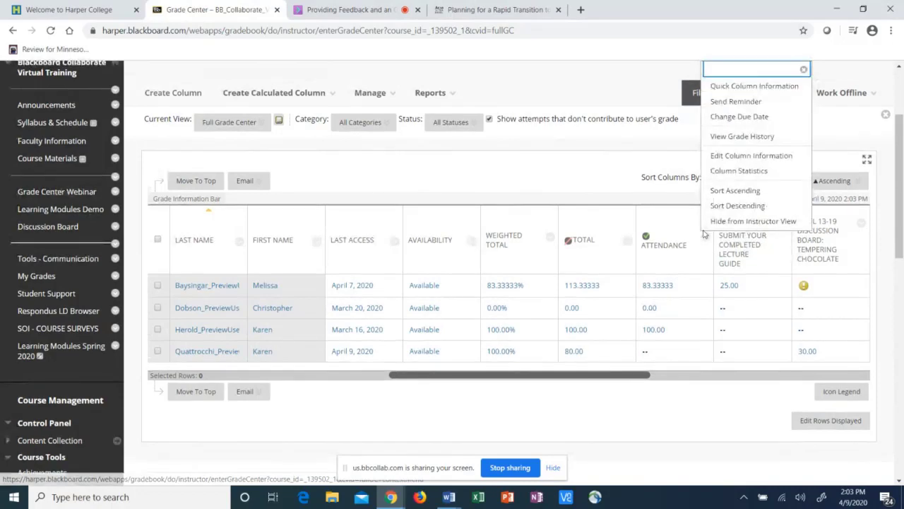
left_click(751, 155)
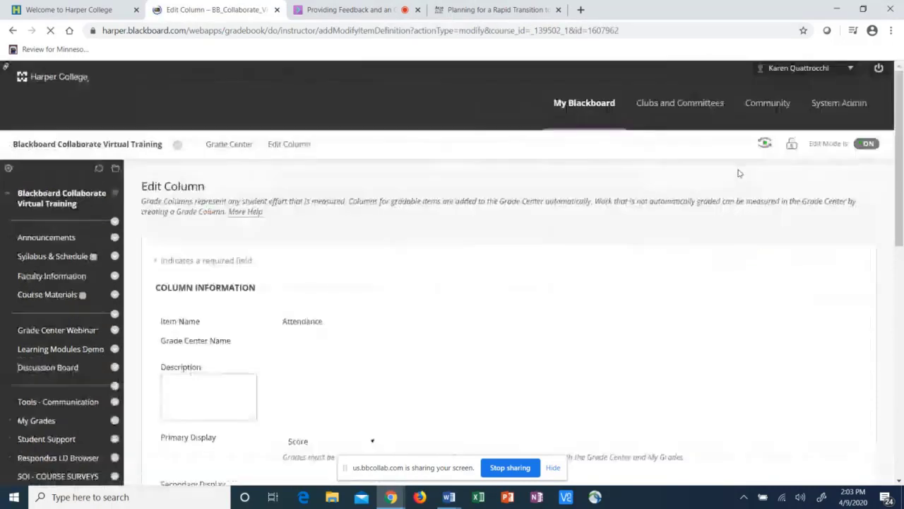
- Toggle 'Include this column in Grade Center calculations' to No and back to Yes, then cancel
scroll(539, 269, "down", 7)
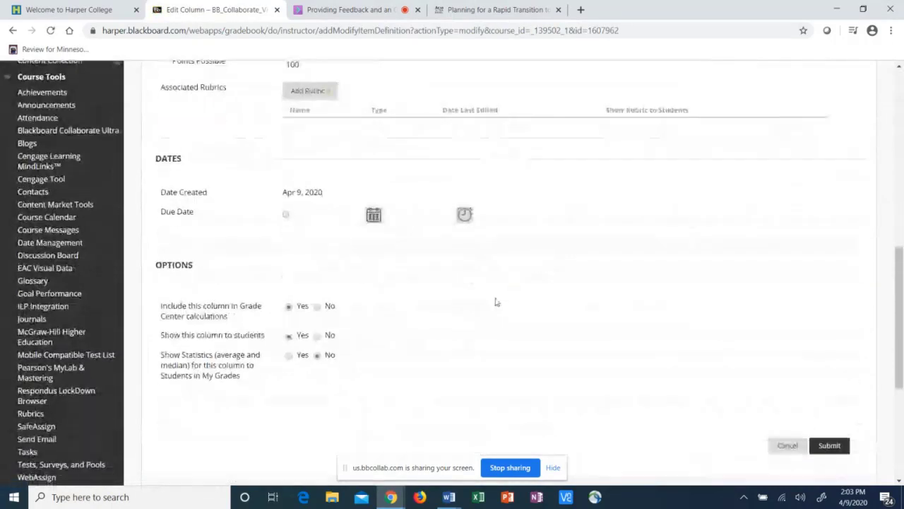
left_click(317, 306)
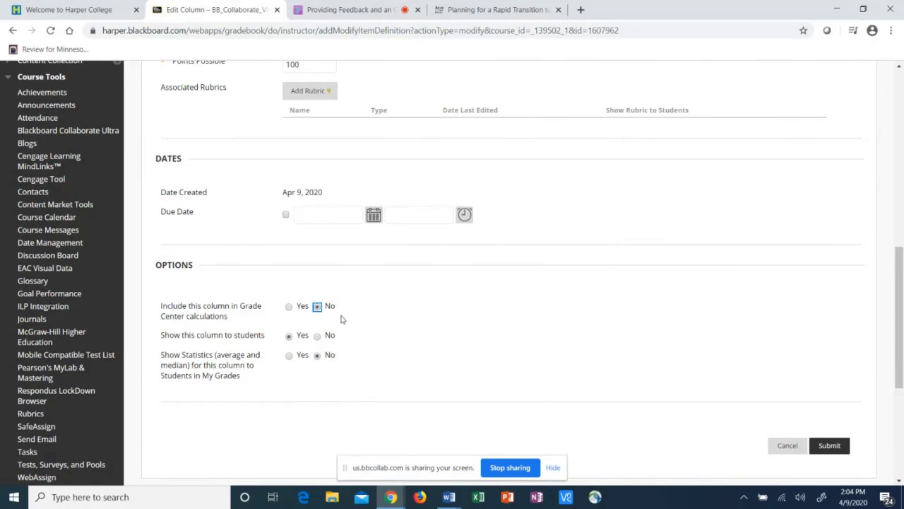
left_click(290, 307)
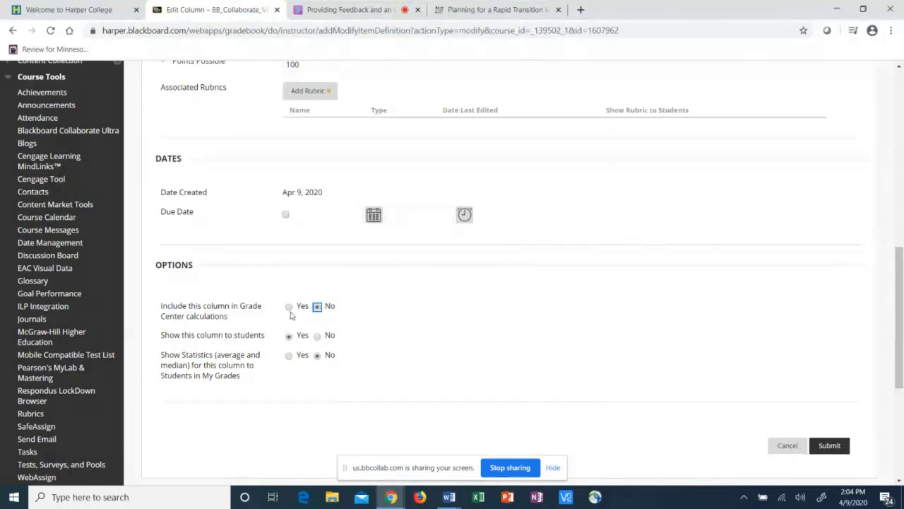
left_click(784, 446)
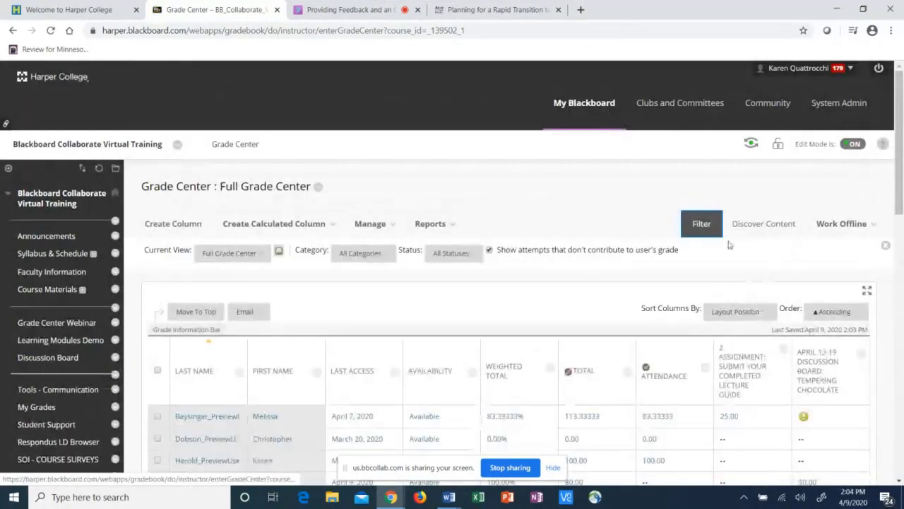
- In Student Preview, check My Grades: 100.00% Weighted Total, Attendance upcoming out of 100, then exit
left_click(751, 144)
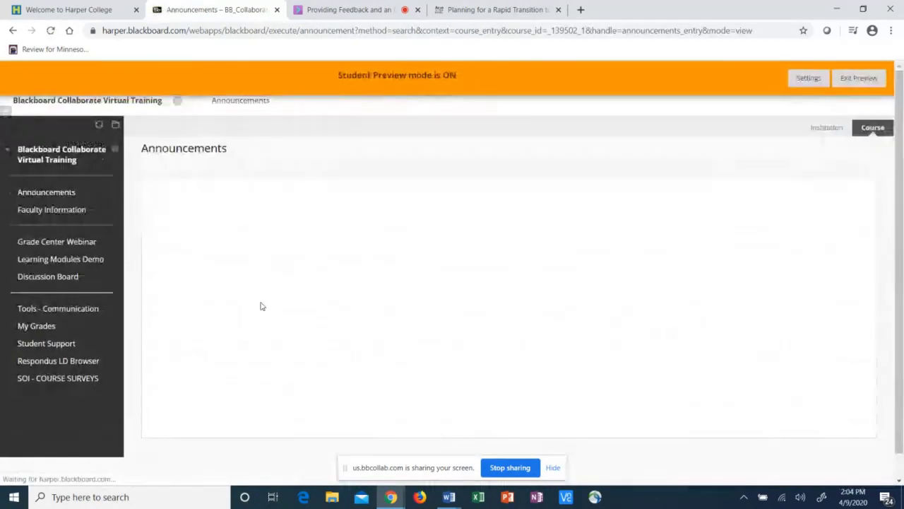
left_click(36, 326)
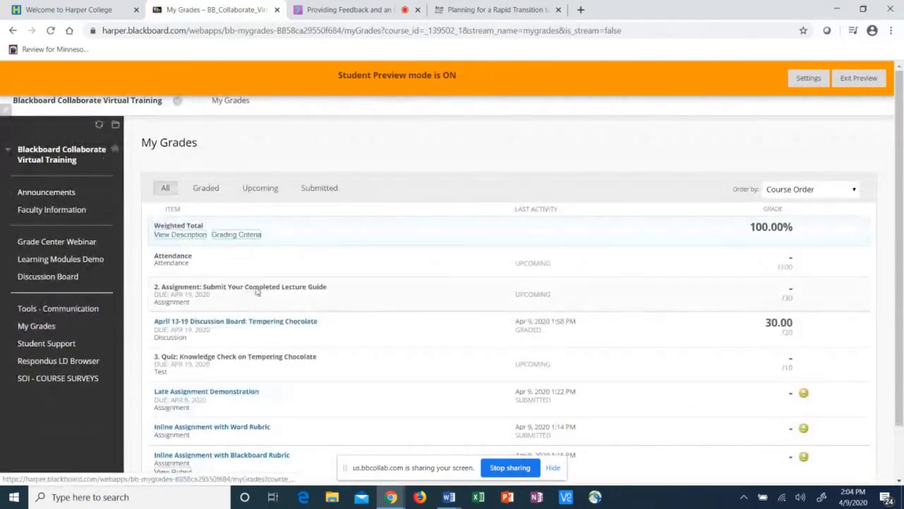
scroll(257, 291, "down", 1)
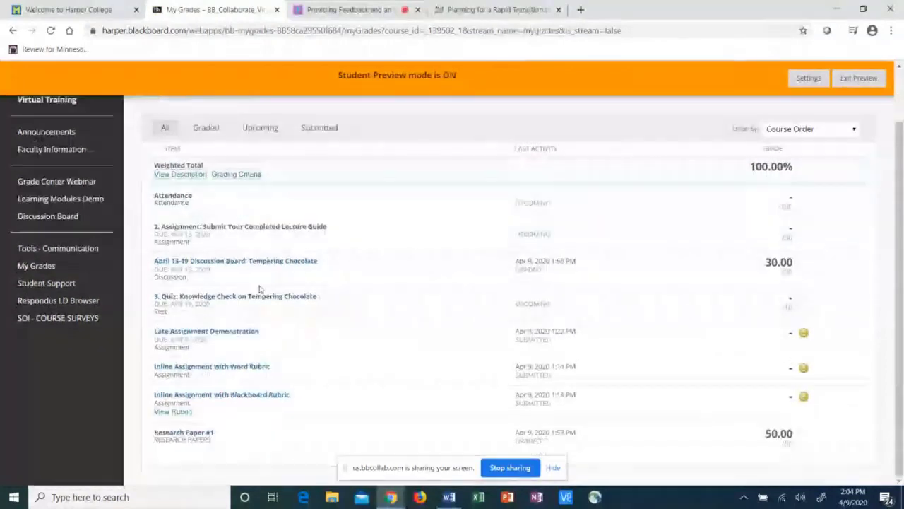
double_click(178, 198)
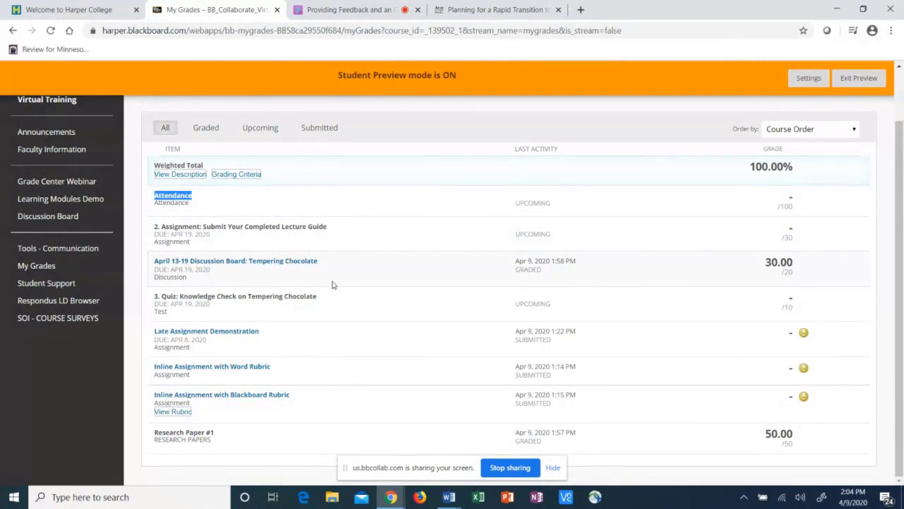
scroll(333, 285, "up", 1)
scroll(353, 276, "down", 1)
left_click(859, 78)
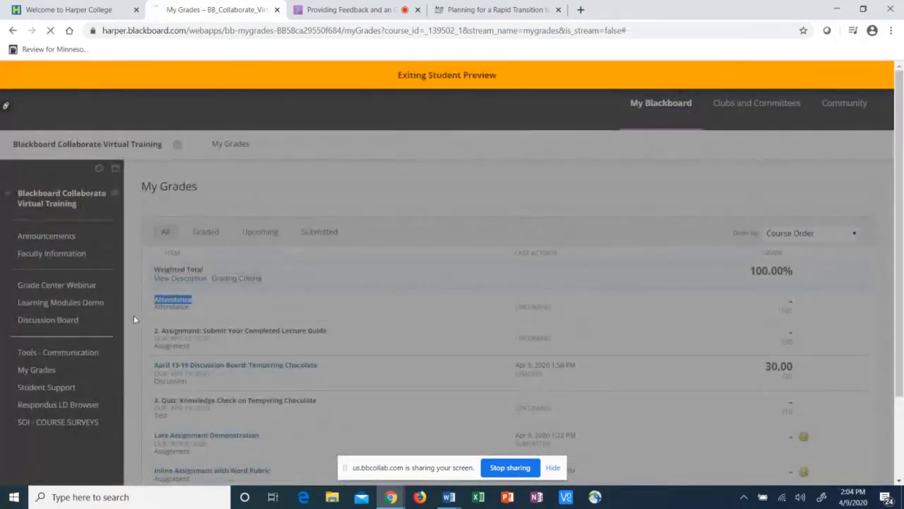
- Open the Full Grade Center, then the course Attendance page for today's posted meeting
scroll(81, 267, "down", 8)
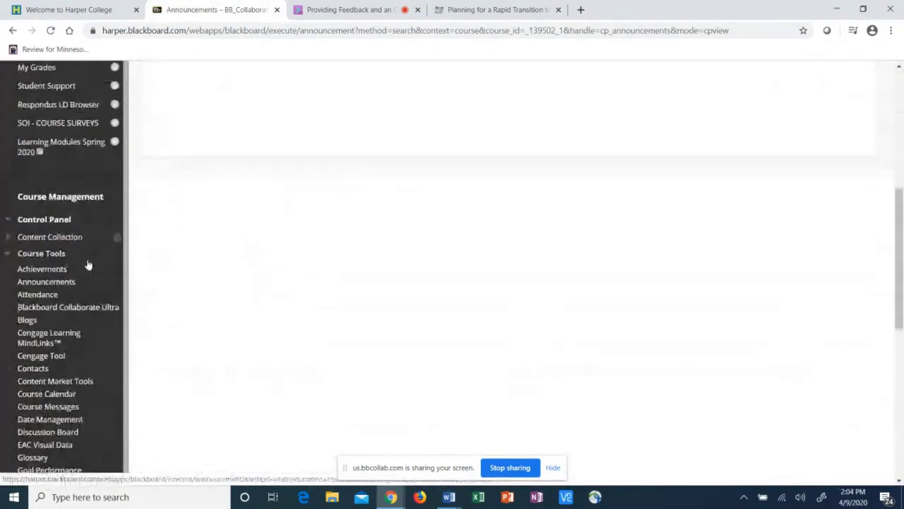
scroll(77, 259, "down", 4)
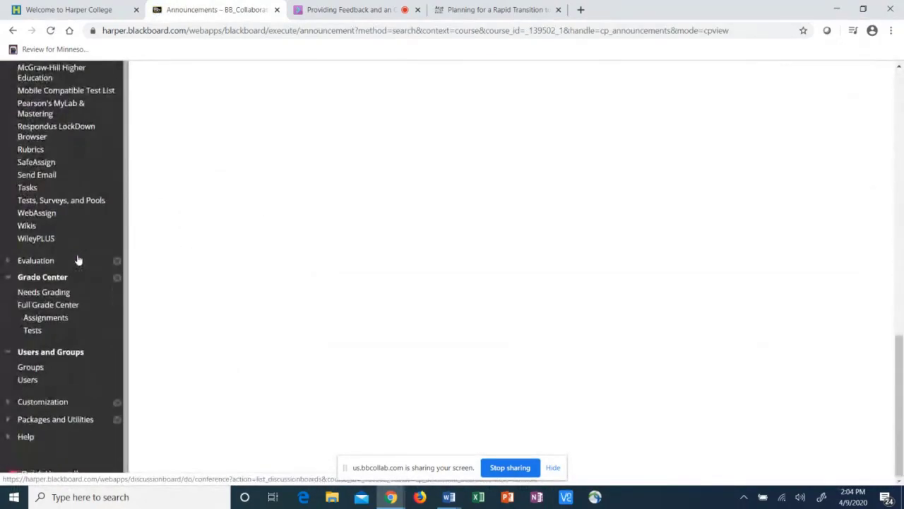
left_click(59, 310)
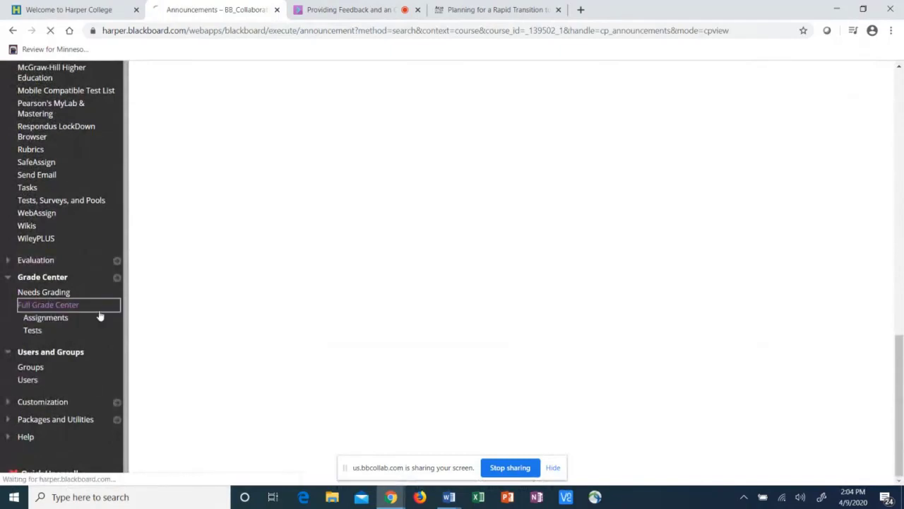
scroll(618, 250, "down", 3)
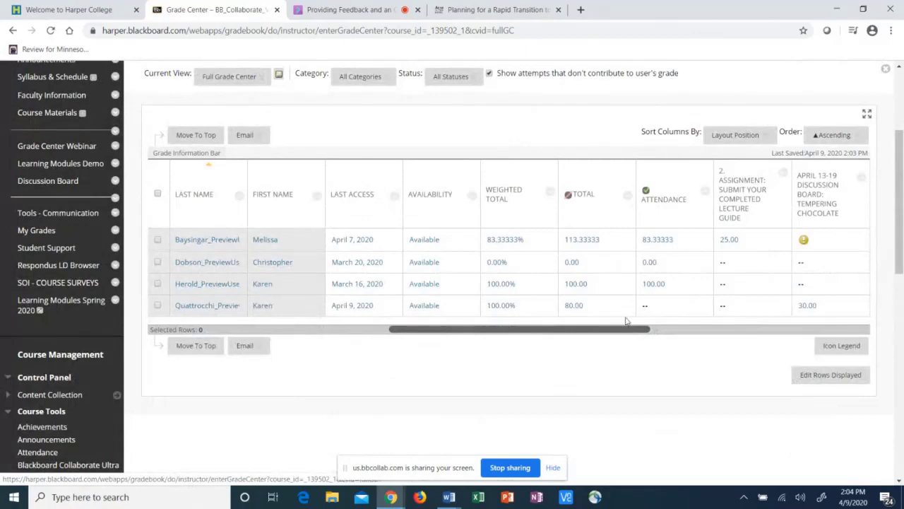
scroll(636, 265, "up", 1)
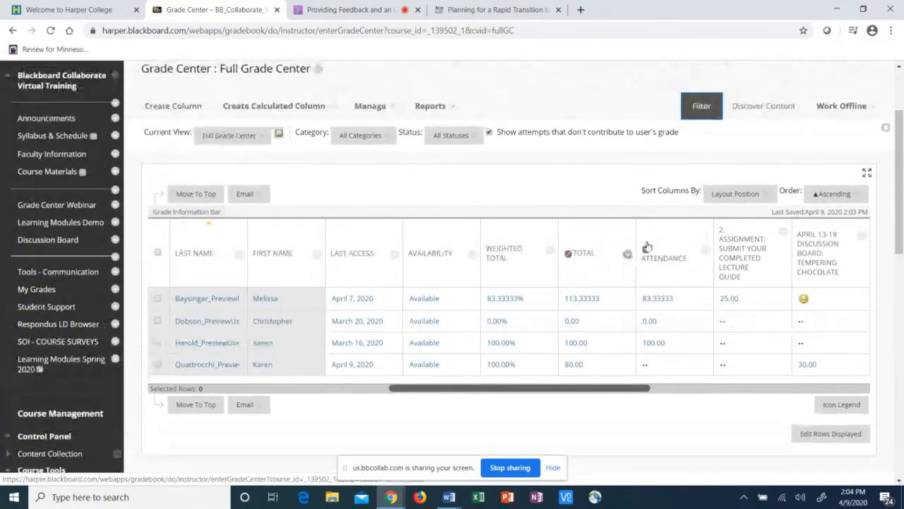
scroll(252, 373, "down", 2)
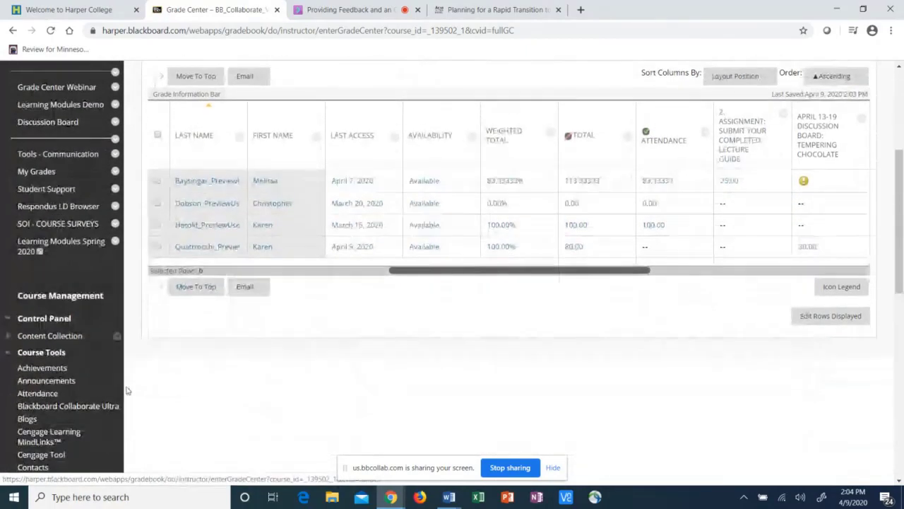
left_click(42, 392)
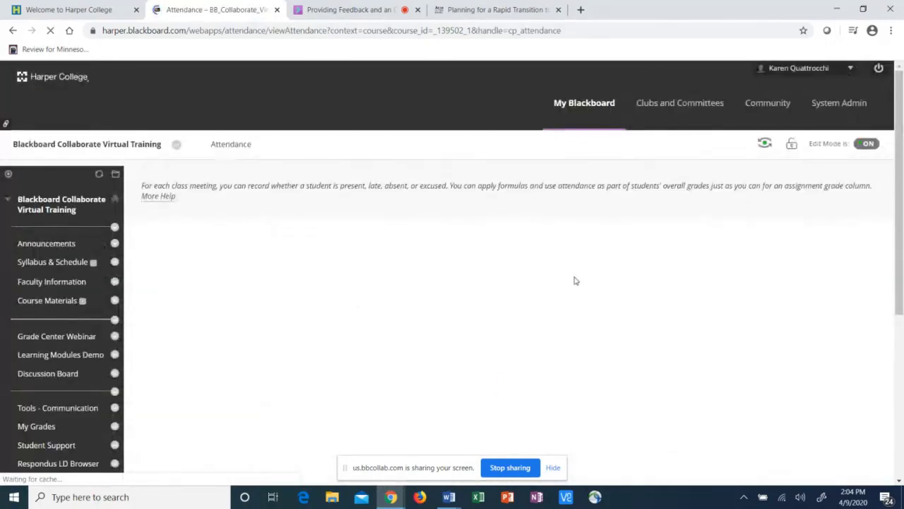
scroll(579, 274, "down", 1)
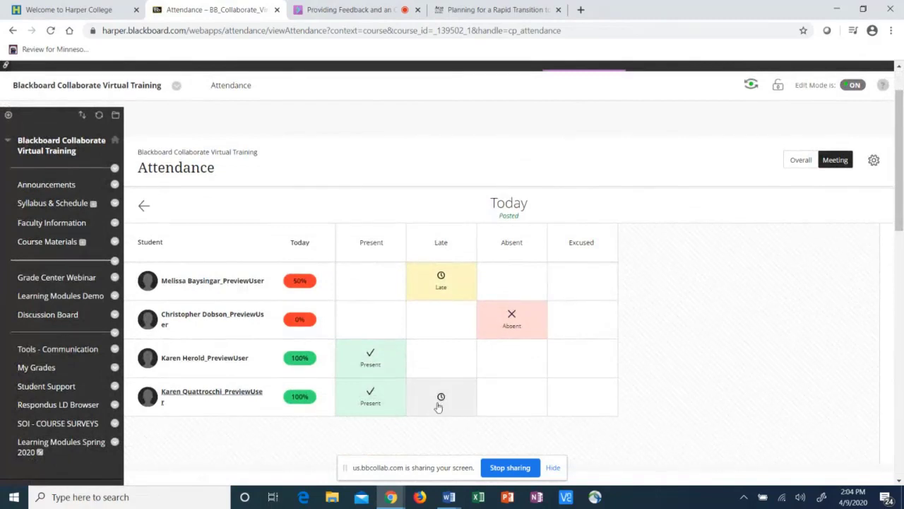
- Mark the fourth student 4/6/20 Present, 4/7/20 Late and Present, Yesterday Absent, Today Present
left_click(801, 161)
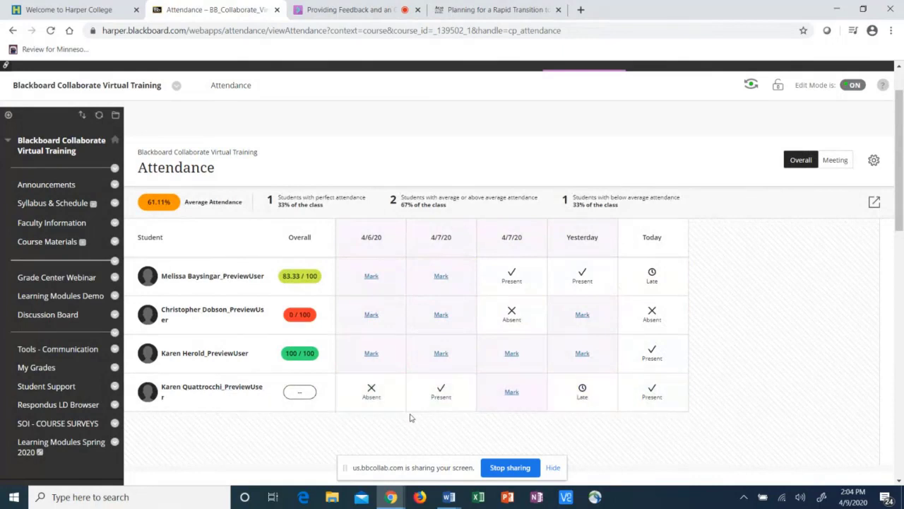
left_click(369, 392)
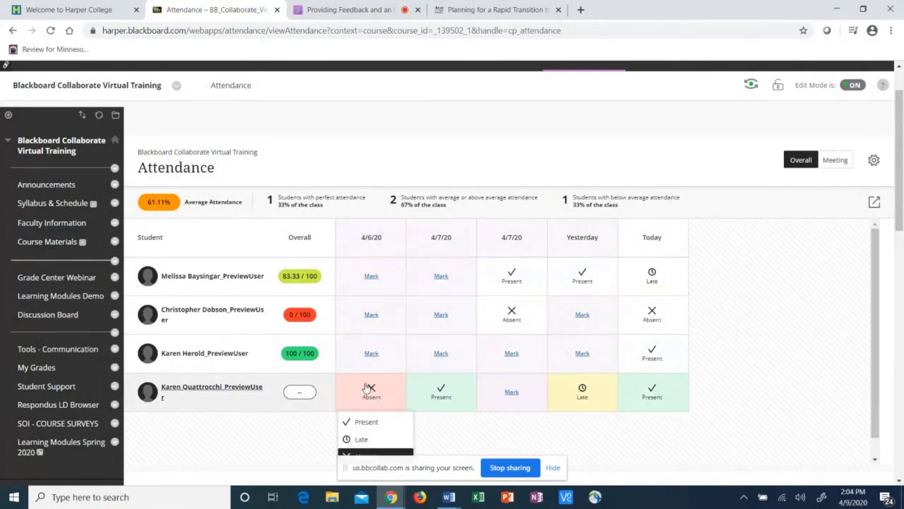
left_click(371, 421)
left_click(447, 393)
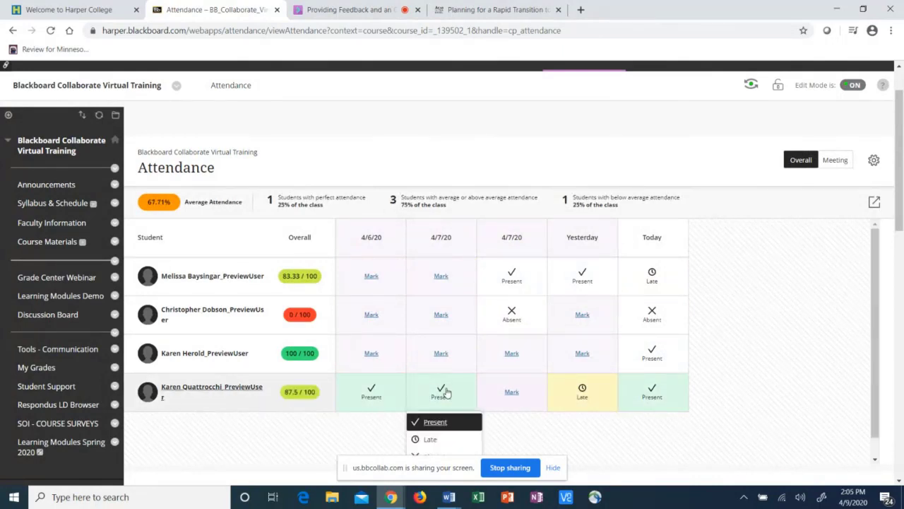
left_click(433, 441)
left_click(511, 393)
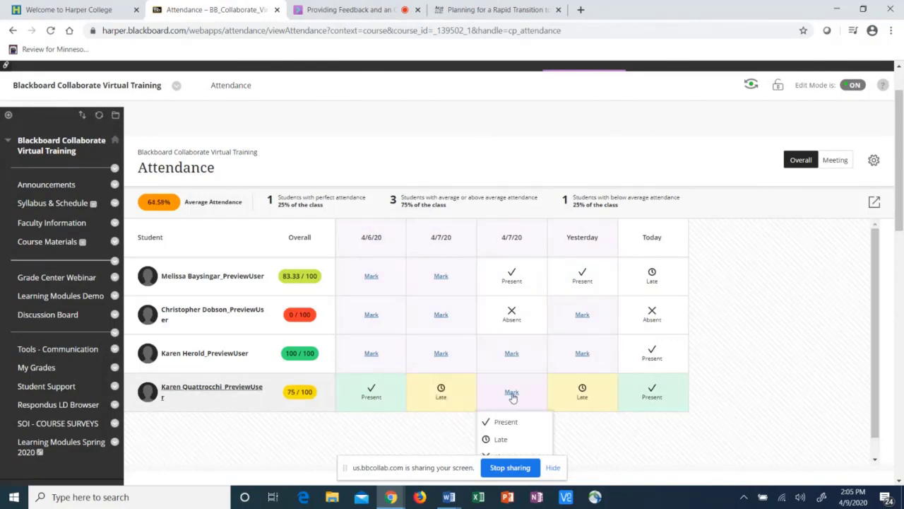
left_click(505, 422)
left_click(582, 394)
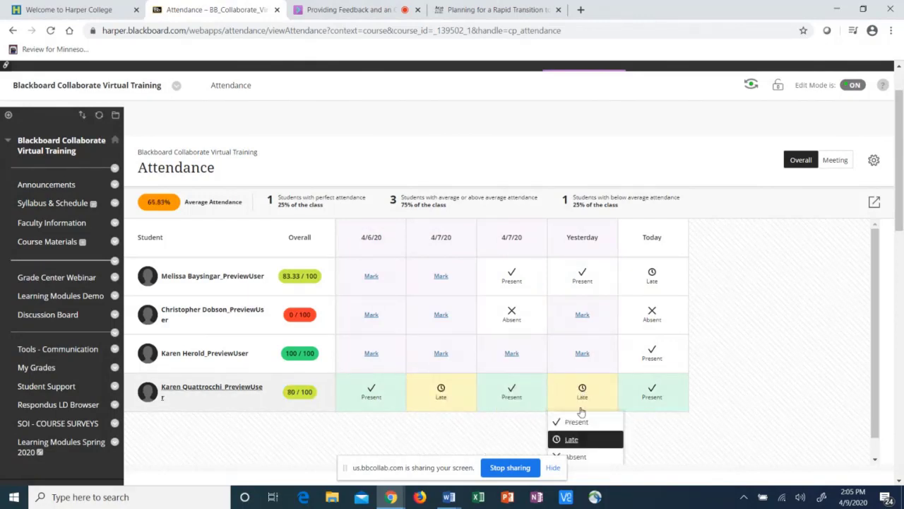
left_click(580, 456)
left_click(654, 393)
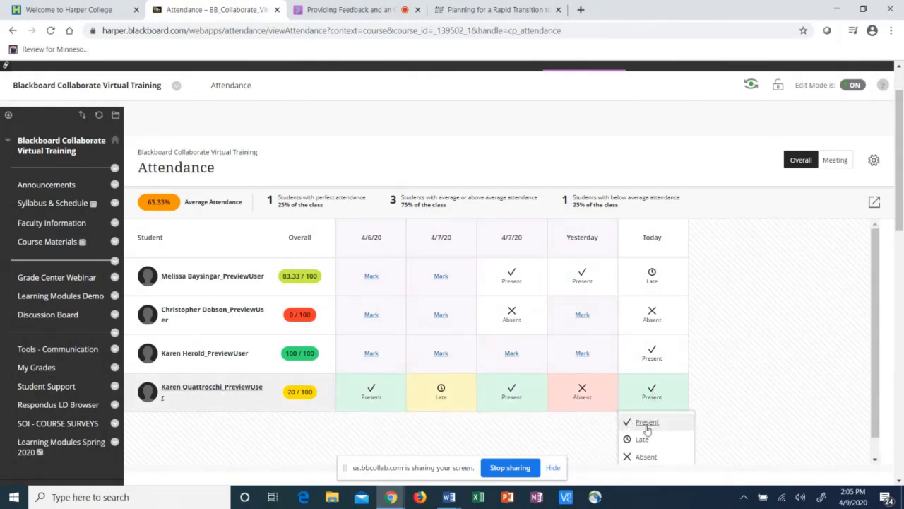
left_click(649, 422)
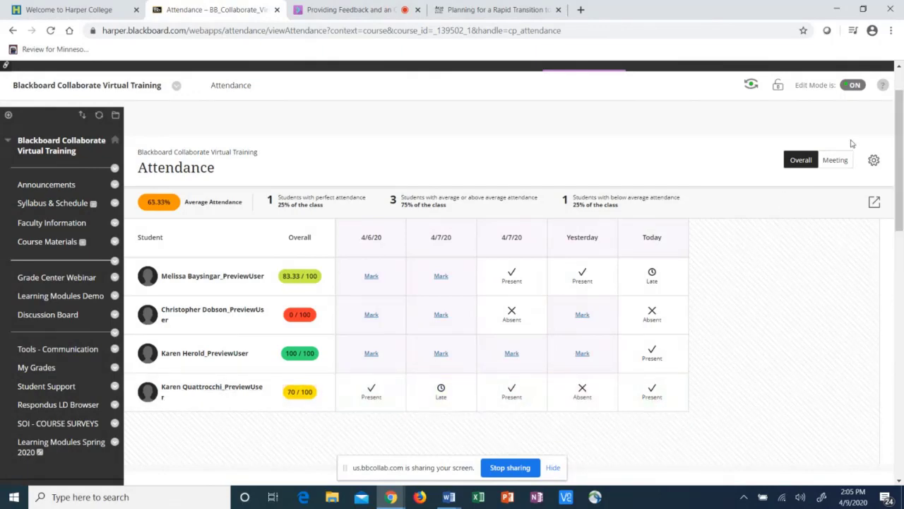
- From the Full Grade Center, preview as a student and open the Attendance breakdown showing 70/100
scroll(501, 329, "down", 10)
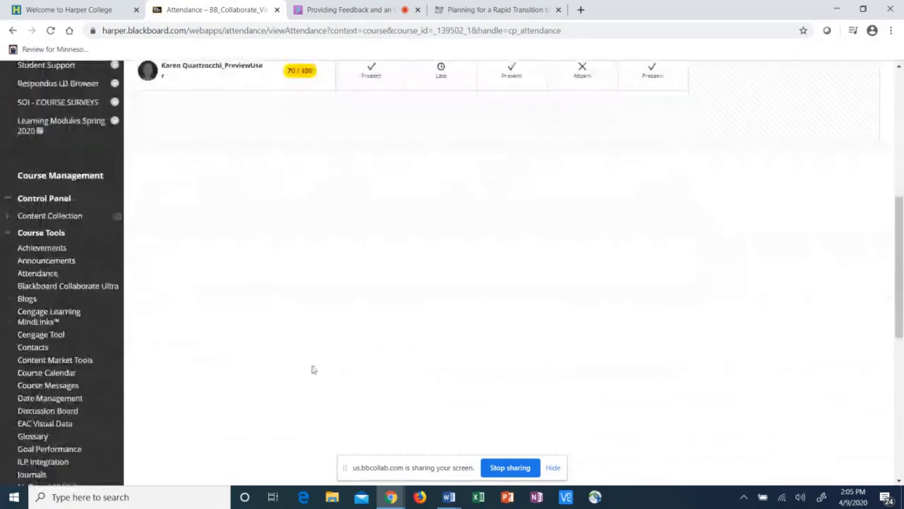
scroll(311, 369, "down", 3)
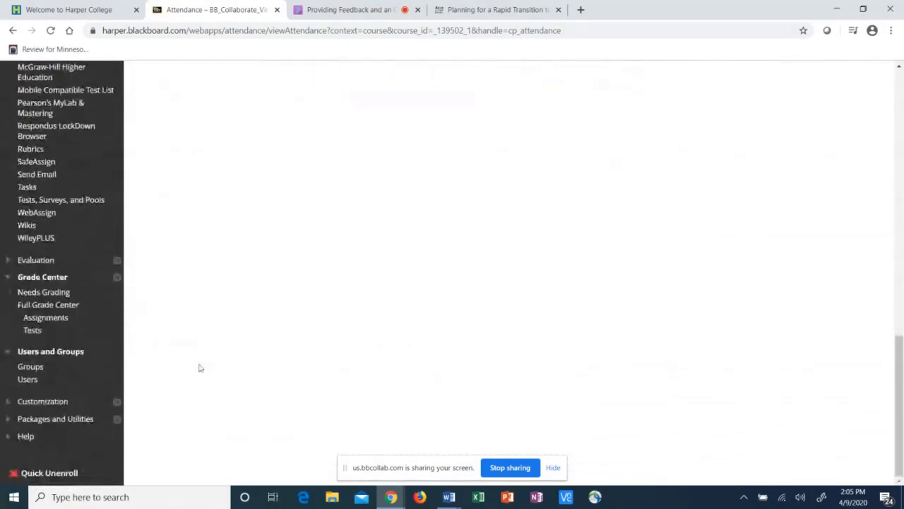
left_click(42, 305)
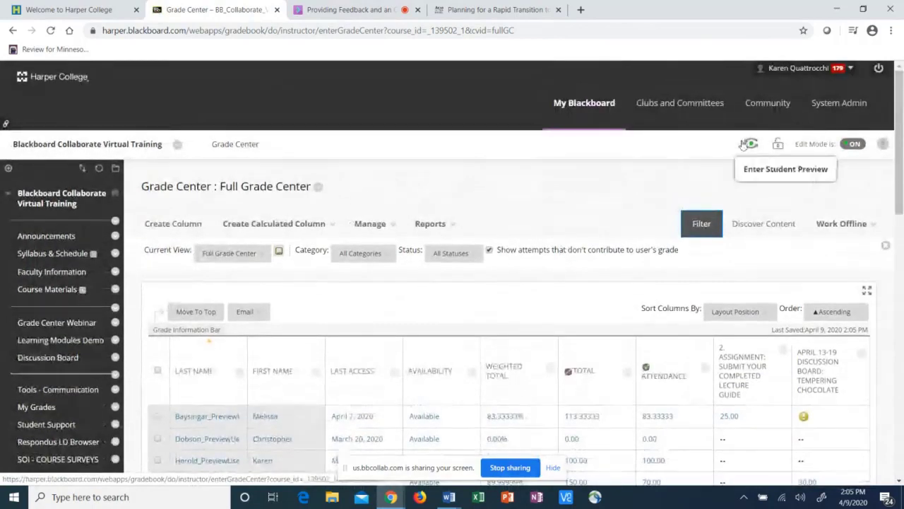
left_click(778, 143)
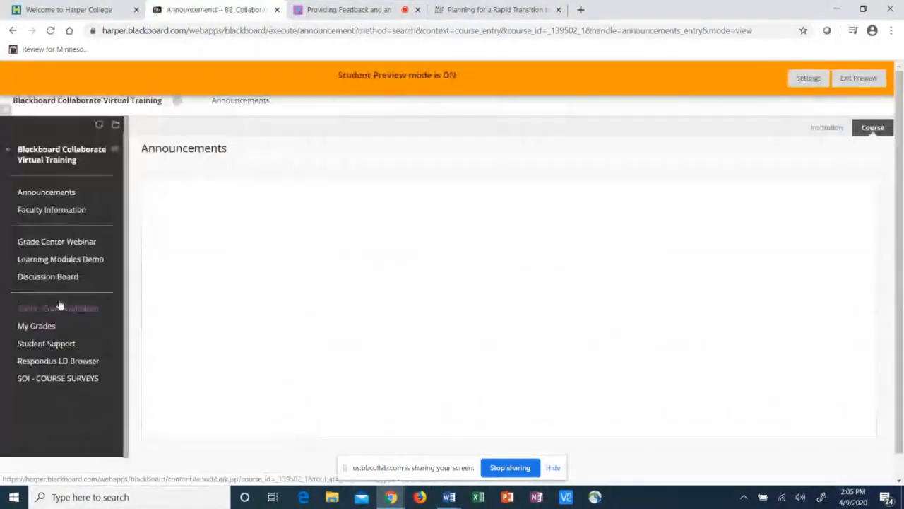
left_click(35, 326)
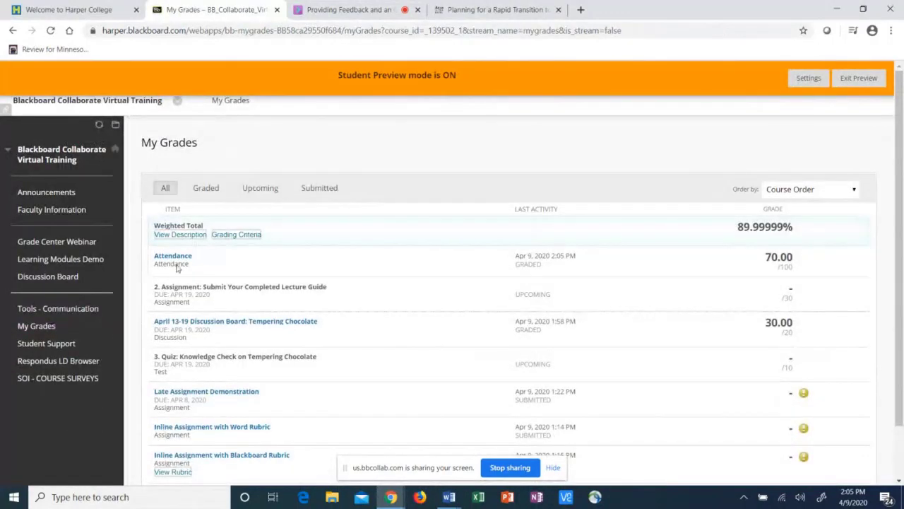
double_click(172, 256)
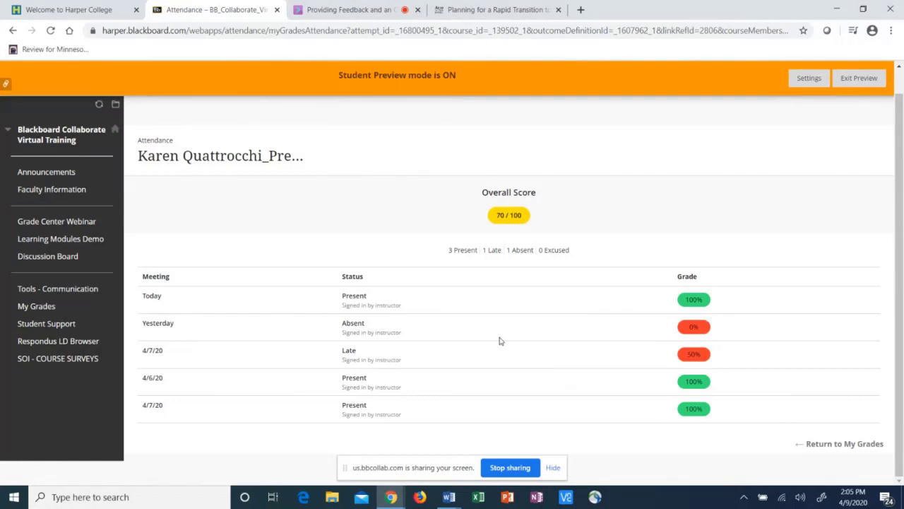
- Exit Student Preview, reopen the Full Grade Center and scroll right to the assignment columns
left_click(858, 79)
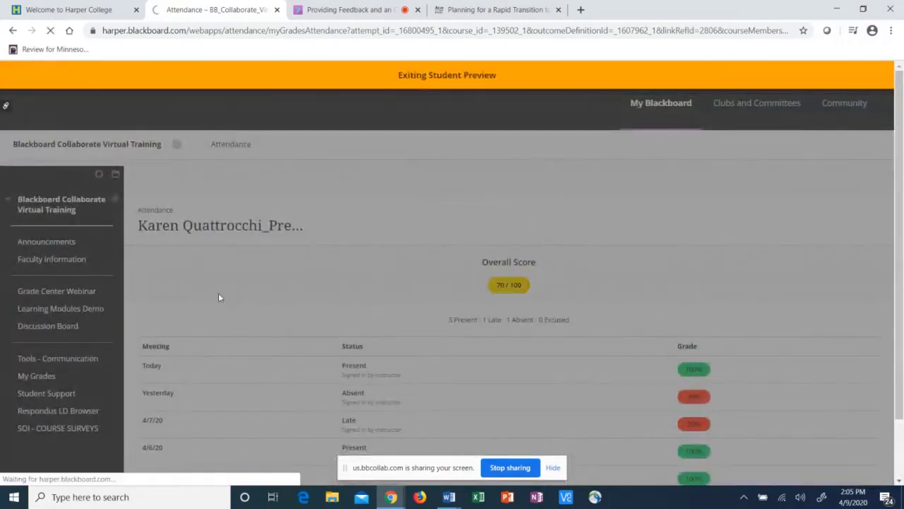
scroll(84, 285, "down", 3)
scroll(85, 286, "down", 3)
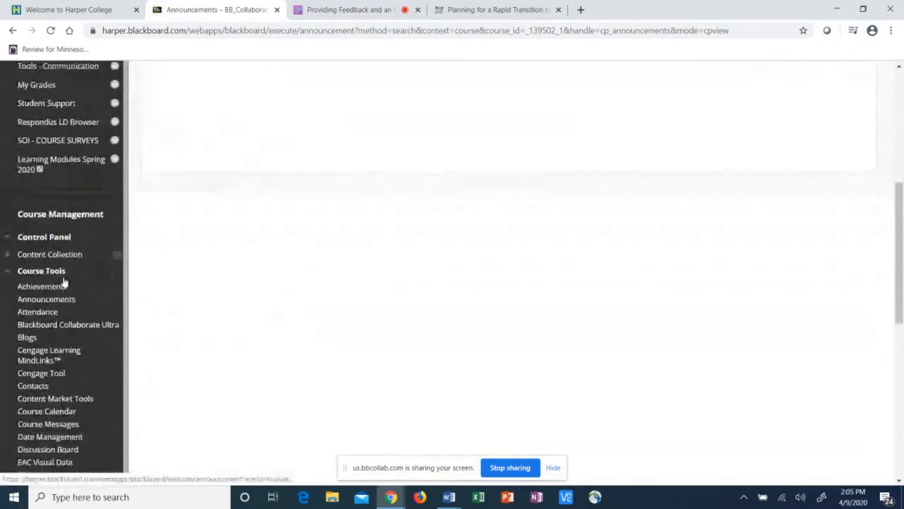
left_click(8, 195)
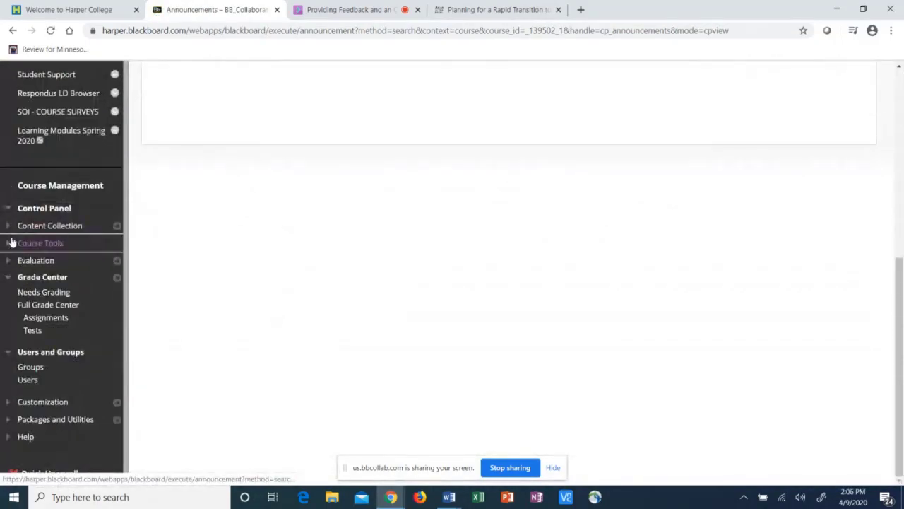
left_click(47, 305)
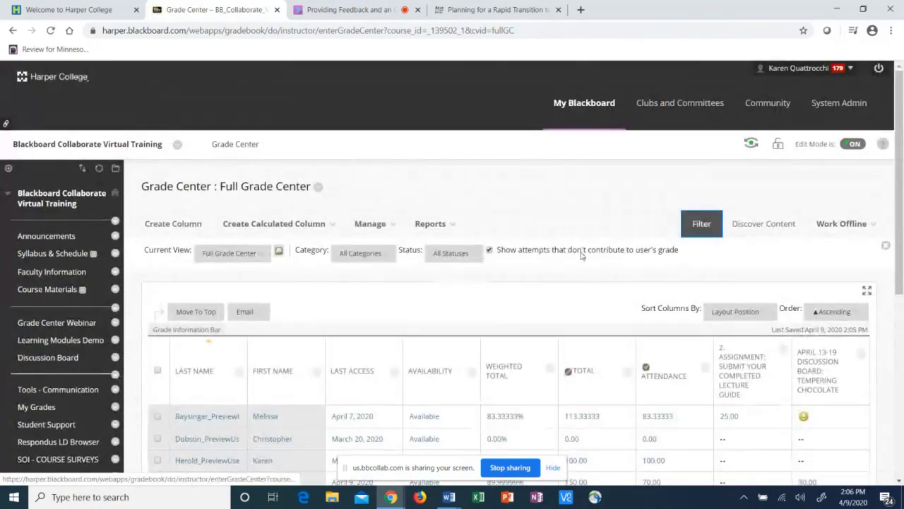
scroll(509, 353, "down", 1)
left_click_drag(597, 447, 794, 454)
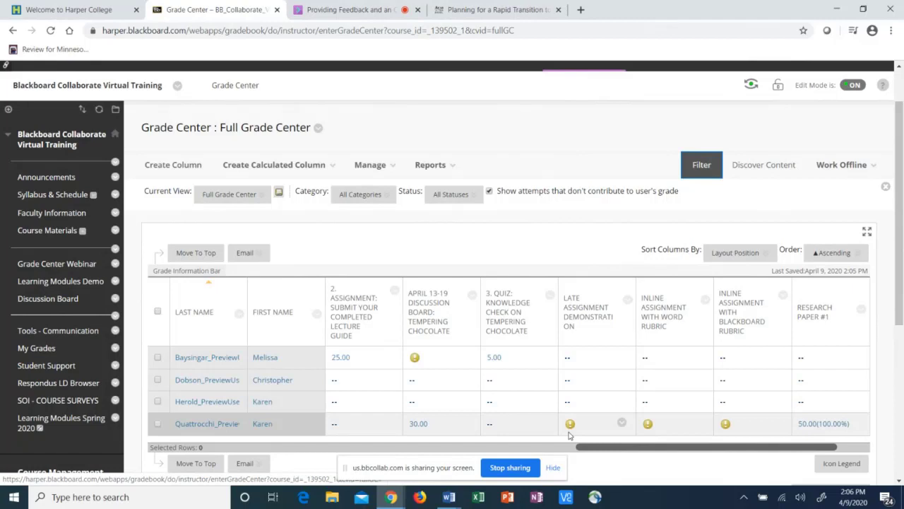
- Open View Grade Details for the last student's late Late Assignment Demonstration attempt, out of 50
left_click(622, 422)
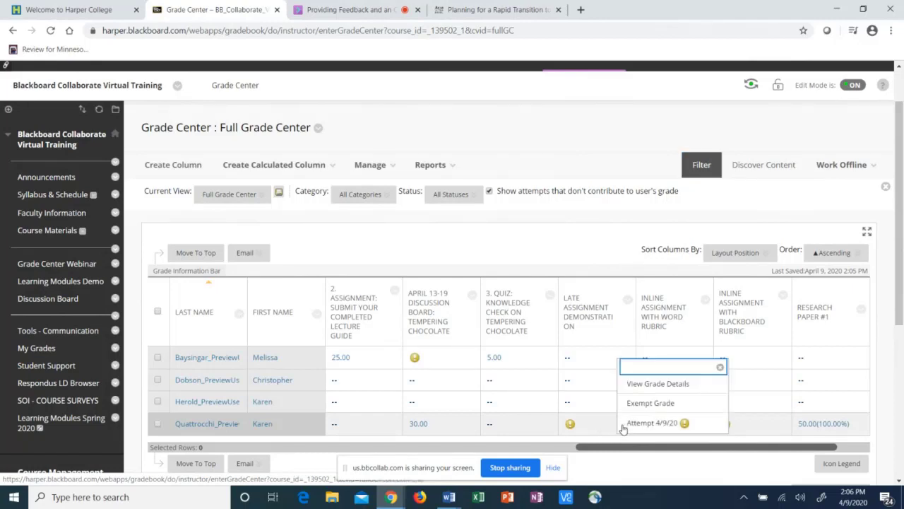
left_click(657, 383)
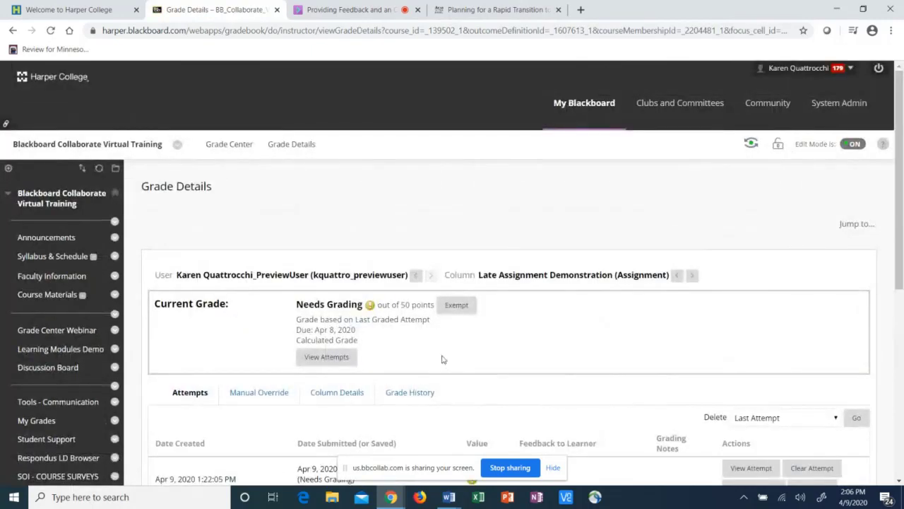
scroll(442, 359, "down", 2)
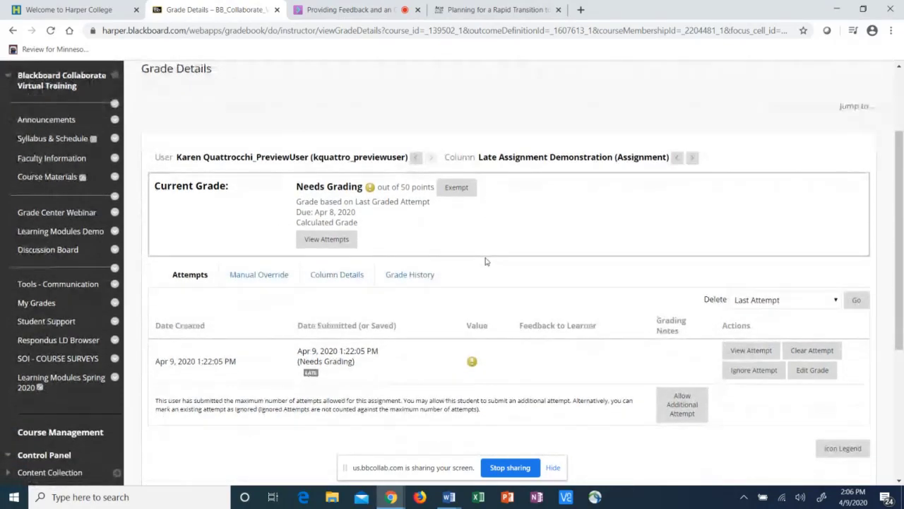
scroll(485, 262, "up", 2)
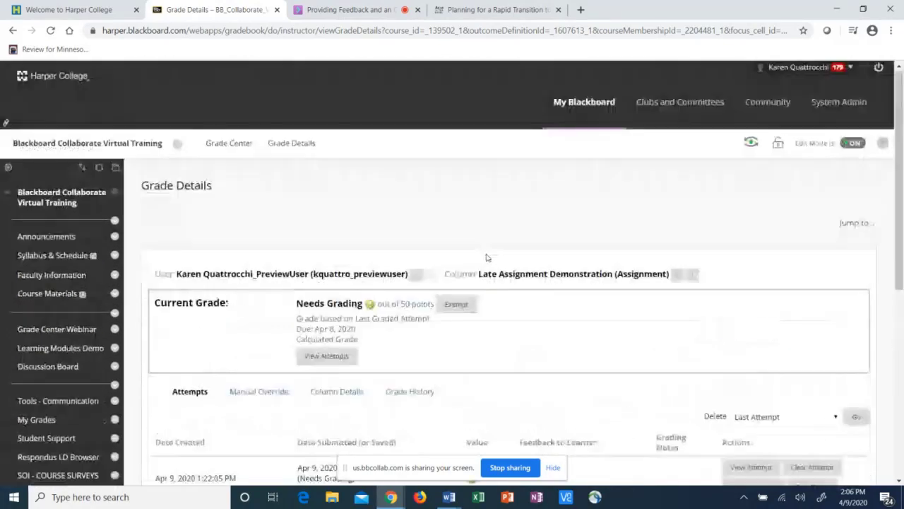
- Return to the Full Grade Center via the breadcrumb and begin a new column with Create Column
left_click(229, 144)
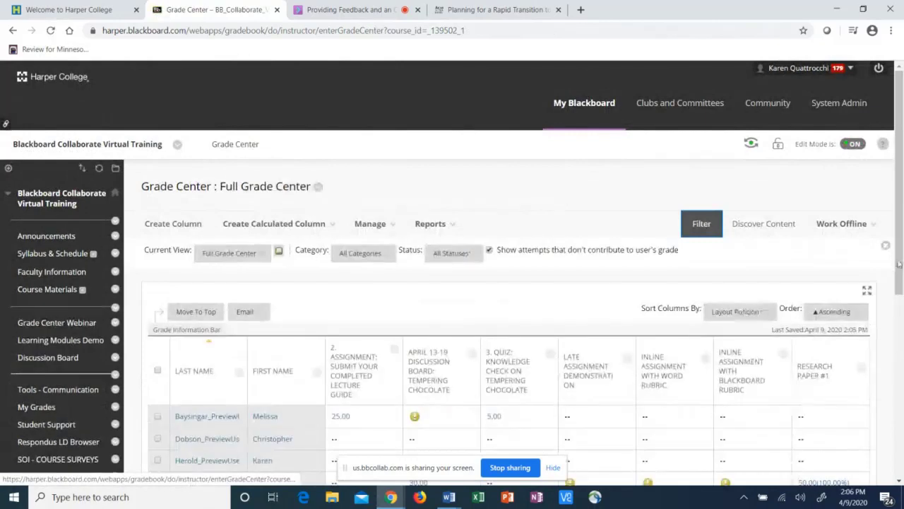
scroll(452, 211, "down", 2)
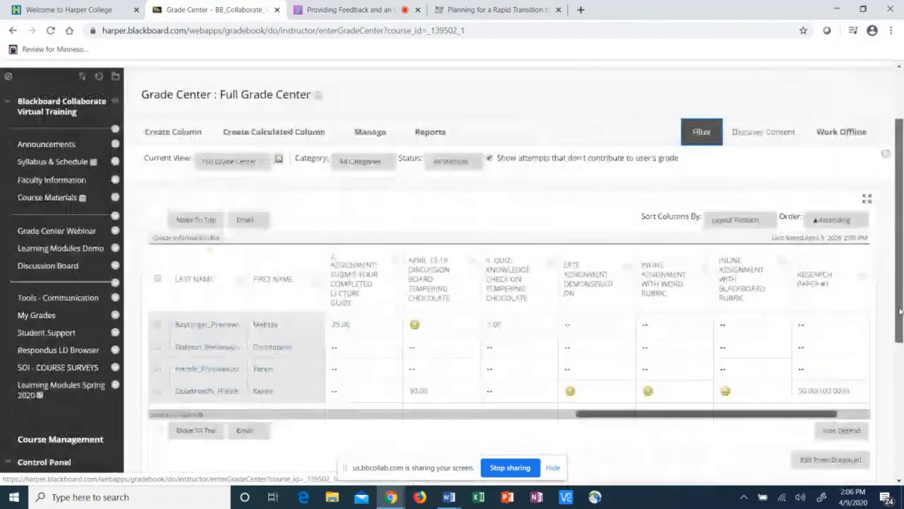
left_click(452, 161)
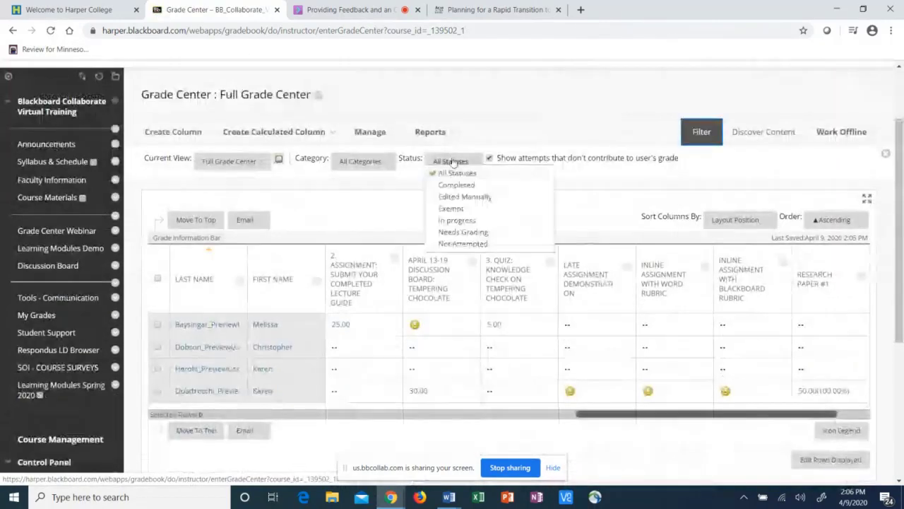
left_click(452, 161)
left_click(173, 131)
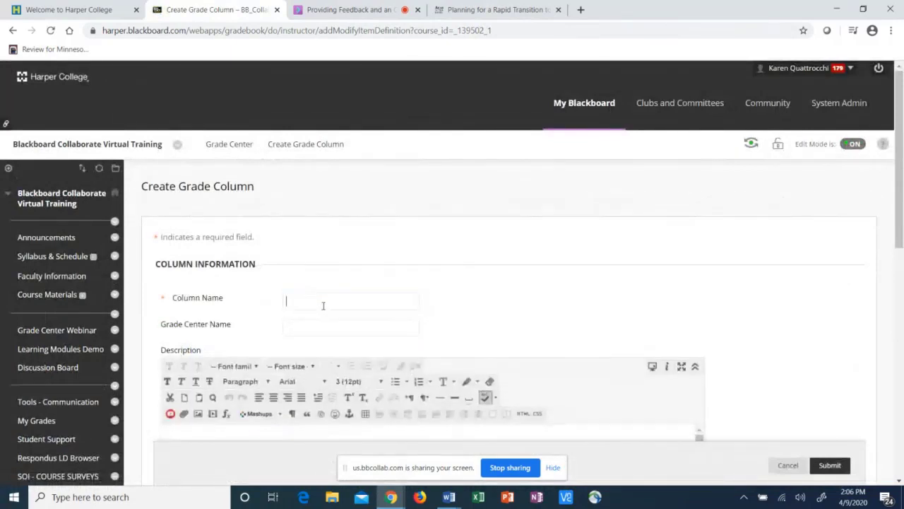
- Name the new grade column 'Extra Credit', give it 0 Points Possible, and submit it
left_click(323, 305)
type("Extr")
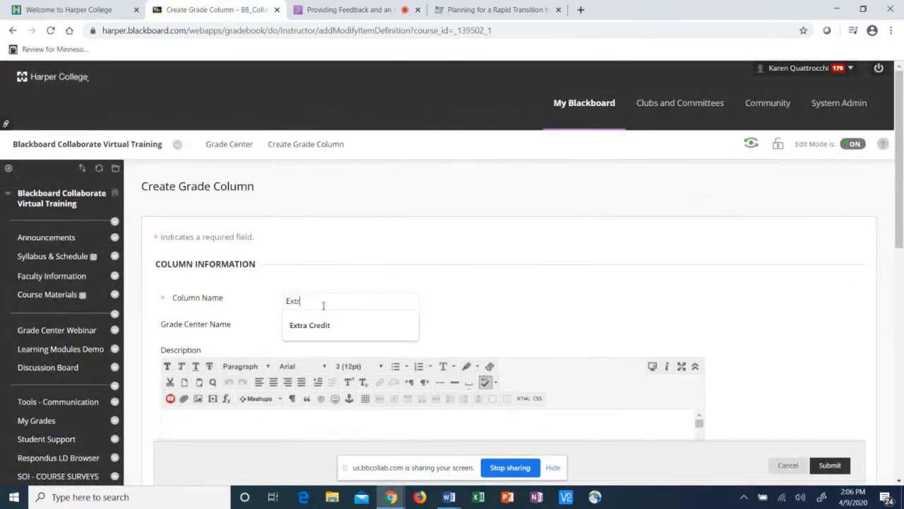
type("a Credit")
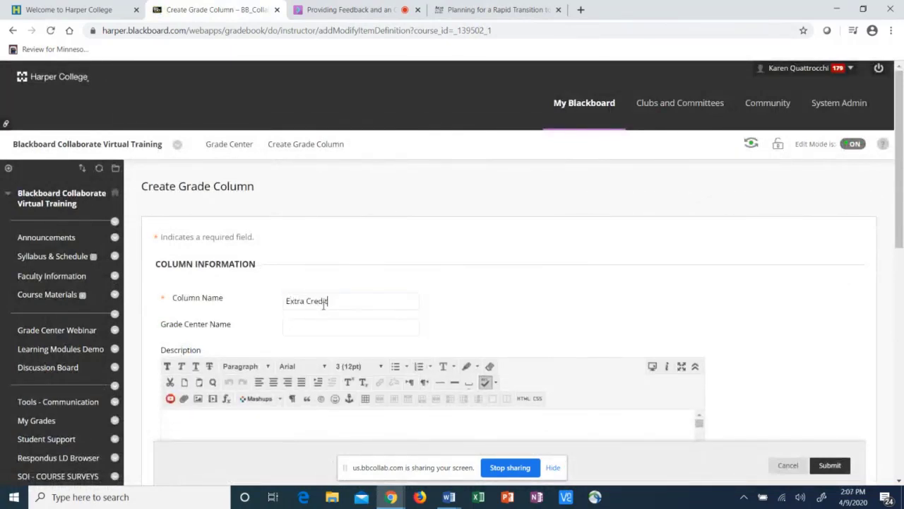
scroll(347, 277, "down", 3)
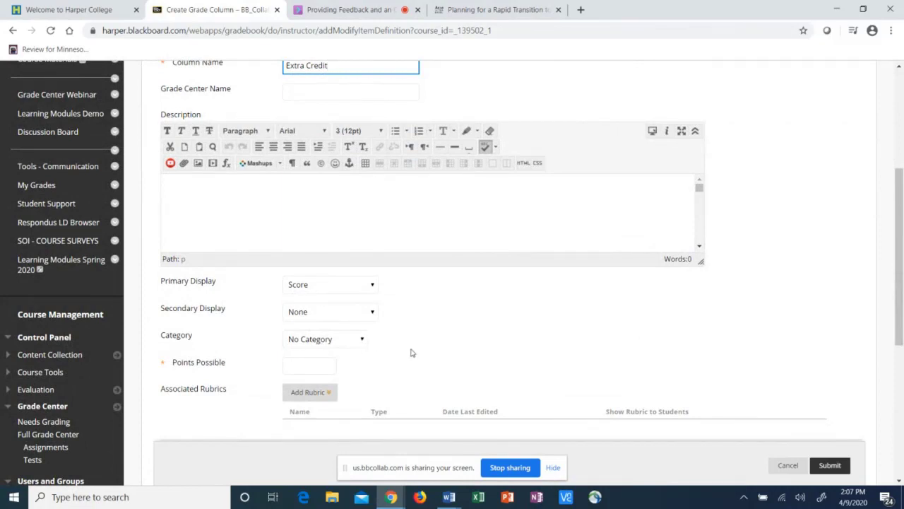
scroll(524, 323, "down", 1)
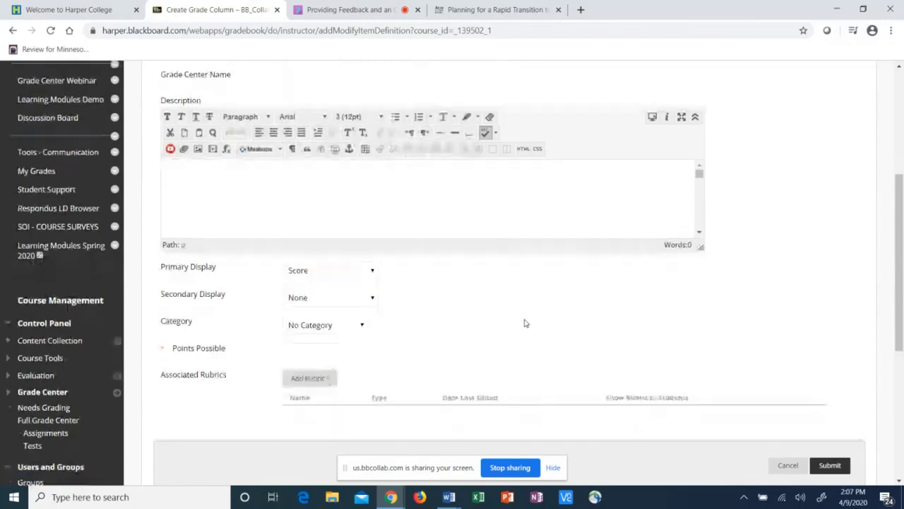
scroll(556, 304, "down", 4)
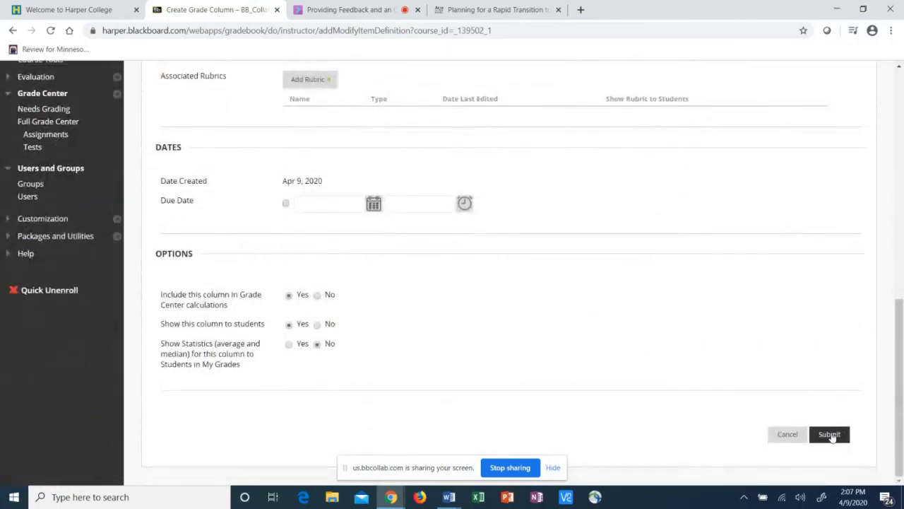
scroll(485, 273, "up", 3)
left_click(309, 234)
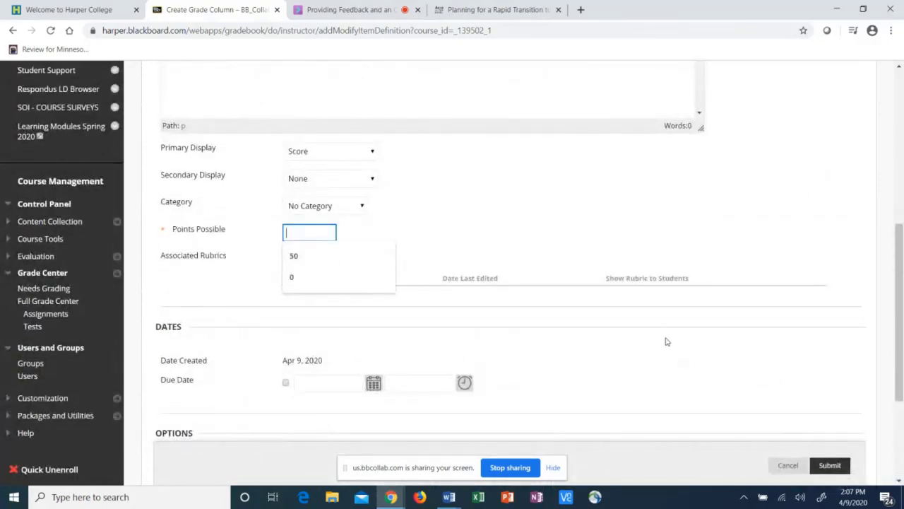
type("0")
left_click(831, 465)
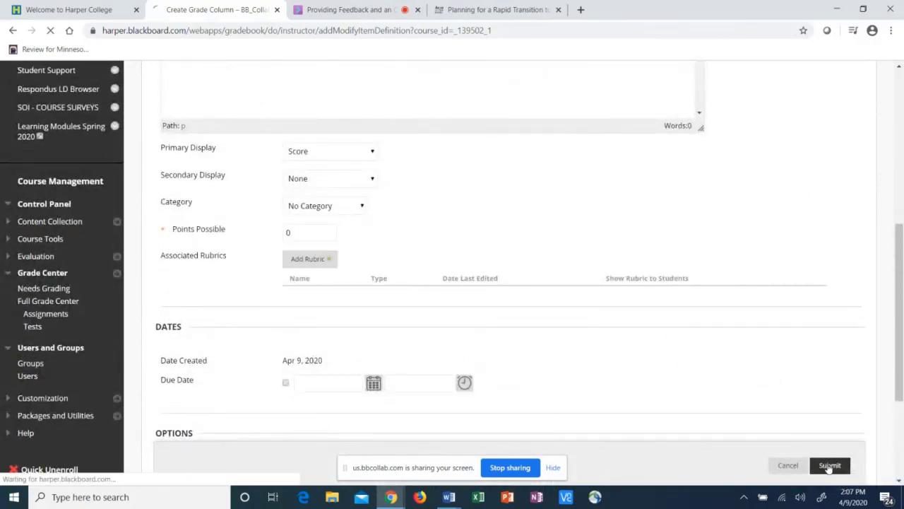
scroll(763, 409, "down", 2)
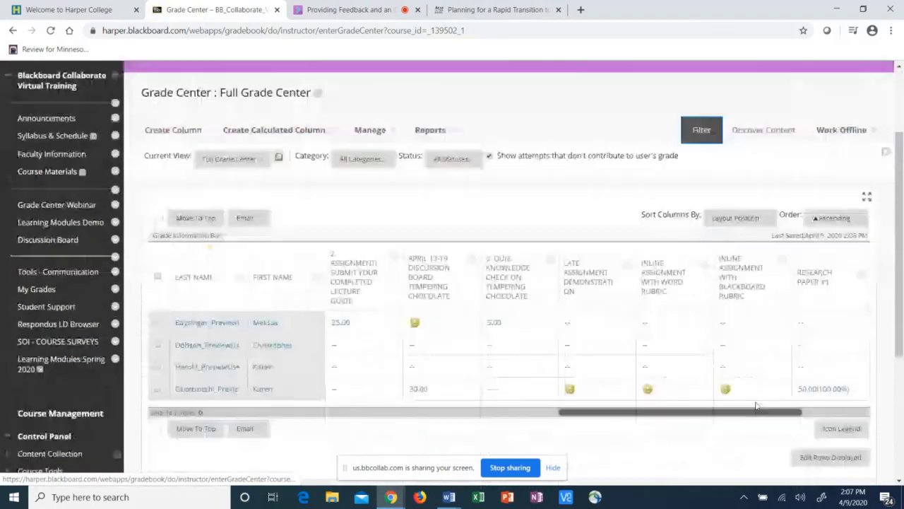
- Enter 10 Extra Credit points for the fourth student, raising their Total to 160.00
scroll(778, 406, "right", 1)
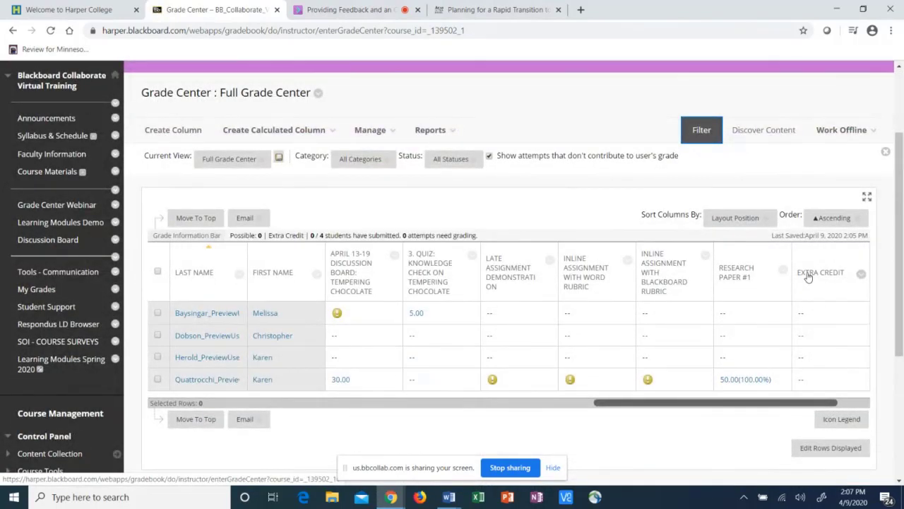
left_click(813, 381)
type("1")
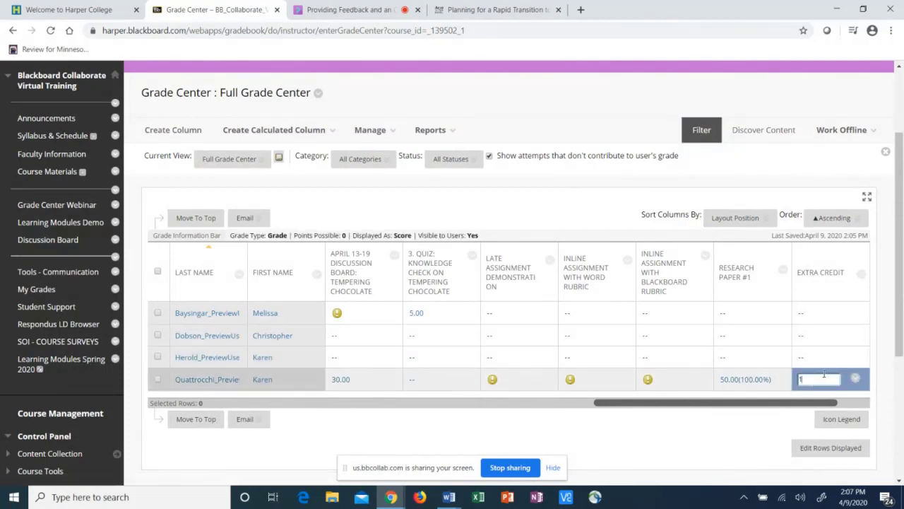
type("0")
key("Return")
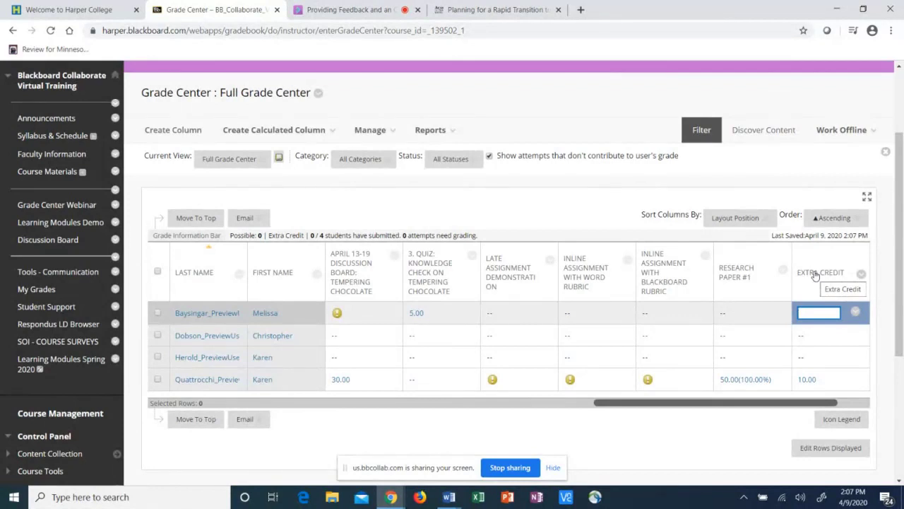
- Leave the next Extra Credit cell unedited and return to the Collaborate session
left_click(739, 420)
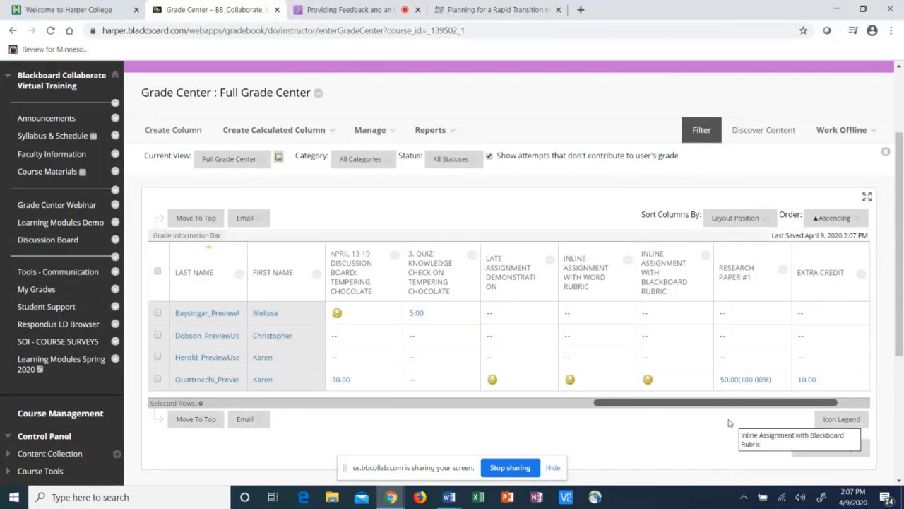
left_click_drag(638, 407, 337, 399)
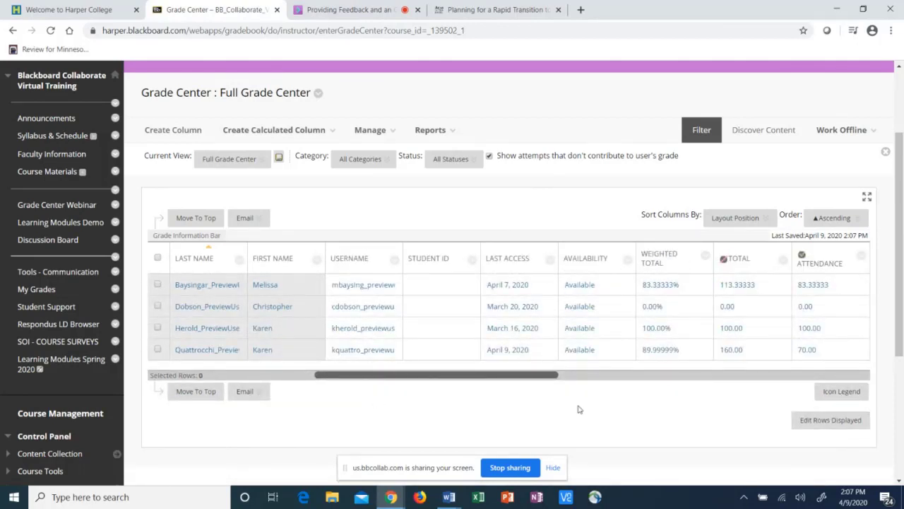
left_click(368, 16)
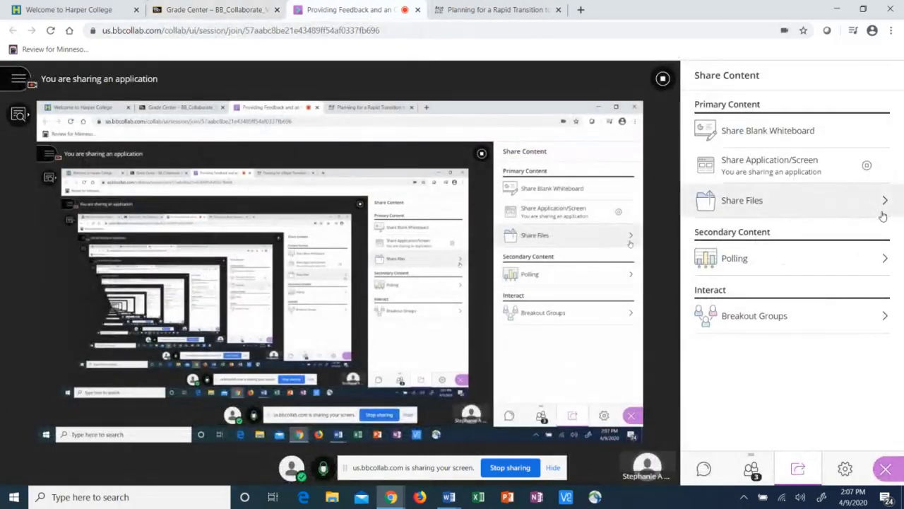
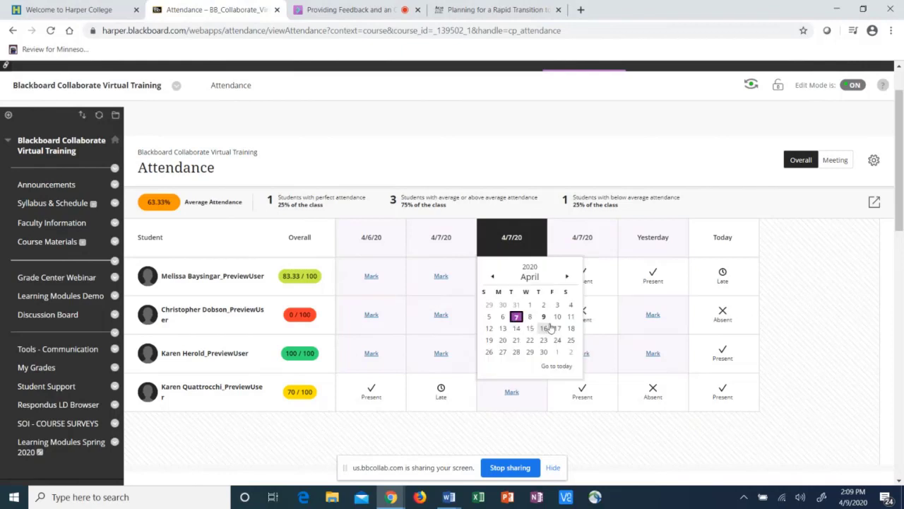
- Pick April 14 in the calendar so the third meeting is dated 4/14/20
left_click(516, 328)
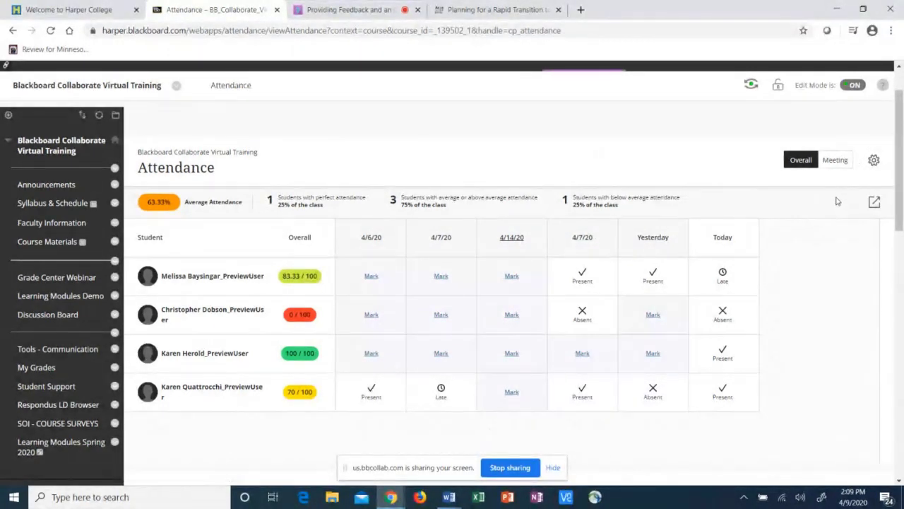
- Change the Late mark's value from 50 to 90 percent in Attendance Settings and save
left_click(874, 162)
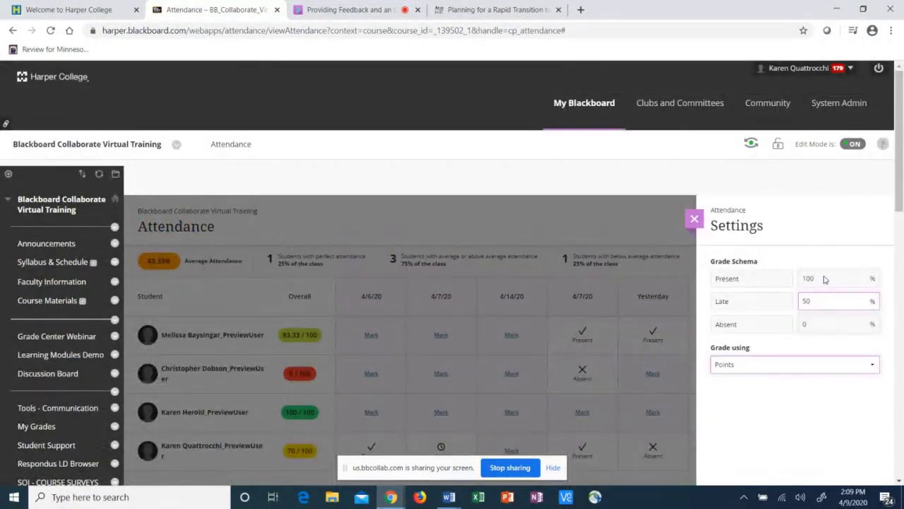
double_click(824, 304)
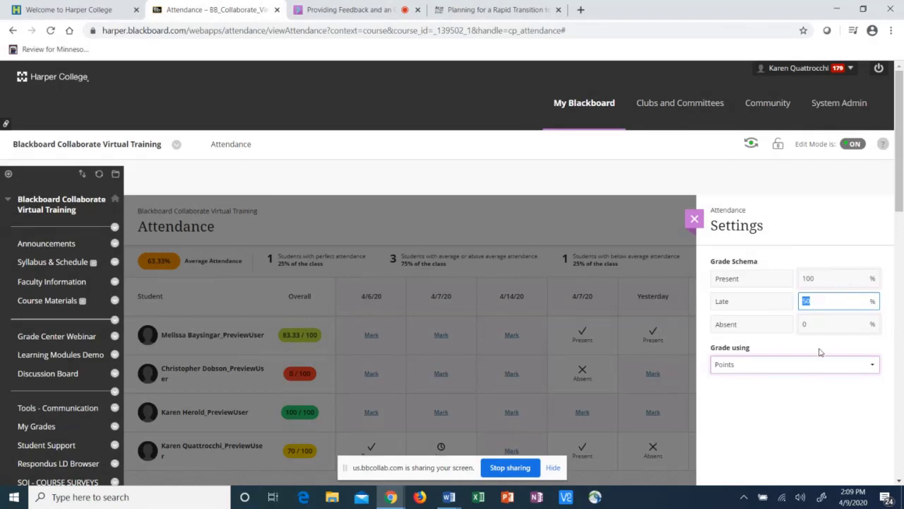
scroll(901, 210, "down", 3)
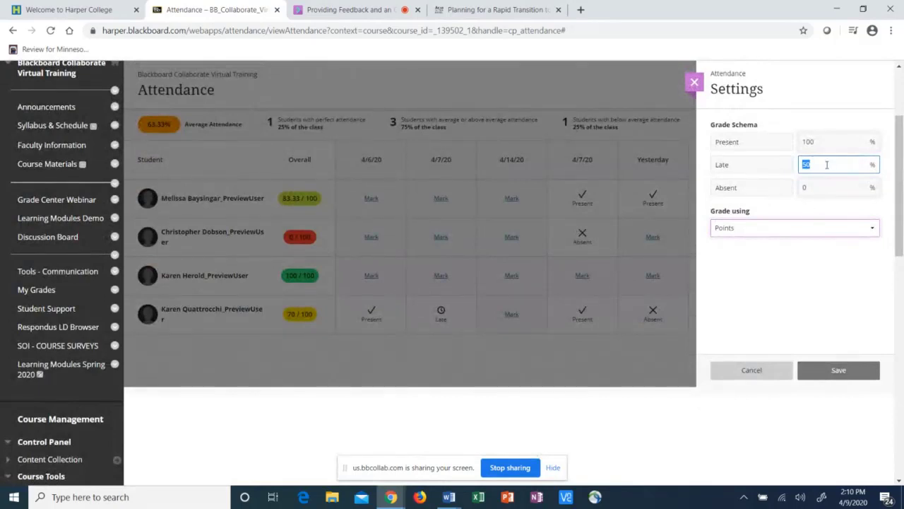
type("90")
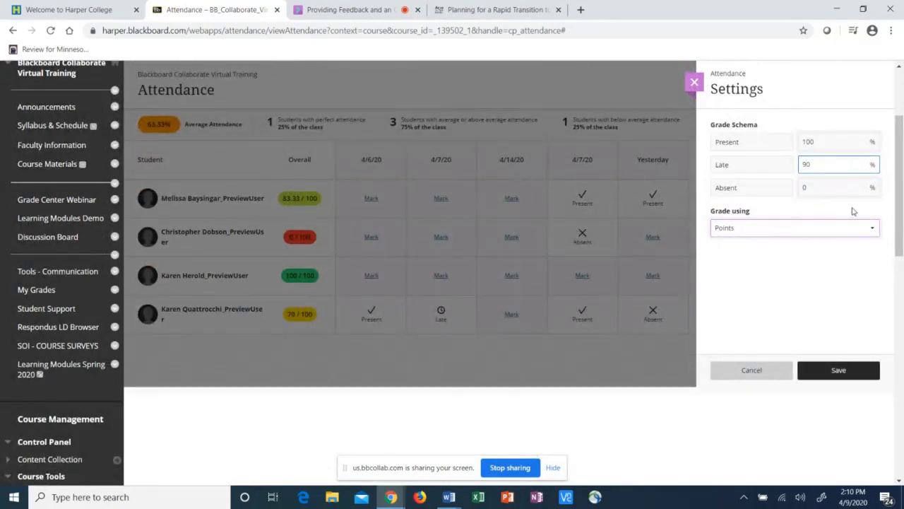
left_click(845, 373)
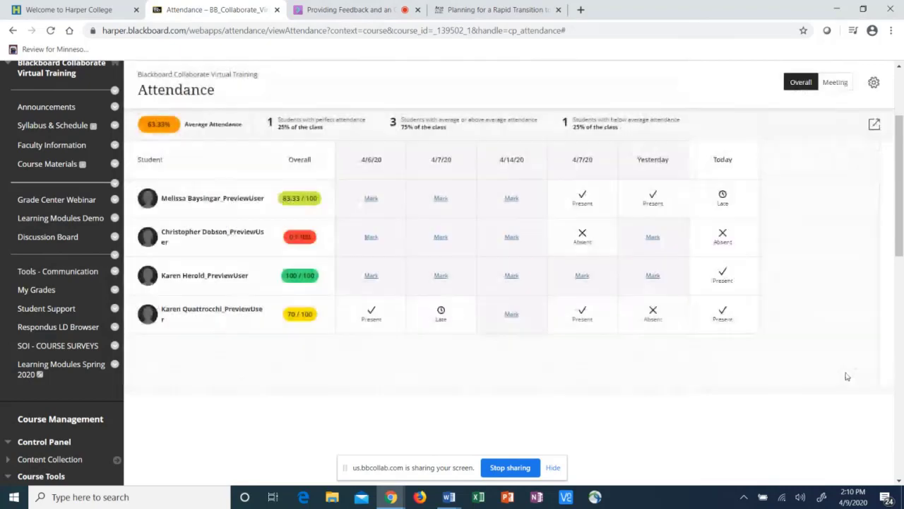
- Review the Grade using format options in Attendance Settings, then close without changes
left_click(874, 82)
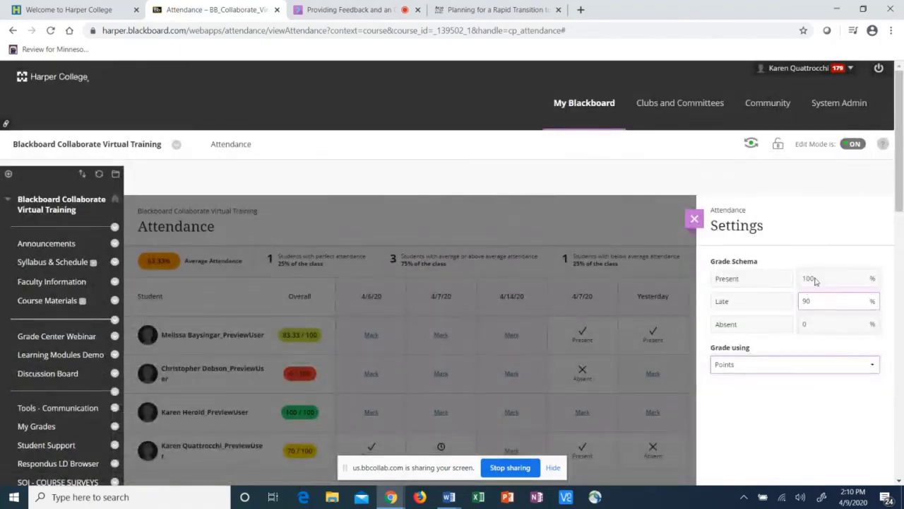
left_click(872, 366)
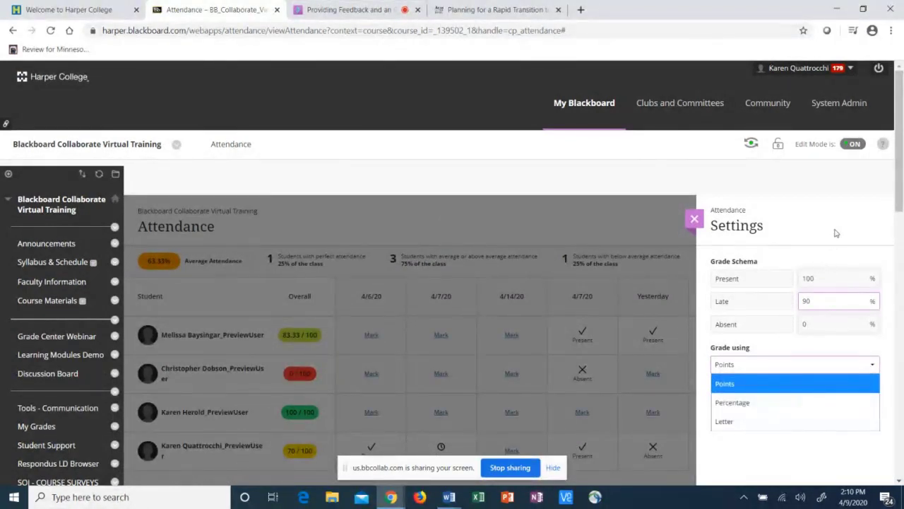
left_click(694, 219)
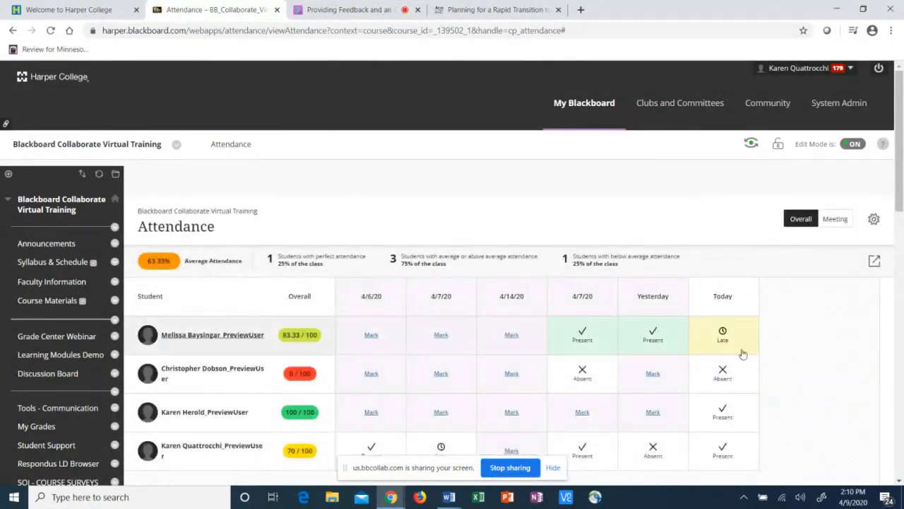
scroll(447, 192, "down", 1)
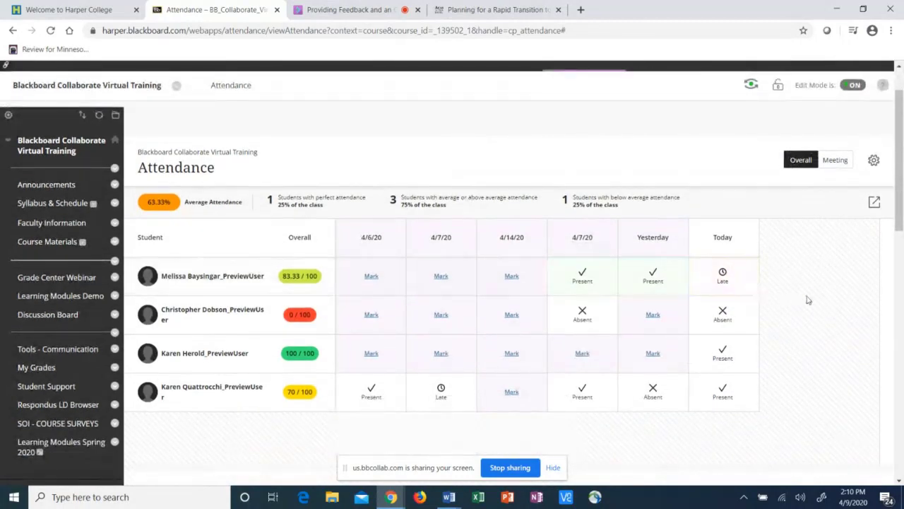
scroll(793, 302, "up", 1)
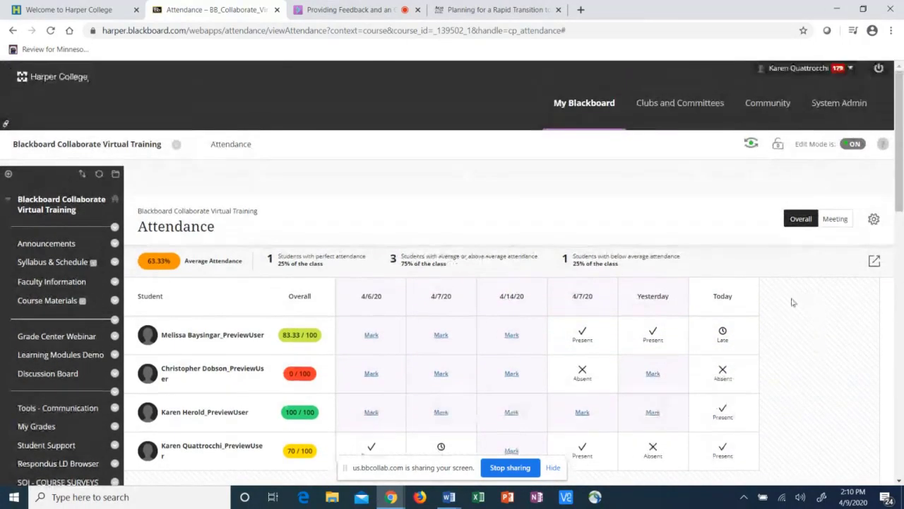
scroll(599, 206, "down", 1)
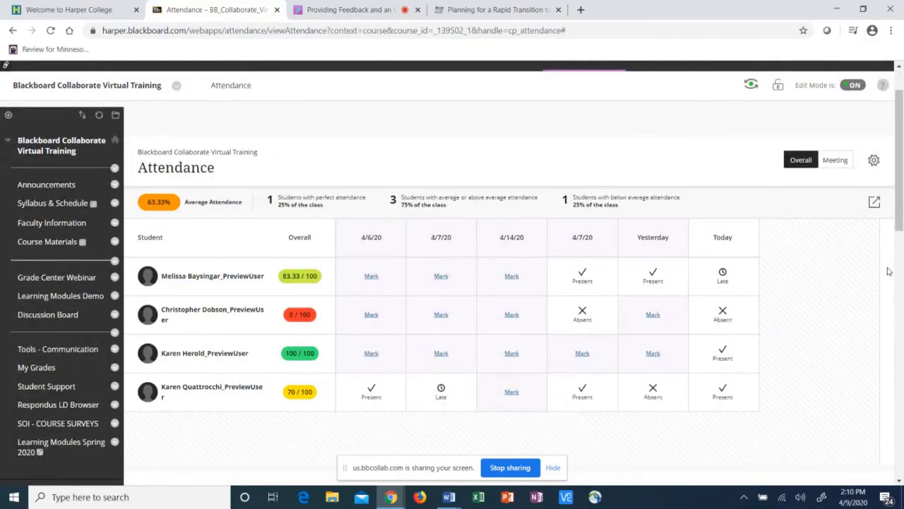
- Collapse Course Tools under Course Management and open Grade Center's Full Grade Center
scroll(701, 357, "down", 4)
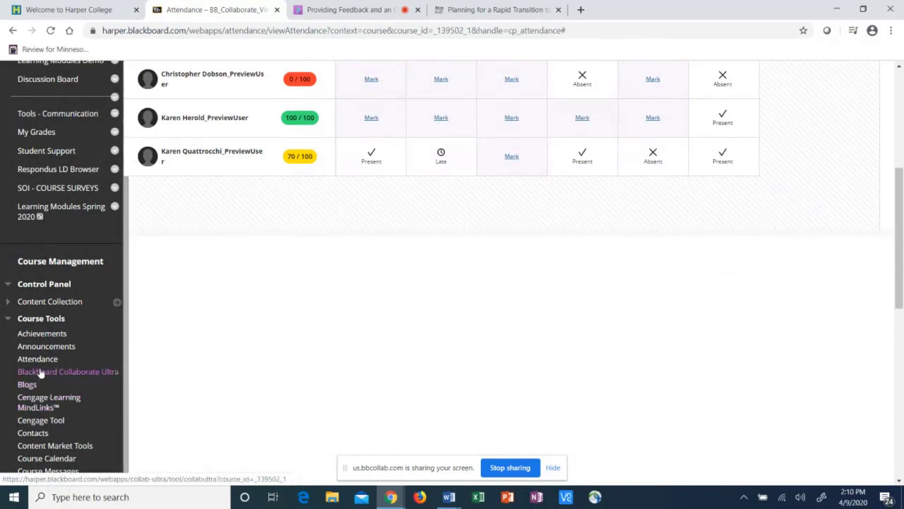
left_click(8, 319)
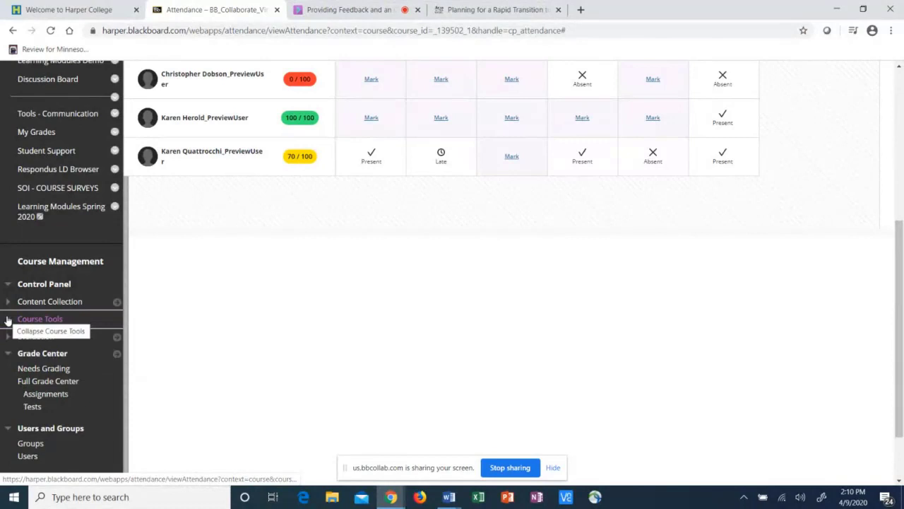
left_click(48, 381)
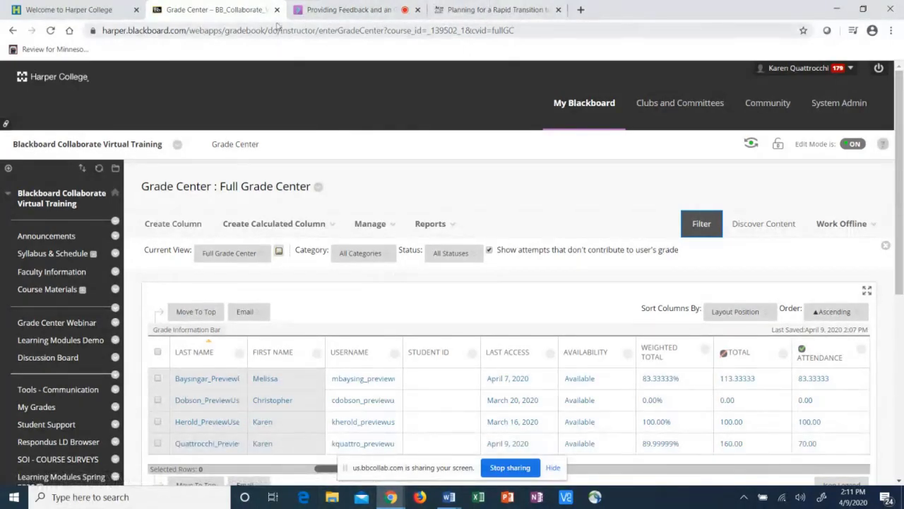
- Share the Part 3 slide file with attendees in the Collaborate session
left_click(350, 15)
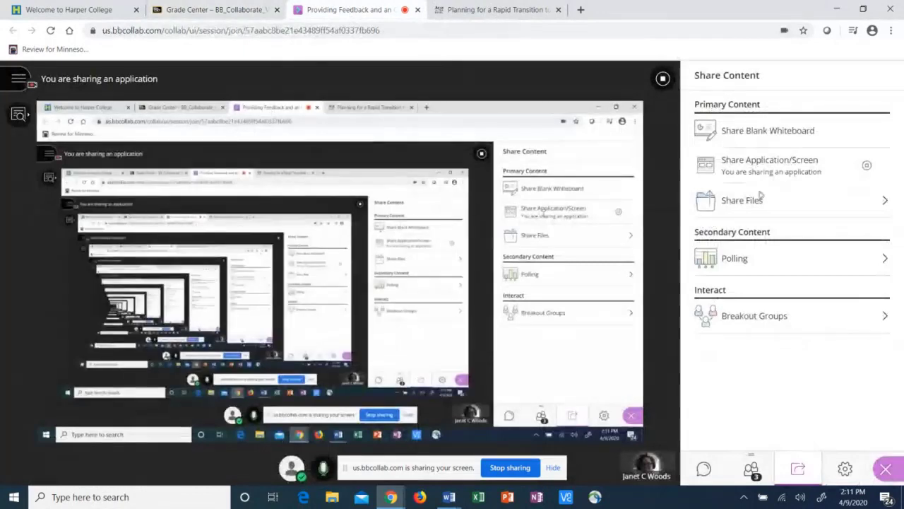
left_click(763, 201)
left_click(778, 219)
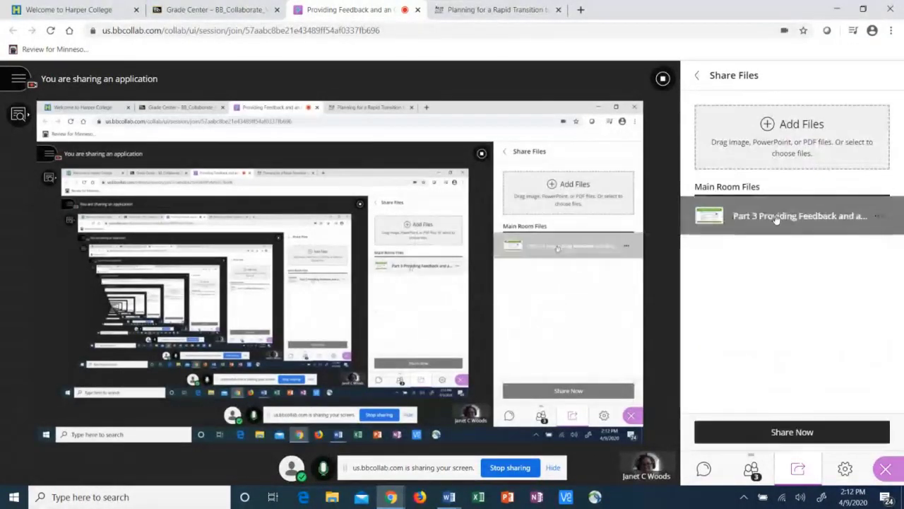
left_click(793, 431)
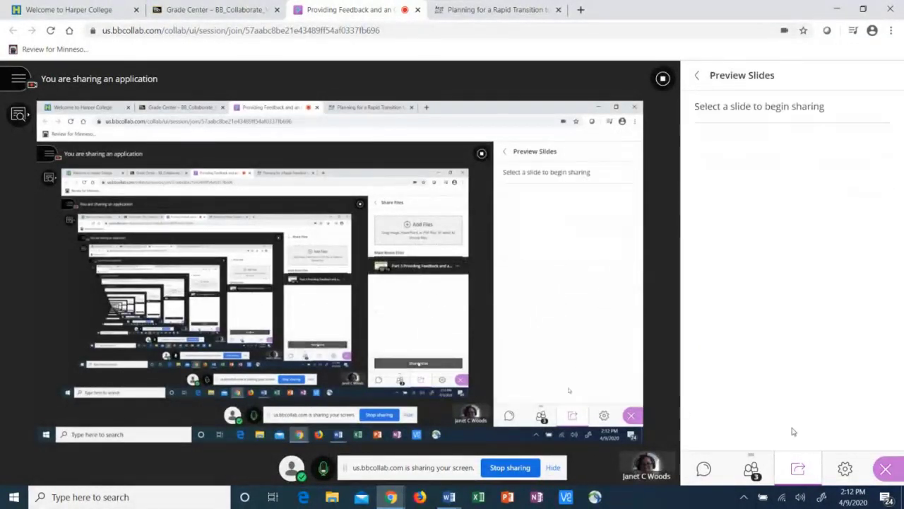
scroll(902, 258, "down", 15)
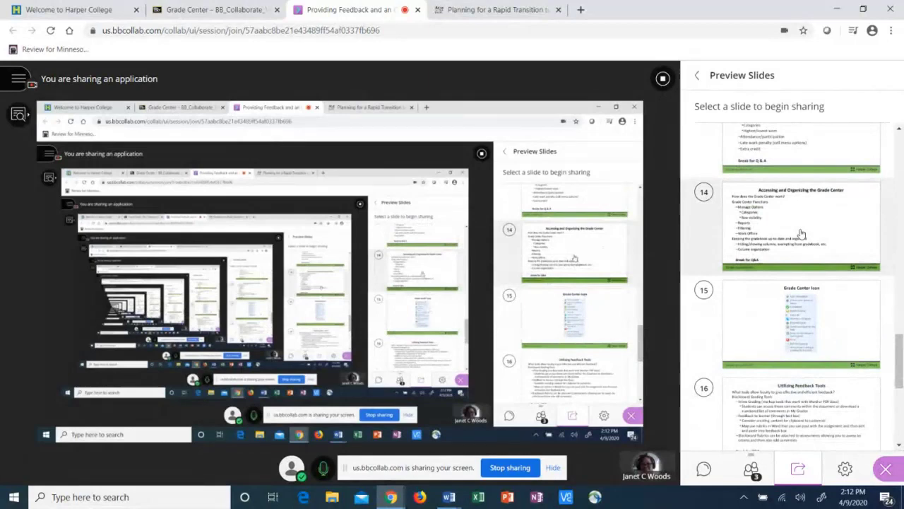
- Present slide 14 and the Grade Center Icon slide, then return to the Grade Center tab
left_click(801, 233)
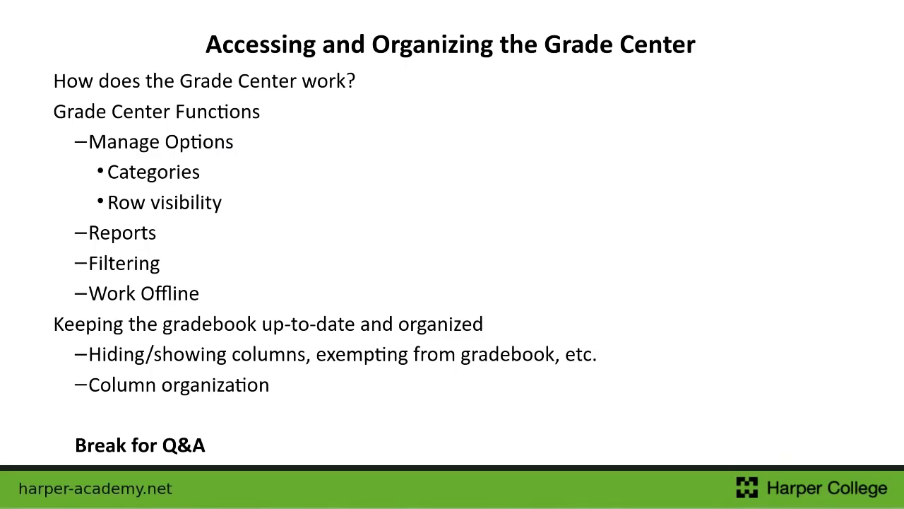
key("Right")
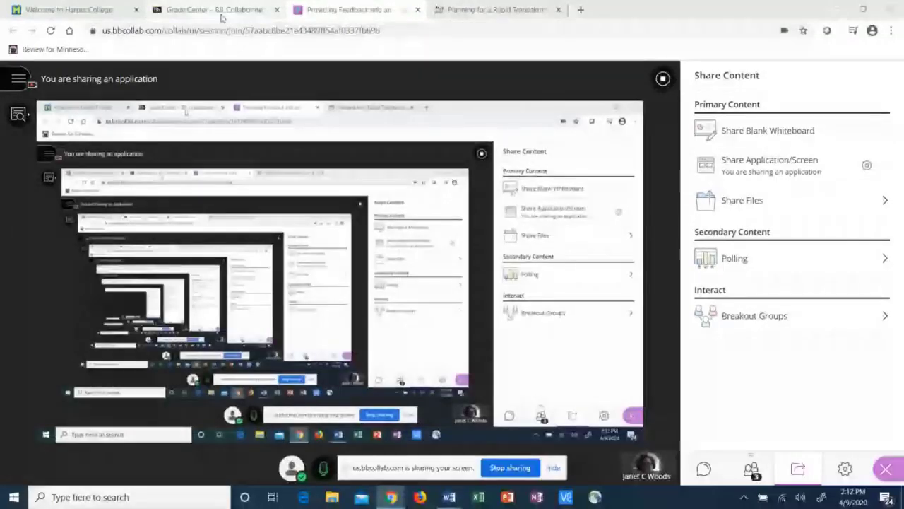
key("ctrl+shift+Tab")
scroll(830, 358, "down", 2)
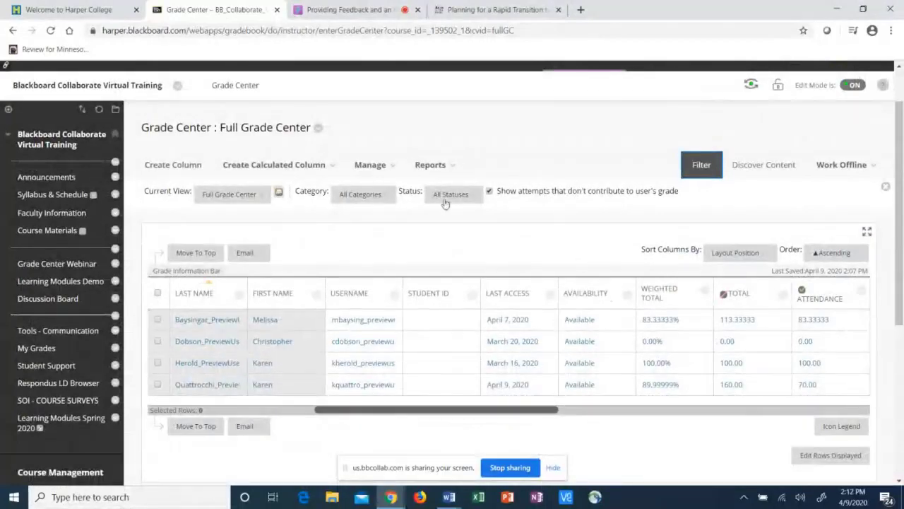
- Look over the Grade Center categories page from the Manage menu, then leave it
left_click(372, 164)
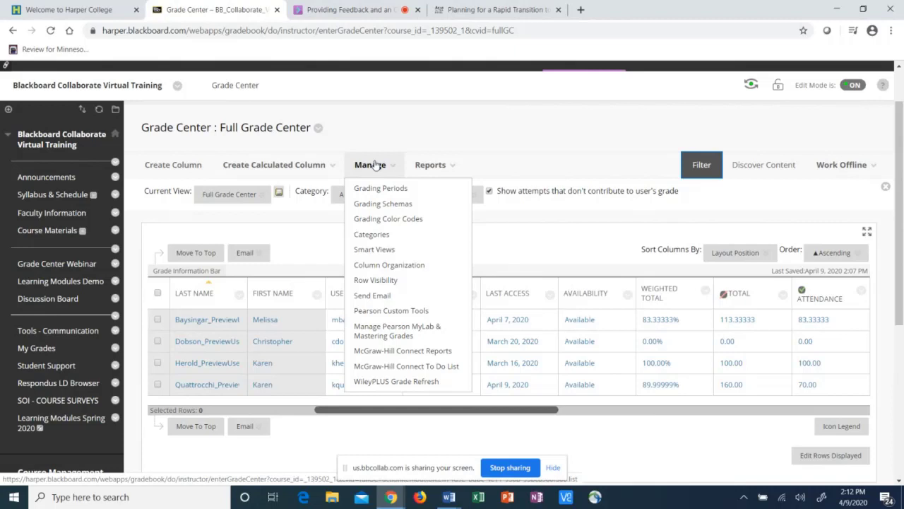
left_click(373, 165)
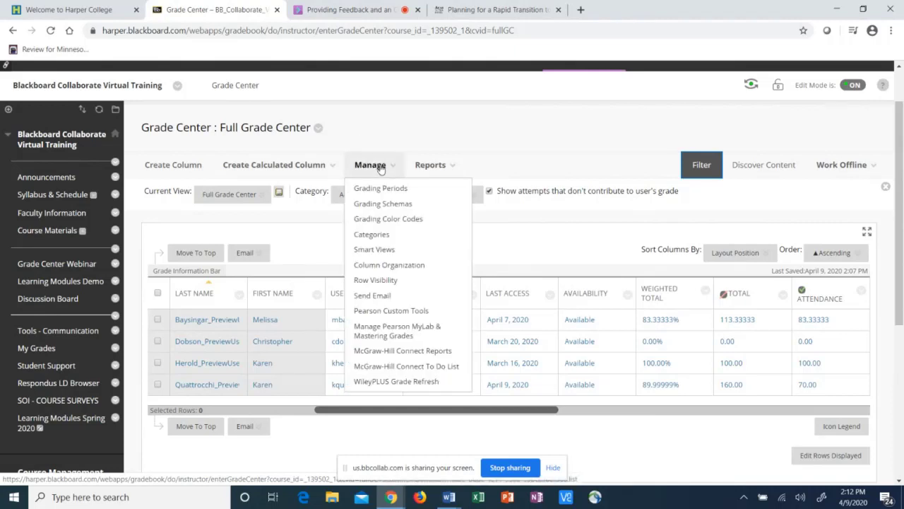
left_click(374, 236)
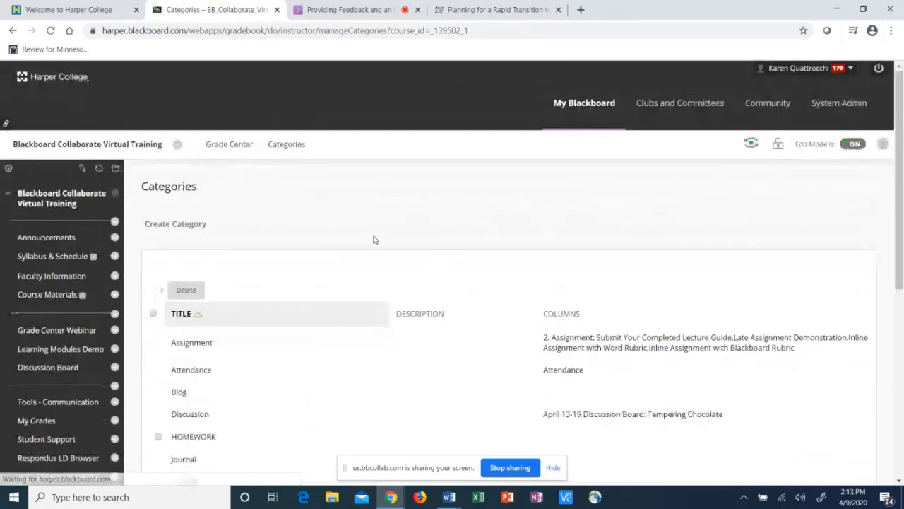
scroll(286, 275, "down", 2)
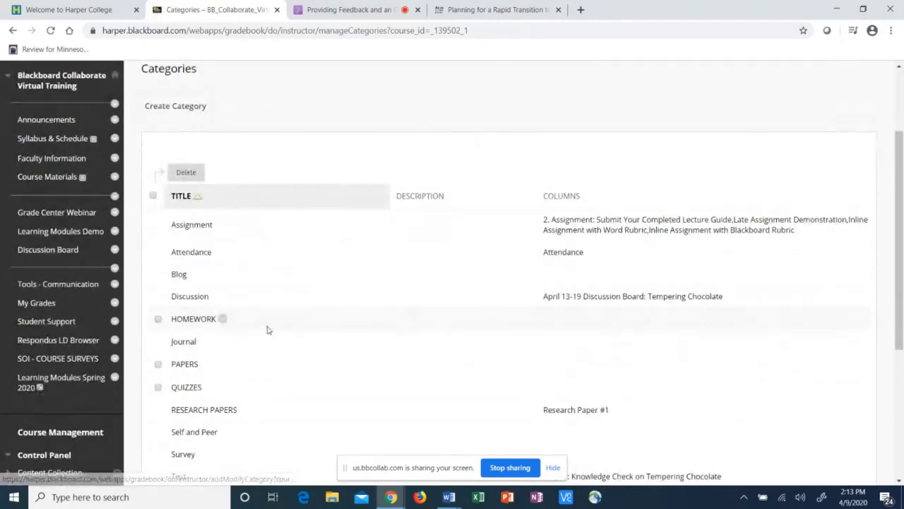
scroll(275, 325, "down", 2)
left_click(855, 467)
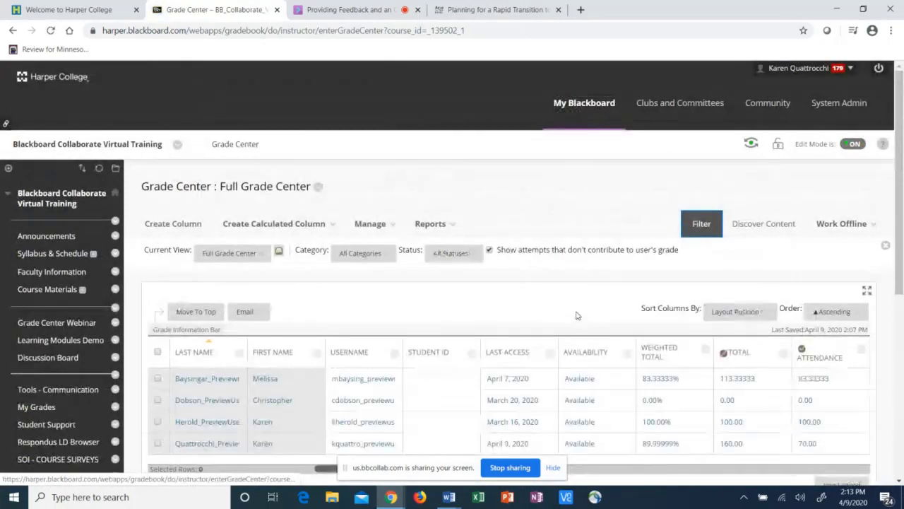
- Go to the Smart Views page from the Manage menu
left_click(395, 224)
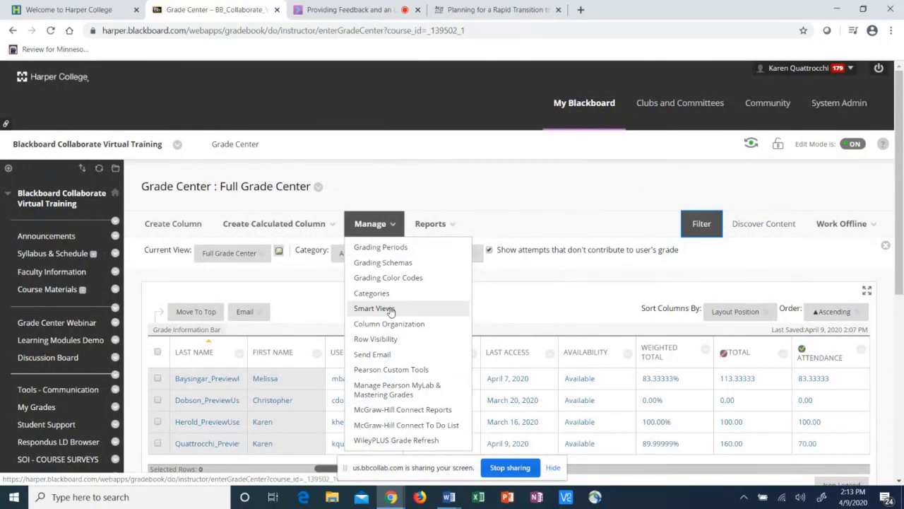
left_click(388, 309)
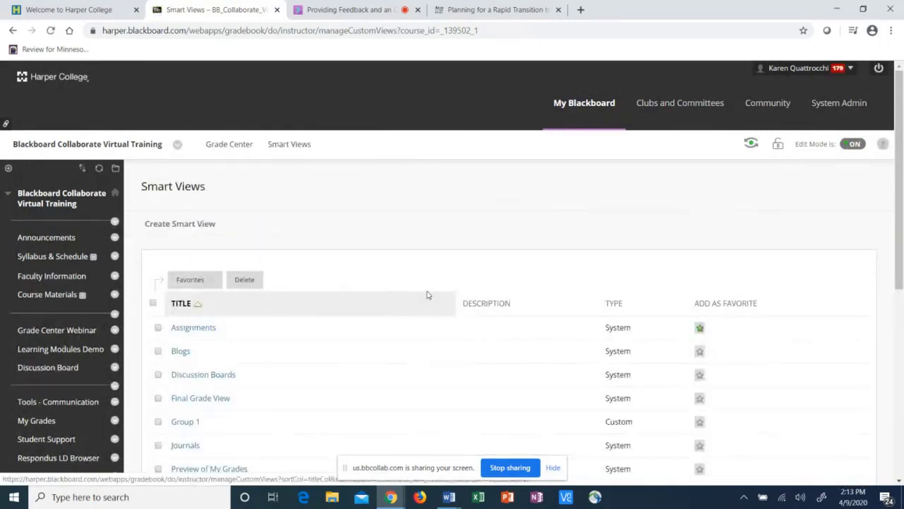
scroll(426, 295, "down", 1)
- Start a new smart view named 'Group 2' with User as its type
left_click(216, 173)
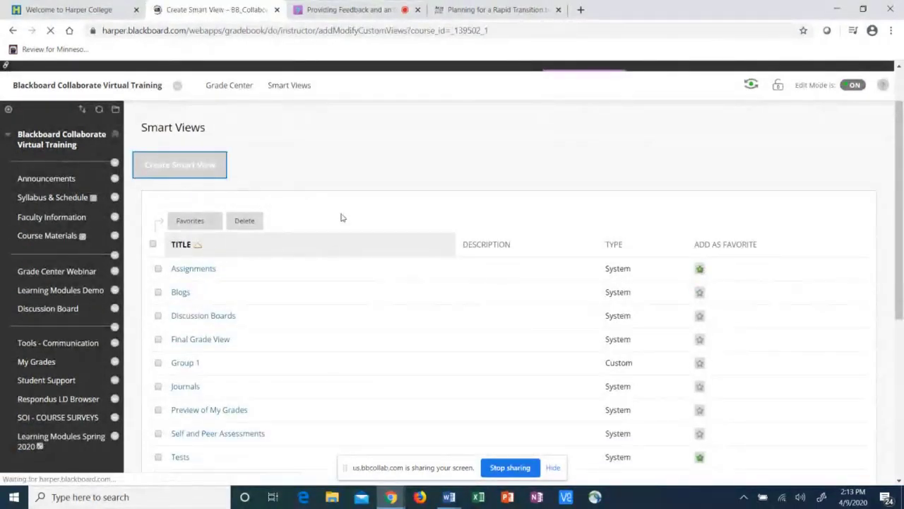
scroll(690, 304, "down", 2)
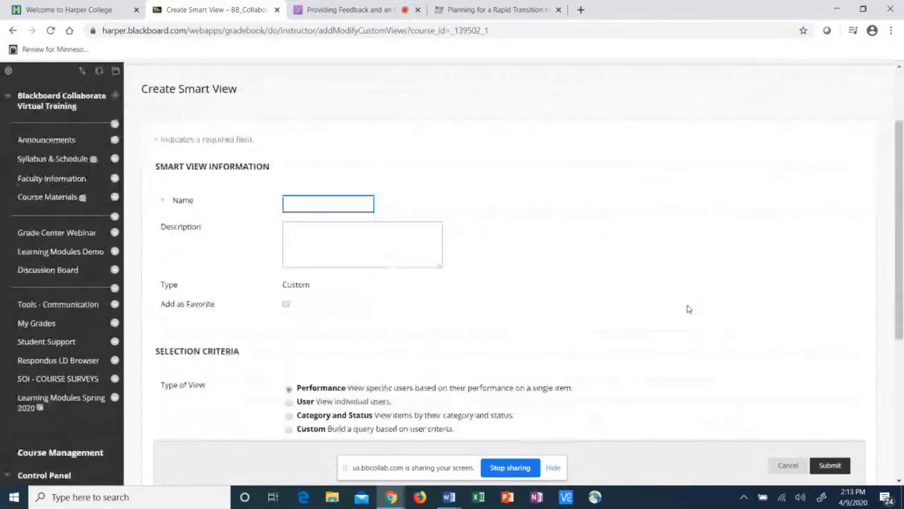
scroll(680, 282, "down", 1)
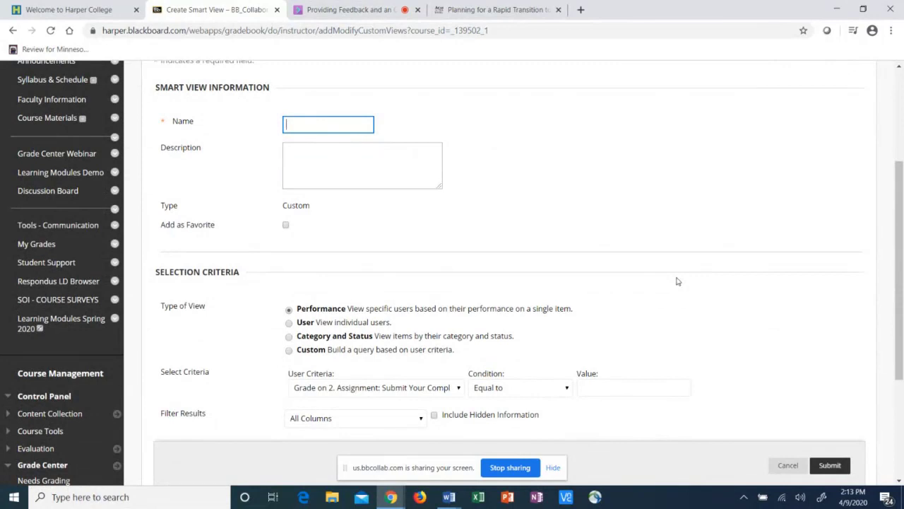
type("Group ")
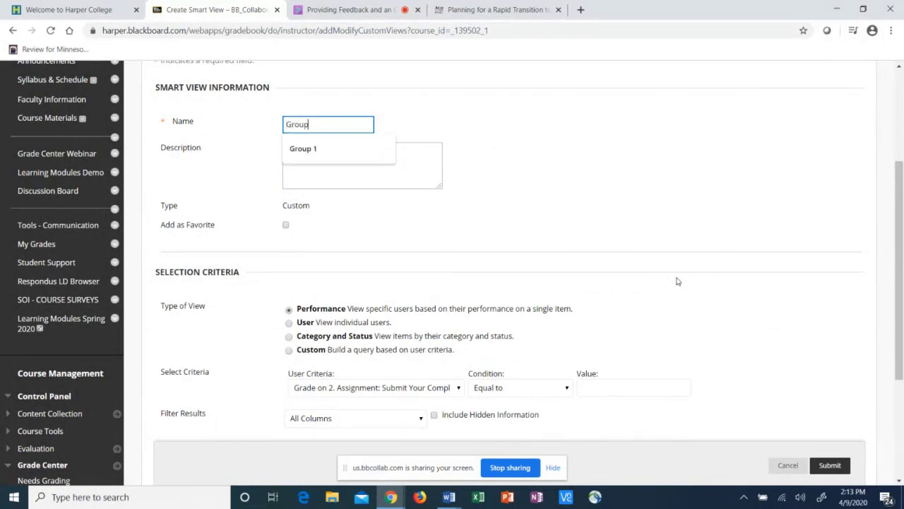
type("2")
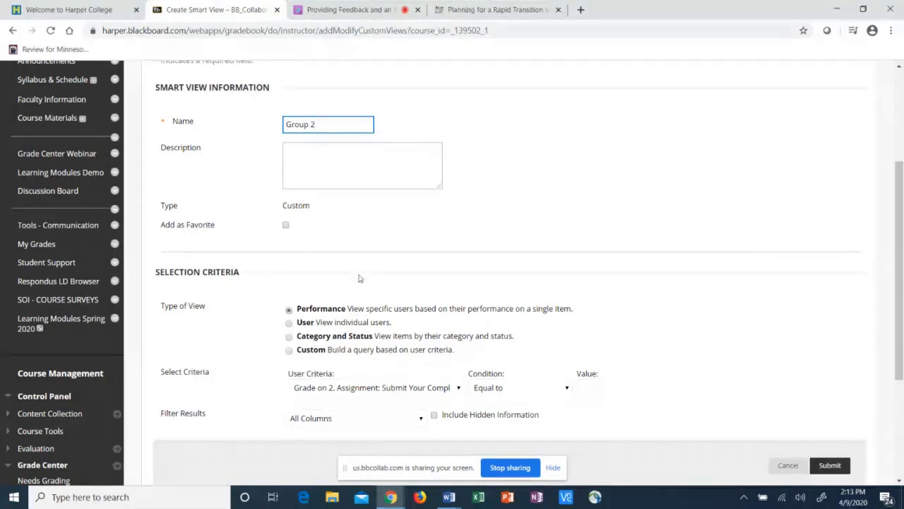
left_click(289, 323)
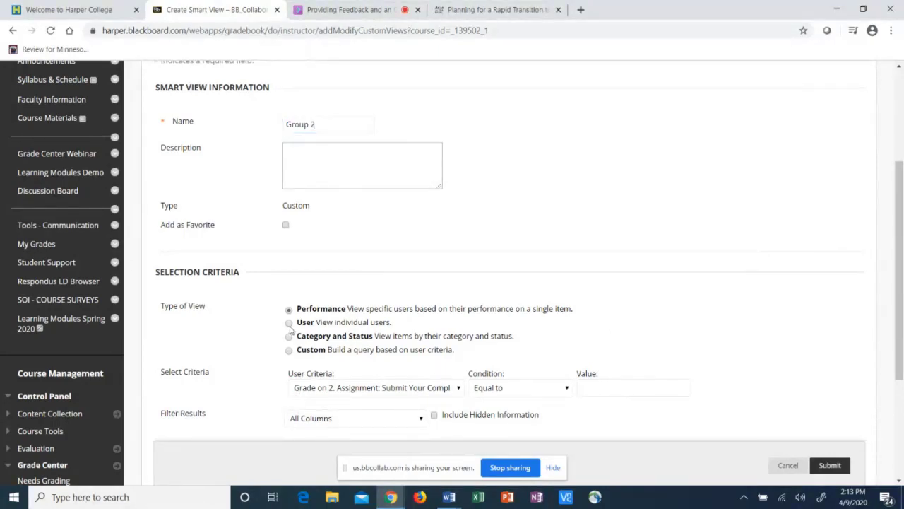
scroll(459, 392, "down", 2)
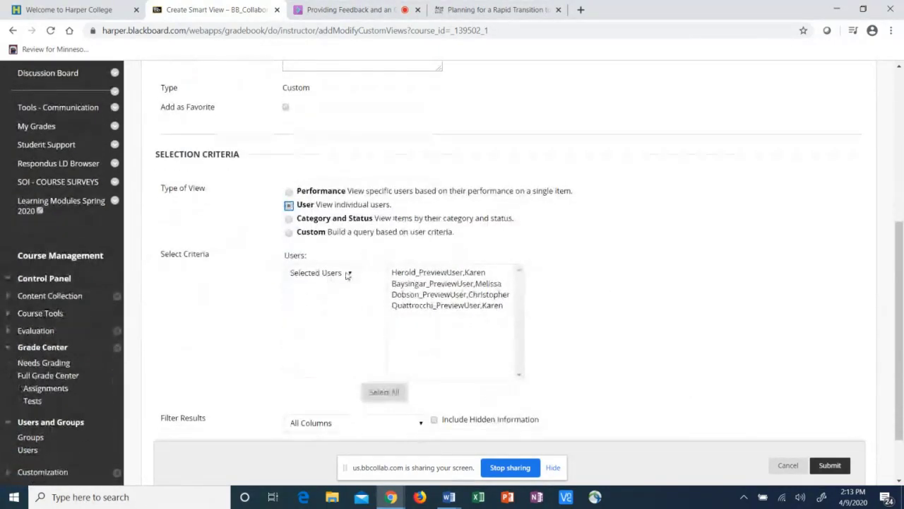
- Set Users to All Users, keep All Columns, and submit the Group 2 smart view
left_click(346, 273)
left_click(322, 292)
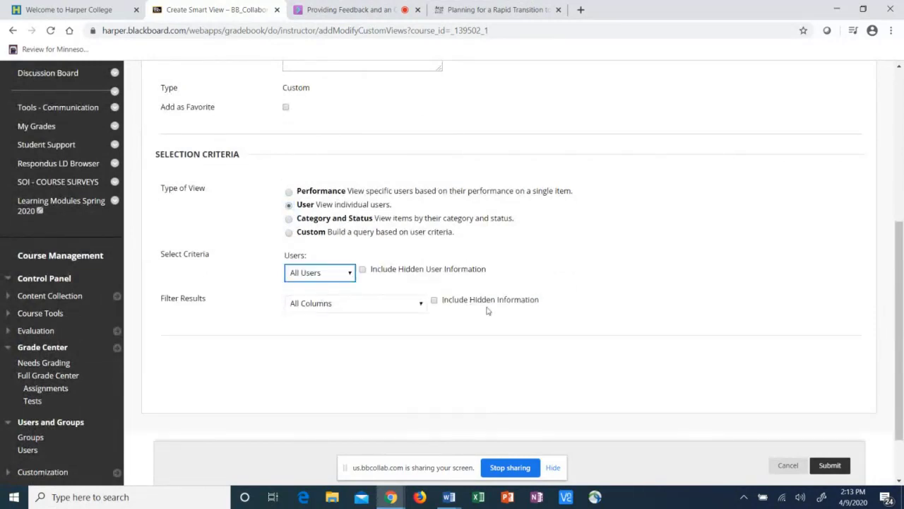
left_click(422, 306)
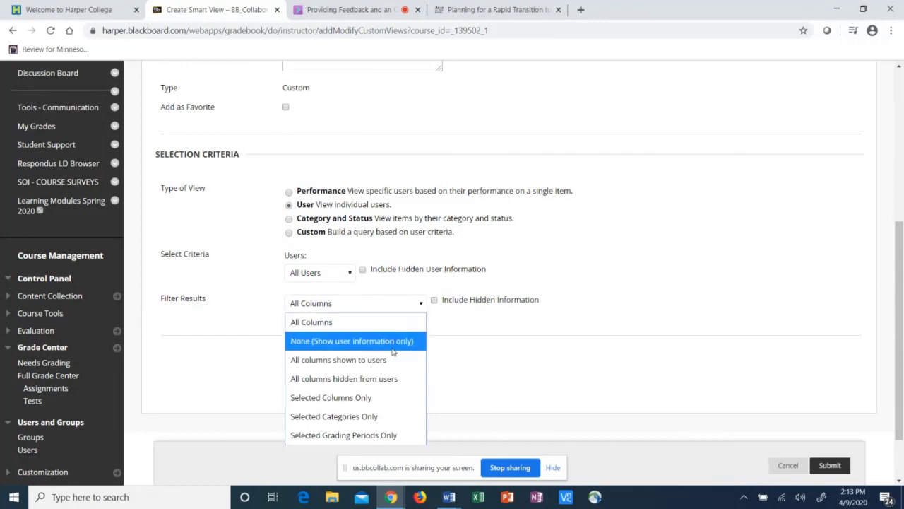
left_click(464, 376)
scroll(571, 268, "up", 2)
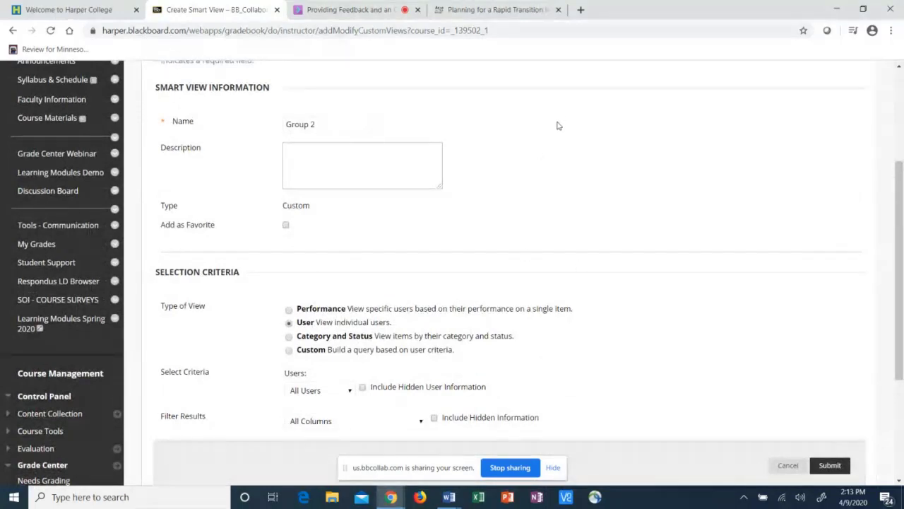
scroll(600, 163, "down", 1)
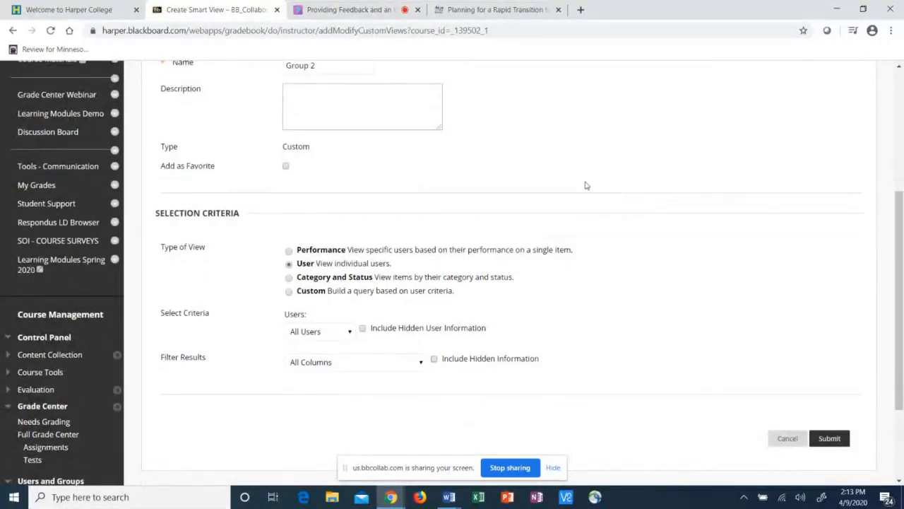
scroll(471, 318, "up", 1)
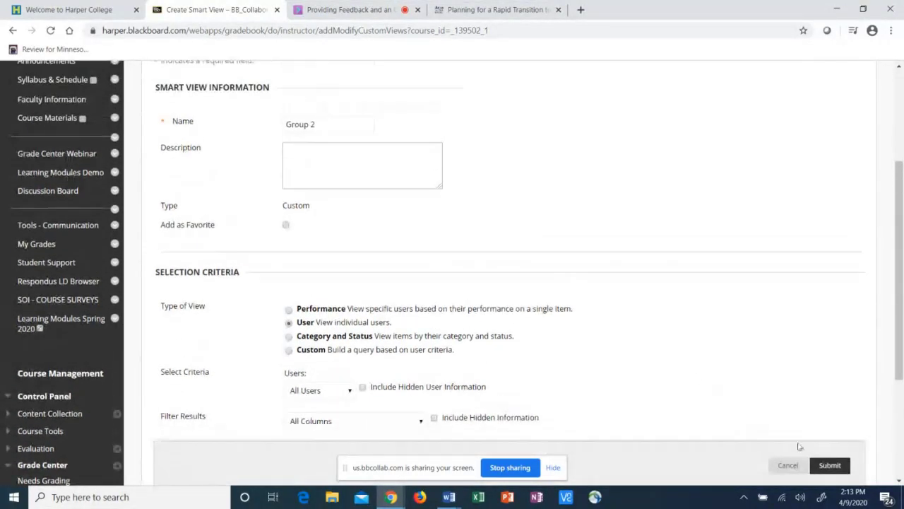
left_click(831, 466)
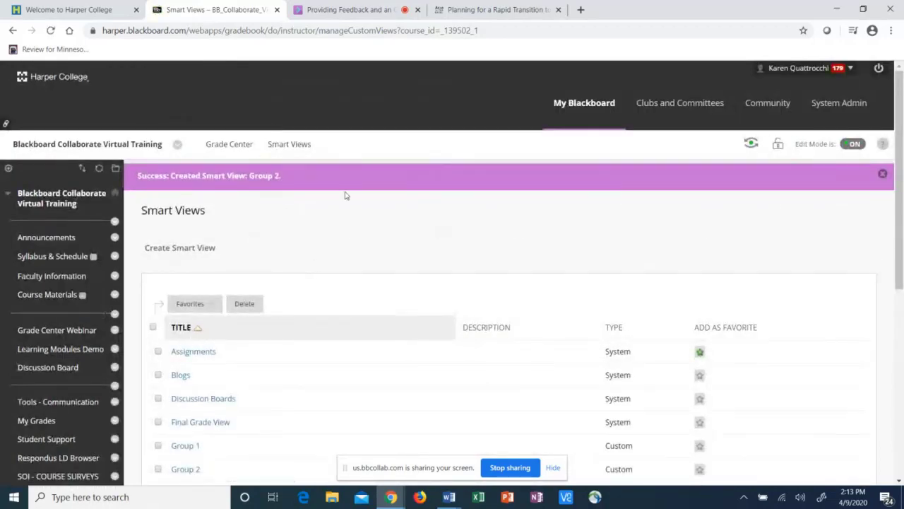
- Open the Grade Center in the Group 2 view from the Smart Views list
scroll(343, 196, "down", 3)
scroll(414, 197, "down", 2)
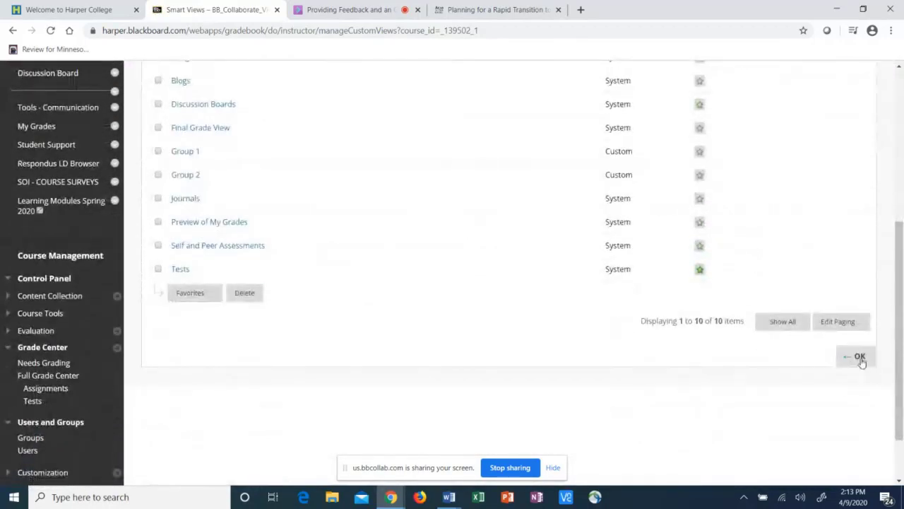
left_click(860, 473)
left_click(369, 223)
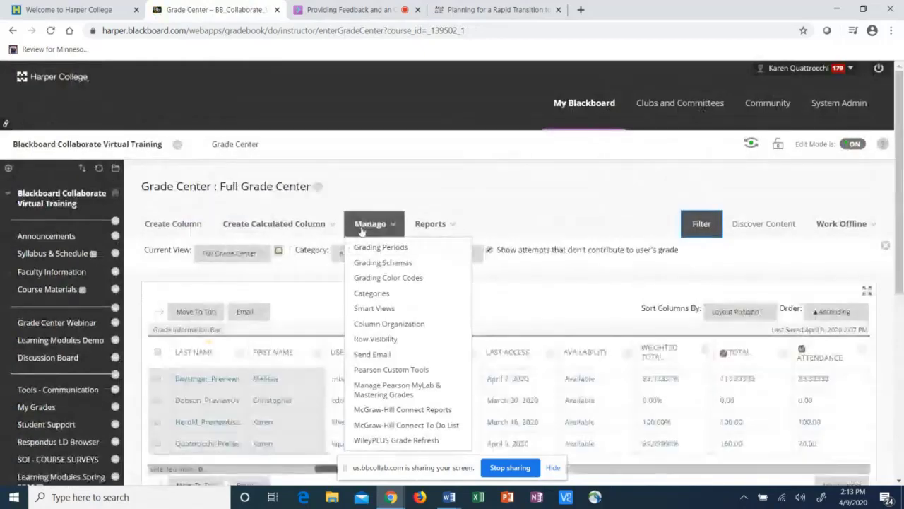
left_click(372, 309)
scroll(318, 280, "down", 2)
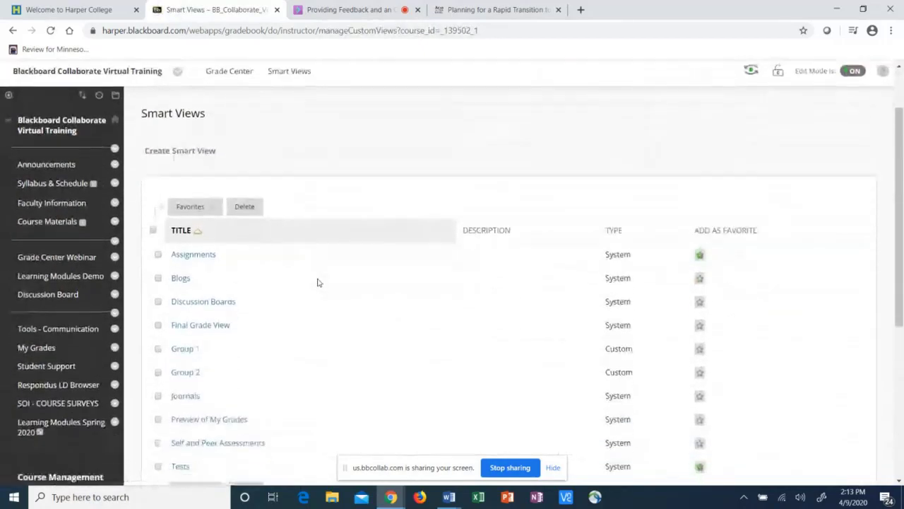
left_click(183, 327)
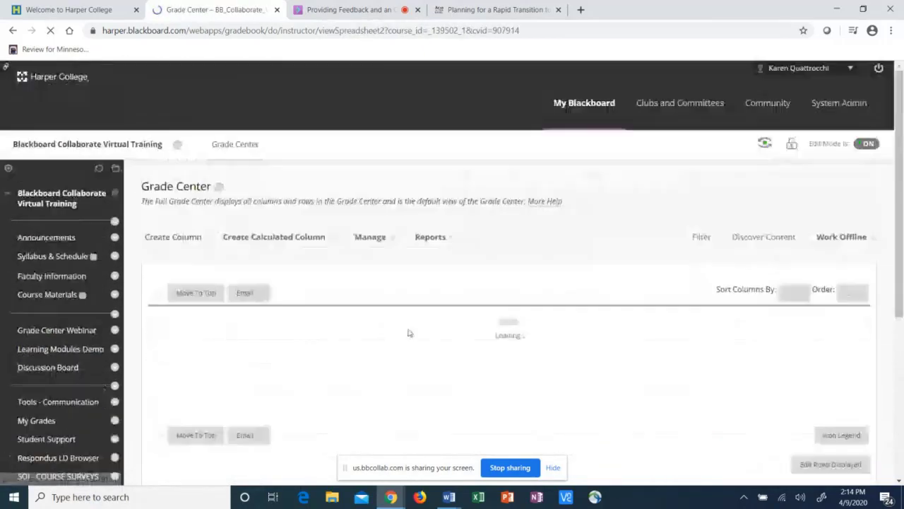
- Revisit the Smart Views list and return to the Group 2 Grade Center
scroll(495, 234, "down", 1)
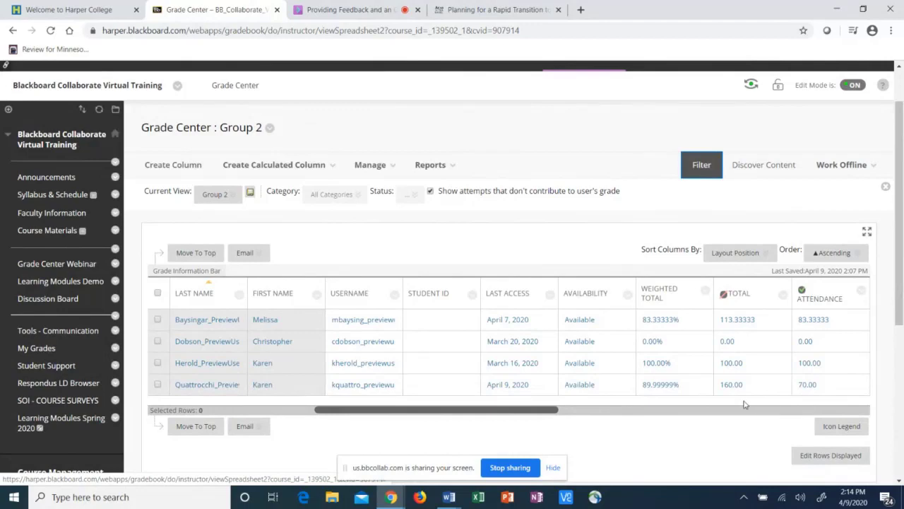
left_click(372, 167)
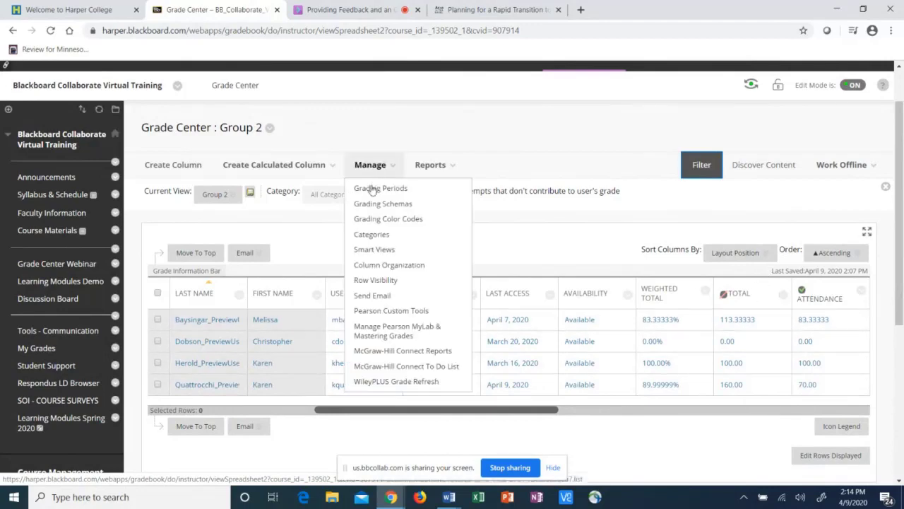
left_click(375, 251)
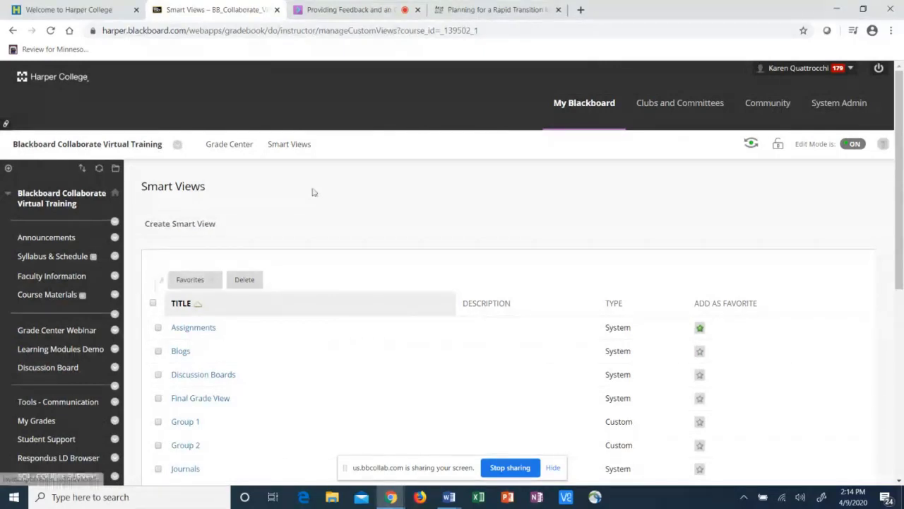
left_click(230, 145)
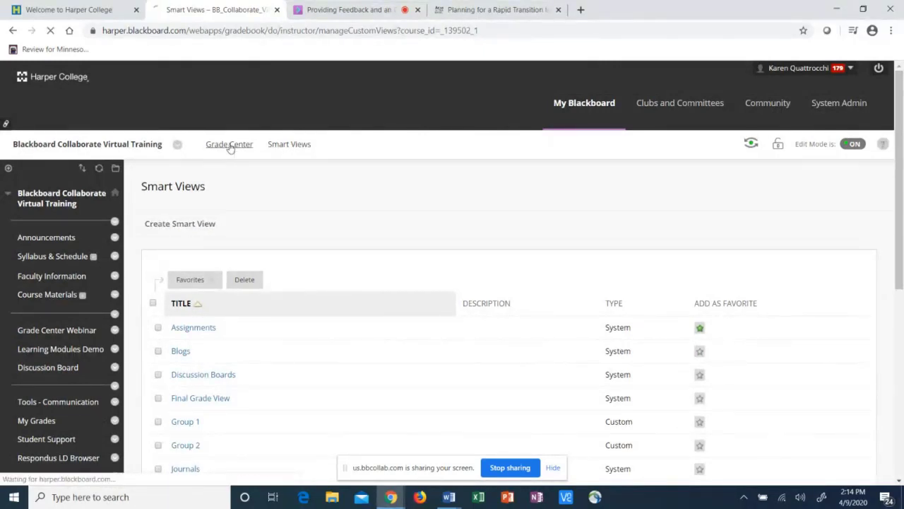
left_click(370, 224)
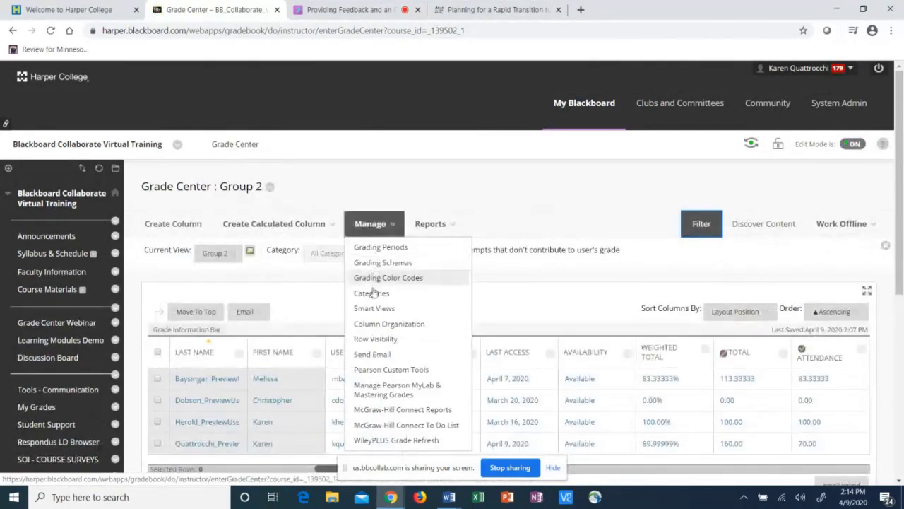
- On Column Organization, drag Research Paper #1 under Attendance and move Extra Credit back near the end
left_click(399, 324)
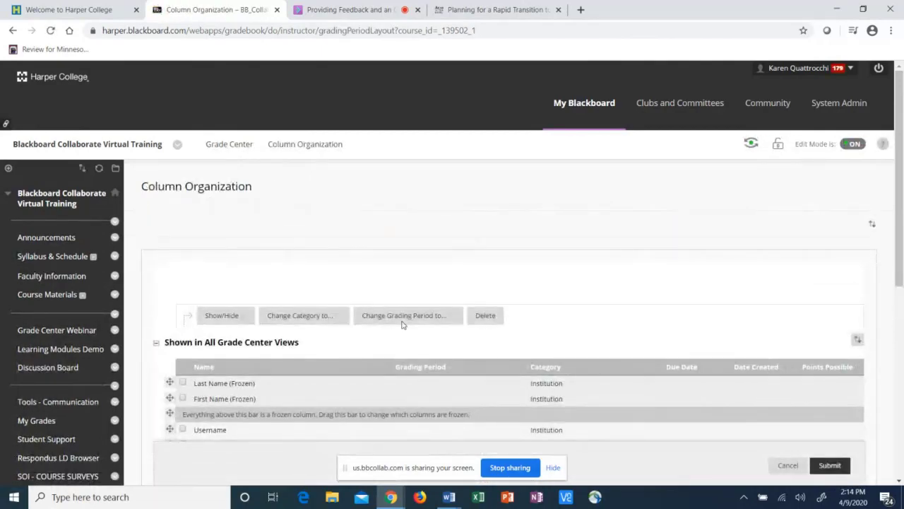
scroll(658, 236, "down", 5)
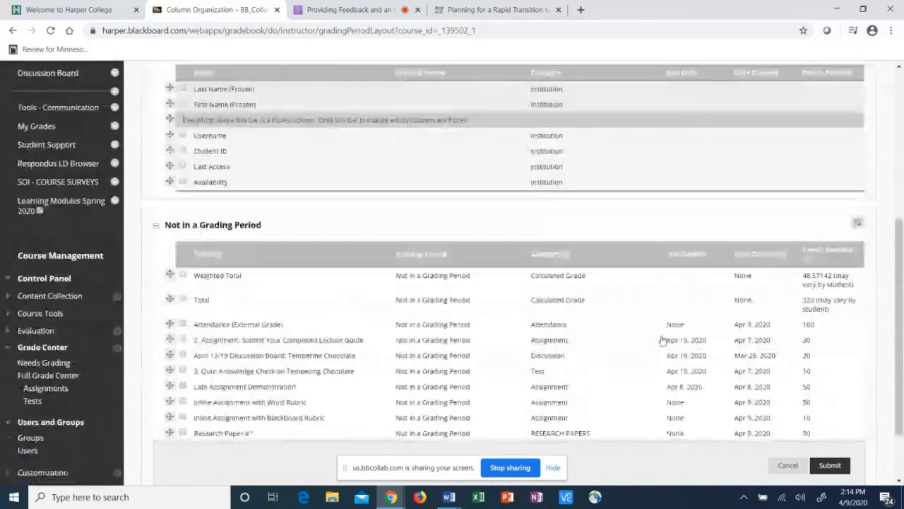
scroll(661, 409, "down", 2)
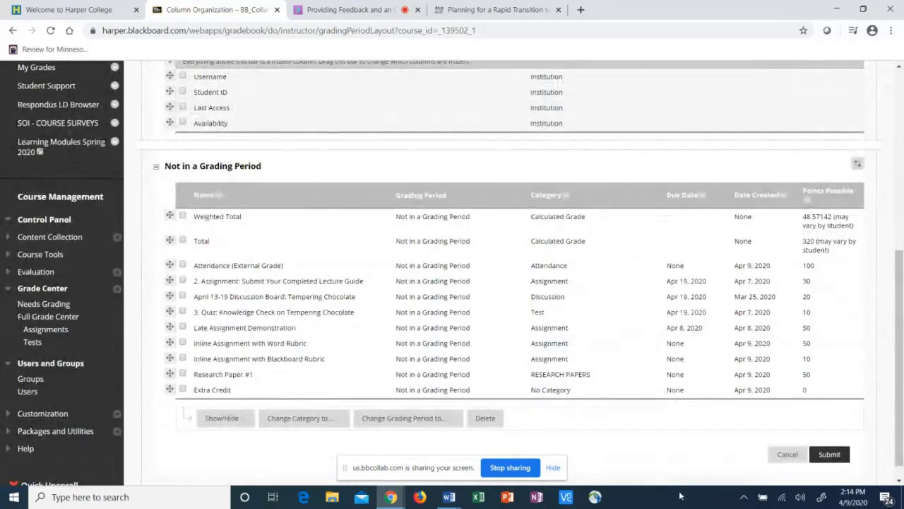
scroll(671, 438, "up", 1)
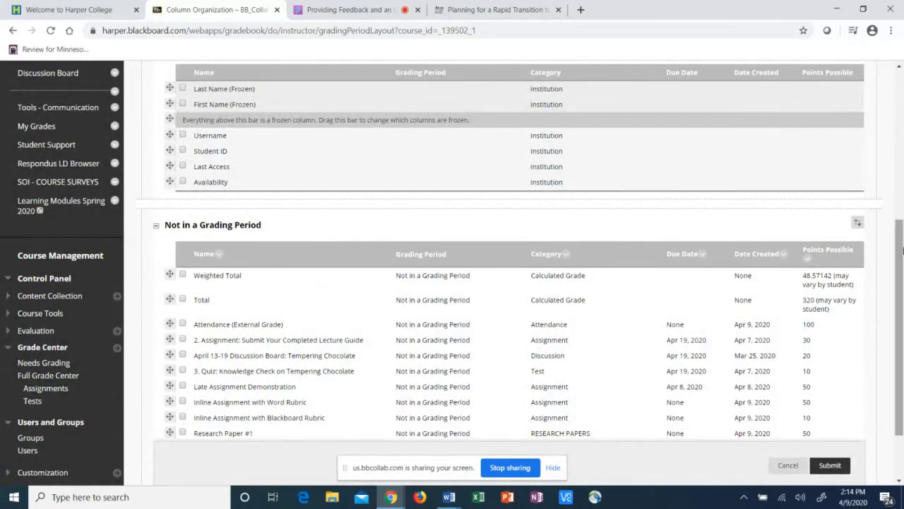
scroll(899, 286, "down", 1)
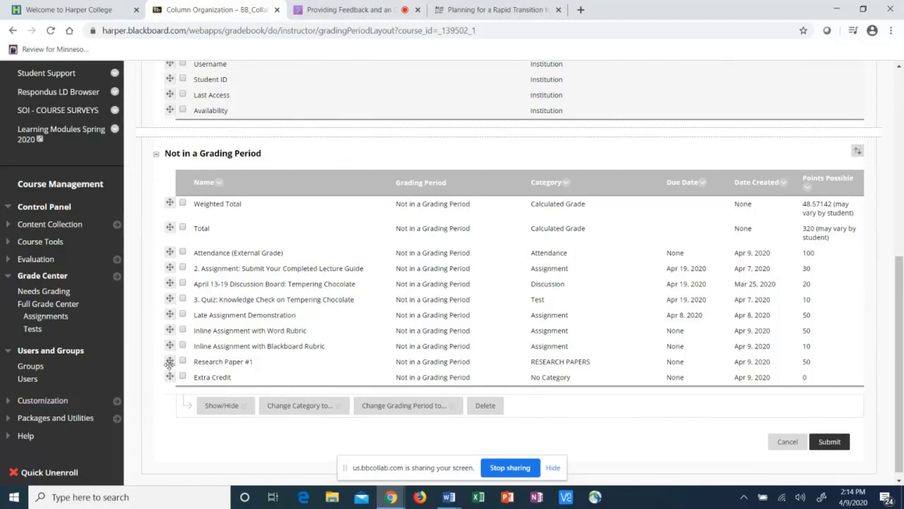
left_click_drag(169, 362, 170, 279)
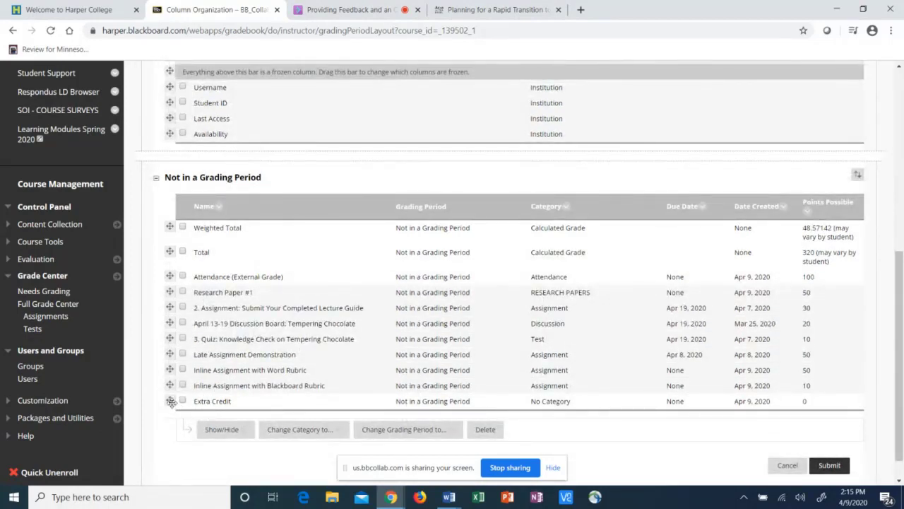
left_click_drag(171, 400, 173, 311)
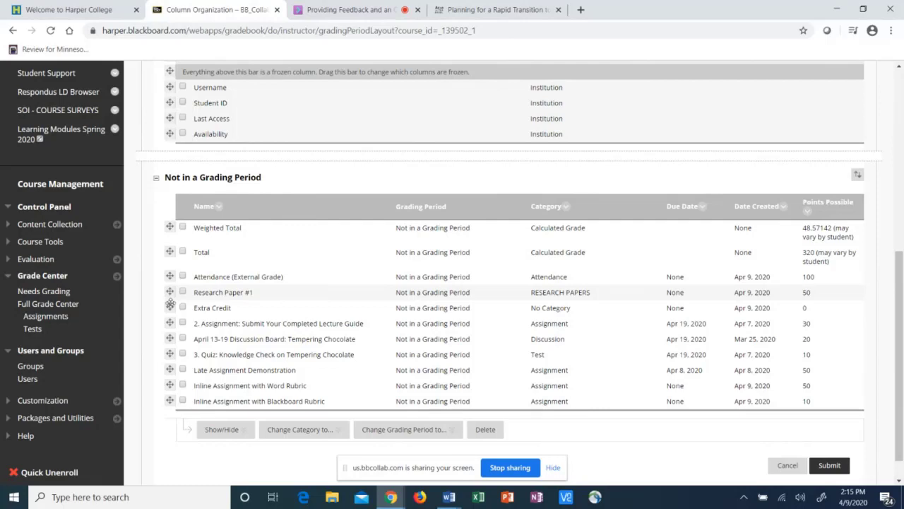
left_click_drag(170, 306, 170, 400)
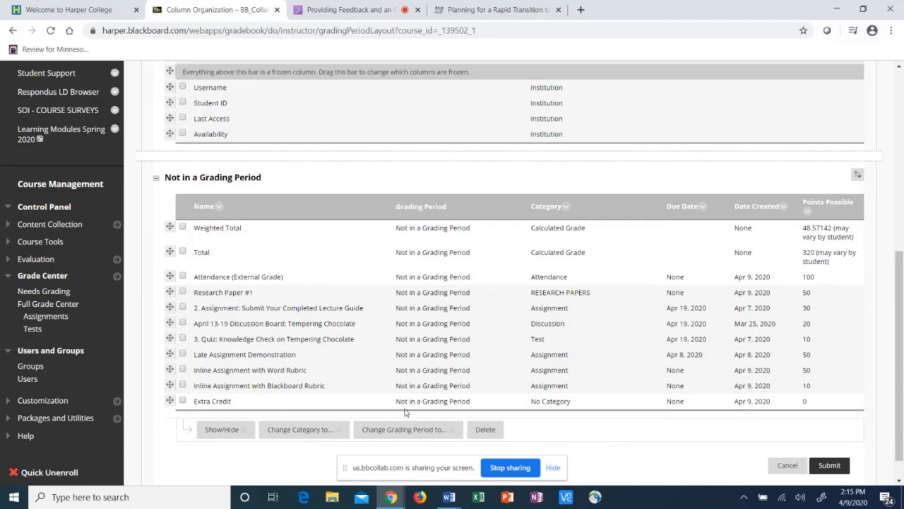
- Move Lecture Guide, April 13-19 Discussion Board, 3. Quiz and Late Assignment Demonstration into QUIZZES
left_click(182, 307)
left_click(183, 323)
left_click(182, 339)
left_click(183, 354)
left_click(300, 429)
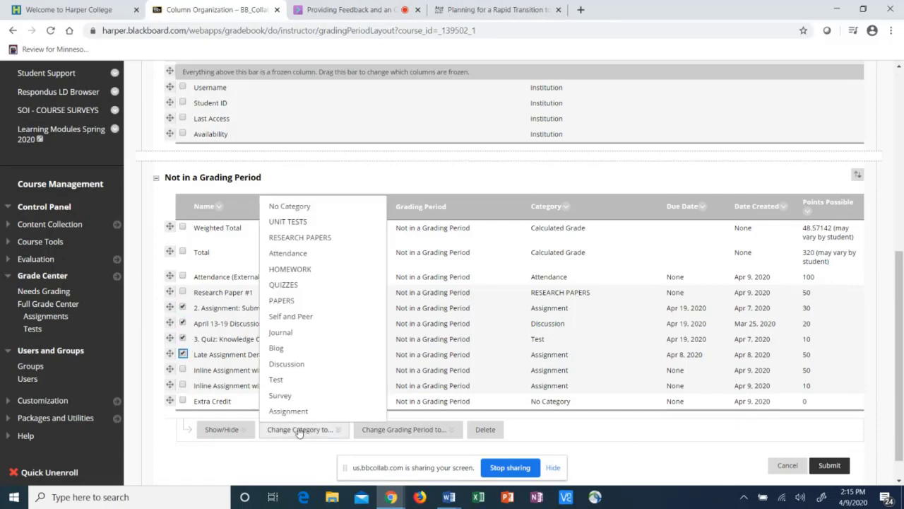
left_click(281, 286)
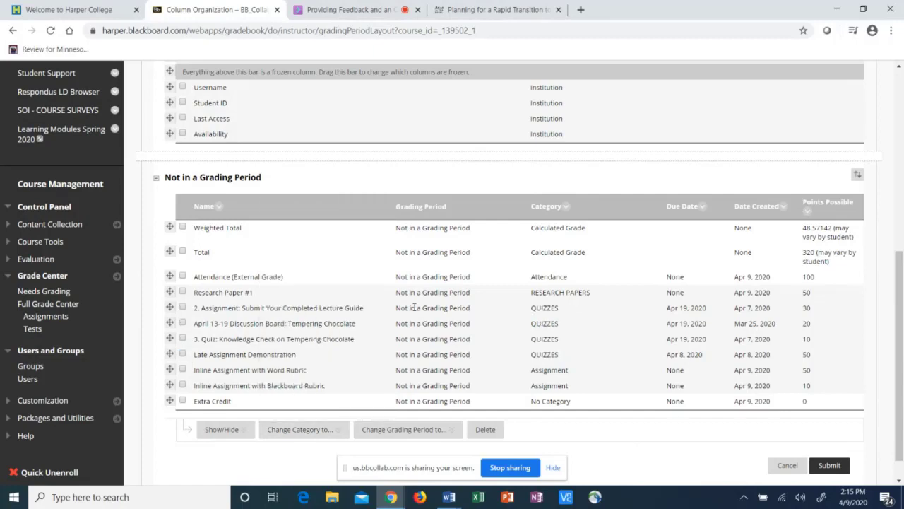
- Put both Inline Assignment columns (Word Rubric, Blackboard Rubric) in the UNIT TESTS category
left_click(182, 369)
left_click(182, 385)
left_click(311, 429)
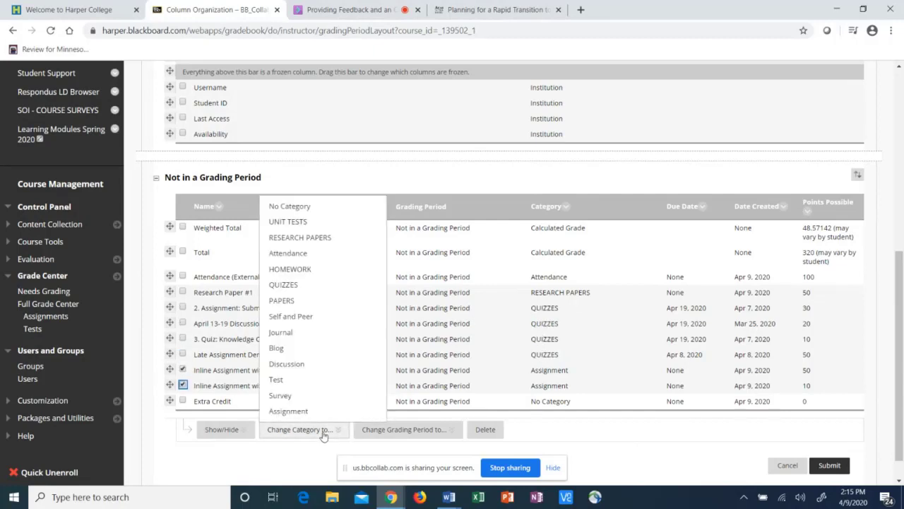
left_click(300, 222)
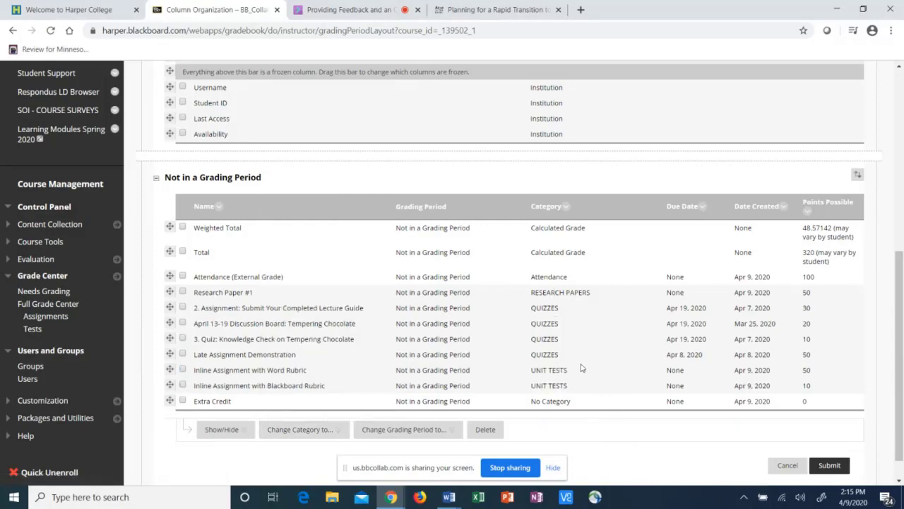
- Tick and then untick the Lecture Guide, Discussion Board and Quiz columns, leaving them unchanged
scroll(583, 367, "up", 2)
scroll(579, 353, "down", 2)
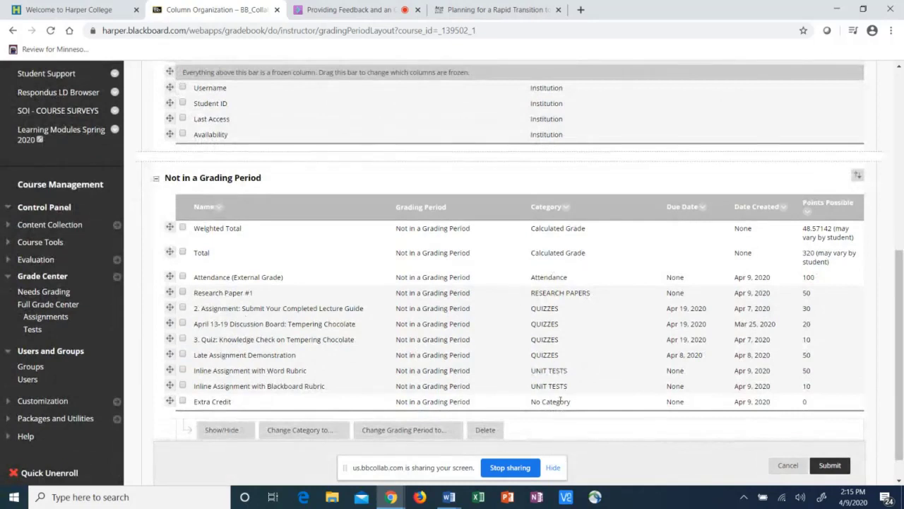
left_click(182, 308)
left_click(182, 323)
left_click(182, 339)
left_click(182, 324)
left_click(182, 308)
left_click(183, 340)
left_click(183, 340)
- Submit the column changes and open the Research Paper #1 column menu in the Group 2 grid
left_click(827, 466)
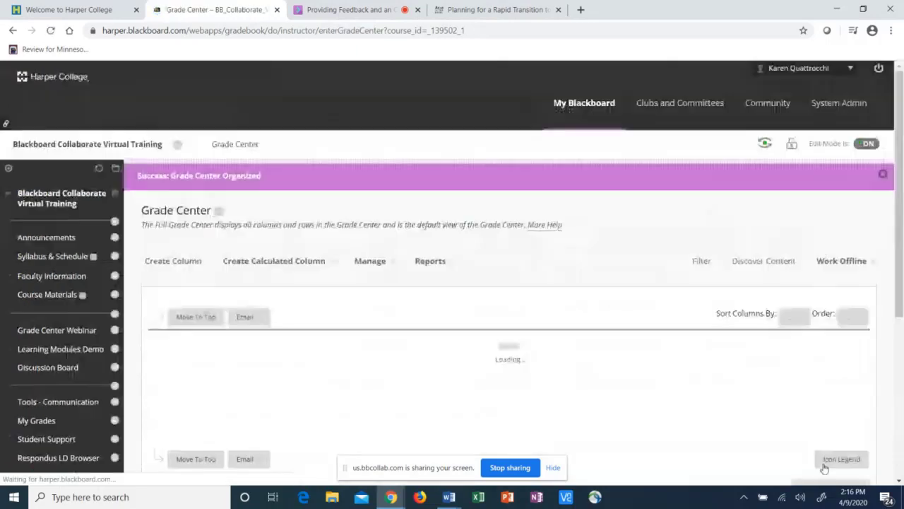
scroll(640, 342, "down", 2)
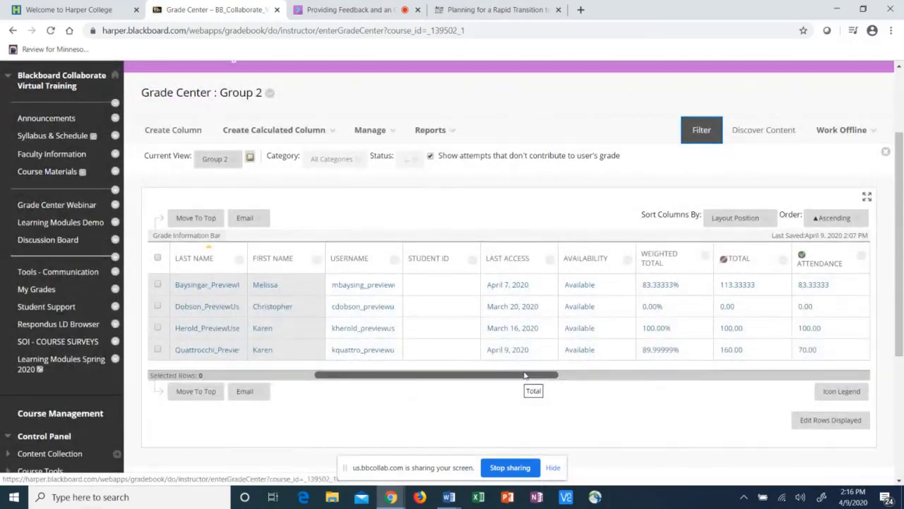
left_click_drag(529, 375, 593, 403)
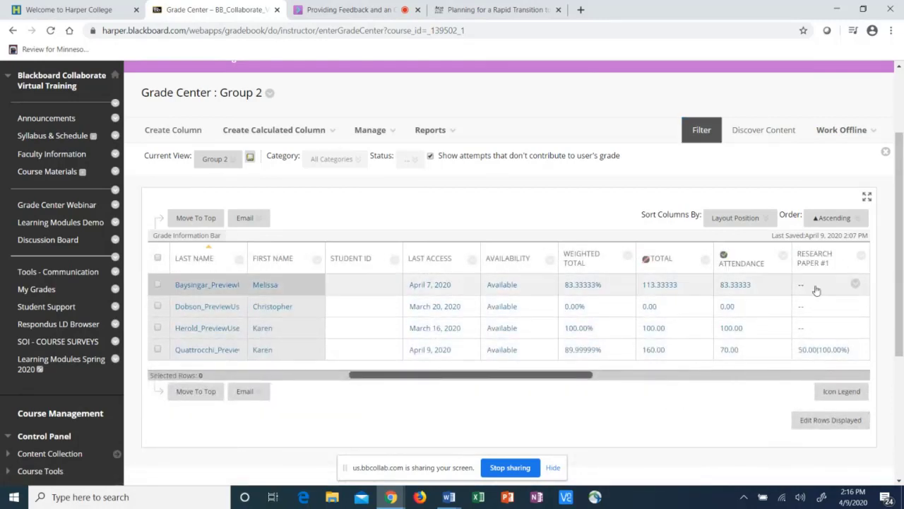
left_click(861, 257)
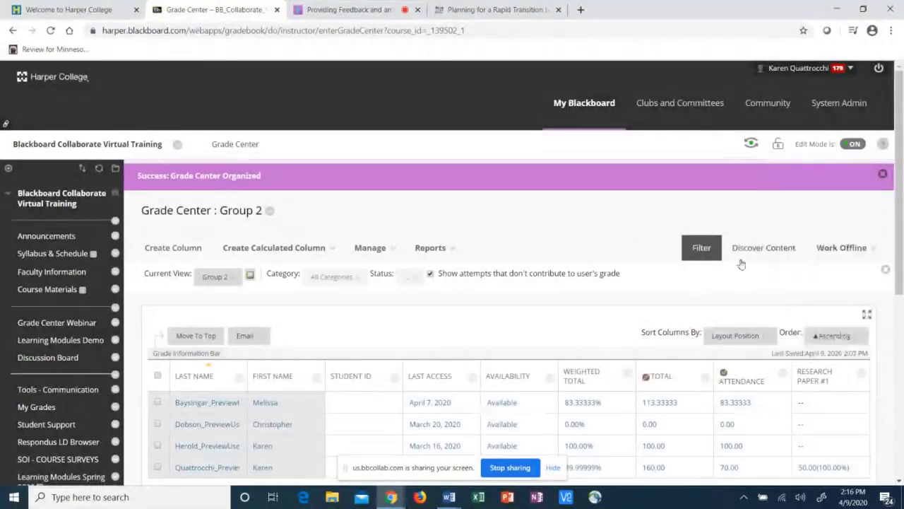
scroll(900, 242, "down", 2)
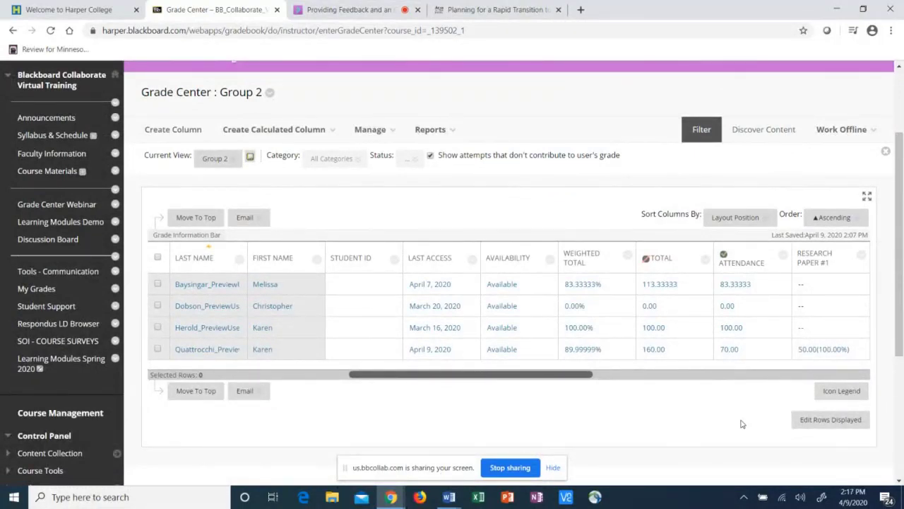
left_click(862, 255)
left_click(813, 246)
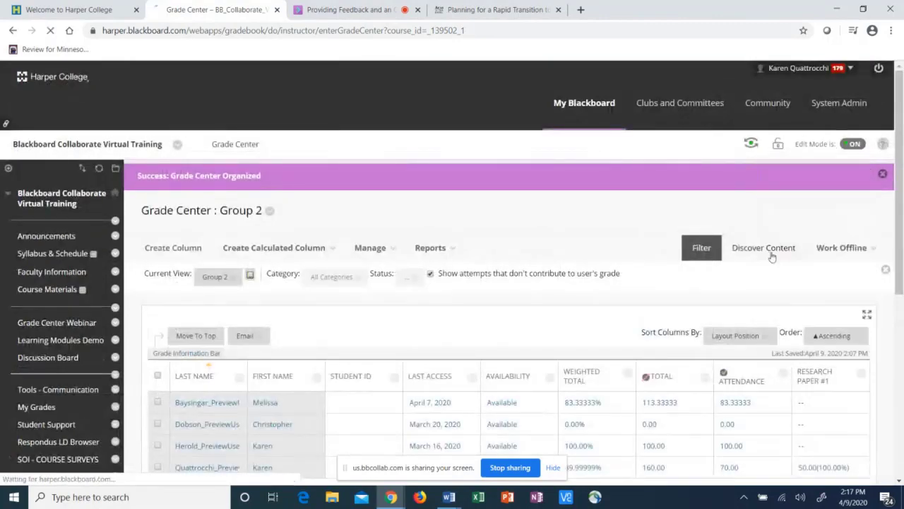
scroll(543, 250, "down", 6)
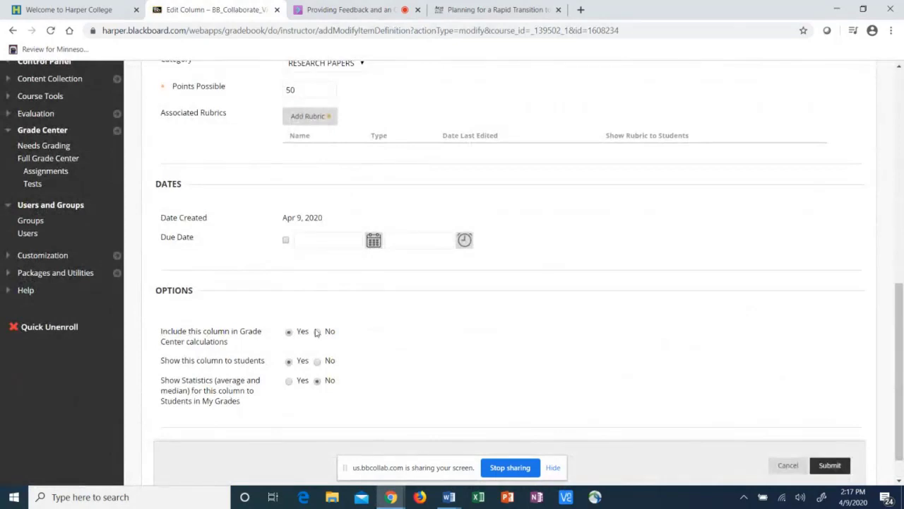
left_click(316, 332)
left_click(317, 361)
left_click(289, 332)
left_click(289, 361)
left_click(784, 470)
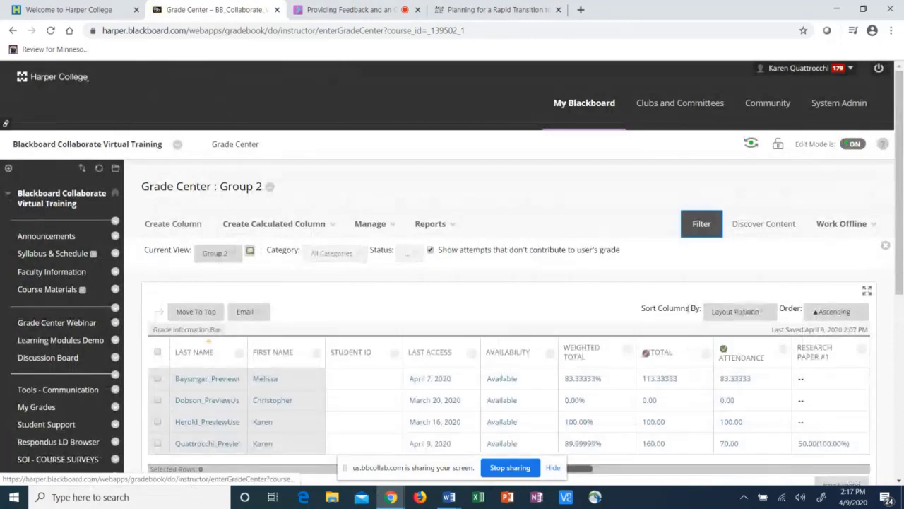
scroll(622, 262, "down", 1)
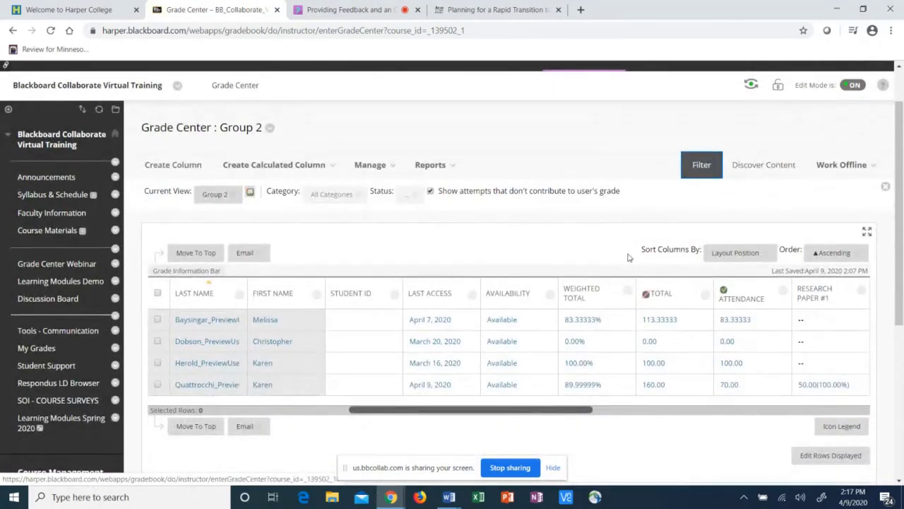
left_click(862, 292)
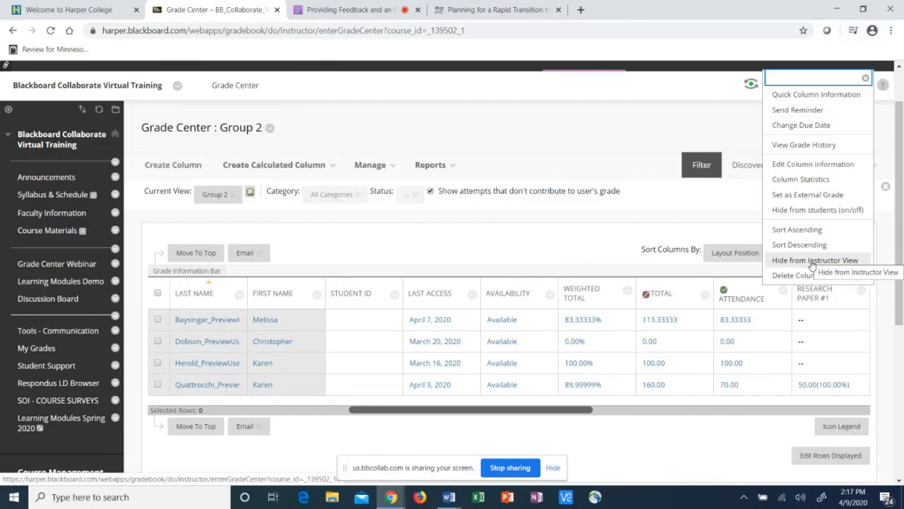
left_click(653, 175)
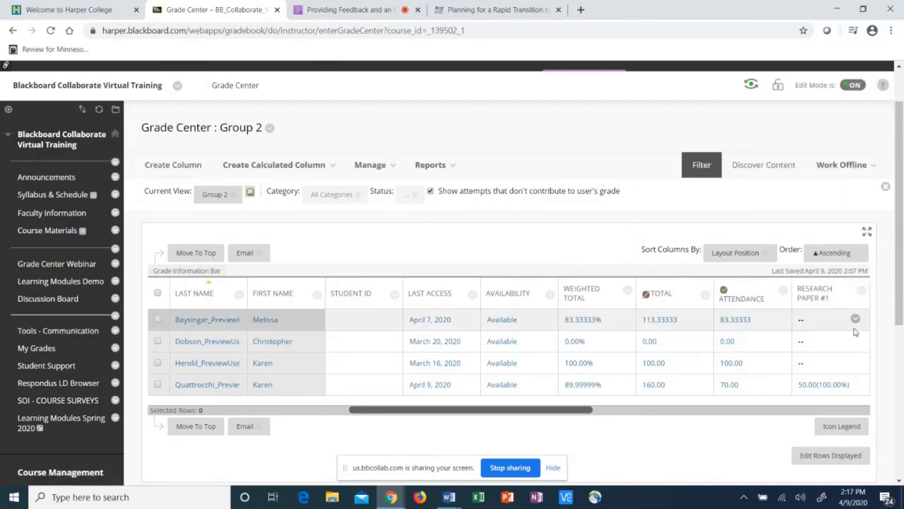
left_click(862, 292)
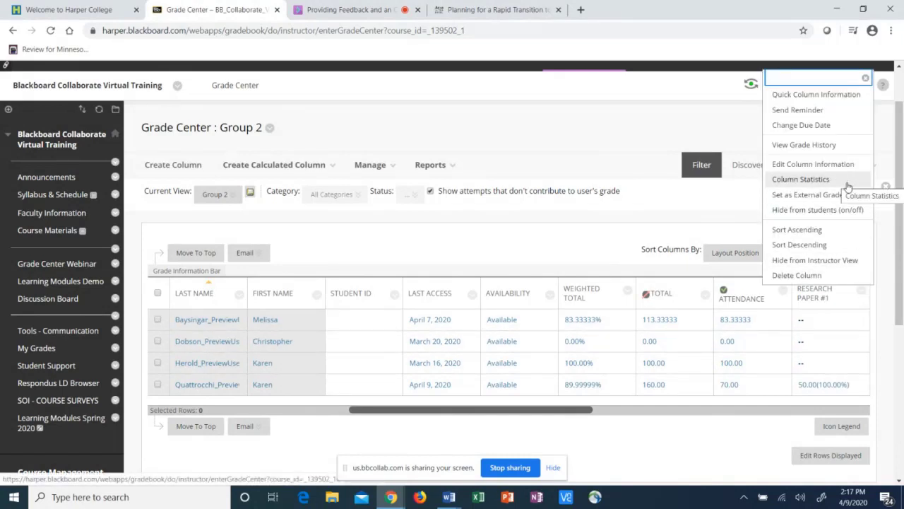
left_click(712, 223)
left_click(736, 252)
left_click(790, 341)
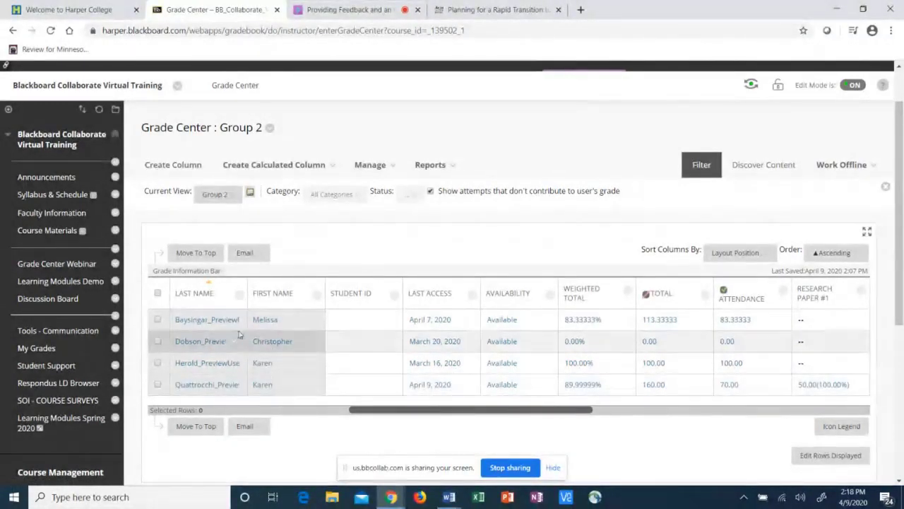
- Hide the third student's row via Row Visibility and submit
left_click(378, 164)
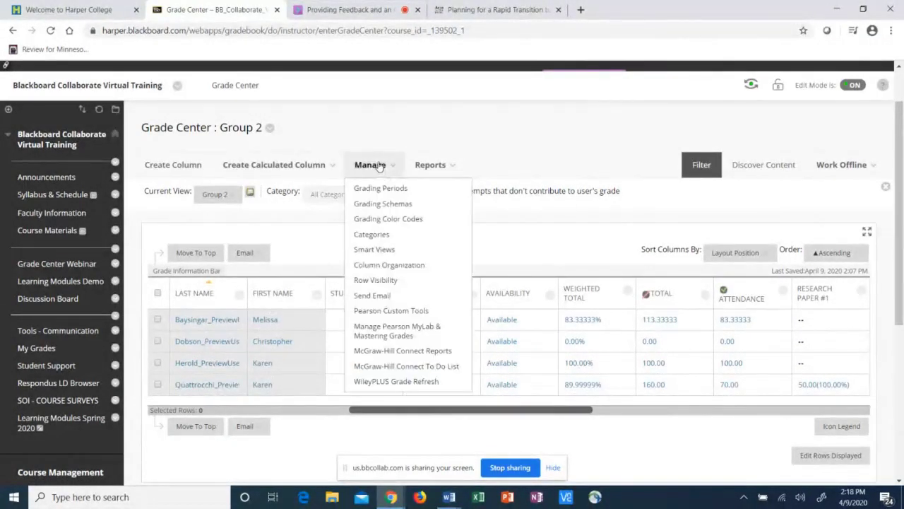
left_click(375, 280)
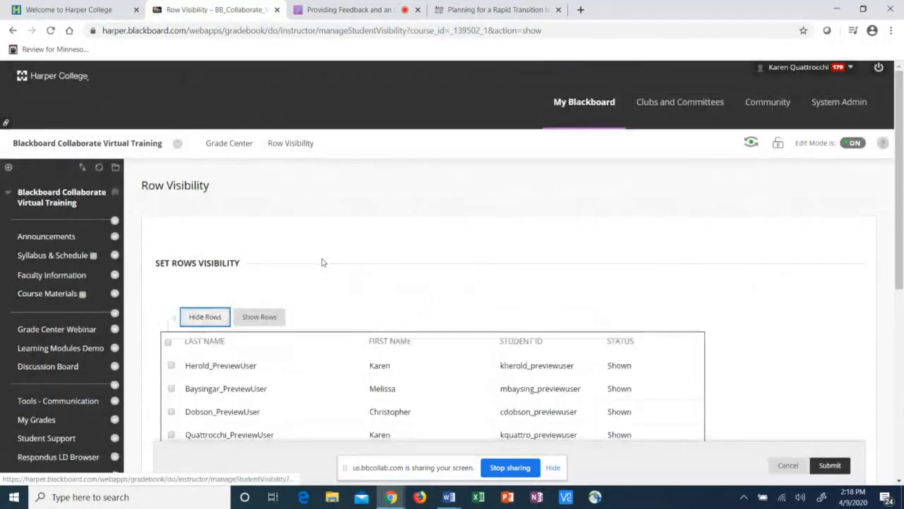
scroll(322, 262, "down", 2)
left_click(171, 294)
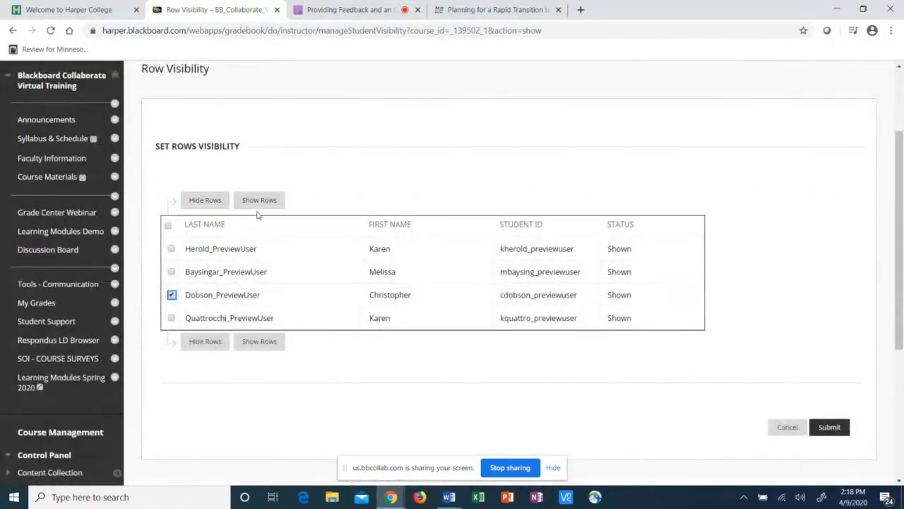
left_click(206, 201)
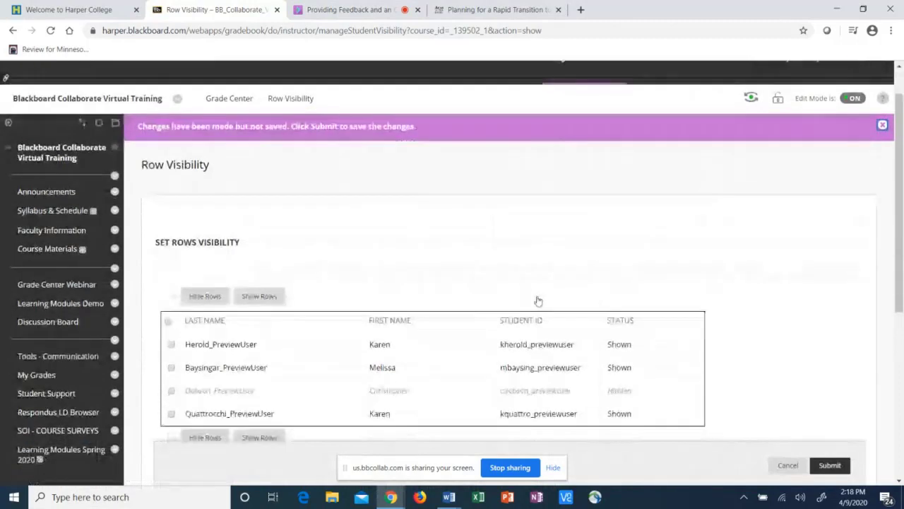
left_click(828, 448)
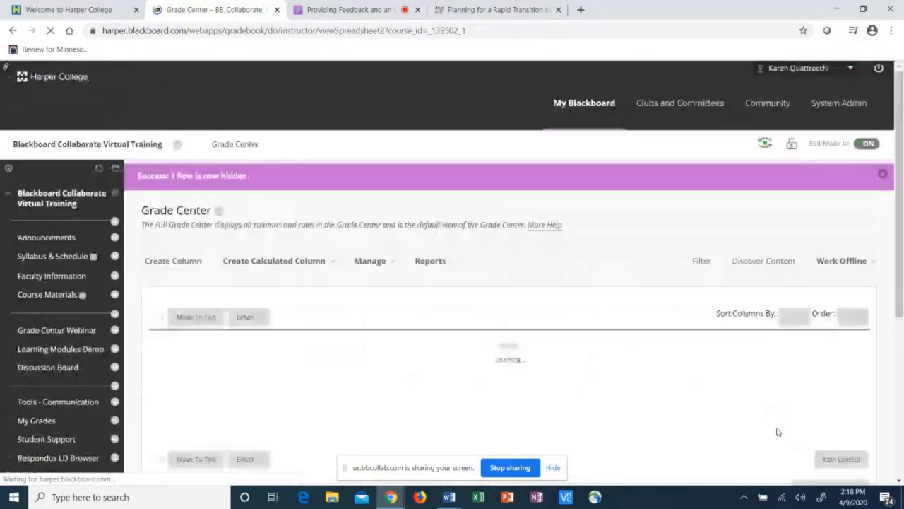
scroll(239, 289, "down", 2)
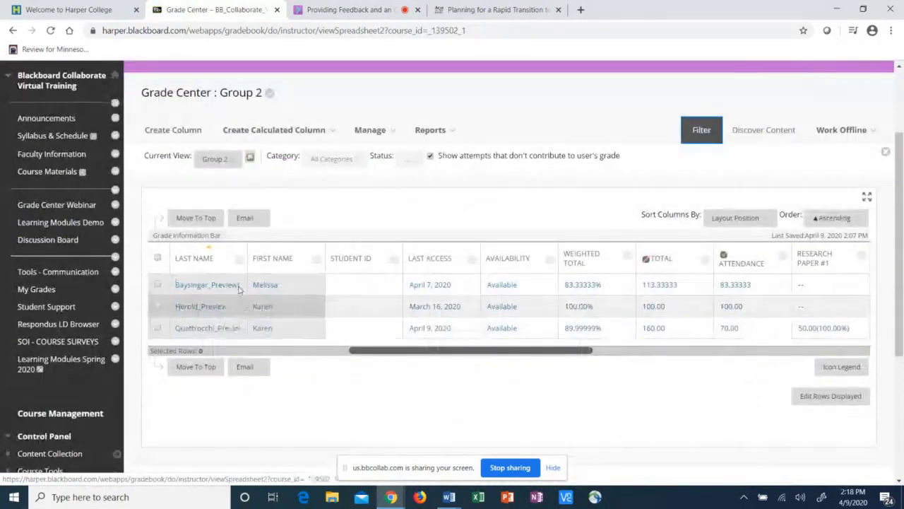
- Show the hidden student's row again in Row Visibility and submit
left_click(369, 137)
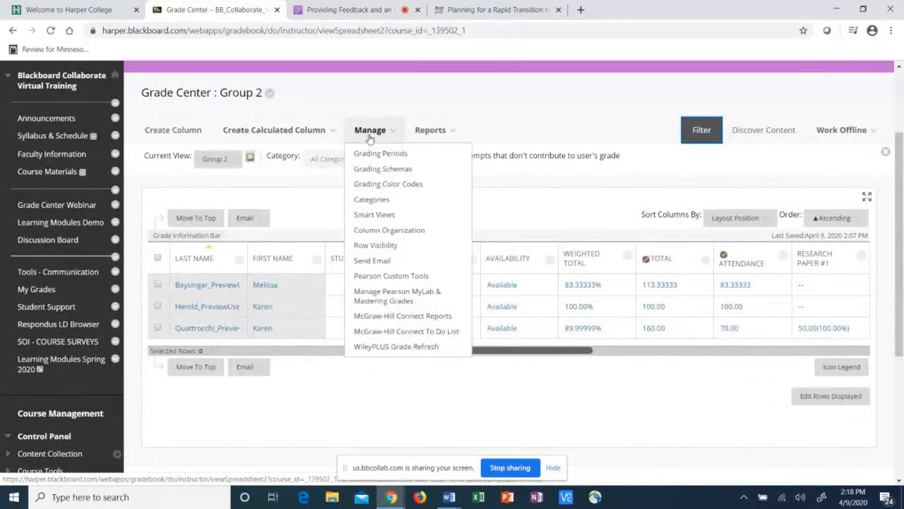
left_click(385, 242)
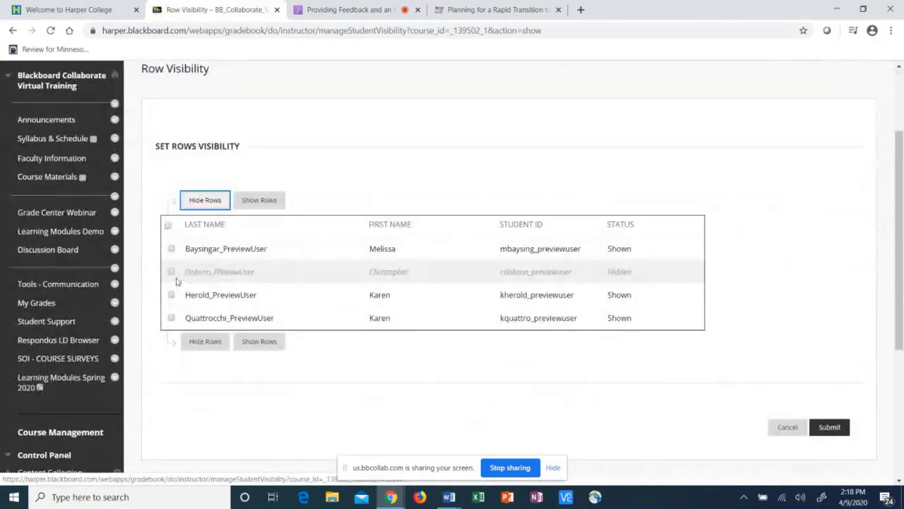
left_click(171, 271)
left_click(260, 200)
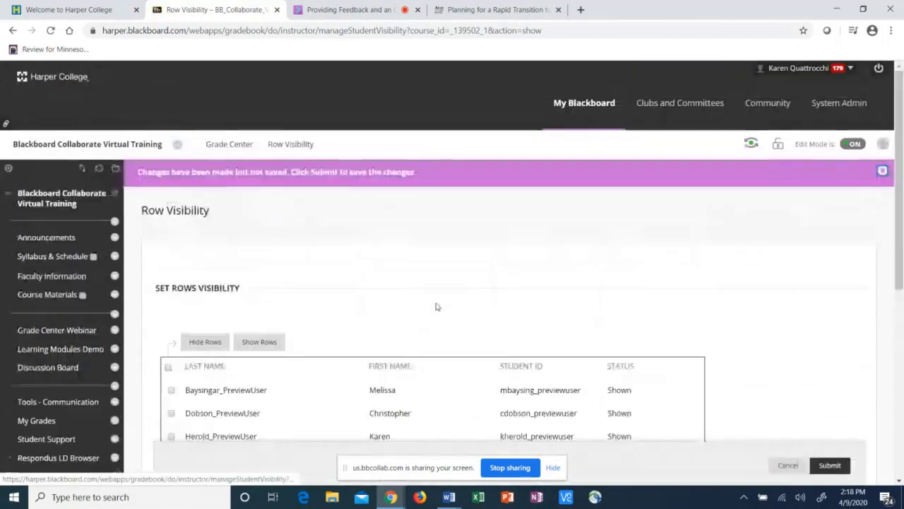
scroll(436, 307, "down", 3)
left_click(822, 398)
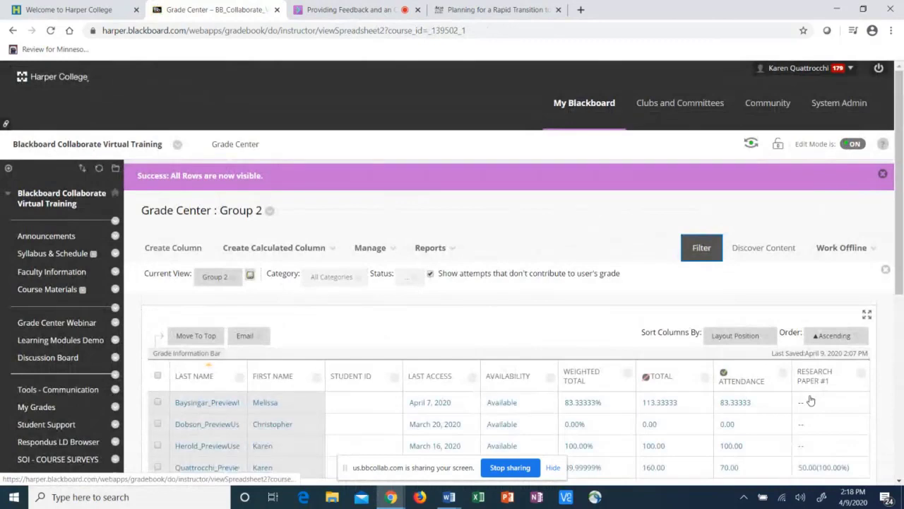
- Browse the Reports options and reopen the Manage menu
scroll(495, 183, "down", 1)
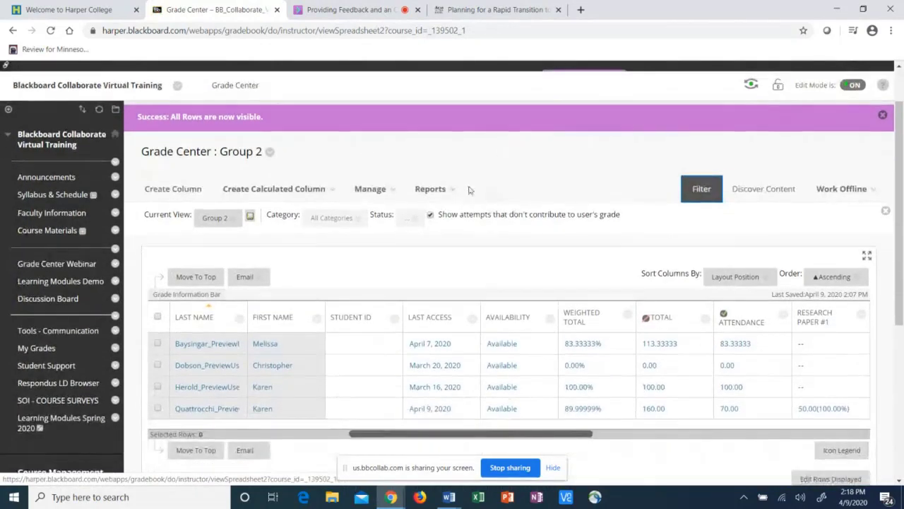
left_click(461, 188)
scroll(466, 185, "down", 1)
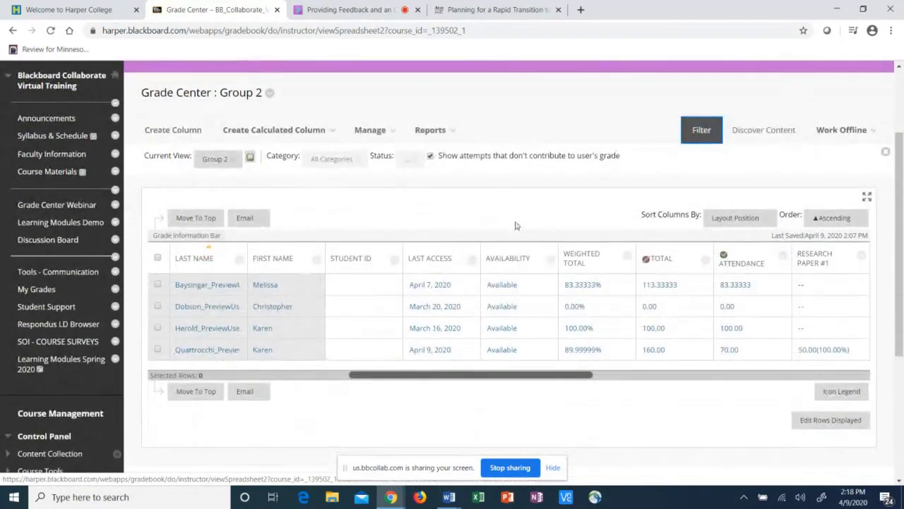
left_click(381, 131)
mouse_move(381, 137)
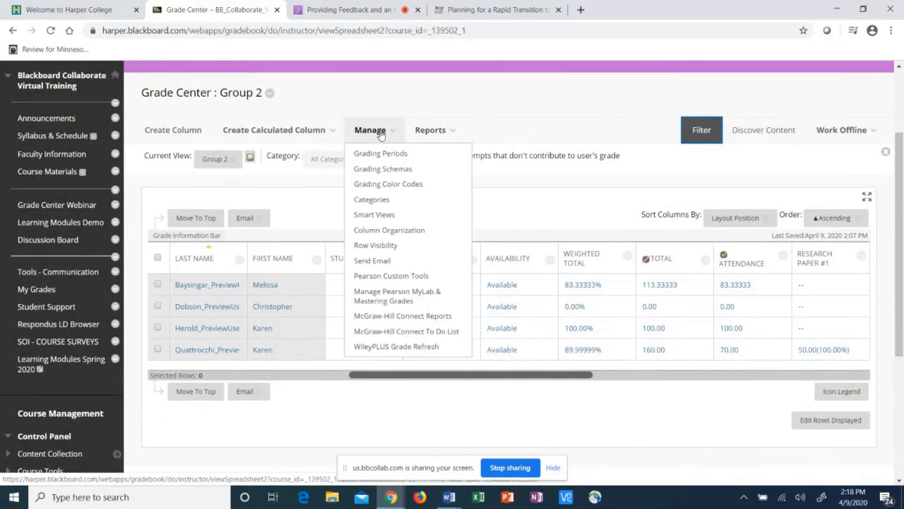
mouse_move(442, 130)
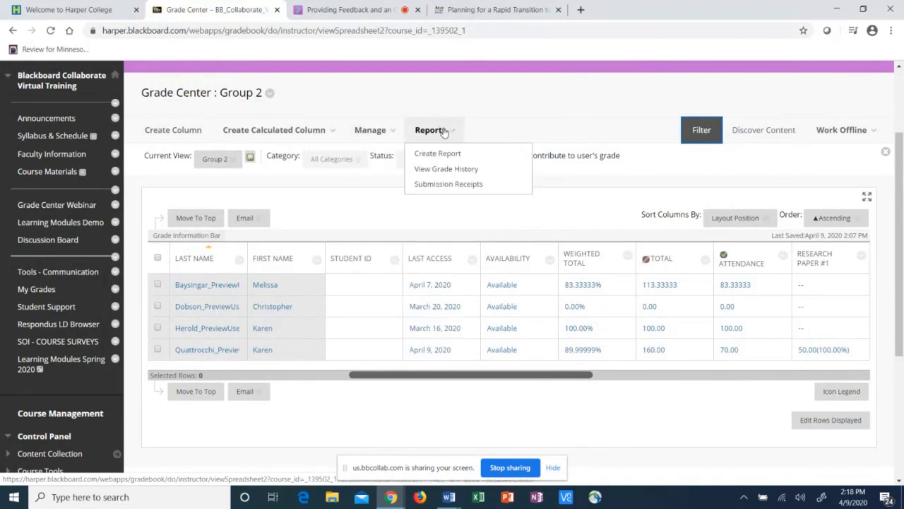
left_click(445, 170)
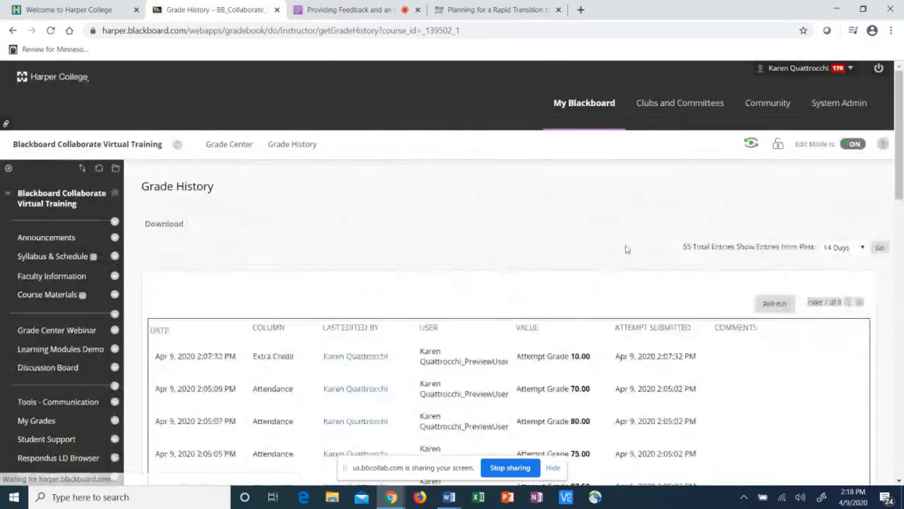
scroll(626, 248, "down", 2)
left_click_drag(899, 219, 901, 447)
left_click_drag(902, 430, 902, 71)
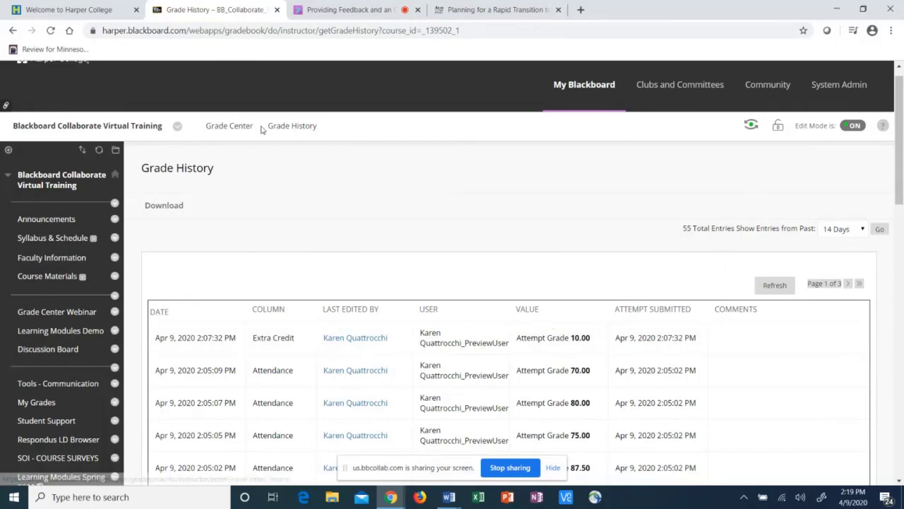
left_click(229, 126)
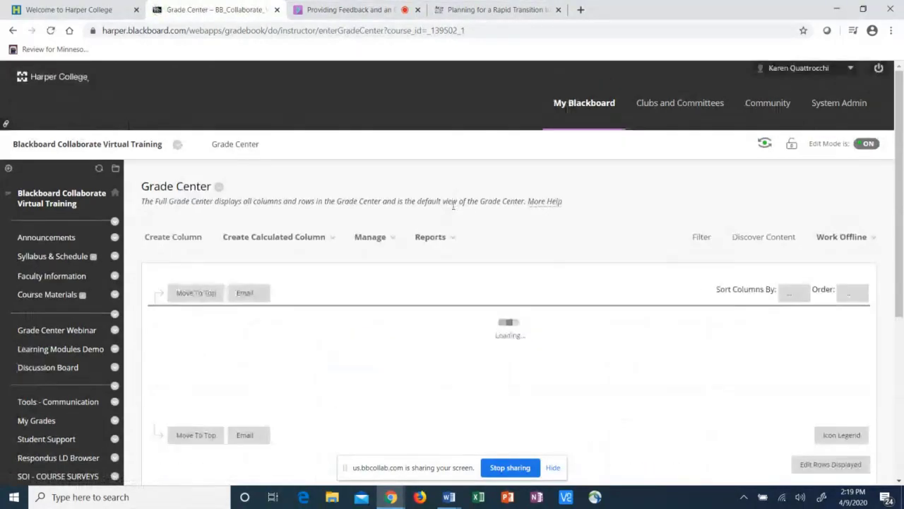
- Start a new grade report from Reports and name it after the chosen student
left_click(431, 223)
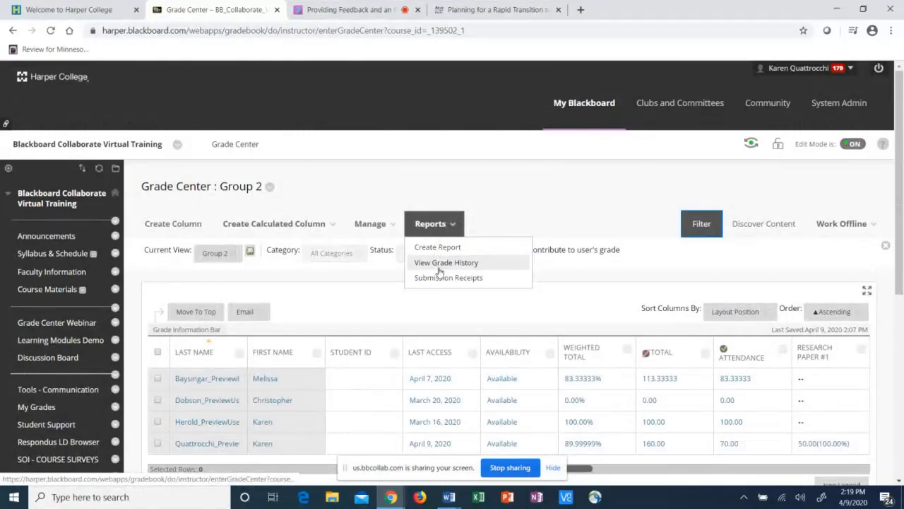
left_click(446, 249)
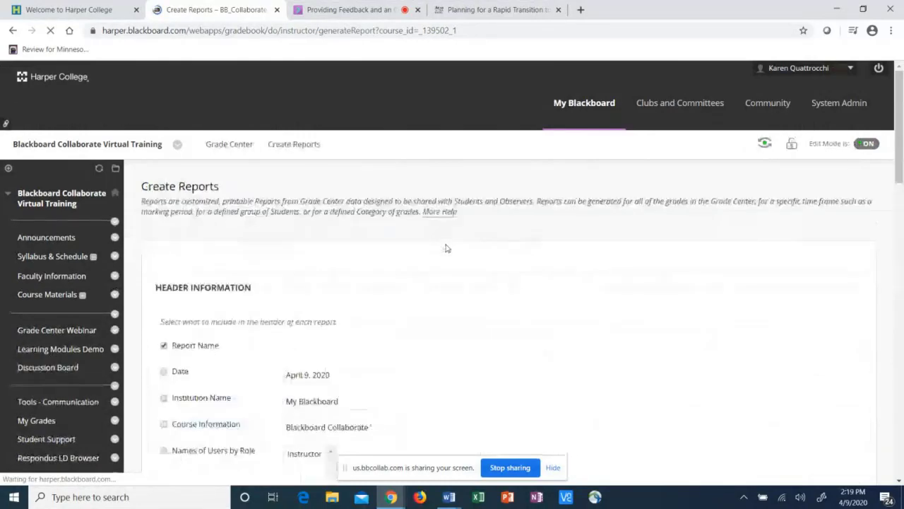
scroll(502, 302, "down", 2)
left_click(307, 189)
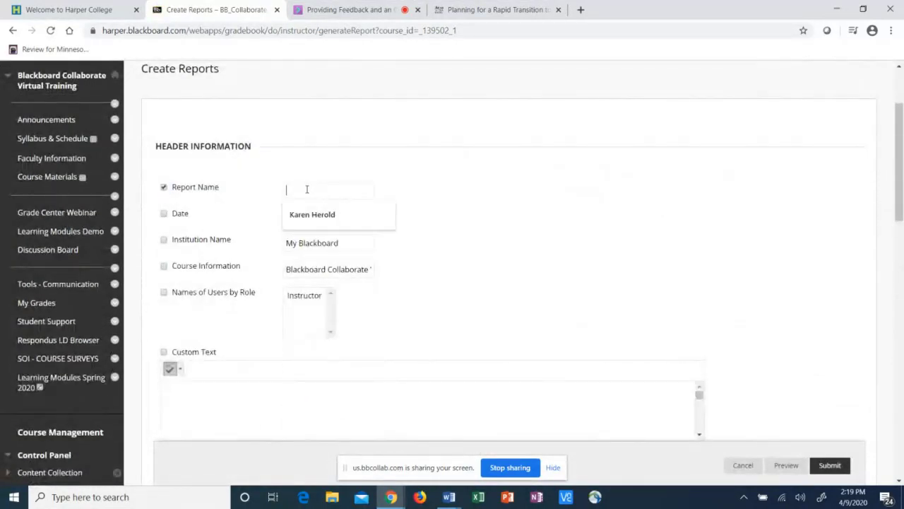
scroll(424, 205, "down", 1)
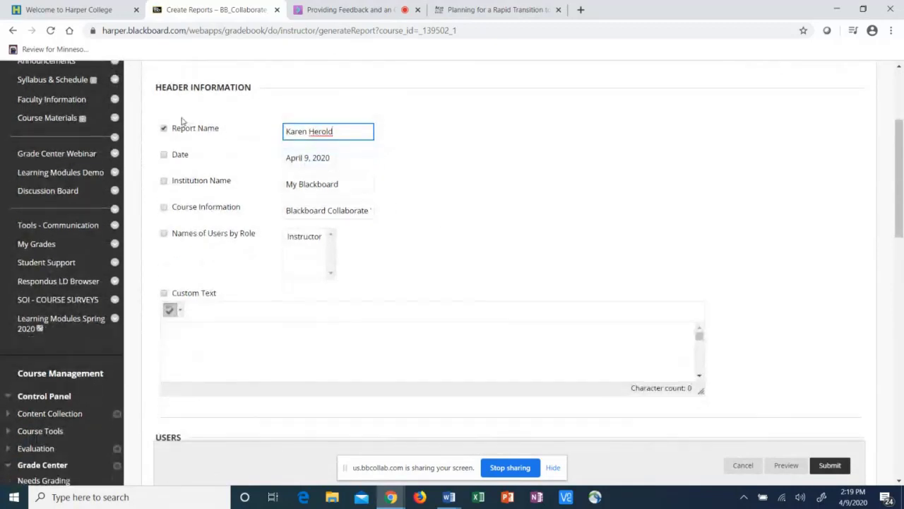
scroll(452, 173, "down", 2)
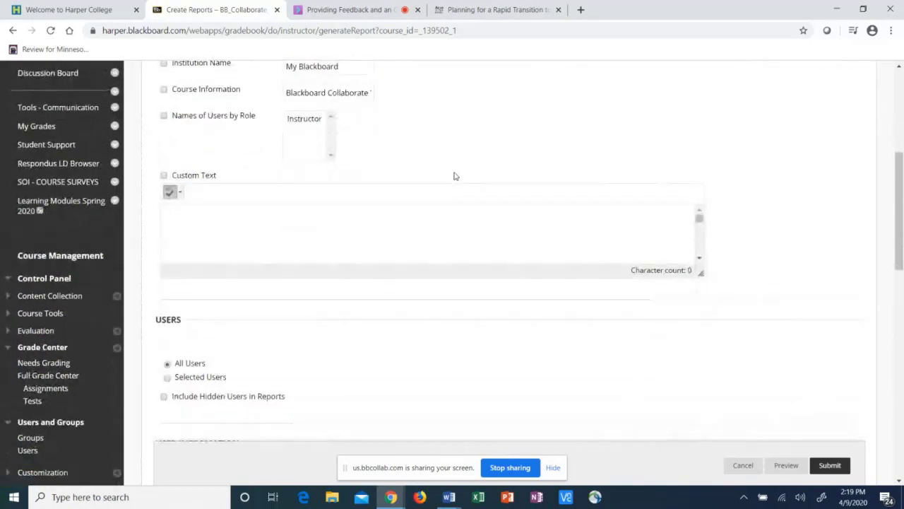
scroll(454, 176, "down", 2)
- Limit the report to the first student, include Username, Student ID and Last Access, generate it, then close the report tab
left_click(167, 261)
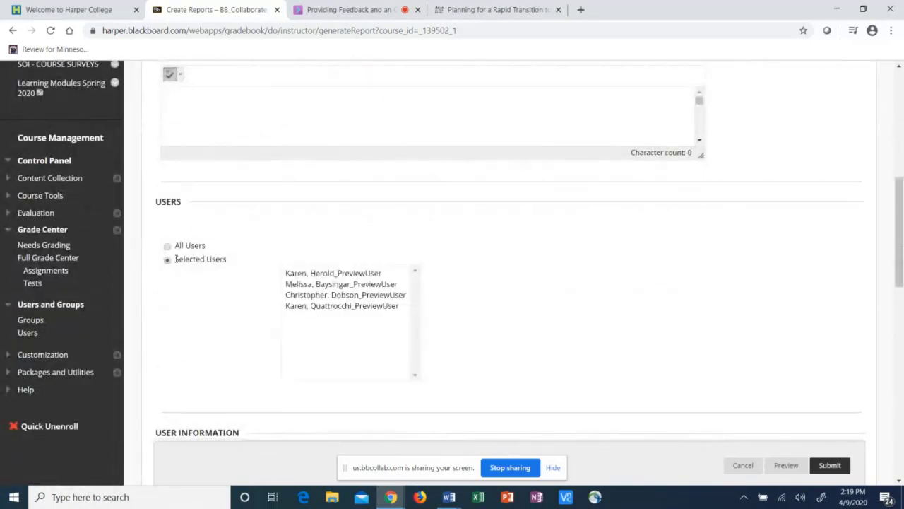
left_click(324, 277)
scroll(442, 298, "down", 1)
scroll(442, 297, "down", 5)
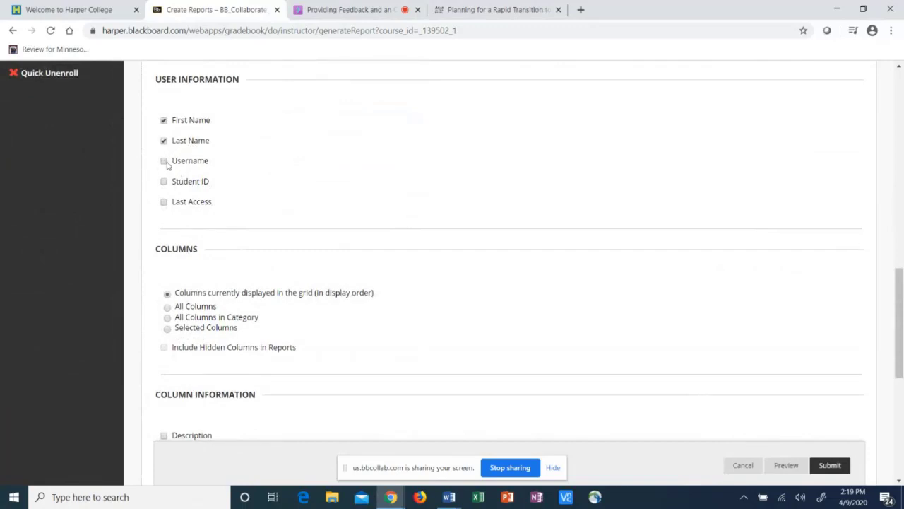
left_click(164, 161)
left_click(164, 182)
left_click(164, 202)
left_click(733, 433)
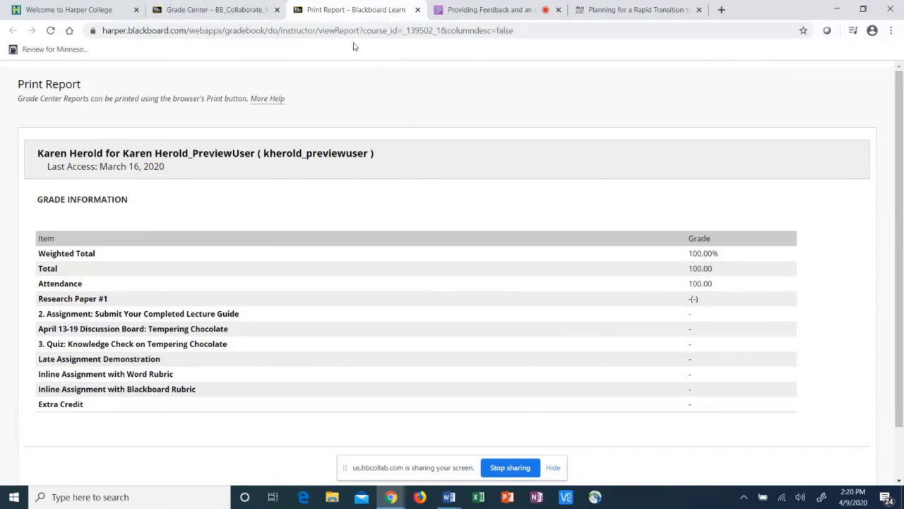
left_click(418, 10)
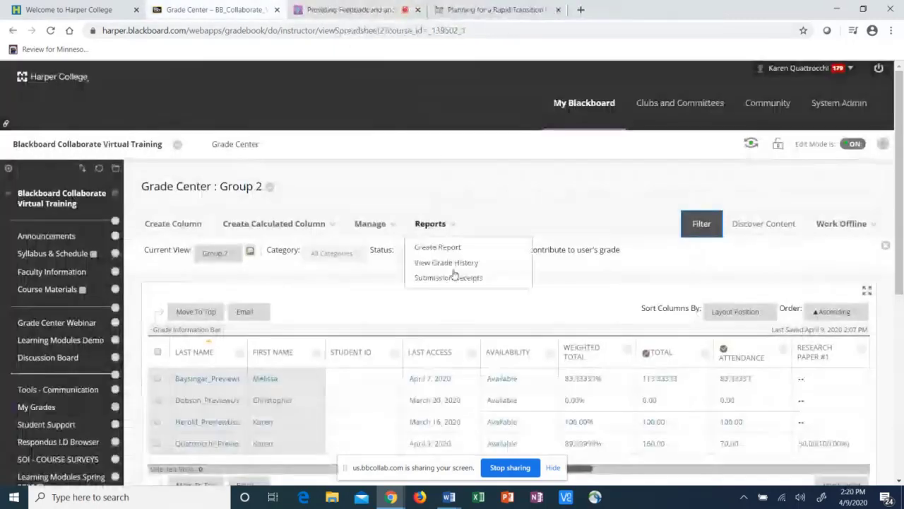
- Browse the report options and related content search, then redisplay the view filter options
left_click(441, 234)
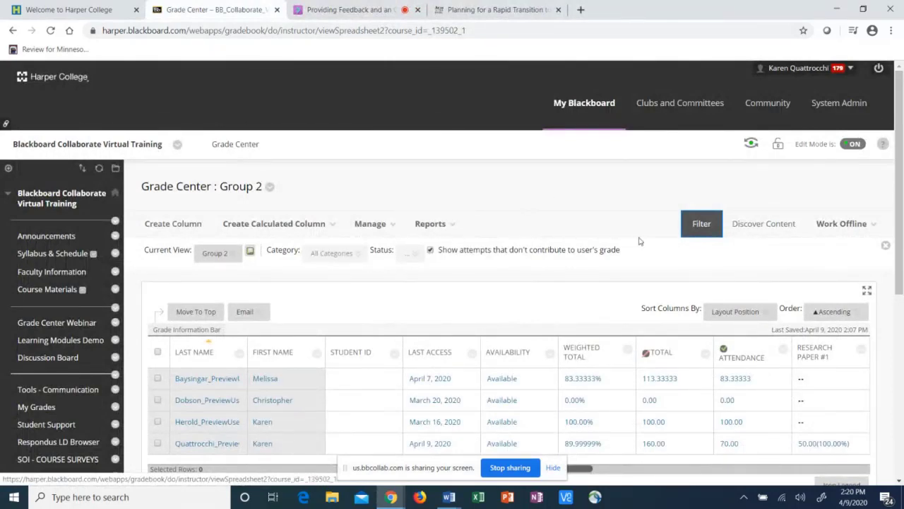
scroll(687, 252, "down", 1)
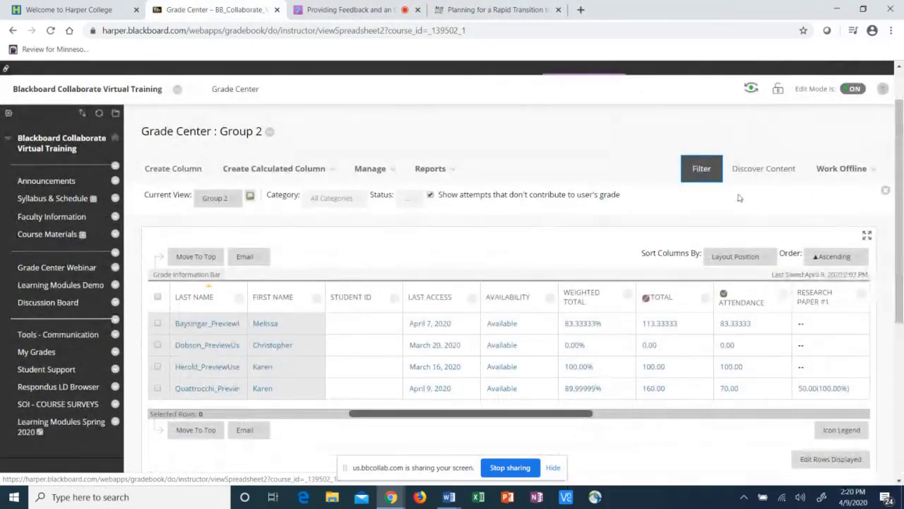
left_click(763, 169)
left_click(892, 11)
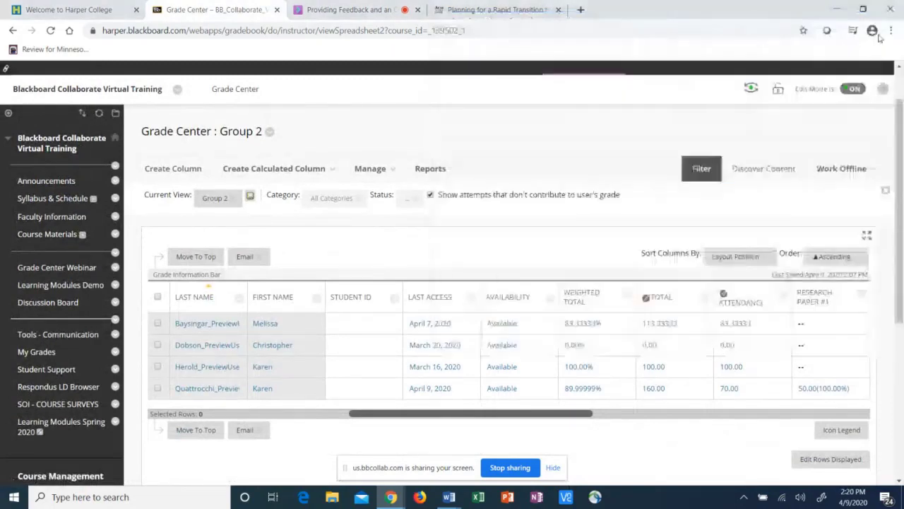
left_click(700, 172)
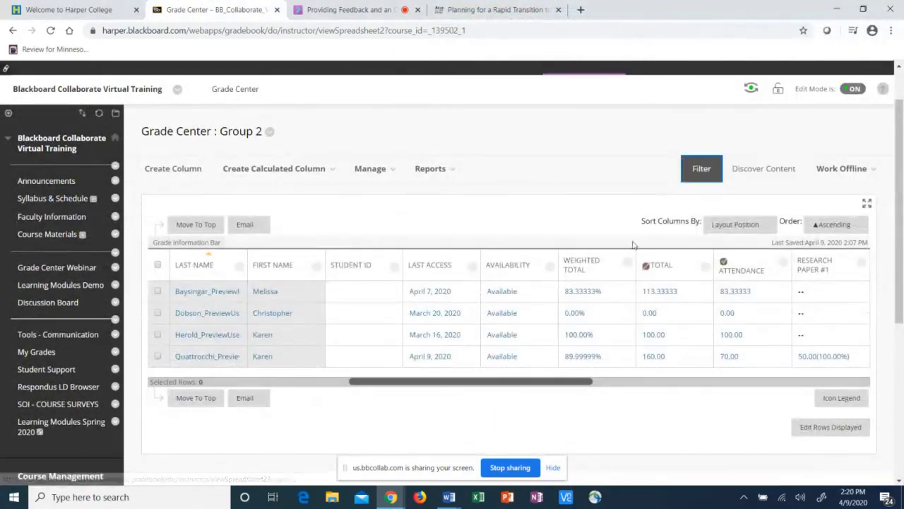
left_click(700, 169)
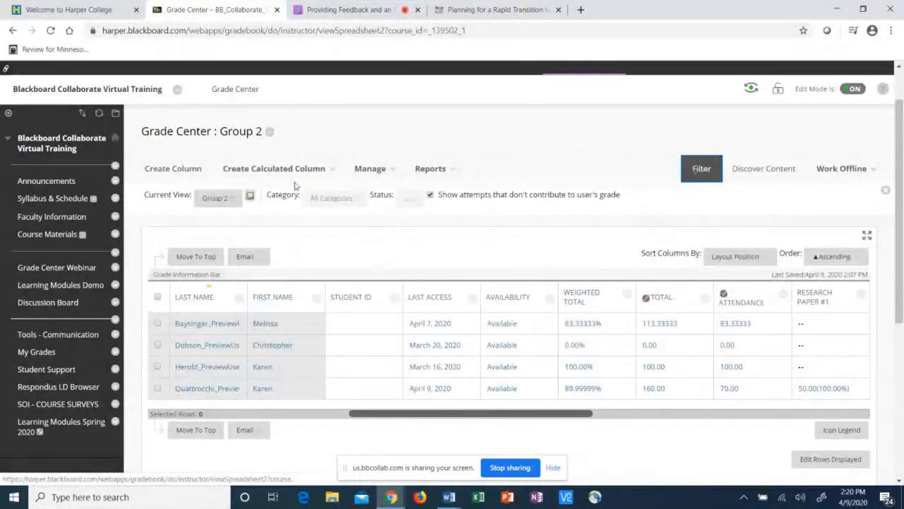
- Set the Current View to Full Grade Center
left_click(237, 199)
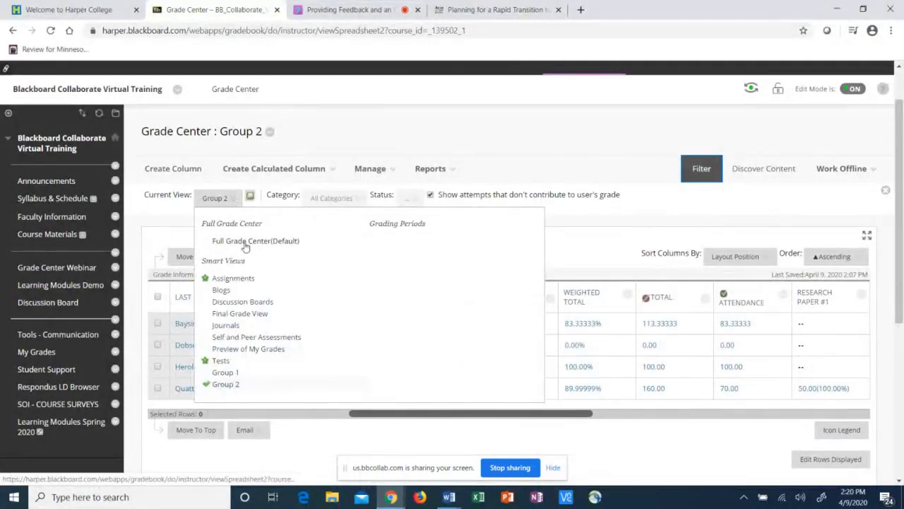
left_click(244, 241)
left_click(287, 201)
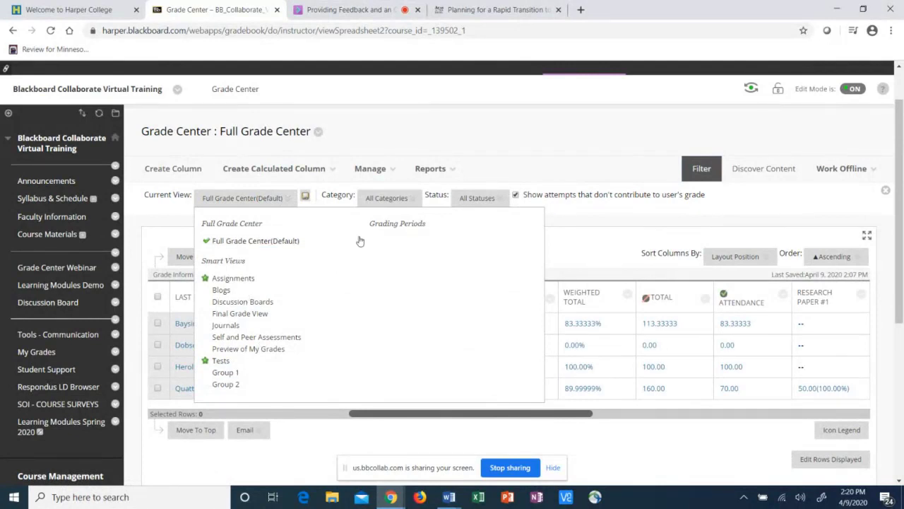
left_click(271, 200)
left_click(272, 201)
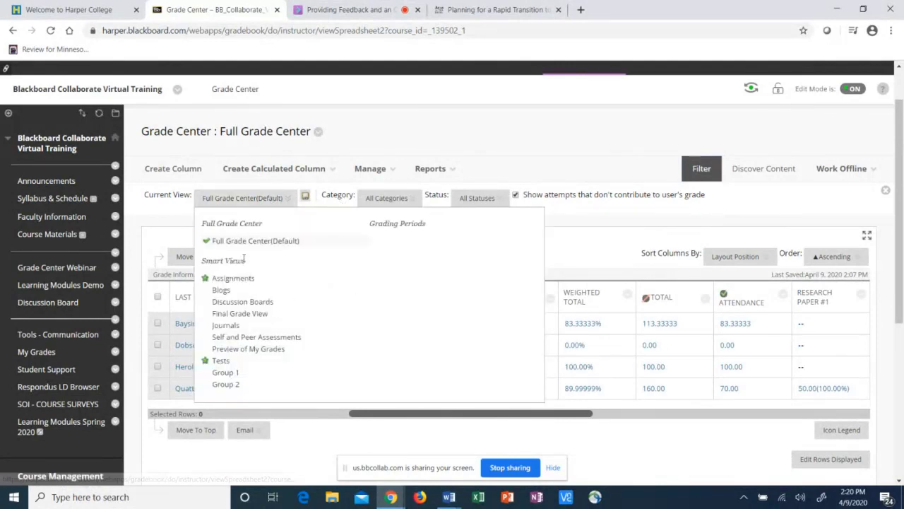
left_click(287, 171)
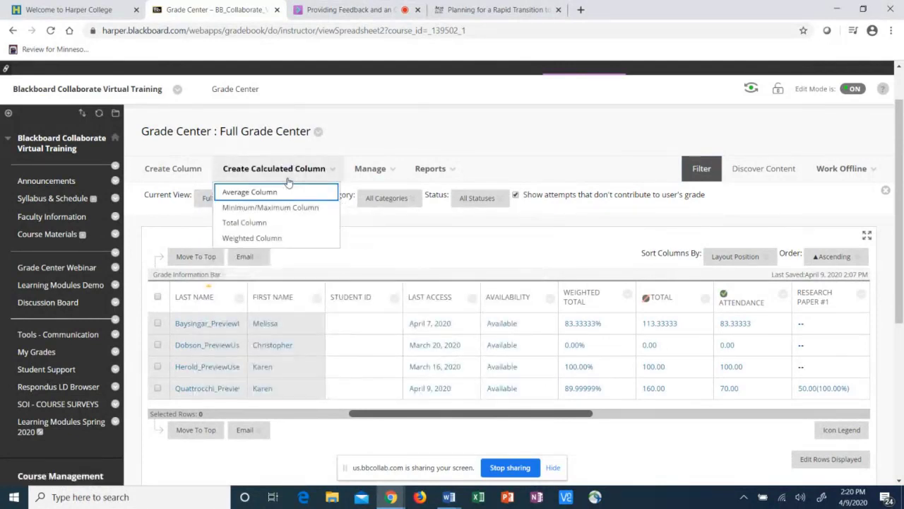
left_click(277, 201)
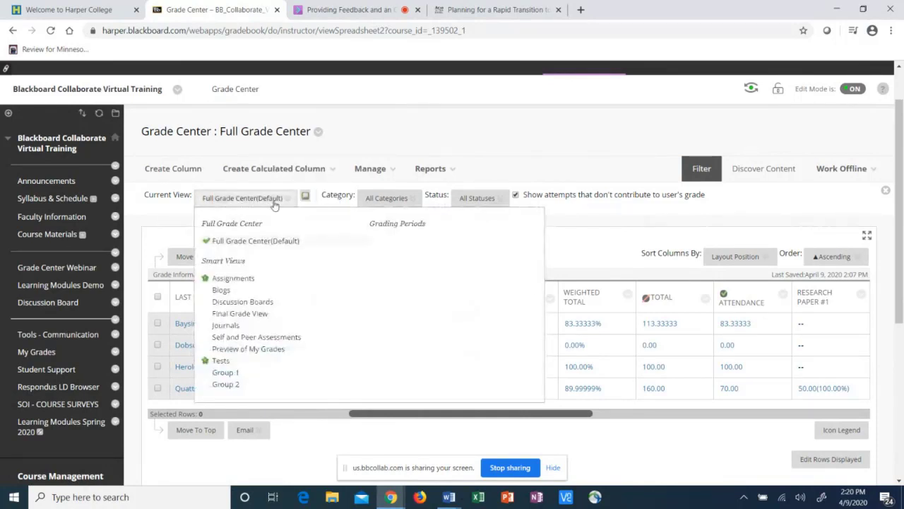
left_click(255, 241)
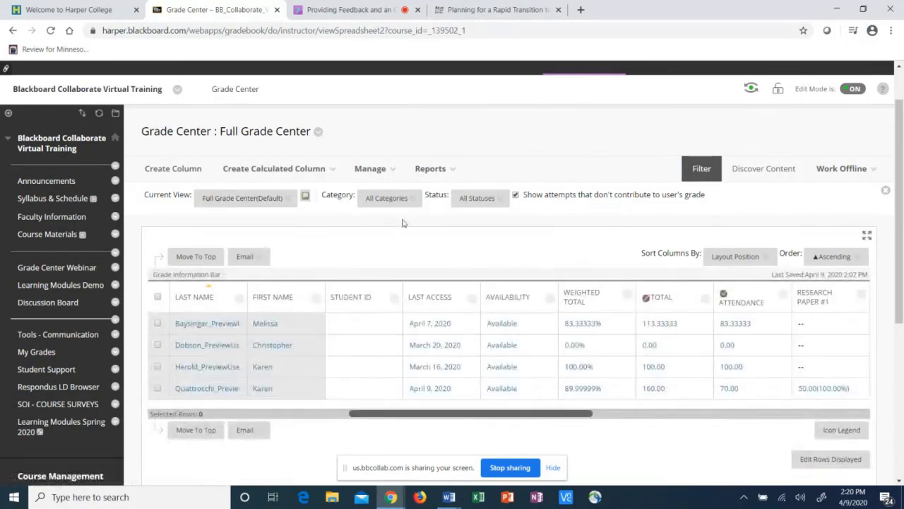
- Keep All Categories and All Statuses, then reveal Work Offline's Upload and Download choices
left_click(414, 199)
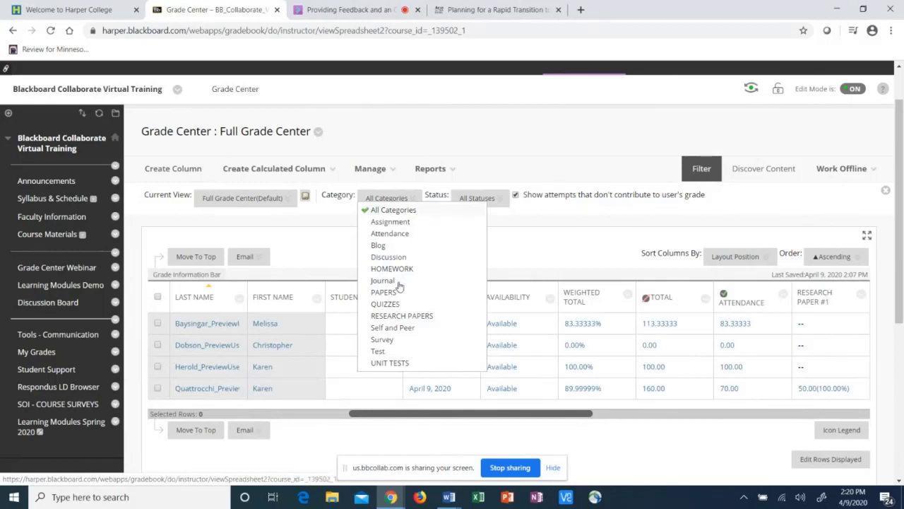
left_click(396, 210)
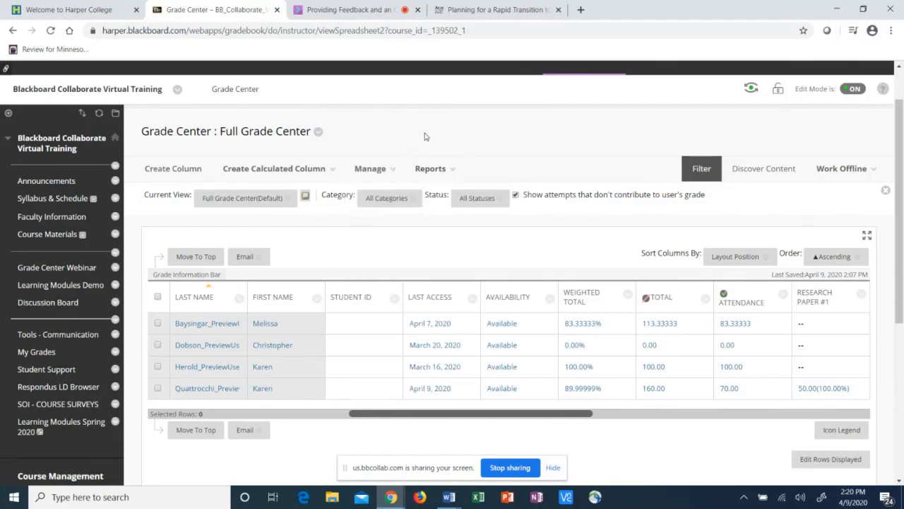
left_click(499, 199)
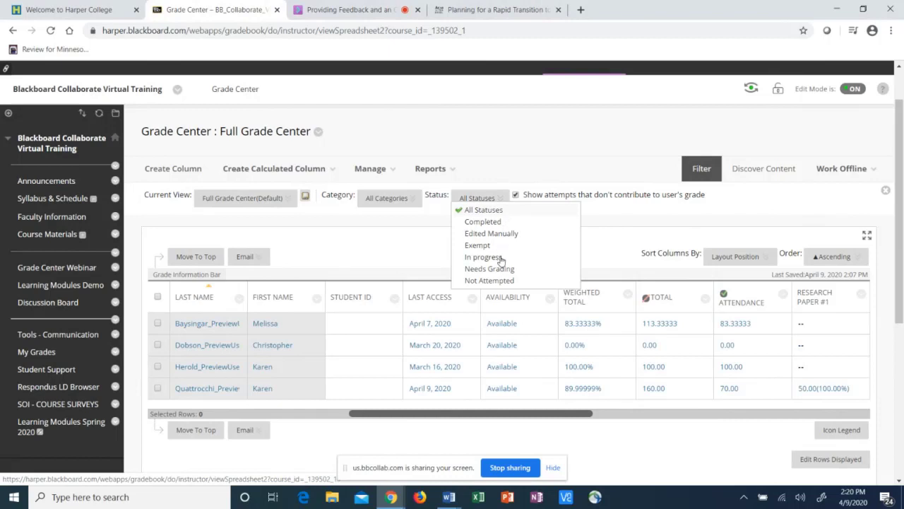
left_click(505, 194)
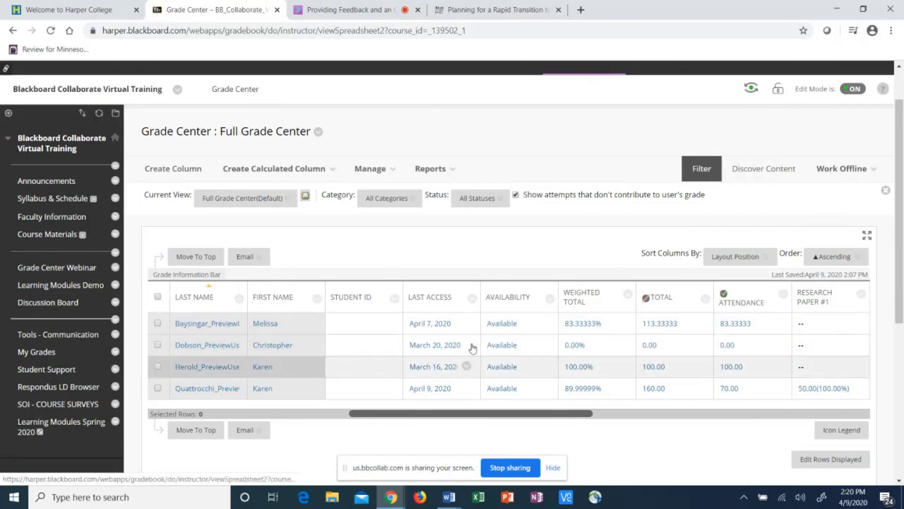
mouse_move(505, 190)
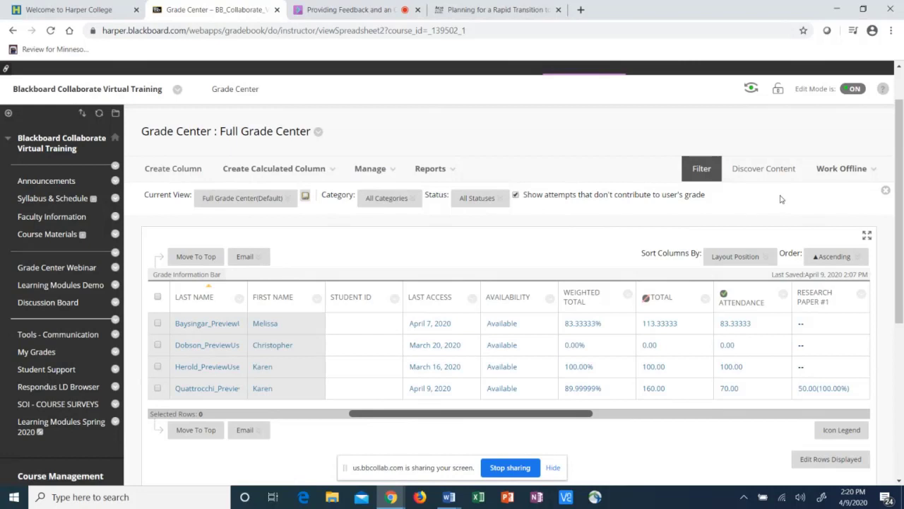
mouse_move(852, 171)
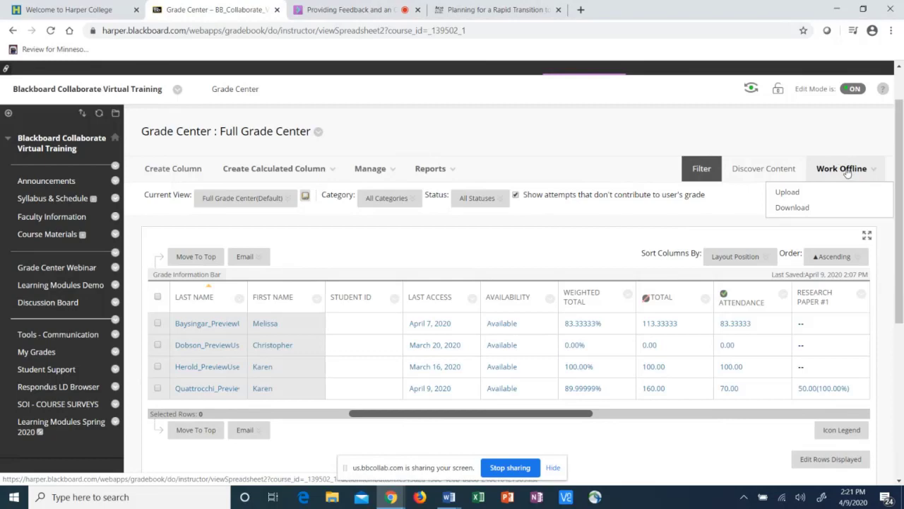
- Download the Full Grade Center as an .xls file and open it from the download shelf
left_click(793, 207)
scroll(570, 309, "down", 2)
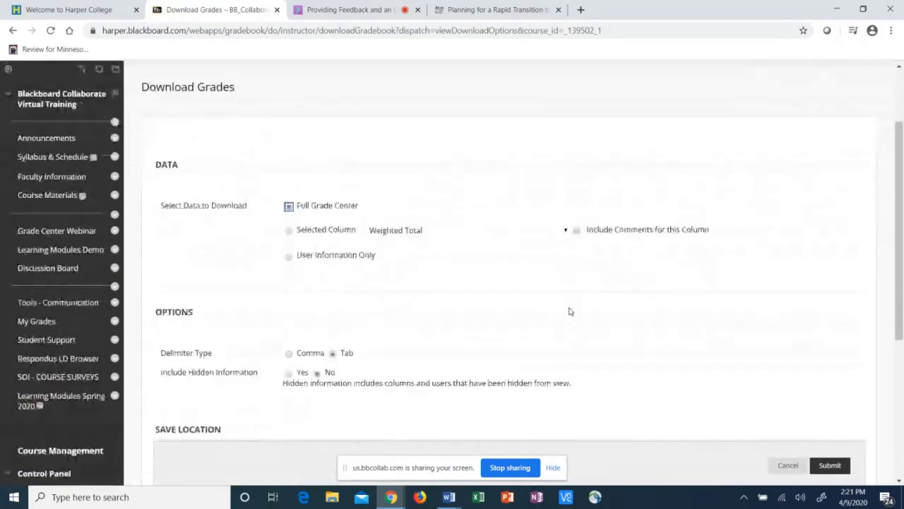
scroll(565, 303, "down", 1)
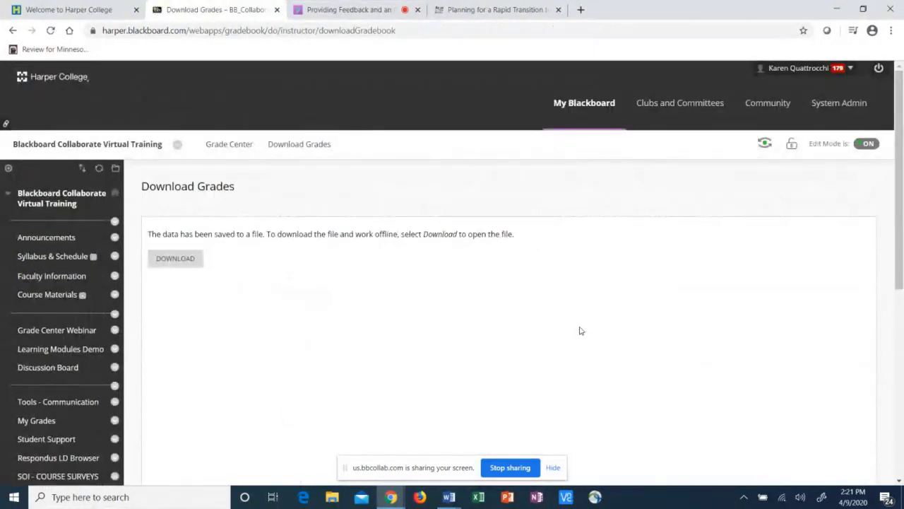
left_click(181, 260)
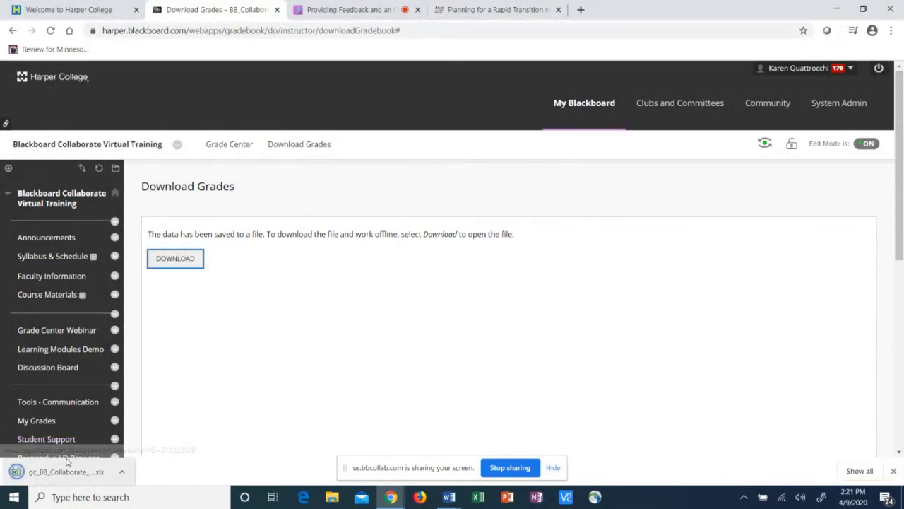
left_click(122, 472)
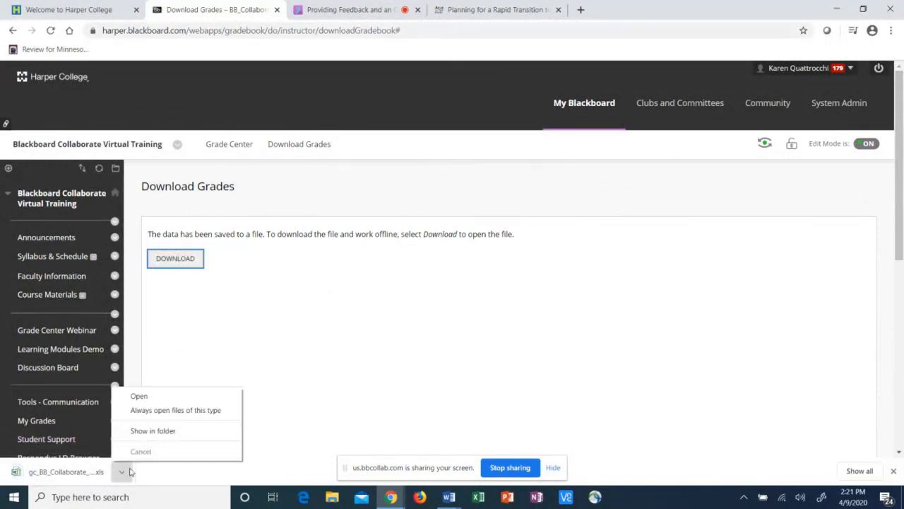
left_click(177, 399)
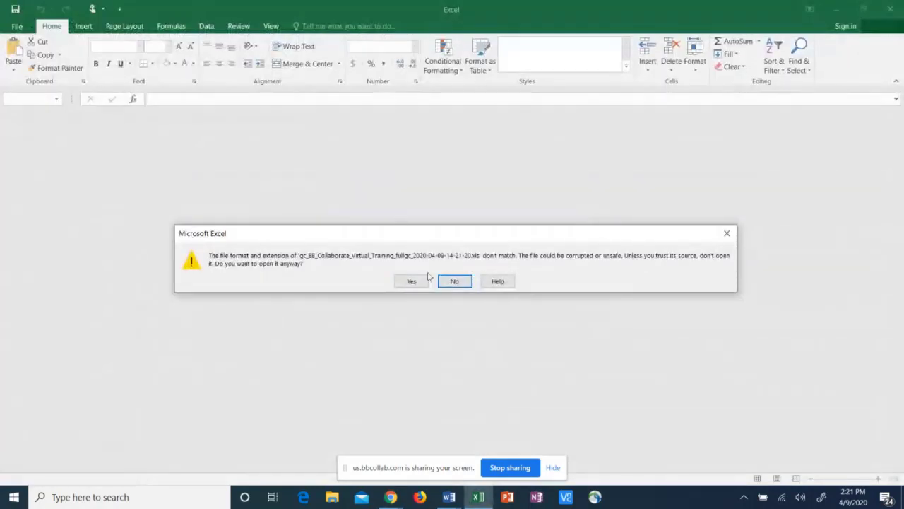
- Accept the format warning, check the grades workbook's File > Info details, then close Excel
left_click(414, 281)
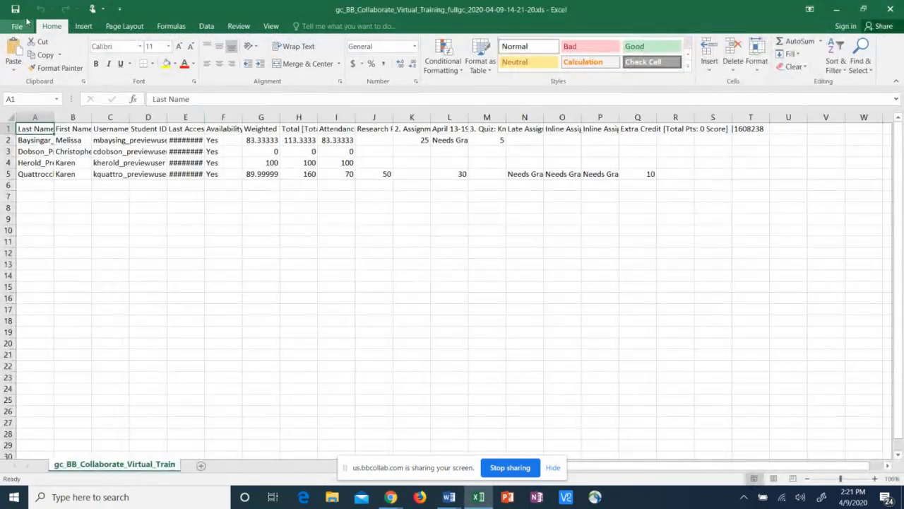
left_click(17, 26)
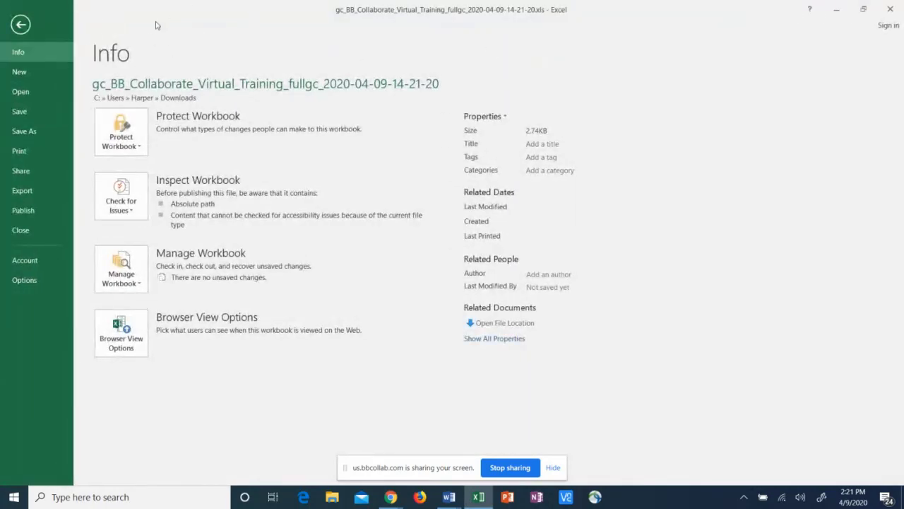
left_click(21, 25)
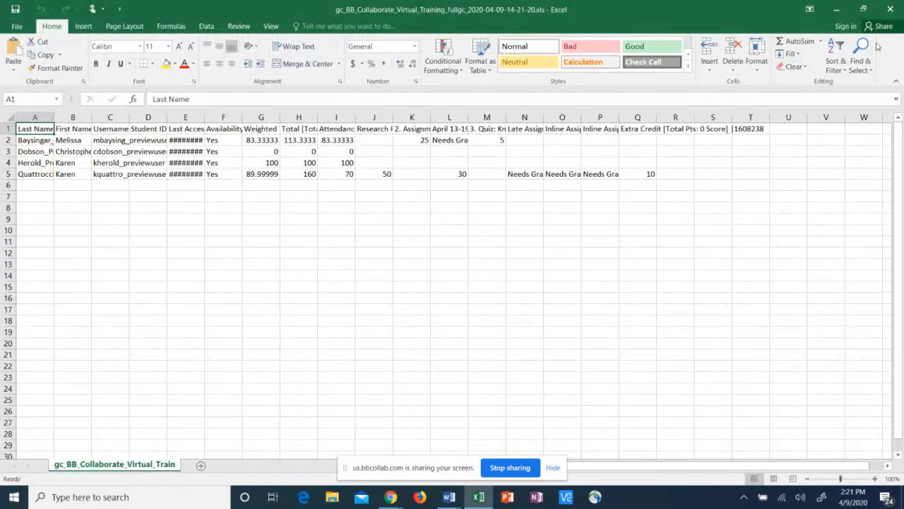
left_click(890, 10)
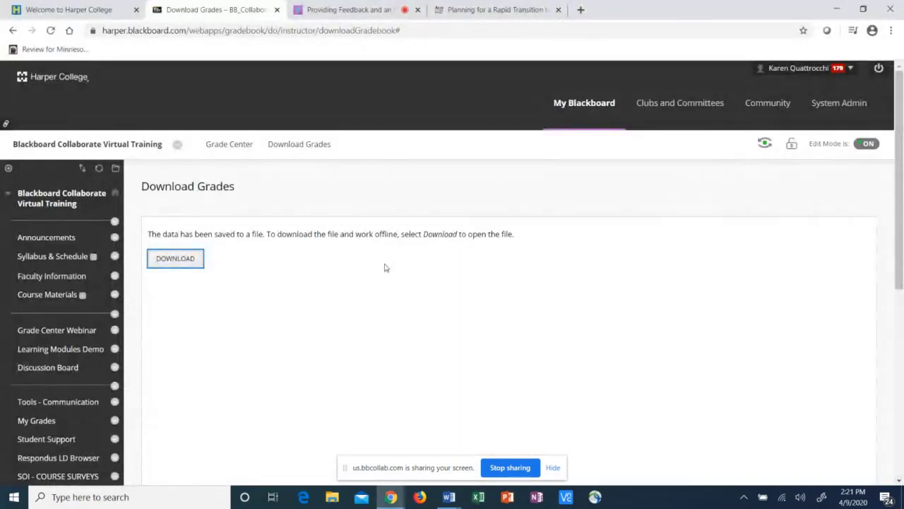
- Go back to the Full Grade Center, then stop screen sharing in the Collaborate session
left_click(223, 145)
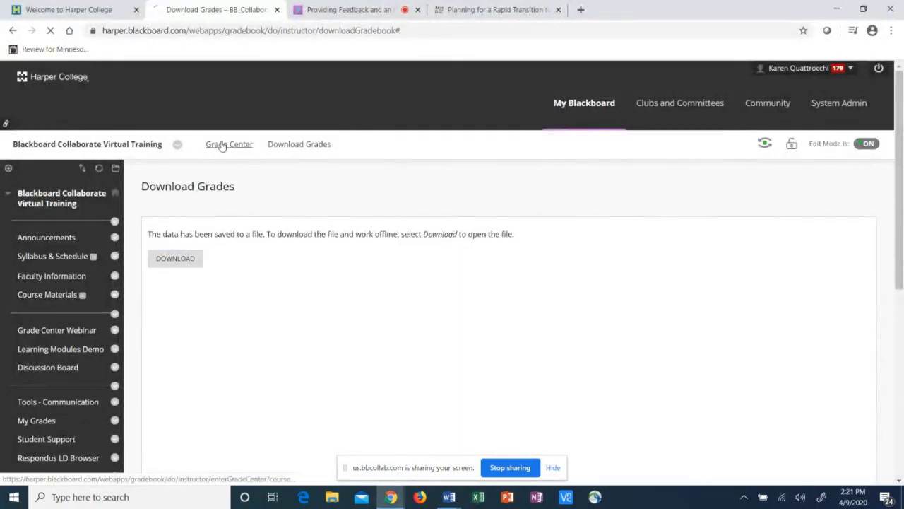
left_click(843, 223)
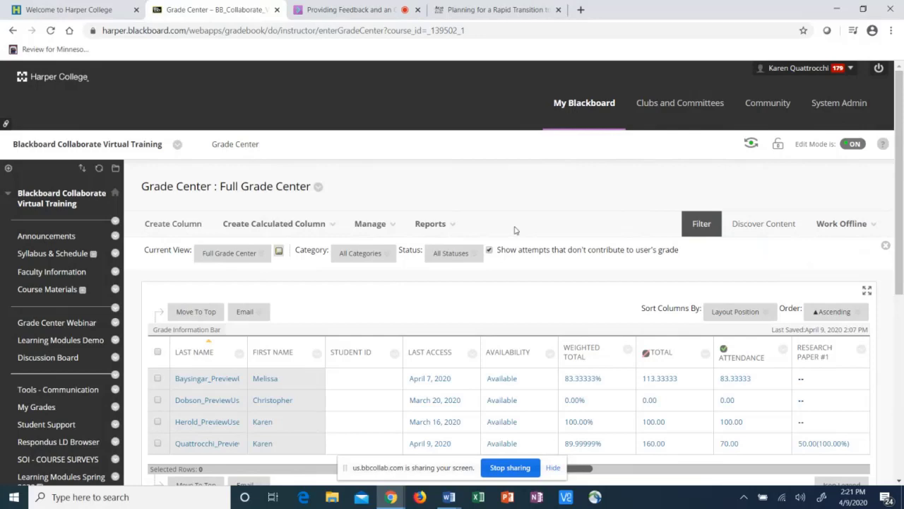
scroll(546, 216, "down", 1)
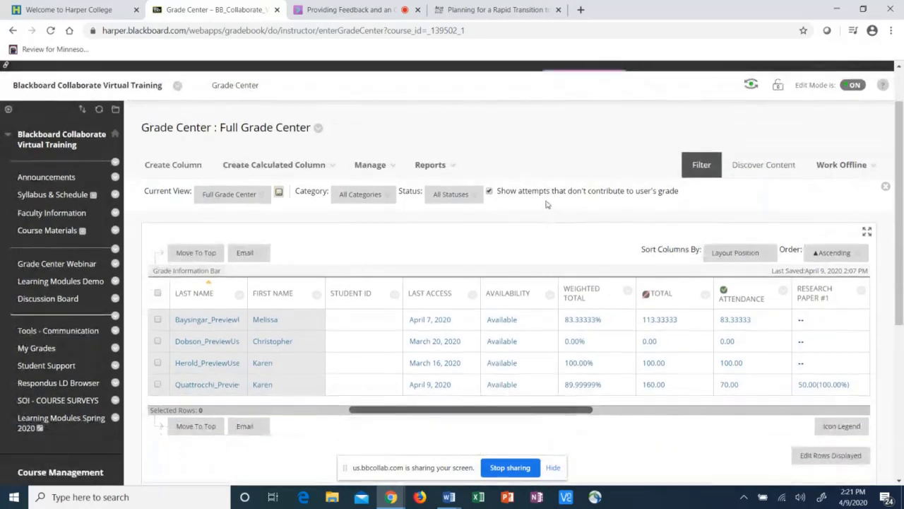
scroll(546, 216, "up", 1)
left_click(351, 10)
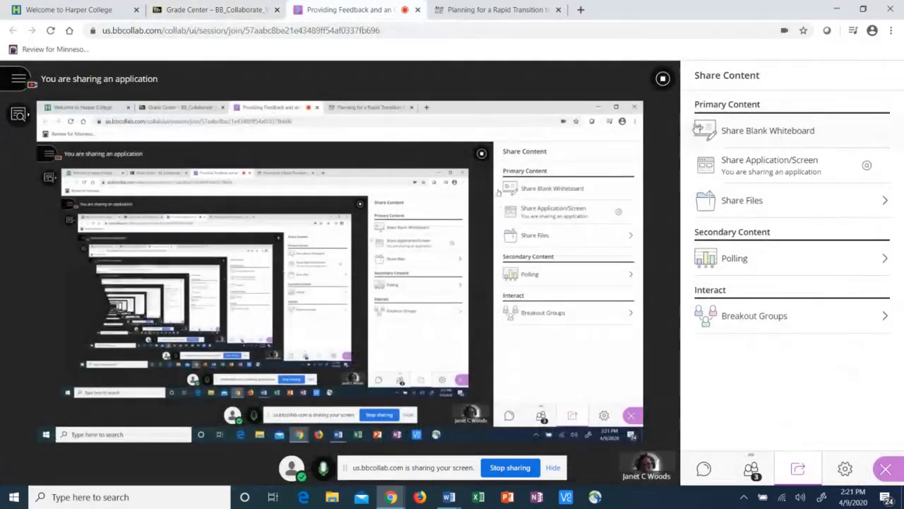
left_click(662, 78)
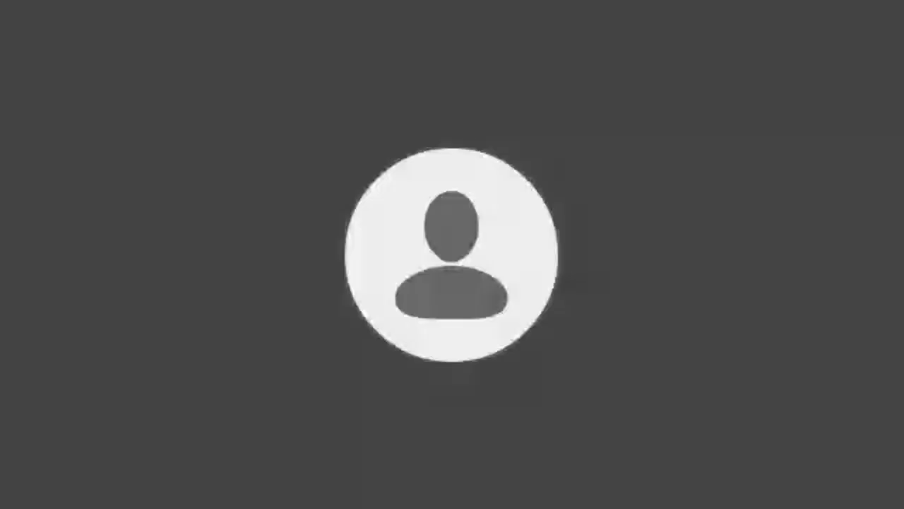
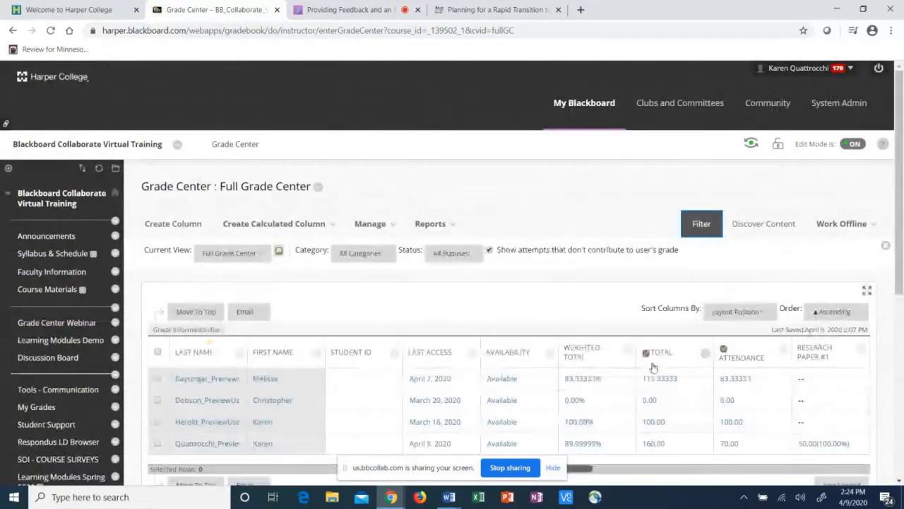
scroll(593, 237, "down", 2)
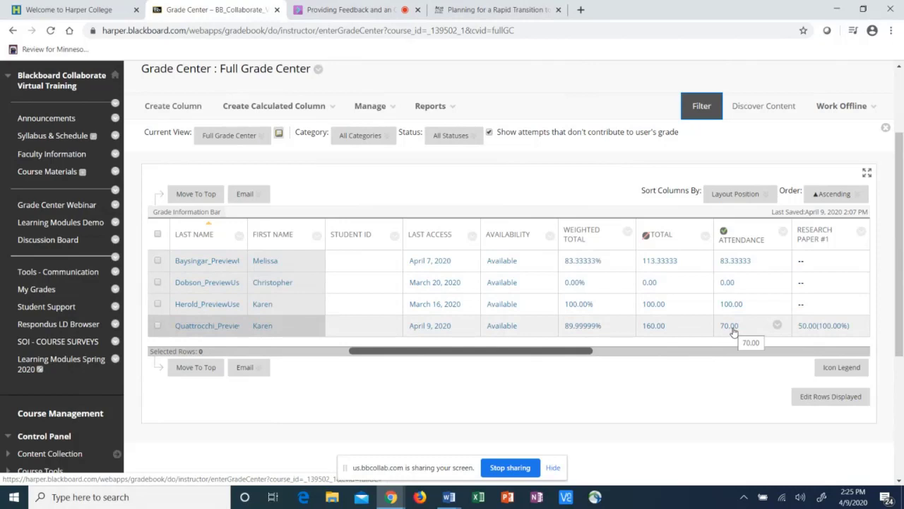
left_click(311, 326)
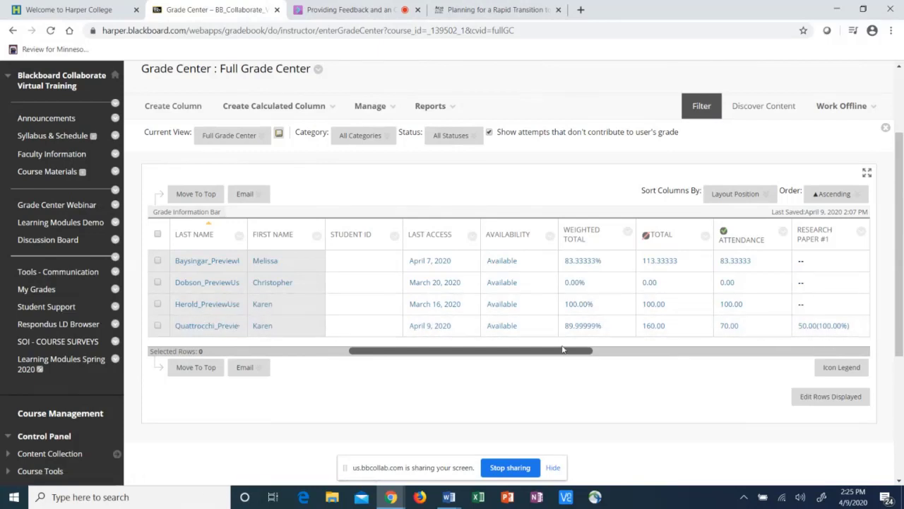
left_click_drag(586, 351, 692, 350)
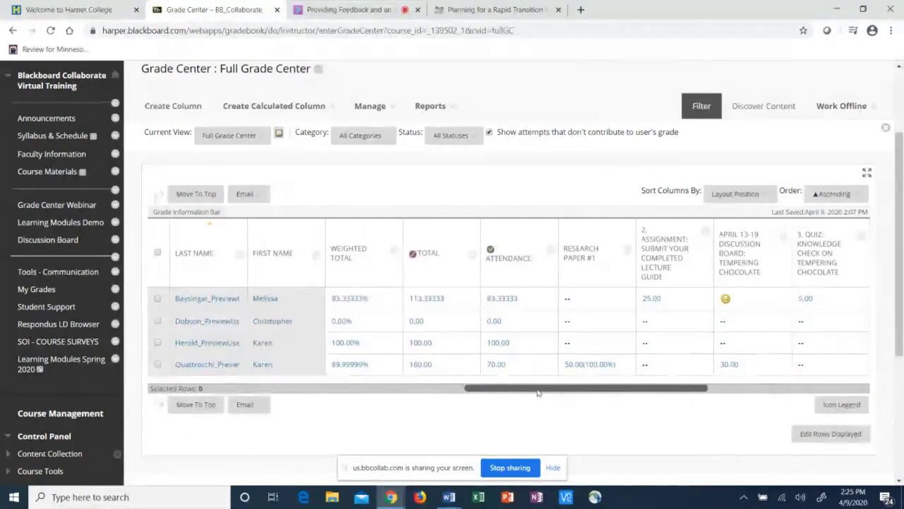
left_click_drag(524, 391, 559, 391)
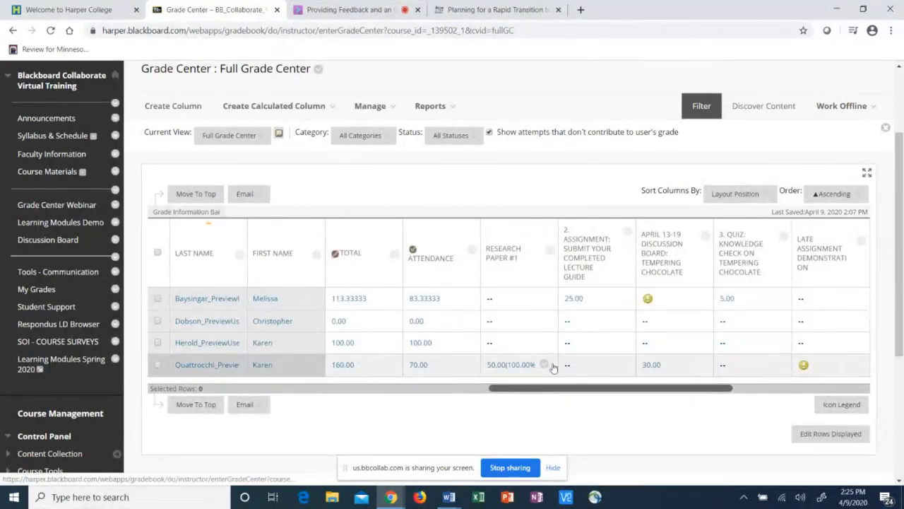
left_click(311, 364)
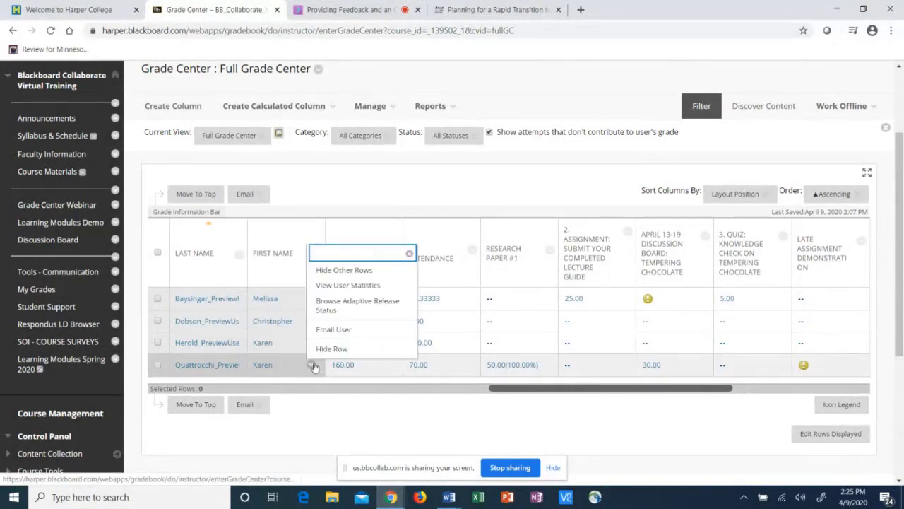
left_click(320, 413)
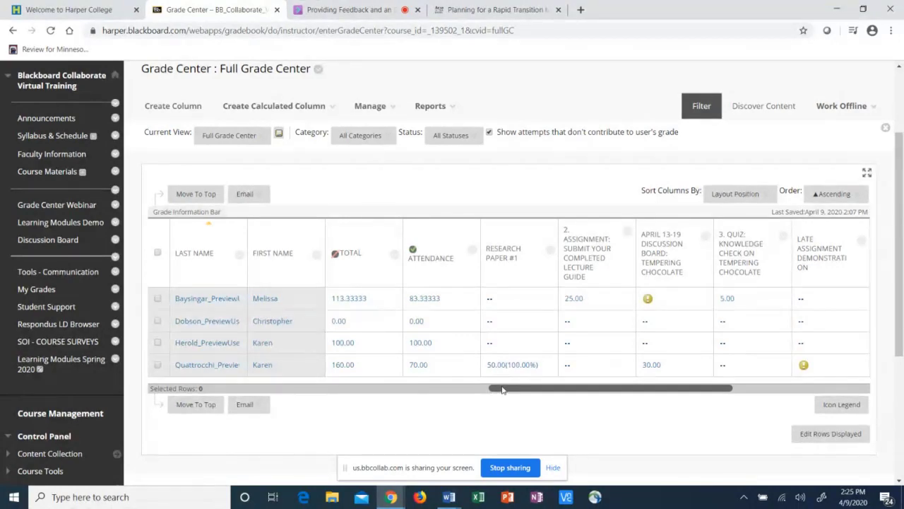
left_click_drag(502, 390, 327, 390)
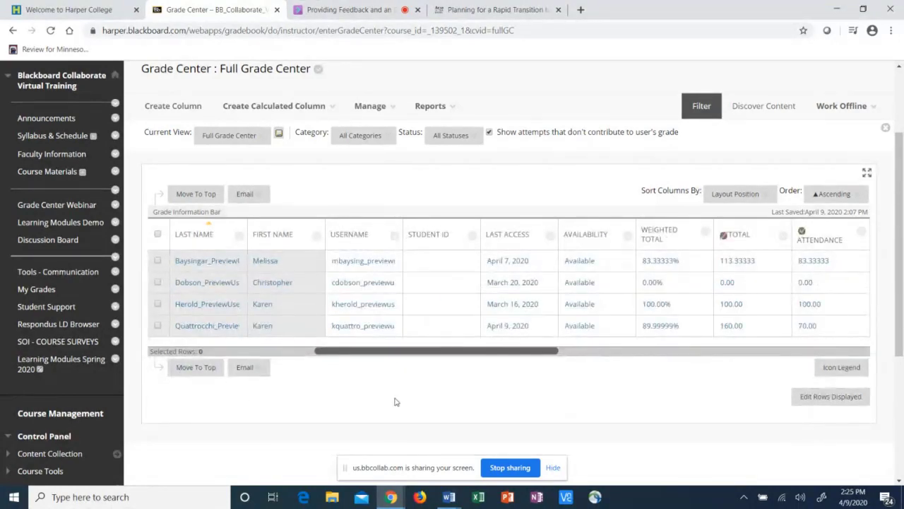
scroll(396, 401, "up", 1)
mouse_move(433, 167)
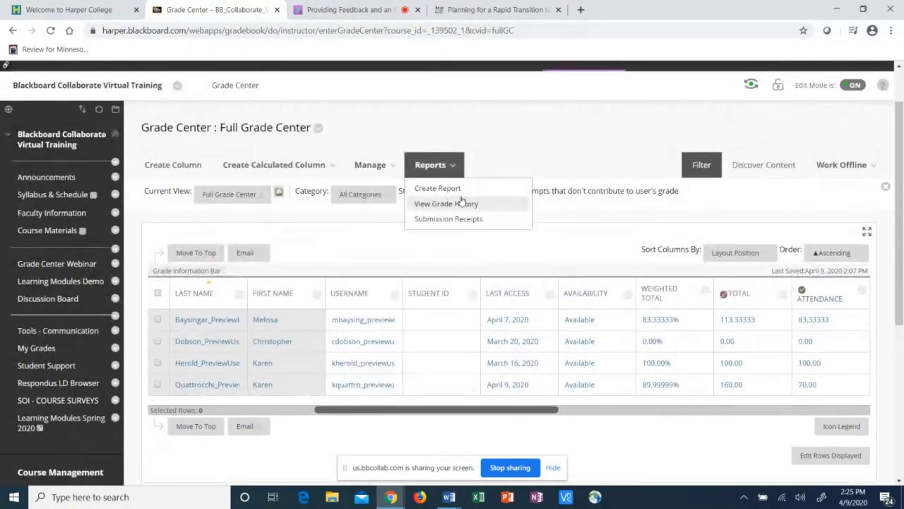
mouse_move(370, 165)
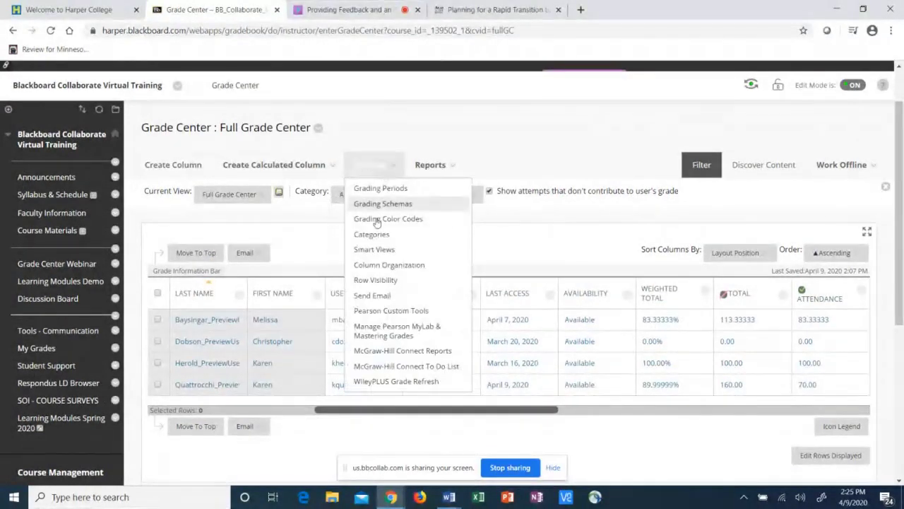
left_click(372, 296)
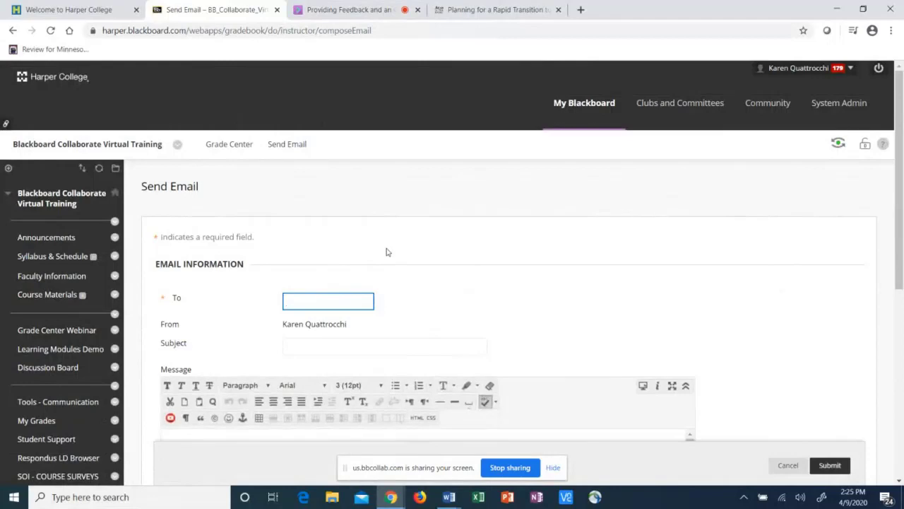
scroll(387, 252, "down", 3)
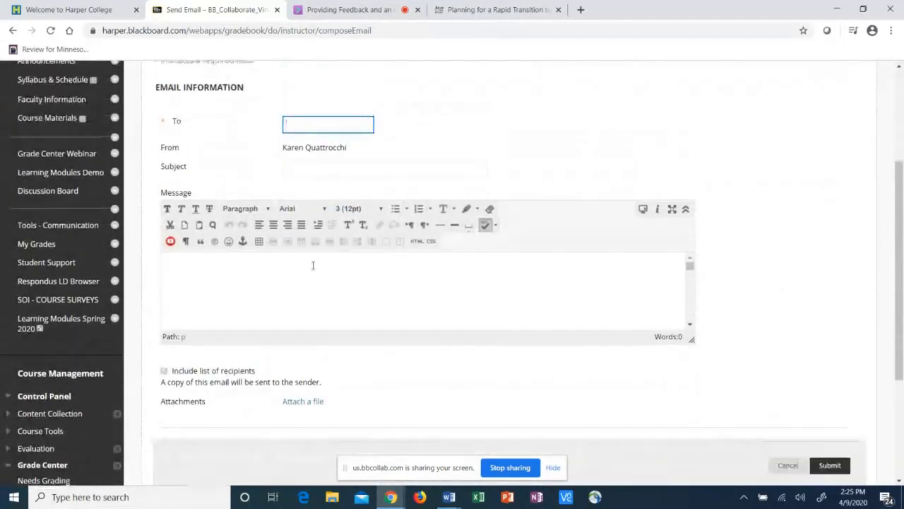
scroll(63, 360, "down", 2)
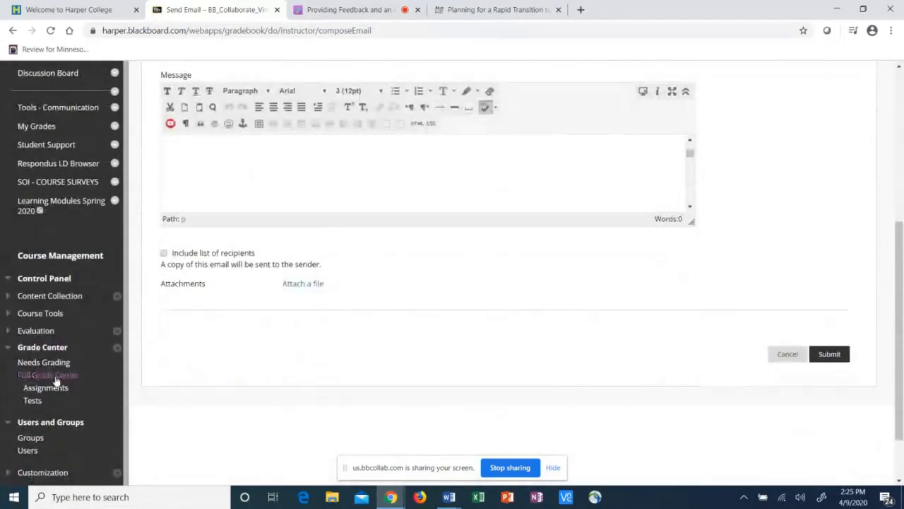
left_click(56, 376)
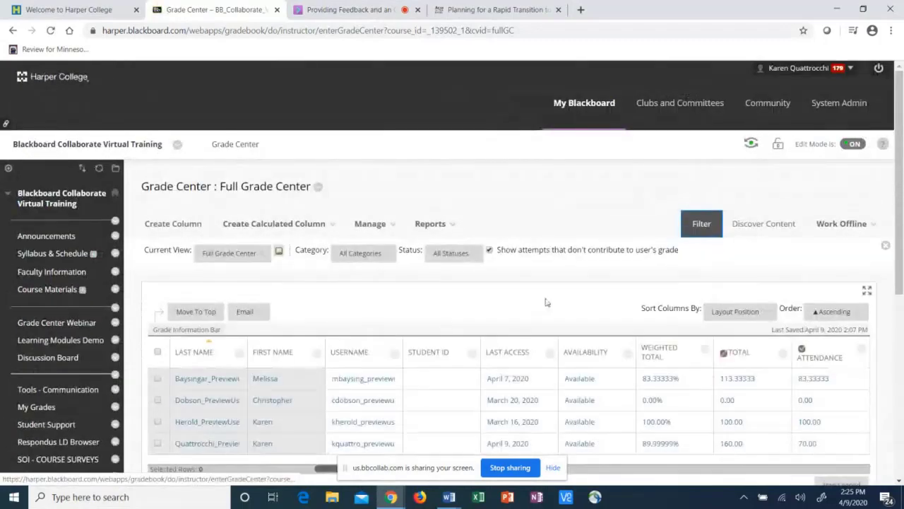
- Scroll to the last grade columns and inspect the Inline Assignment with Blackboard Rubric column's options menu
scroll(546, 302, "down", 2)
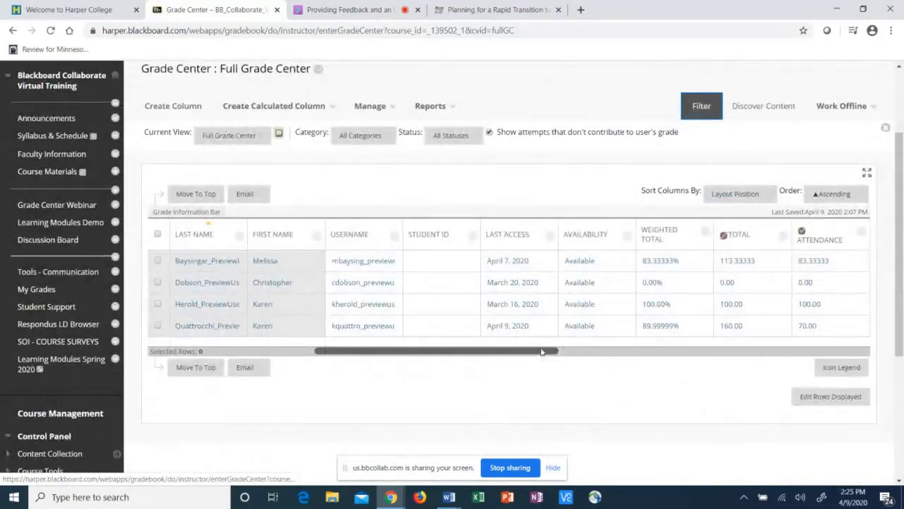
left_click_drag(542, 351, 876, 381)
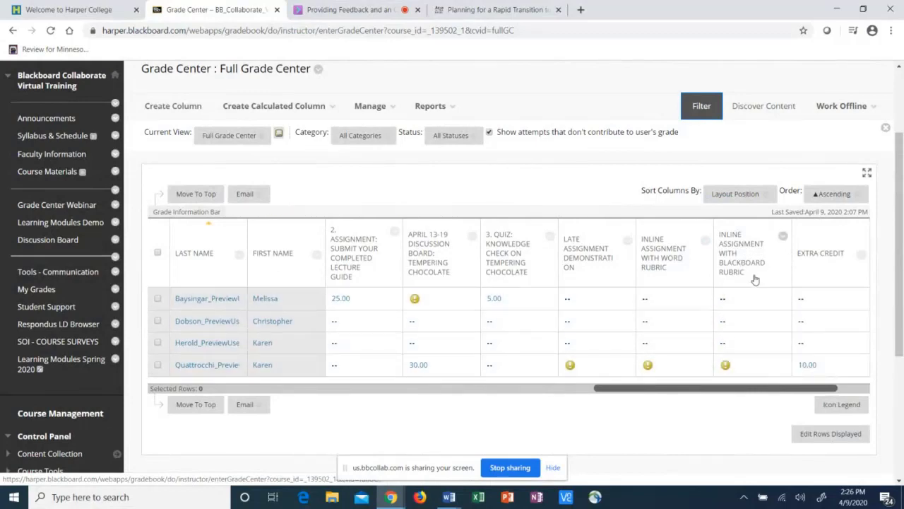
left_click(783, 235)
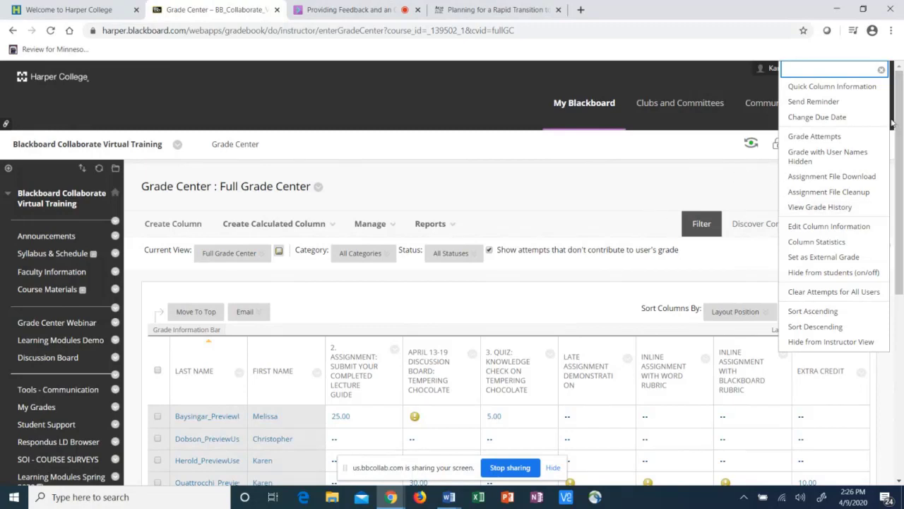
left_click(595, 222)
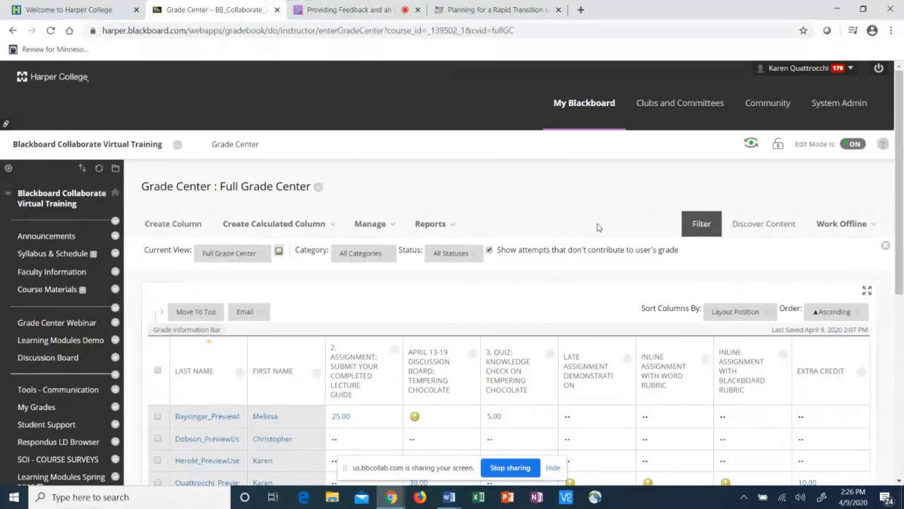
- Display the Icon Legend explaining the grade status icons
left_click_drag(897, 134, 902, 188)
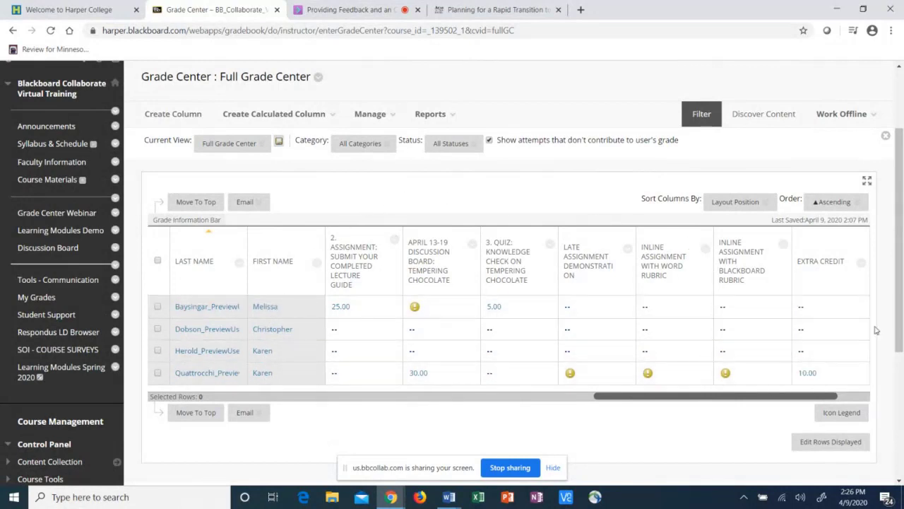
left_click_drag(898, 318, 898, 342)
left_click(840, 368)
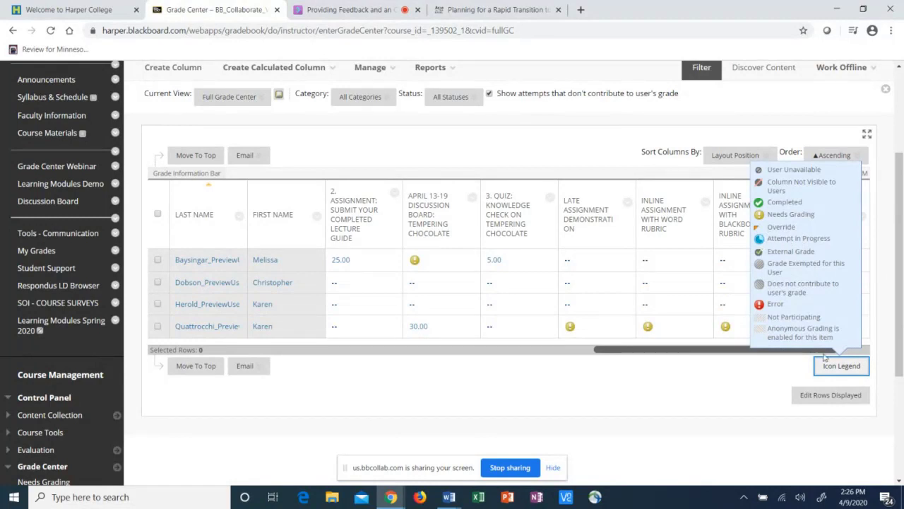
- Hide the Icon Legend, briefly reopen it, then close it again
left_click(786, 375)
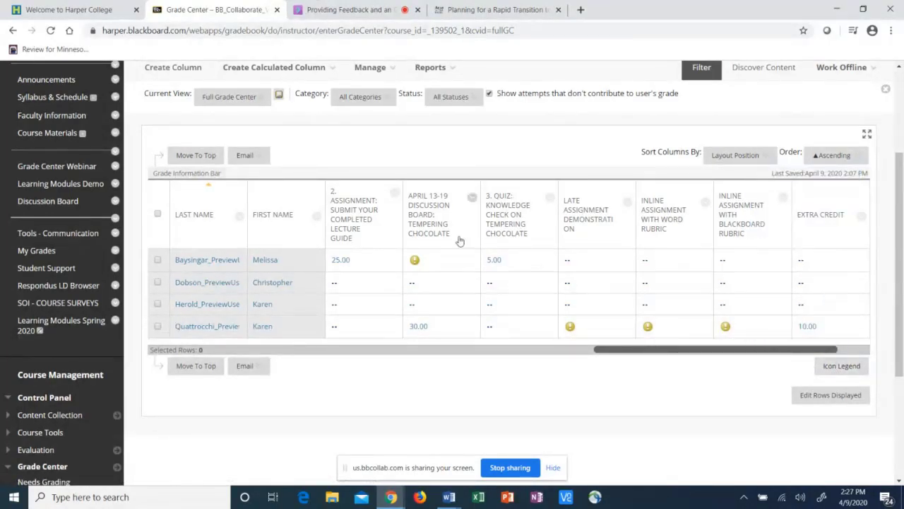
left_click(832, 368)
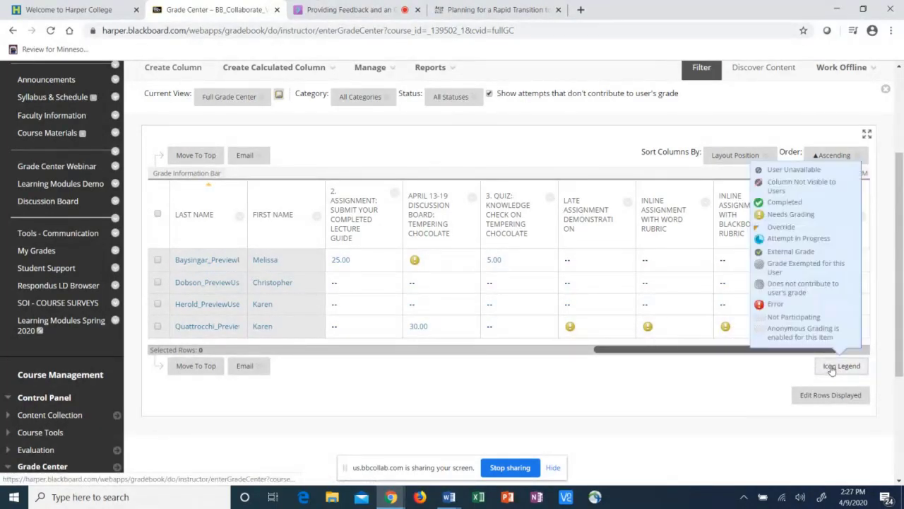
left_click(743, 381)
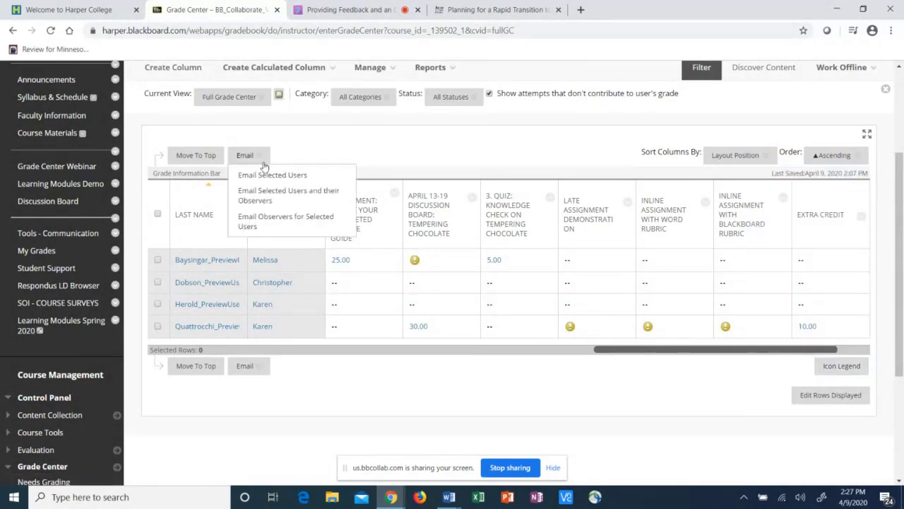
- Stop sharing the screen from the Blackboard Collaborate session stage
scroll(367, 141, "up", 3)
left_click(382, 10)
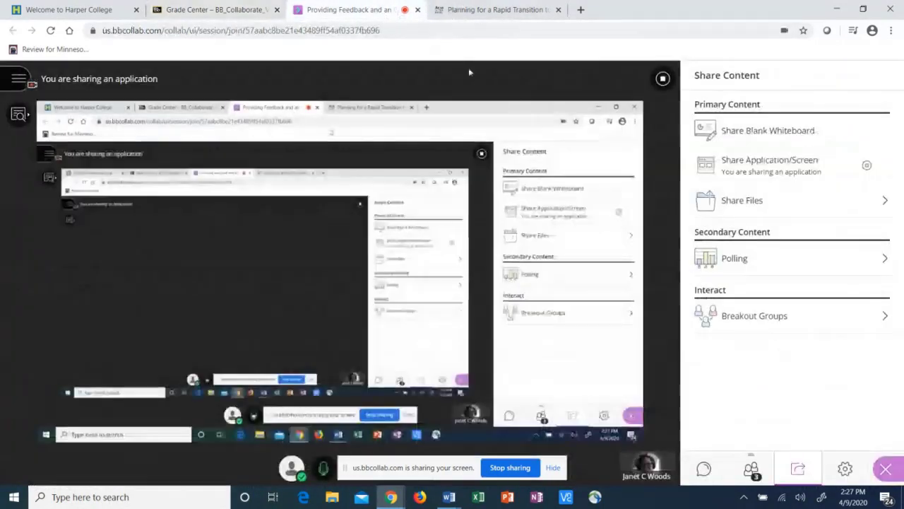
left_click(662, 79)
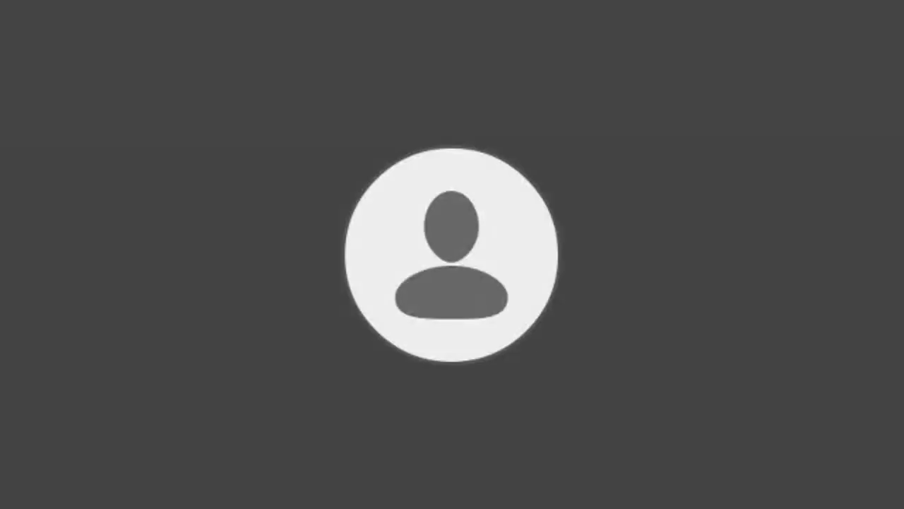
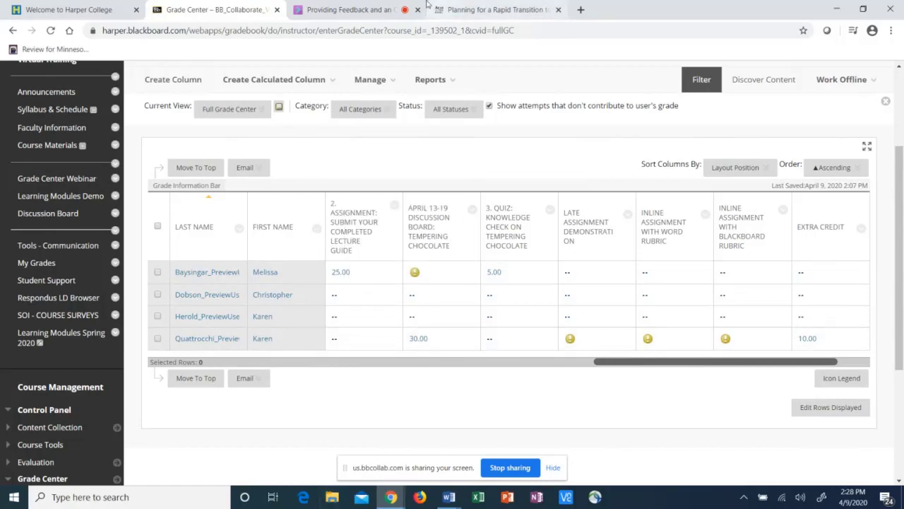
left_click(370, 10)
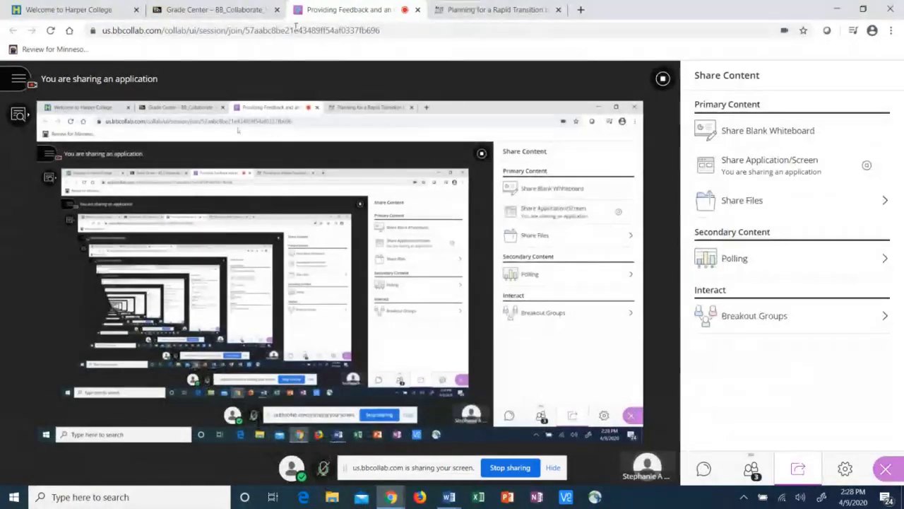
left_click(212, 10)
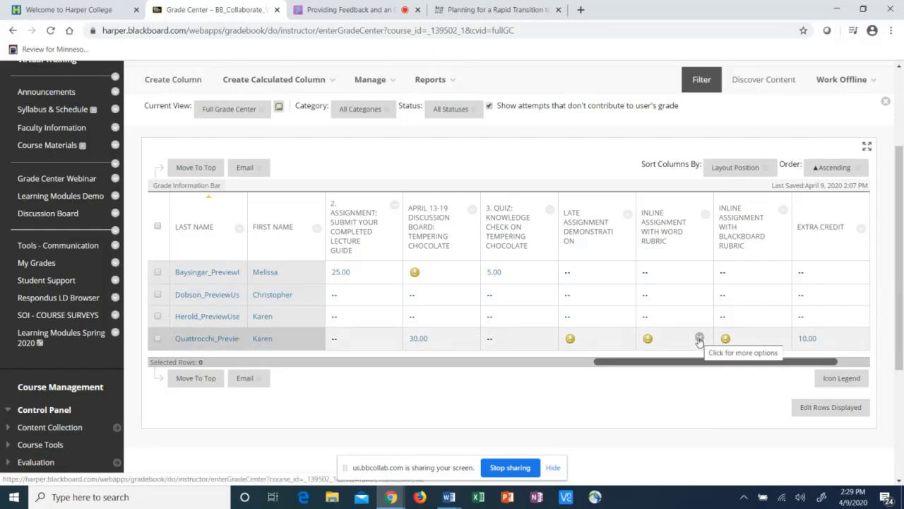
- Open Attempt 4/9/20 in the preview student's Word Rubric grade cell and expand Feedback to Learner
left_click(699, 340)
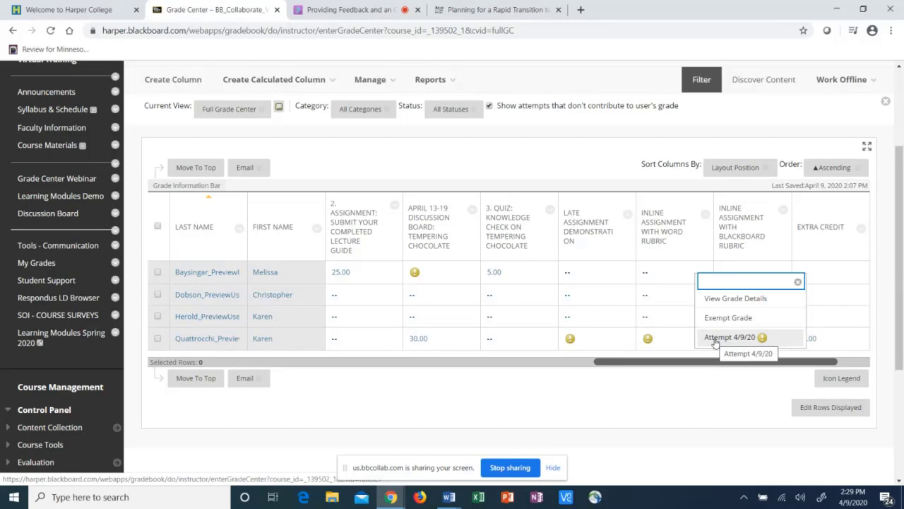
left_click(730, 337)
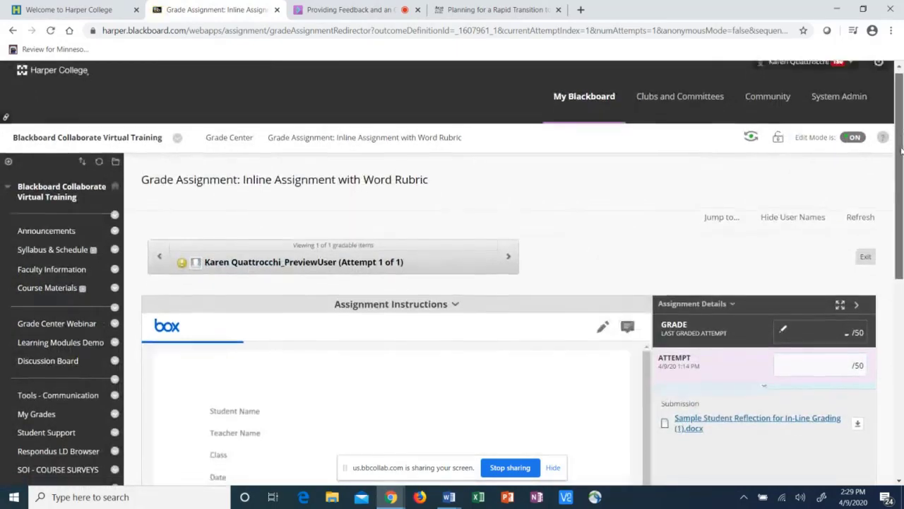
left_click_drag(900, 143, 902, 245)
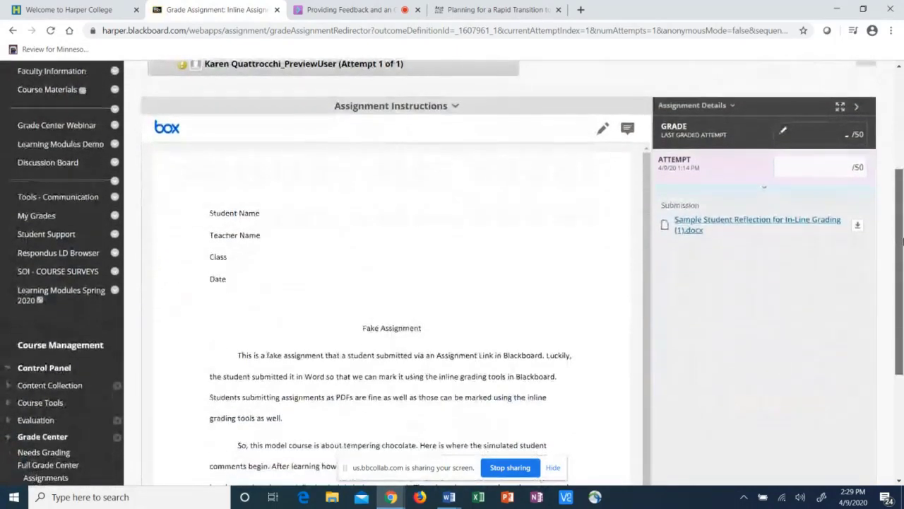
left_click(764, 188)
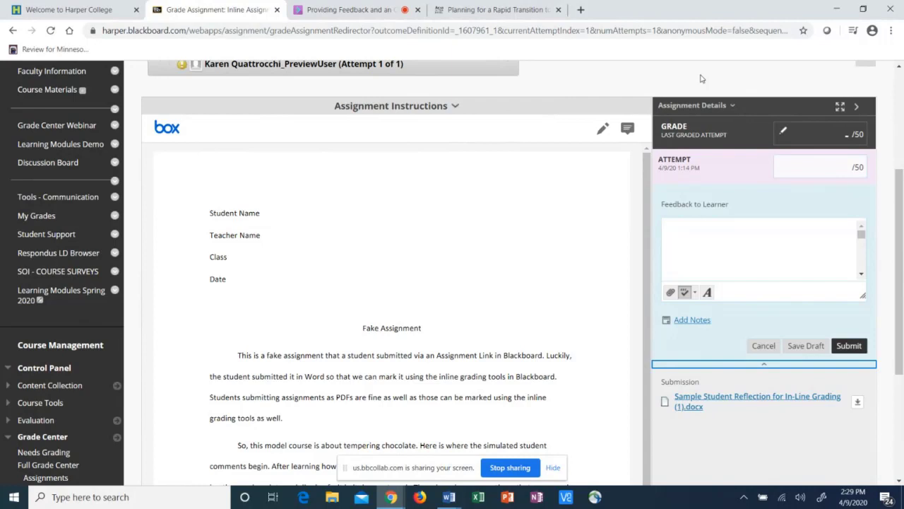
- Draw and save annotations: circle the Fake Assignment title, underline the inline-grading phrase, and mark beside 'well.'
left_click(602, 133)
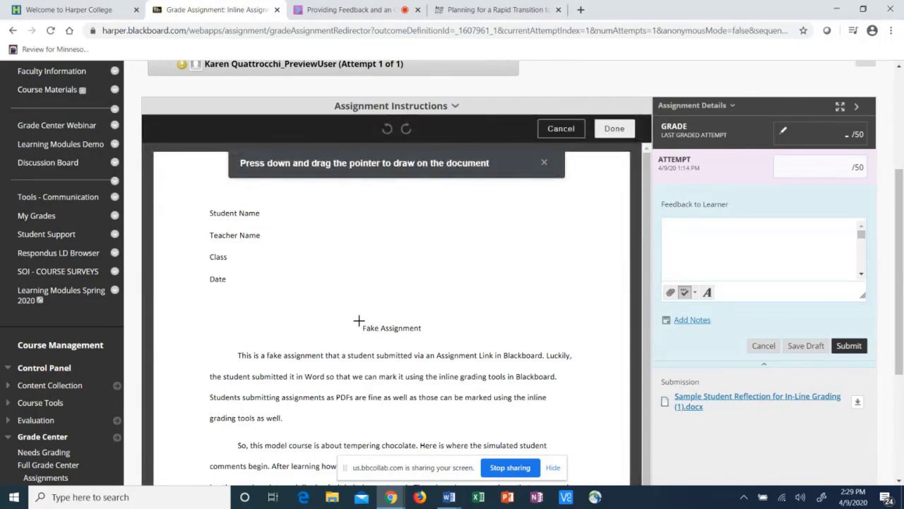
mouse_move(359, 318)
left_mouse_down()
mouse_move(359, 330)
mouse_move(424, 342)
mouse_move(388, 314)
mouse_move(359, 335)
left_mouse_up()
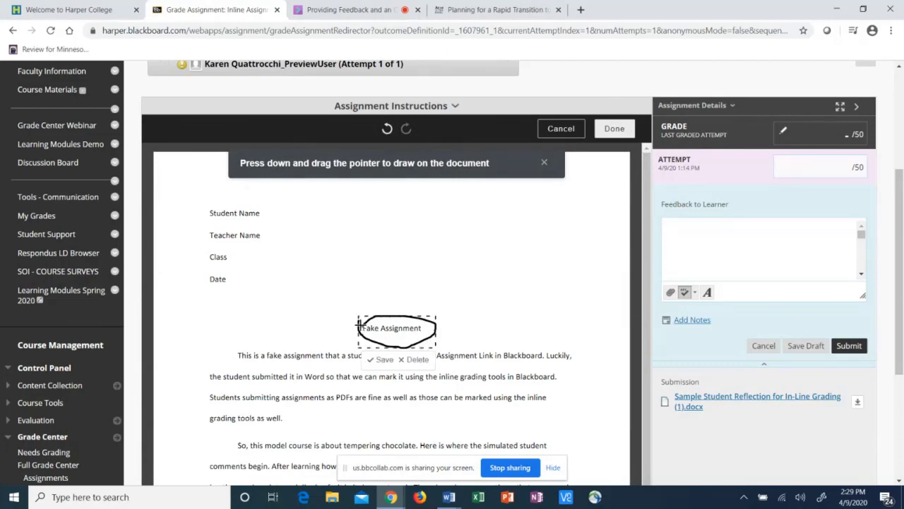
left_click(376, 360)
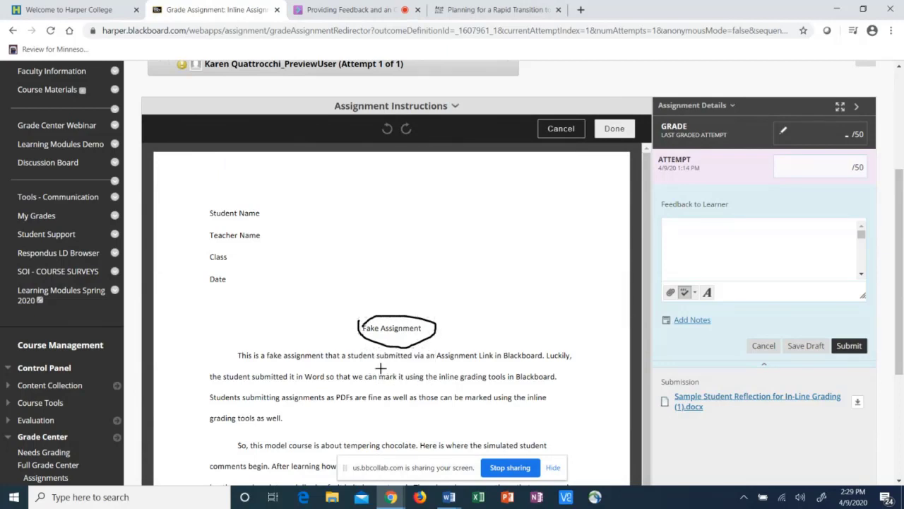
left_click_drag(395, 386, 565, 390)
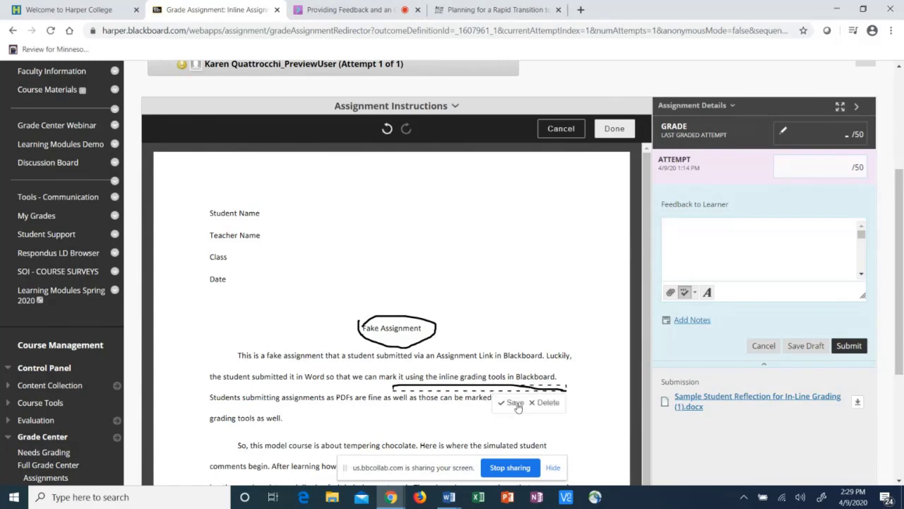
left_click(514, 402)
mouse_move(293, 412)
left_mouse_down()
mouse_move(308, 422)
mouse_move(298, 427)
left_mouse_up()
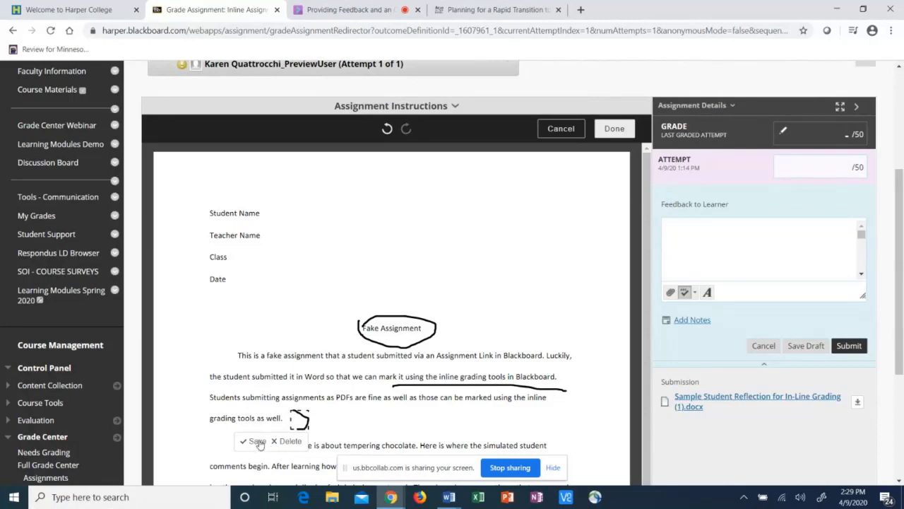
left_click(260, 446)
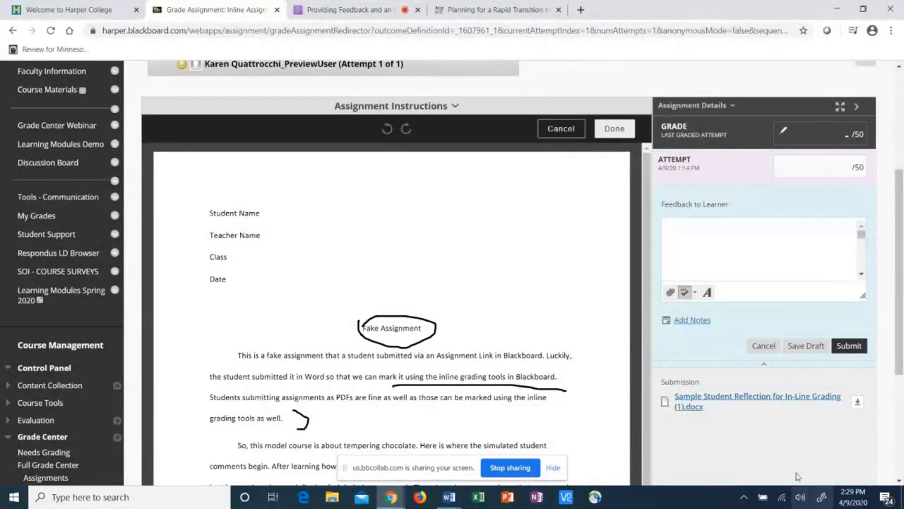
left_click(613, 129)
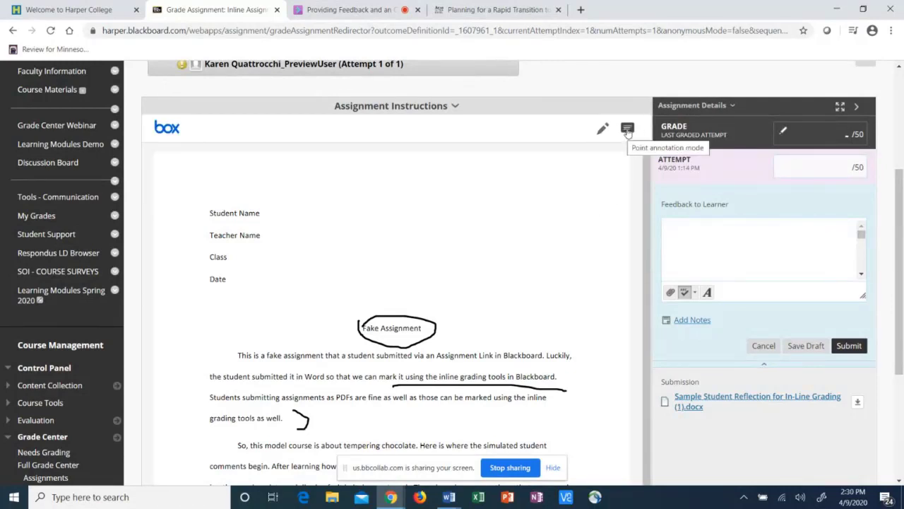
- Post two 'Good Job!' point comments, one beside 'Luckily,' and one at the paragraph's left edge
left_click(627, 130)
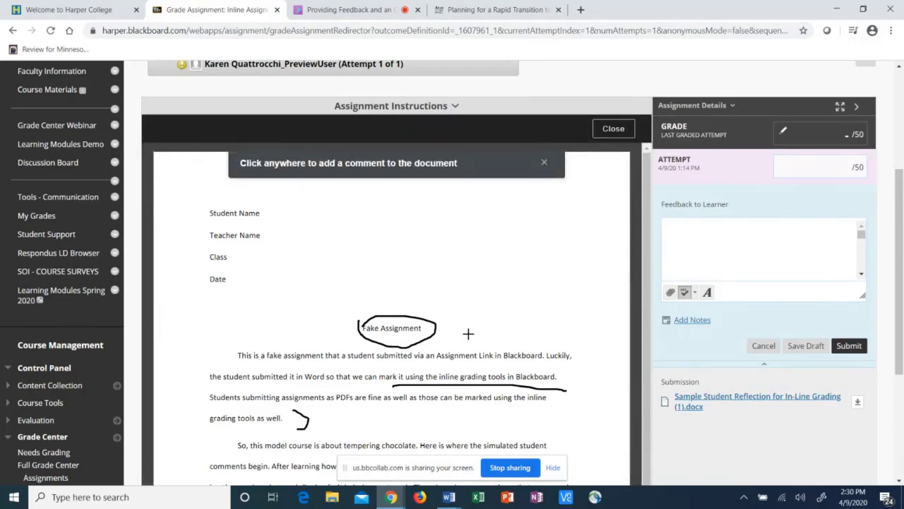
left_click(546, 348)
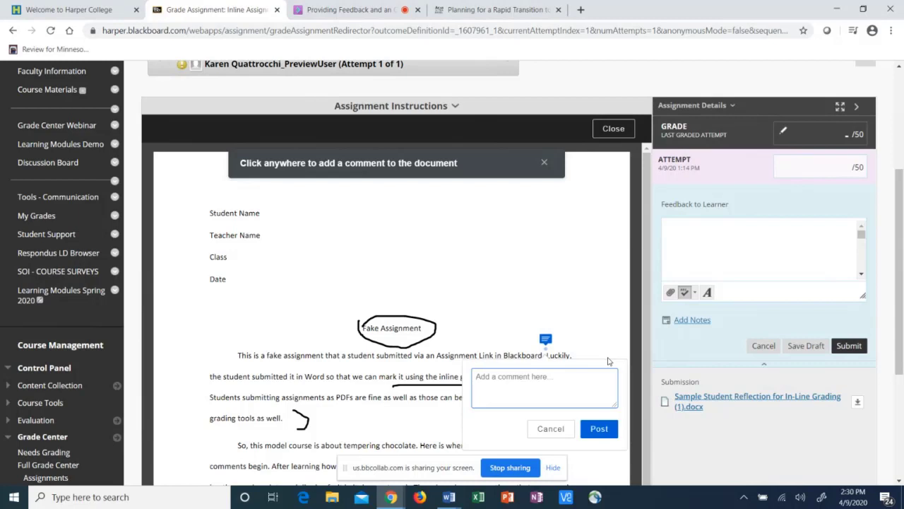
type("Good Job")
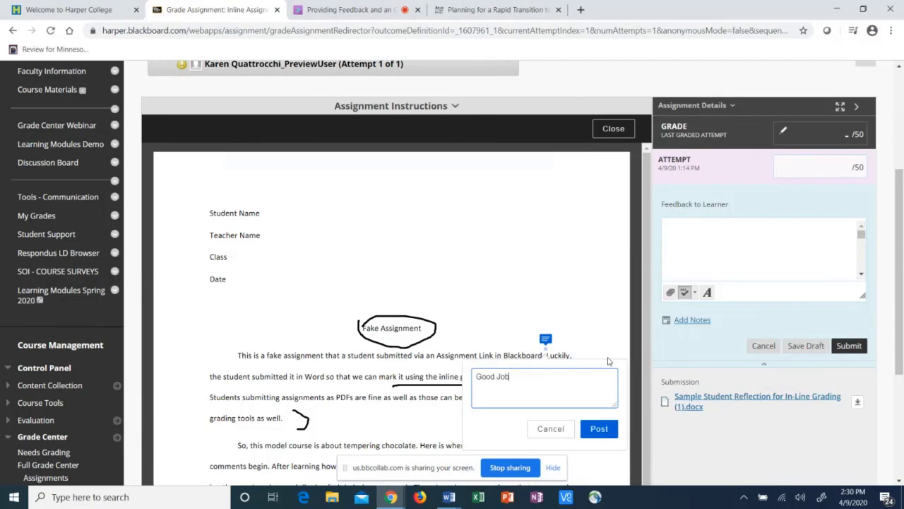
type("!")
left_click(596, 429)
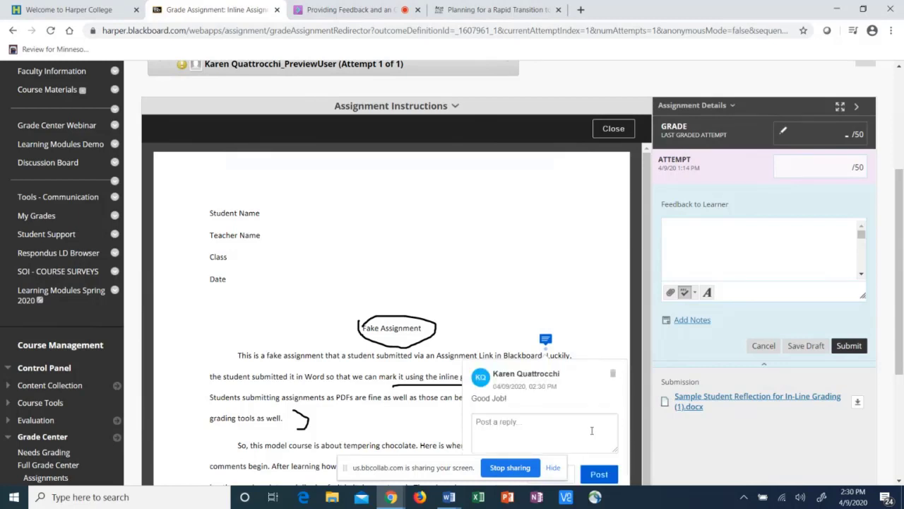
left_click(219, 369)
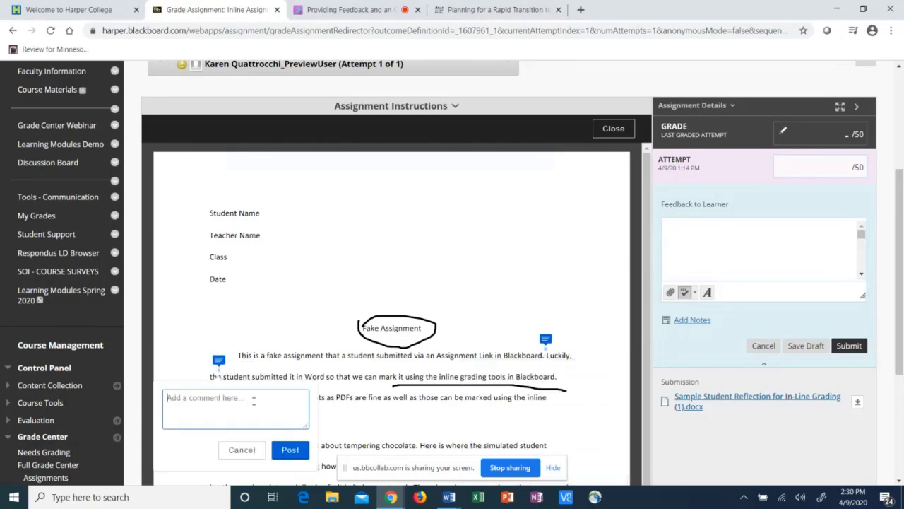
type("Good Job!")
left_click(292, 450)
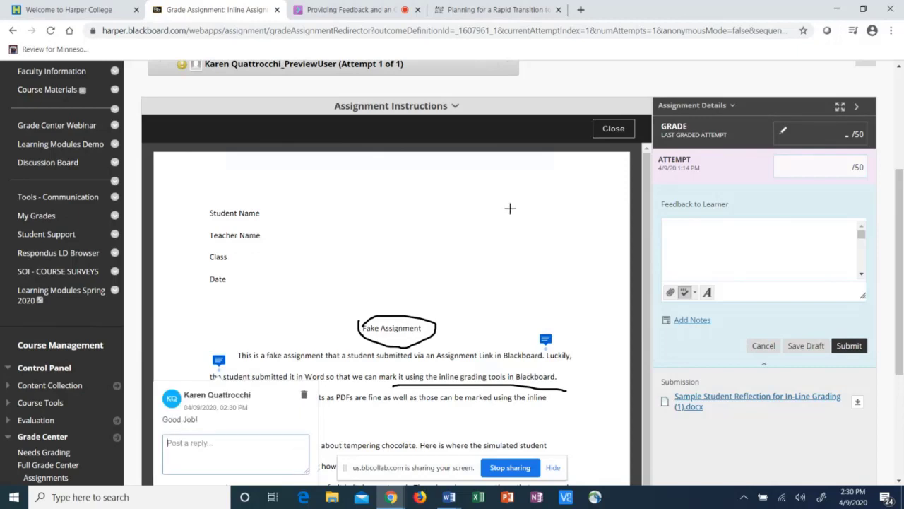
left_click(610, 129)
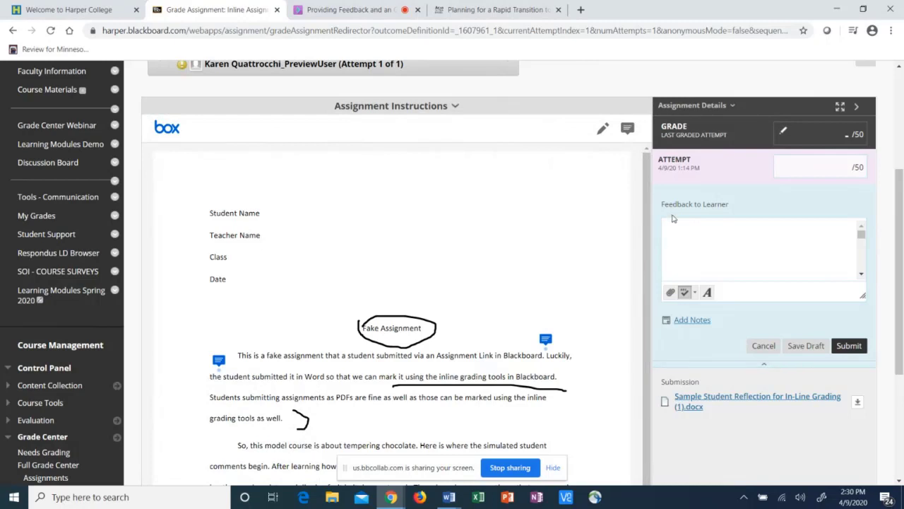
scroll(601, 319, "down", 1)
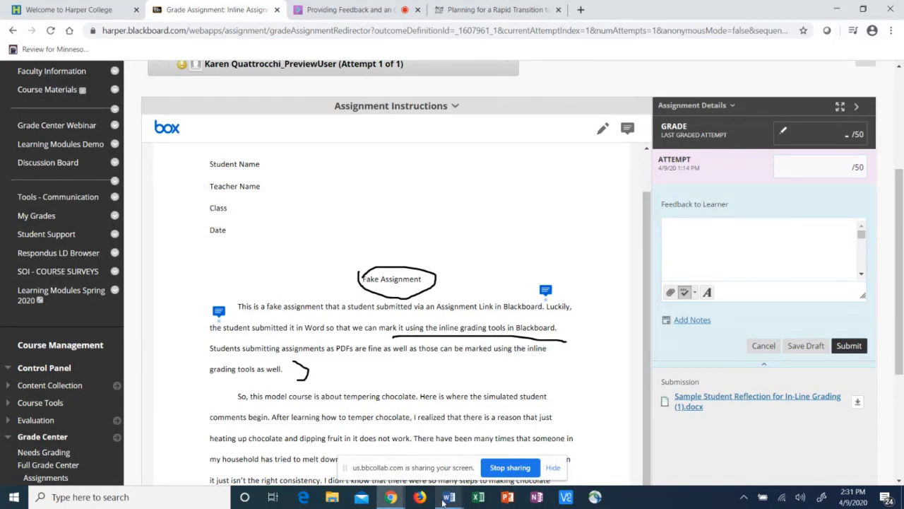
- Bring the Word rubric forward, scroll to its feedback comments, and dismiss the Chrome news notification
mouse_move(445, 500)
left_click(412, 467)
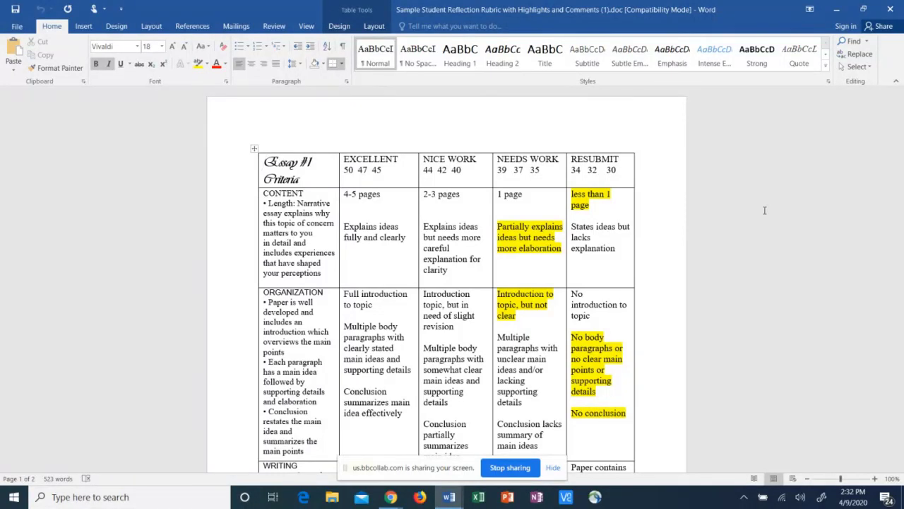
left_click_drag(902, 158, 862, 321)
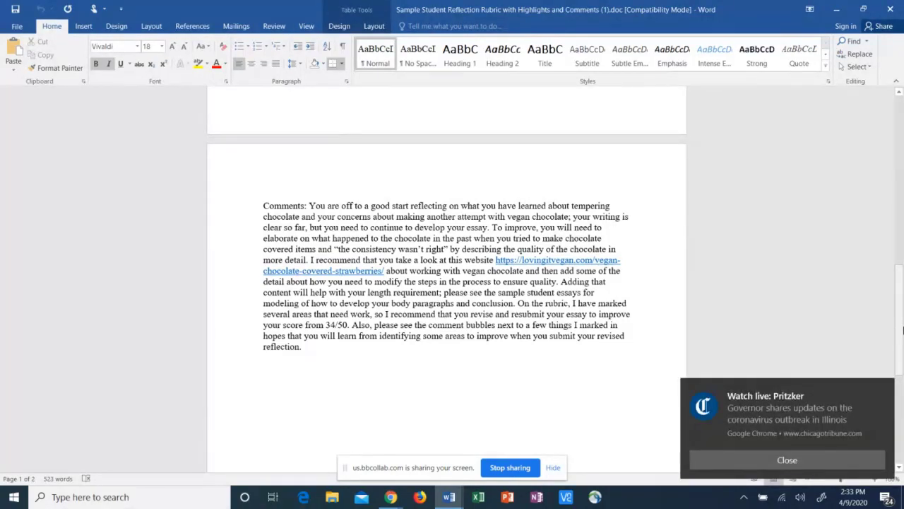
left_click(886, 389)
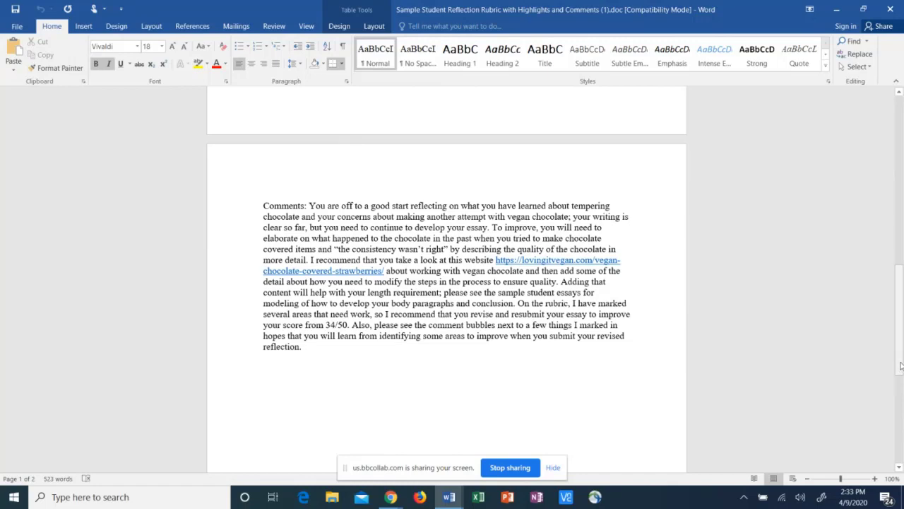
- Copy the entire Word rubric document and return to the Blackboard grading page in Chrome
left_click_drag(901, 365, 901, 185)
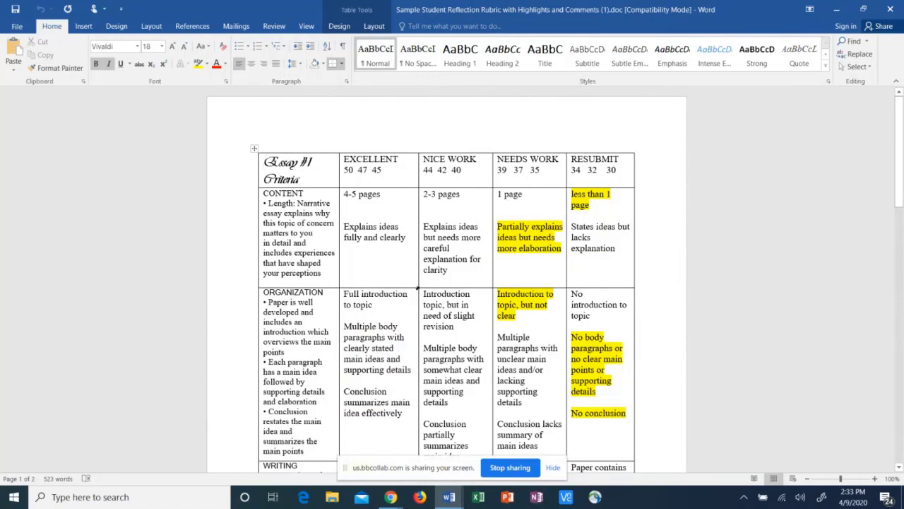
key("ctrl+a")
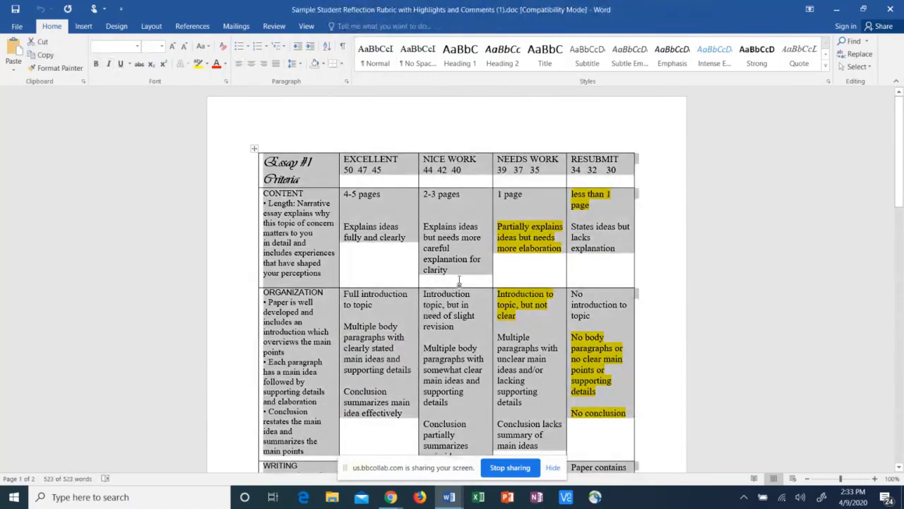
right_click(473, 256)
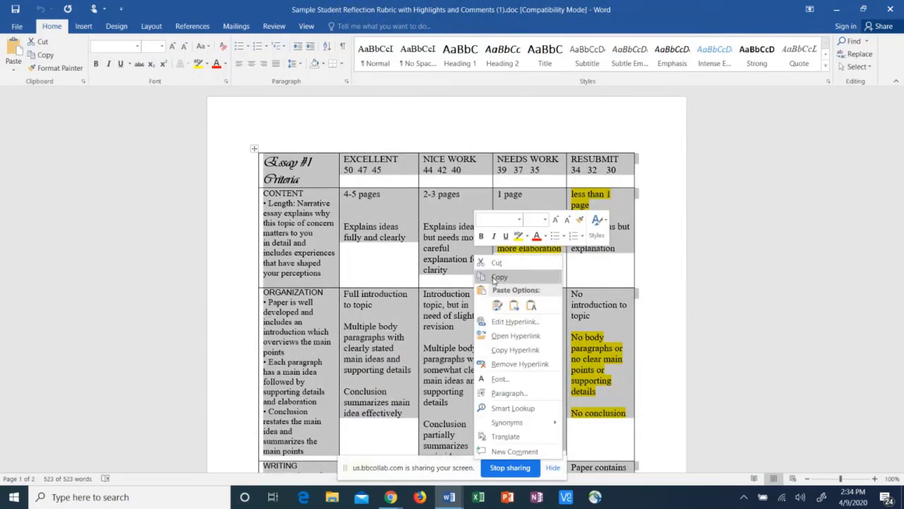
left_click(497, 277)
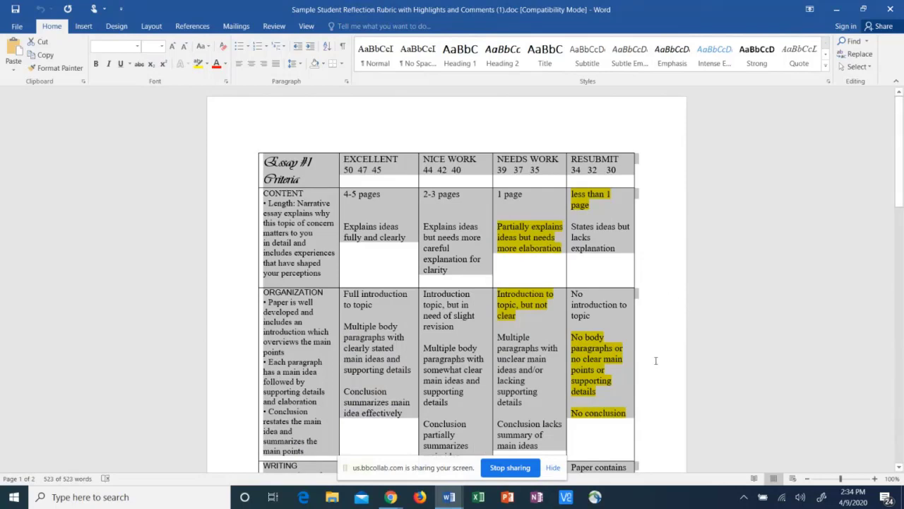
left_click(391, 498)
- Paste the copied Essay #1 rubric table into the Feedback to Learner box with Ctrl+V
left_click(341, 458)
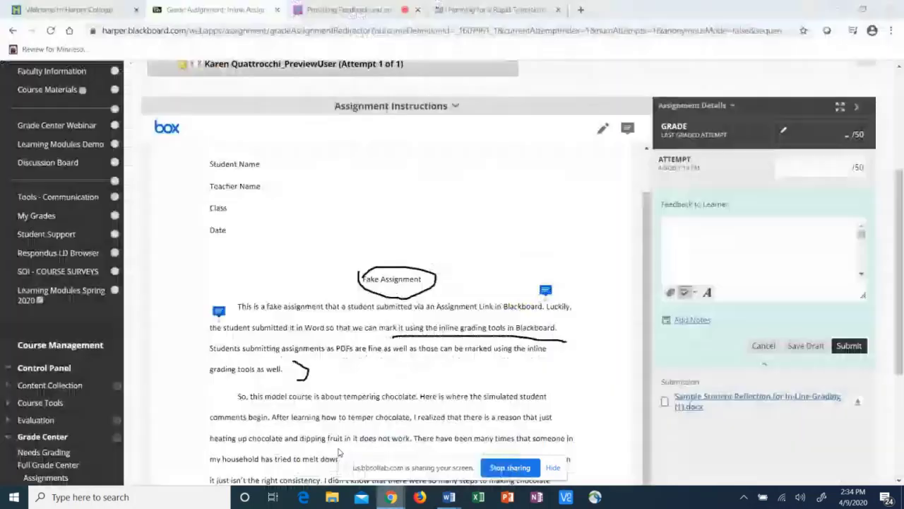
left_click(683, 234)
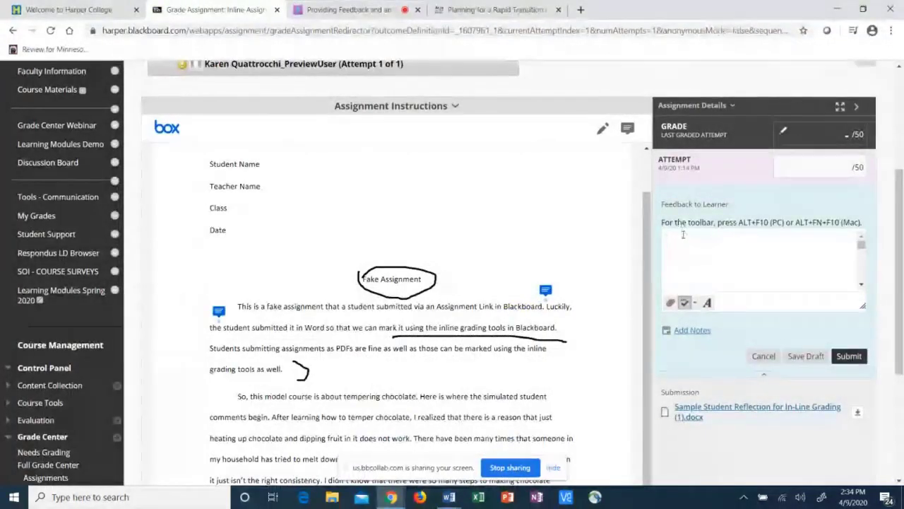
right_click(684, 235)
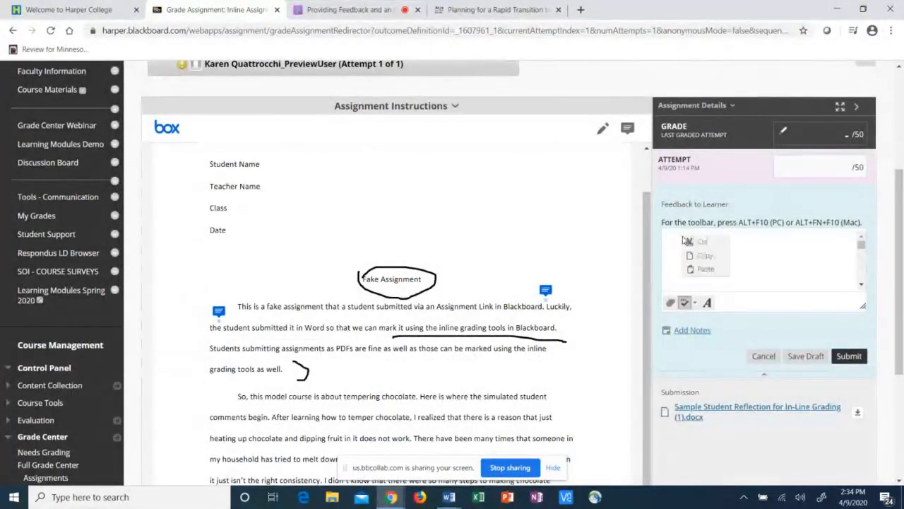
left_click(705, 269)
left_click(549, 131)
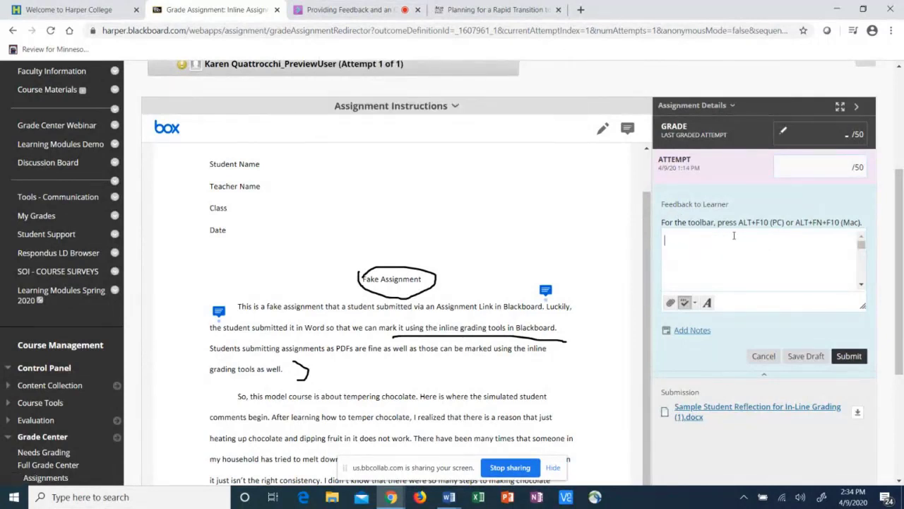
key("ctrl+v")
left_click_drag(862, 279, 861, 245)
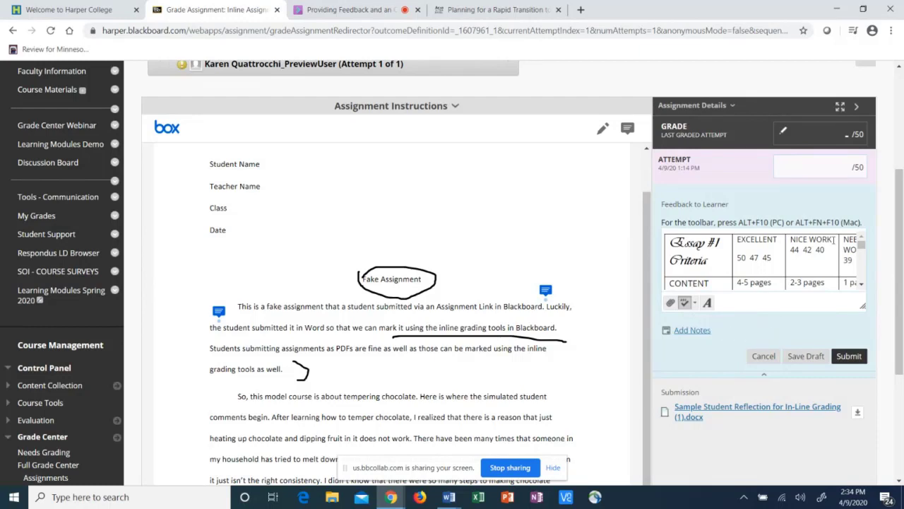
left_click(847, 164)
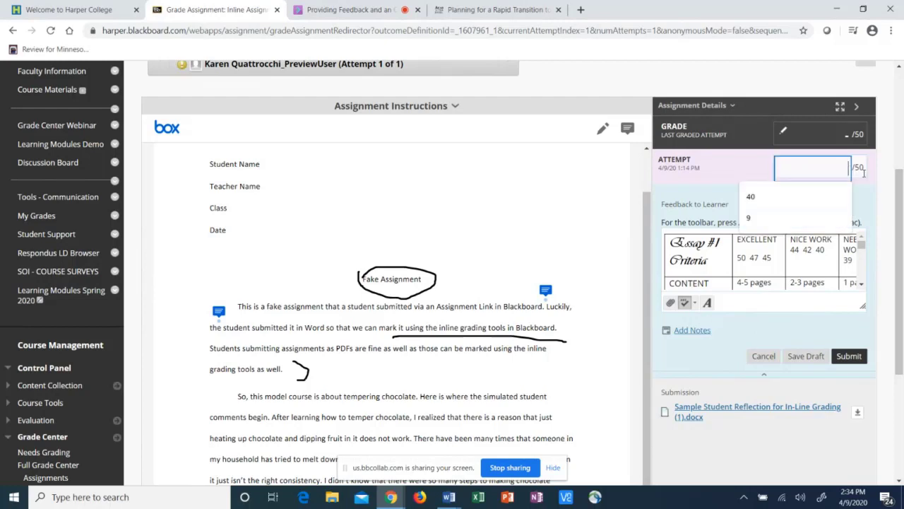
- Submit 40 as the attempt grade, confirm 40.00 in the Grade Center, then bring up Word's comments rubric
left_click(773, 198)
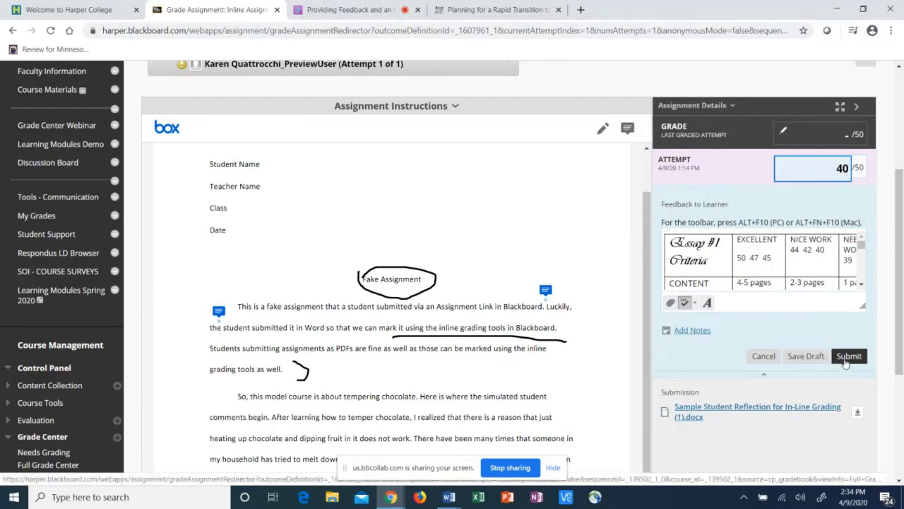
left_click(849, 357)
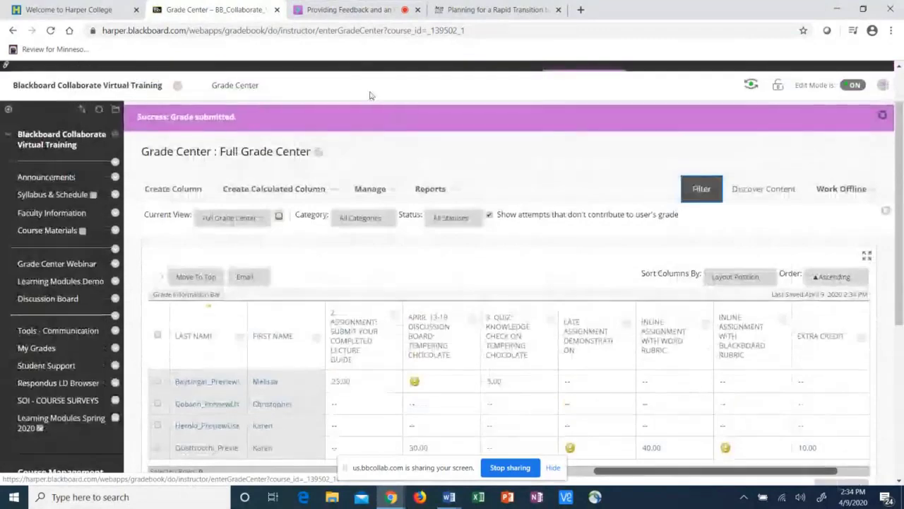
key("ctrl+Tab")
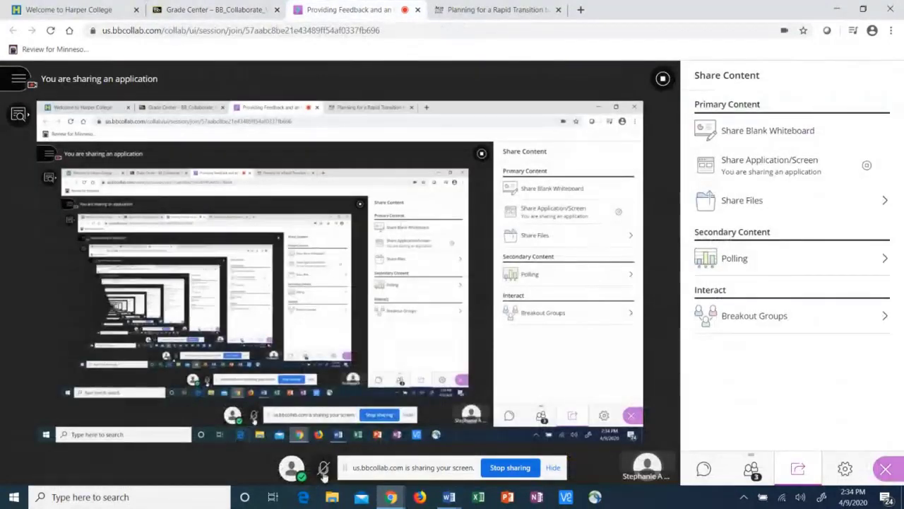
left_click(223, 14)
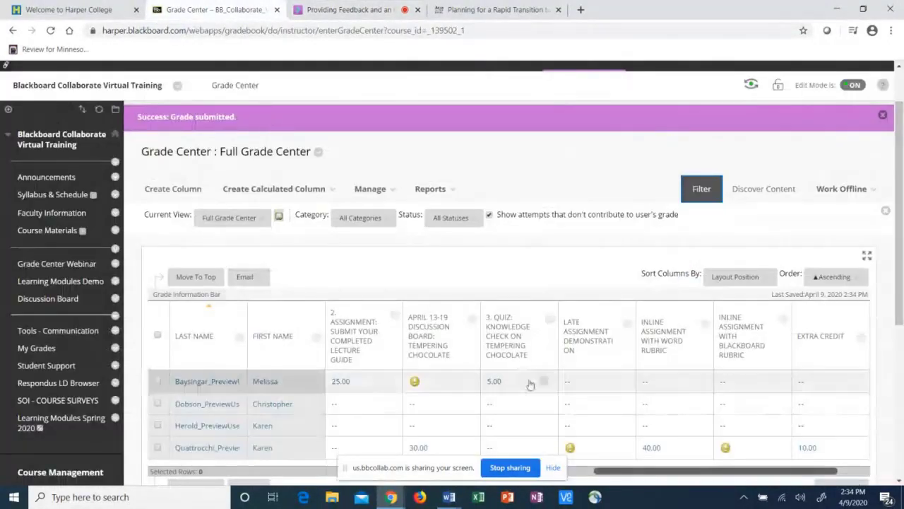
scroll(524, 431, "down", 1)
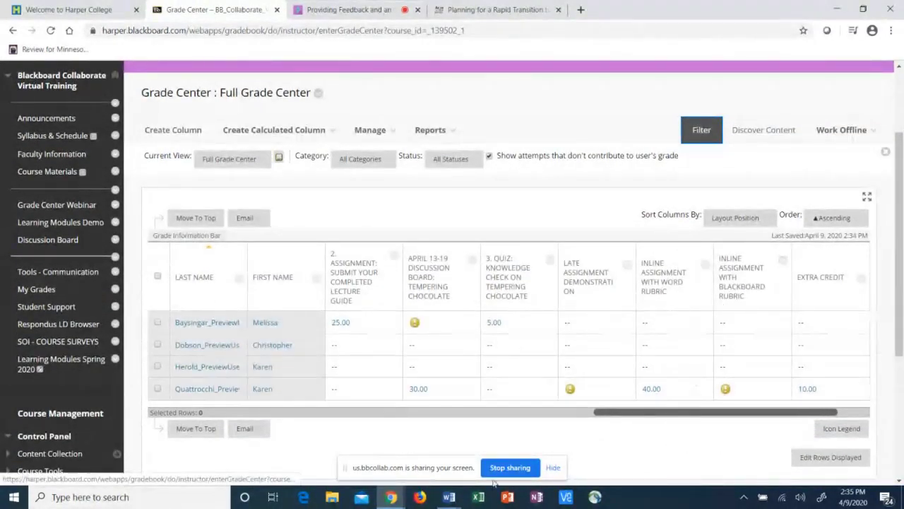
mouse_move(449, 496)
left_click(494, 448)
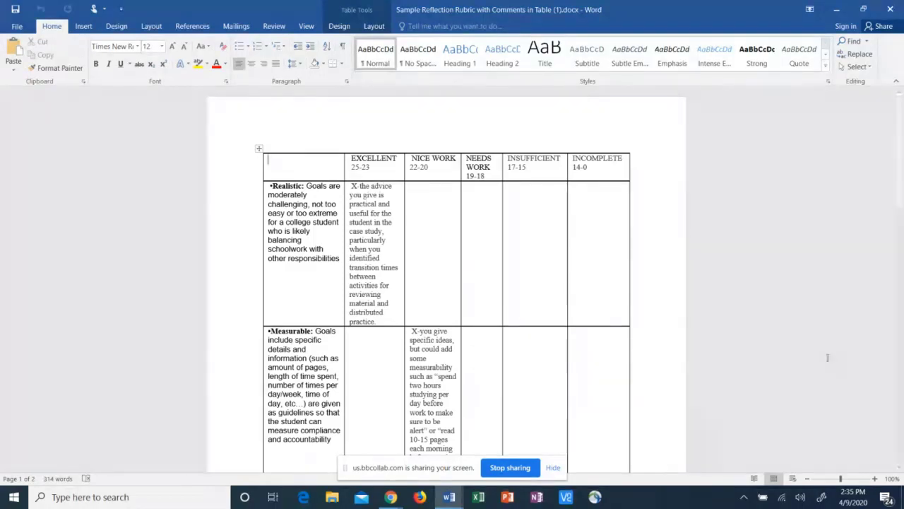
- Zoom the Word rubric to 110%, review its table comments through page 2, then minimize Word
left_click(874, 483)
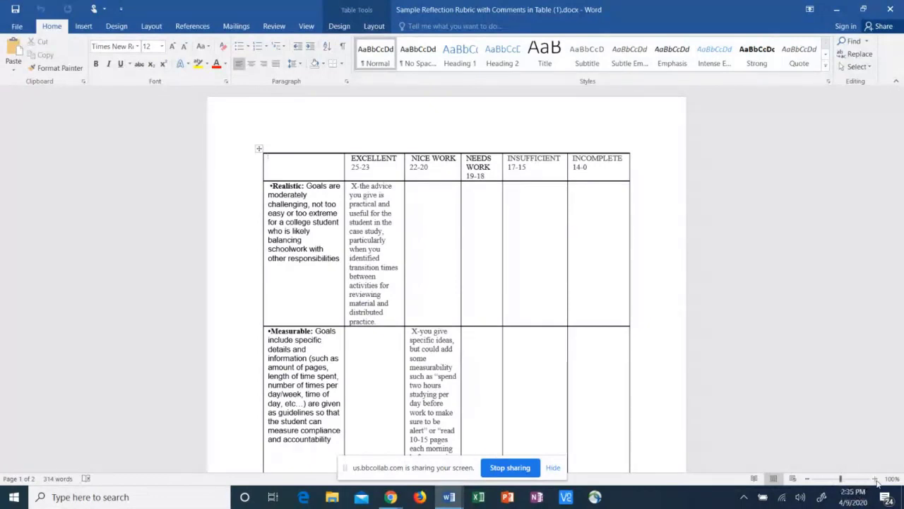
scroll(764, 410, "down", 3)
scroll(765, 408, "down", 12)
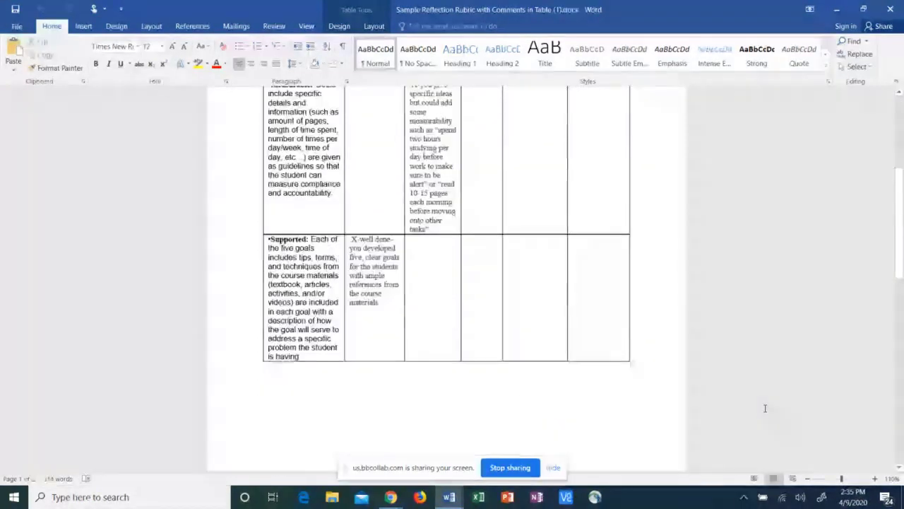
scroll(772, 400, "down", 1)
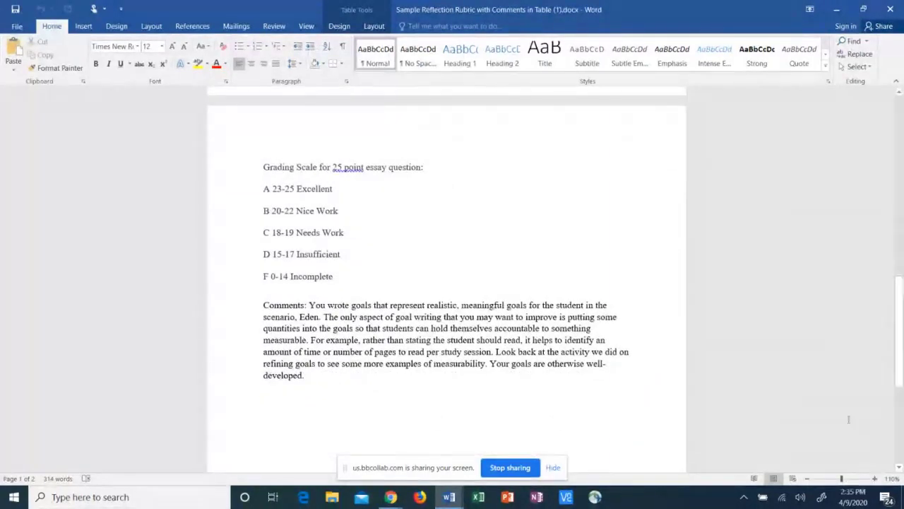
scroll(826, 398, "down", 5)
scroll(826, 397, "down", 2)
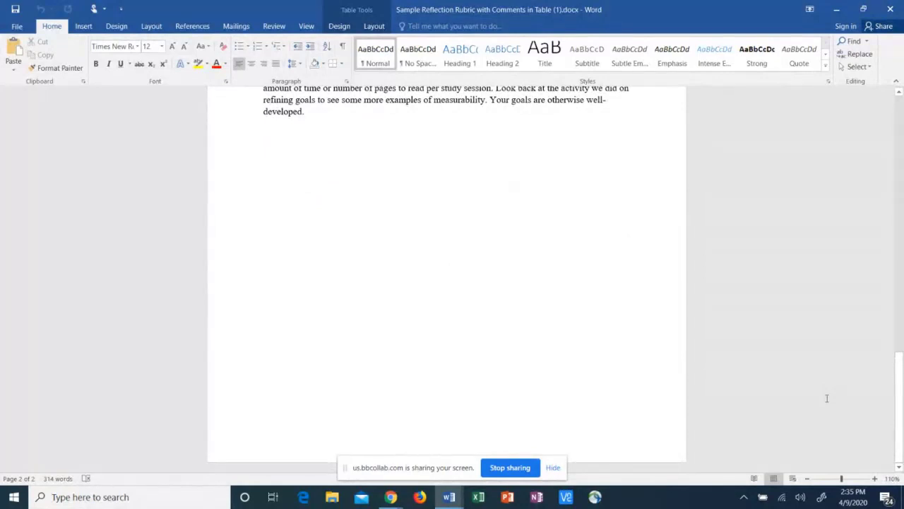
scroll(827, 397, "up", 3)
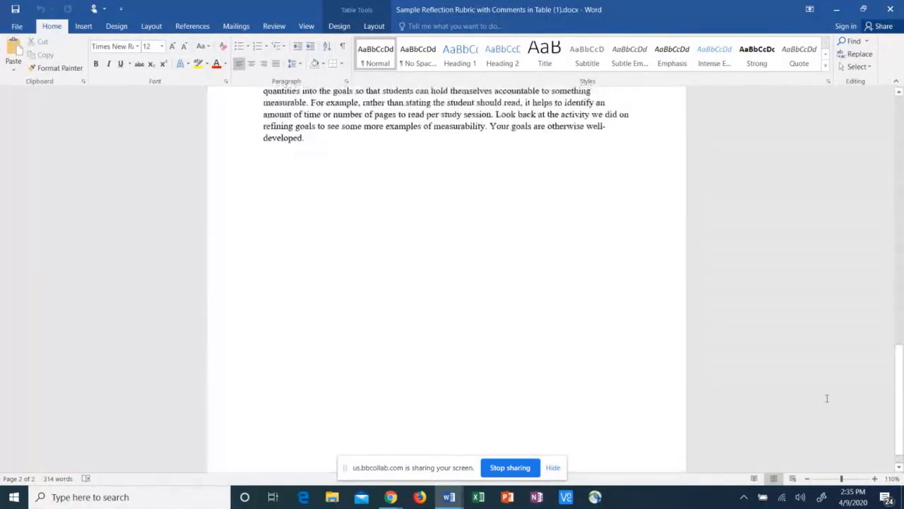
scroll(827, 397, "up", 4)
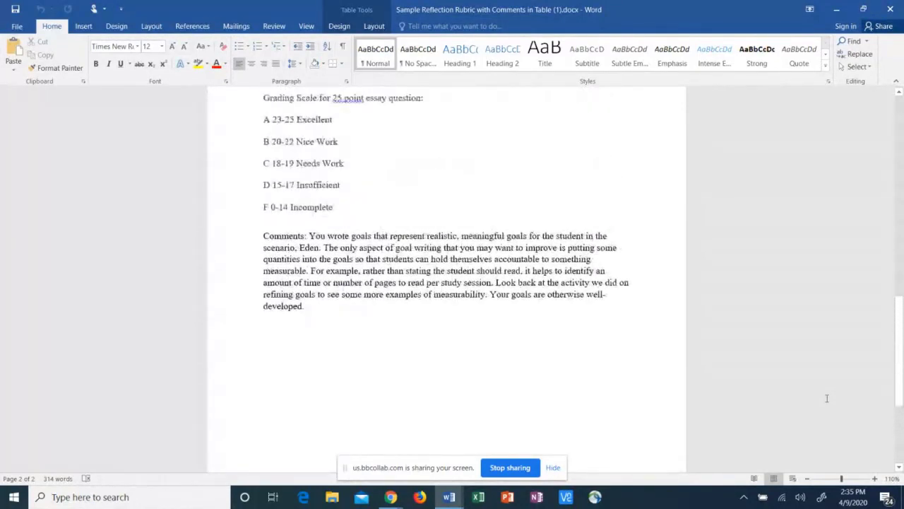
left_click(830, 16)
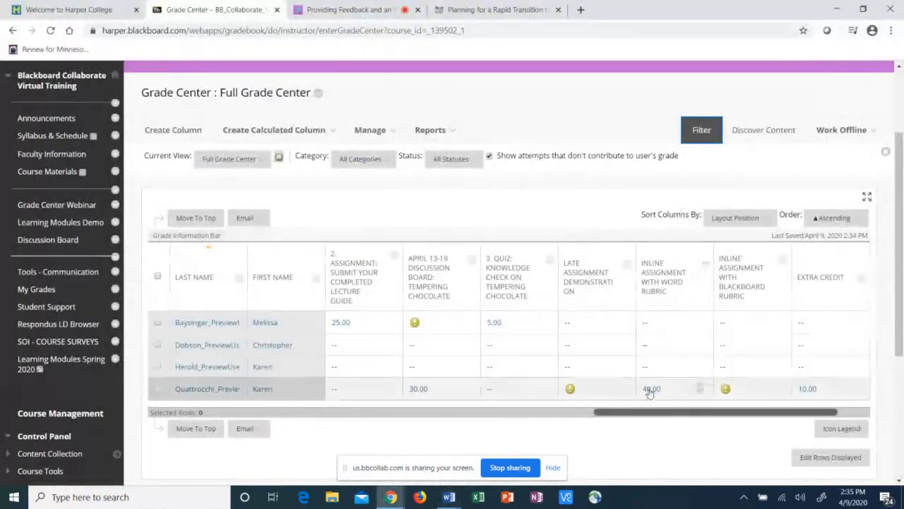
left_click(700, 387)
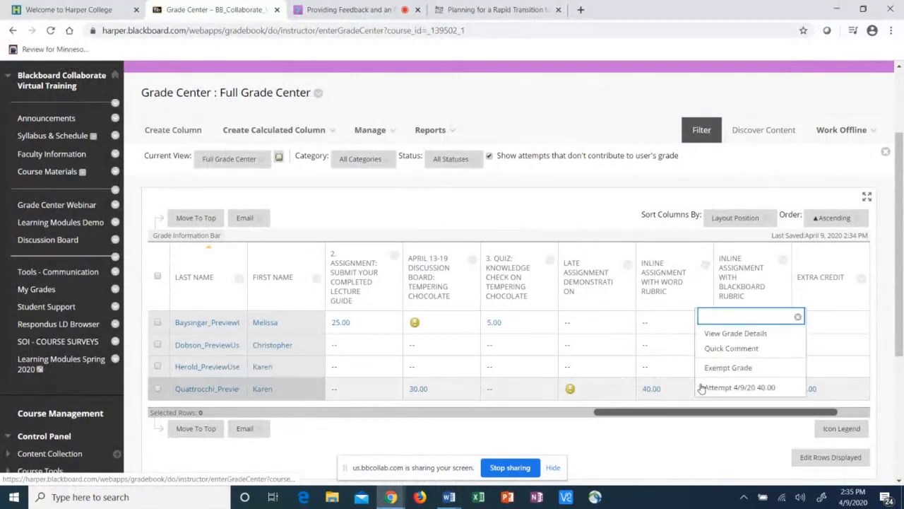
left_click(735, 387)
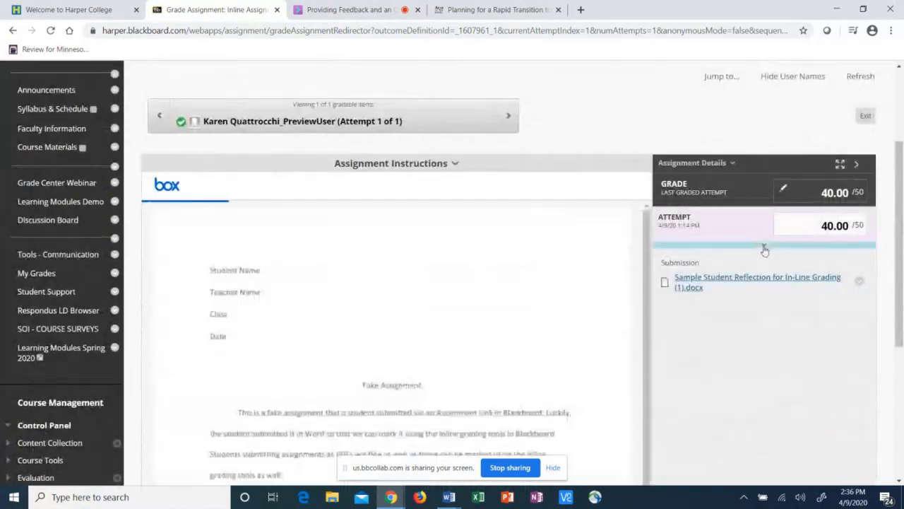
scroll(763, 250, "down", 2)
left_click(764, 107)
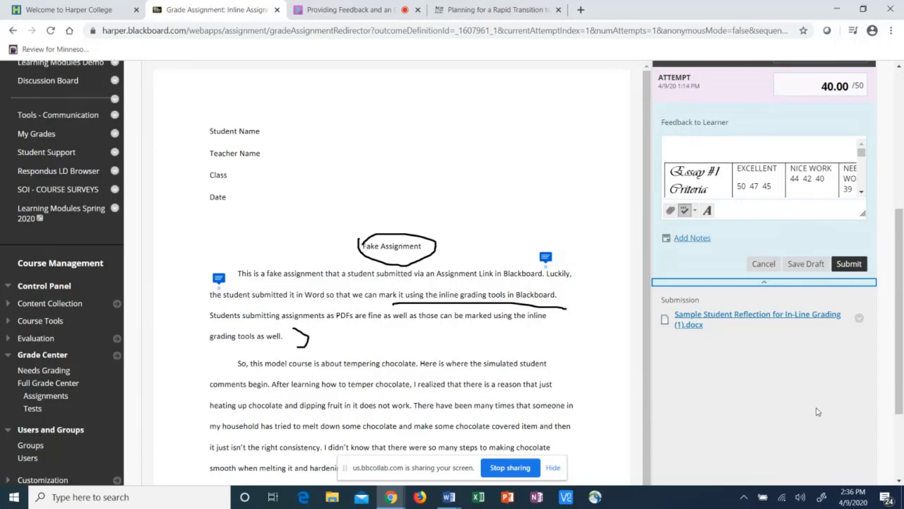
scroll(818, 412, "up", 4)
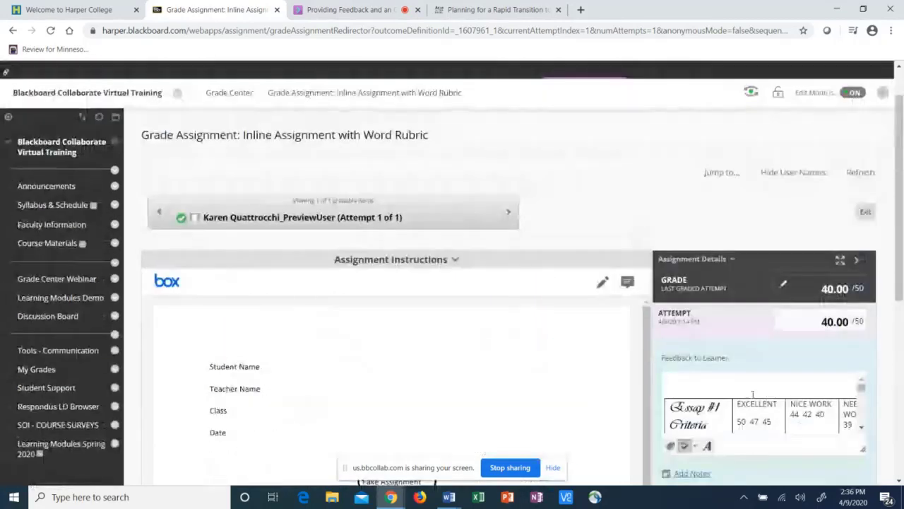
left_click(226, 92)
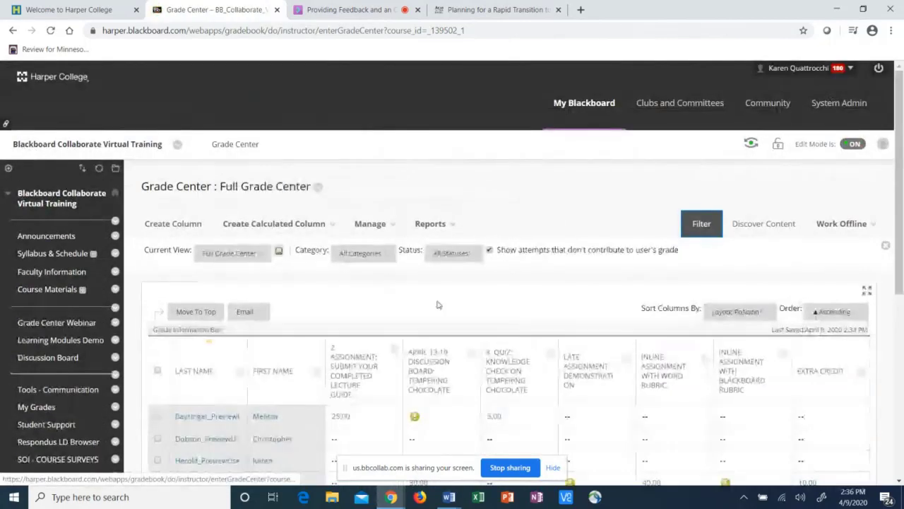
- Expand Course Tools in the Control Panel and open the Rubrics page
scroll(548, 307, "down", 1)
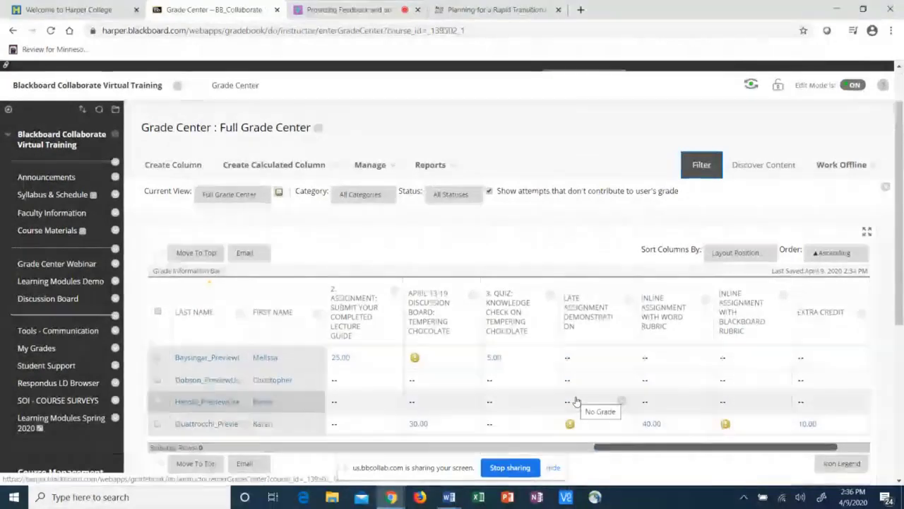
left_click_drag(901, 304, 900, 320)
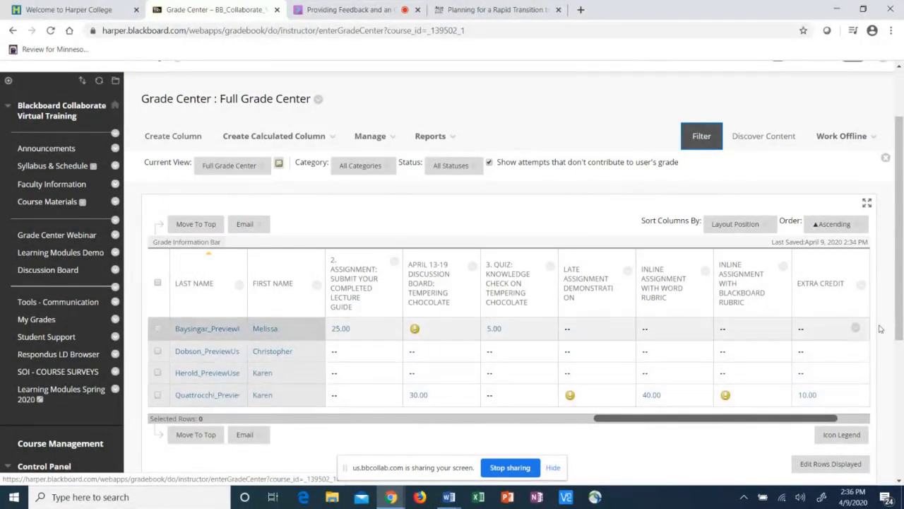
left_click_drag(901, 277, 902, 290)
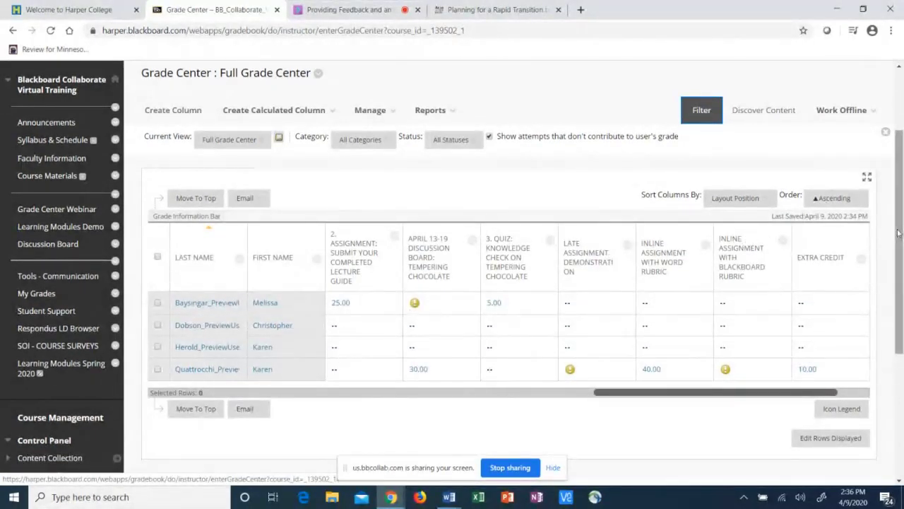
left_click_drag(902, 233, 901, 250)
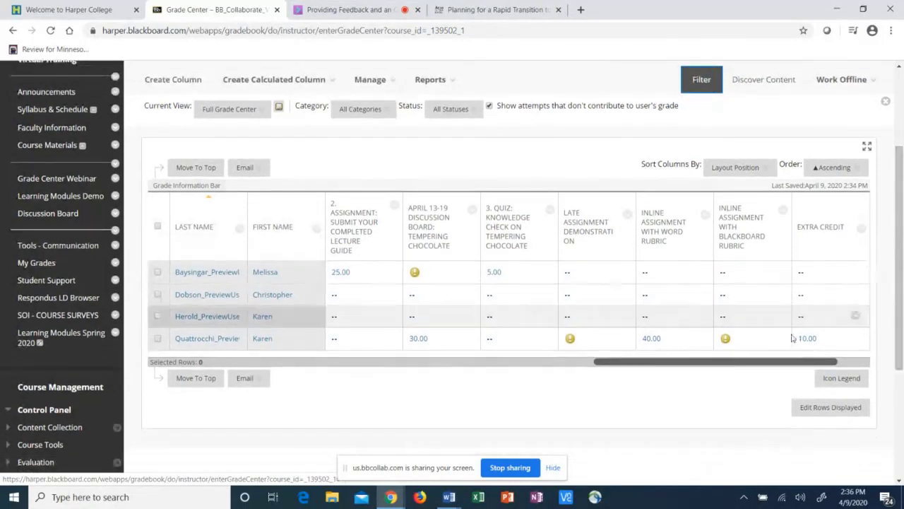
left_click_drag(899, 297, 899, 355)
left_click(49, 330)
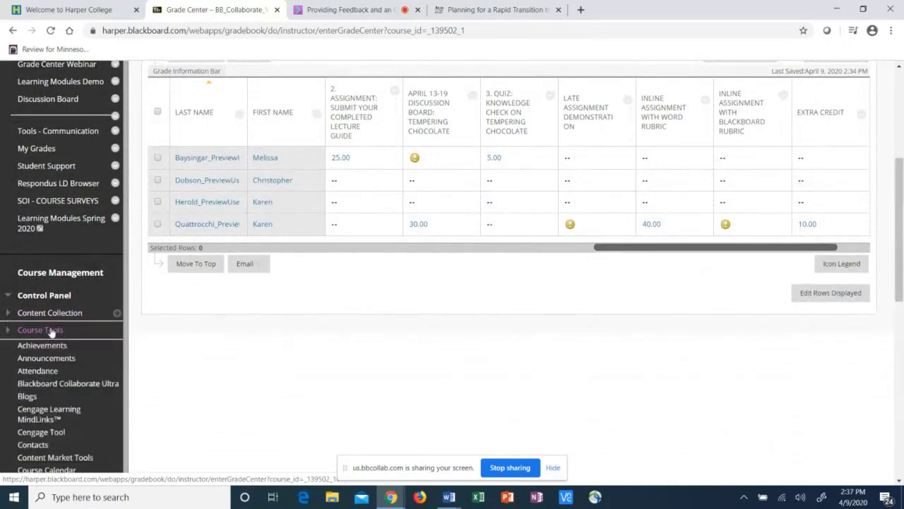
scroll(53, 331, "down", 5)
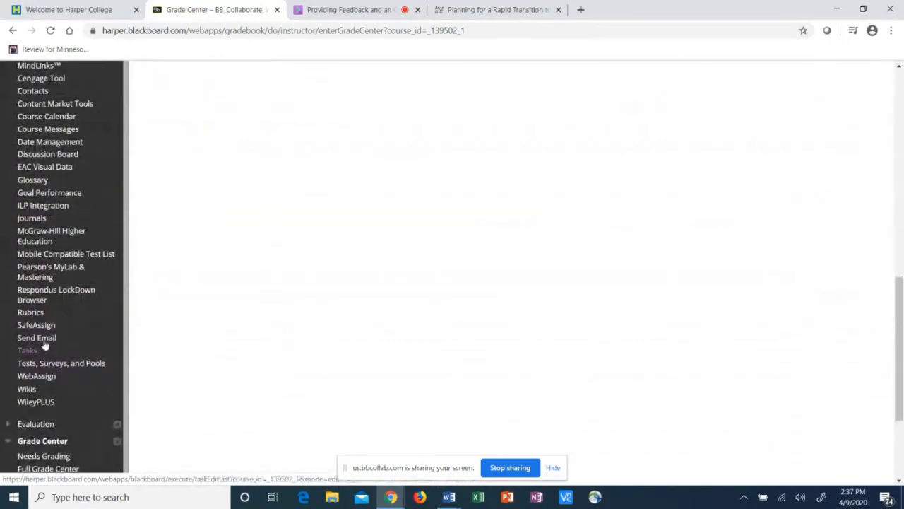
left_click(30, 313)
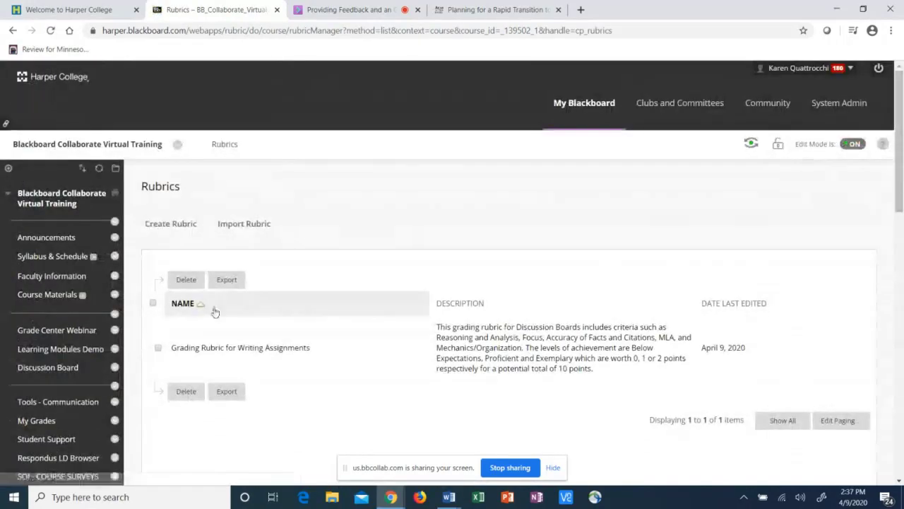
left_click(172, 224)
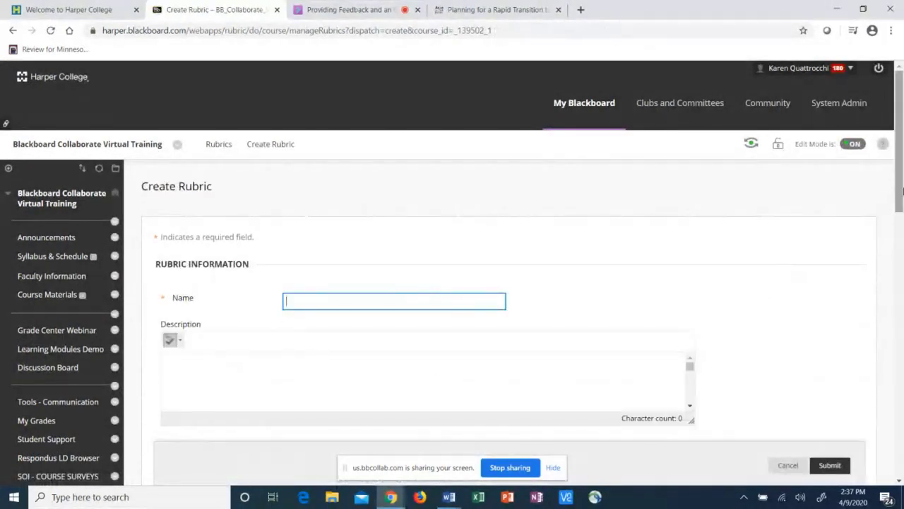
left_click_drag(899, 212, 900, 353)
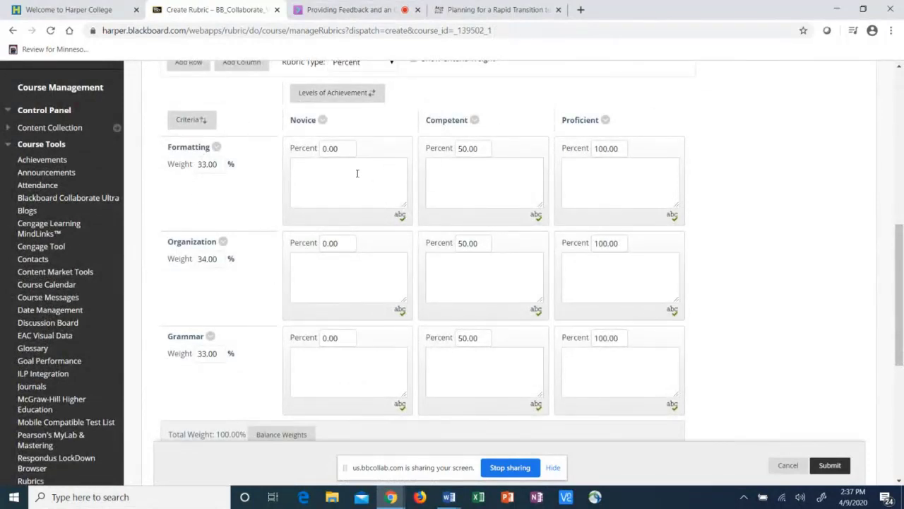
scroll(514, 93, "up", 1)
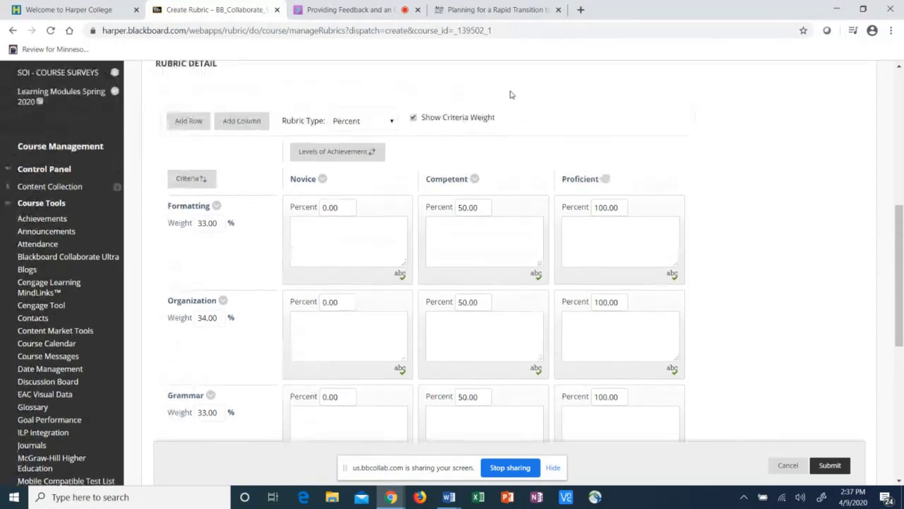
left_click(396, 125)
left_click(352, 195)
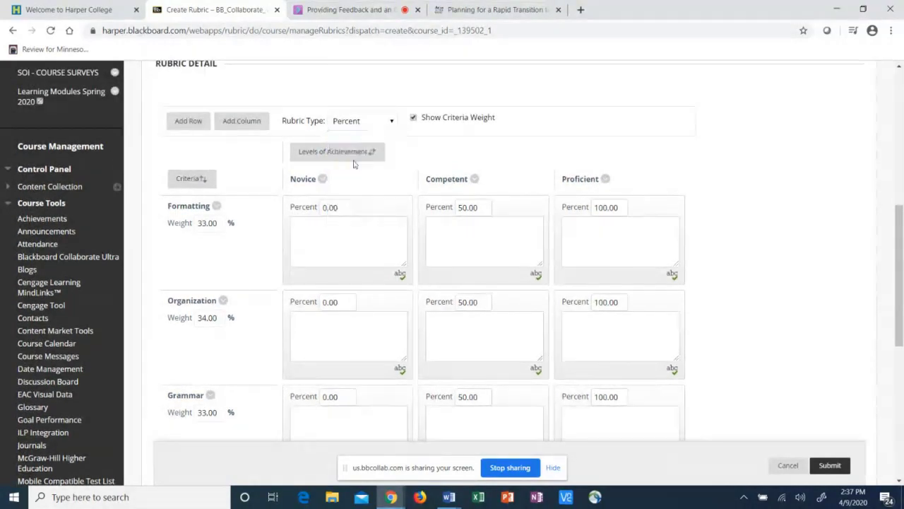
key("Up")
key("Up")
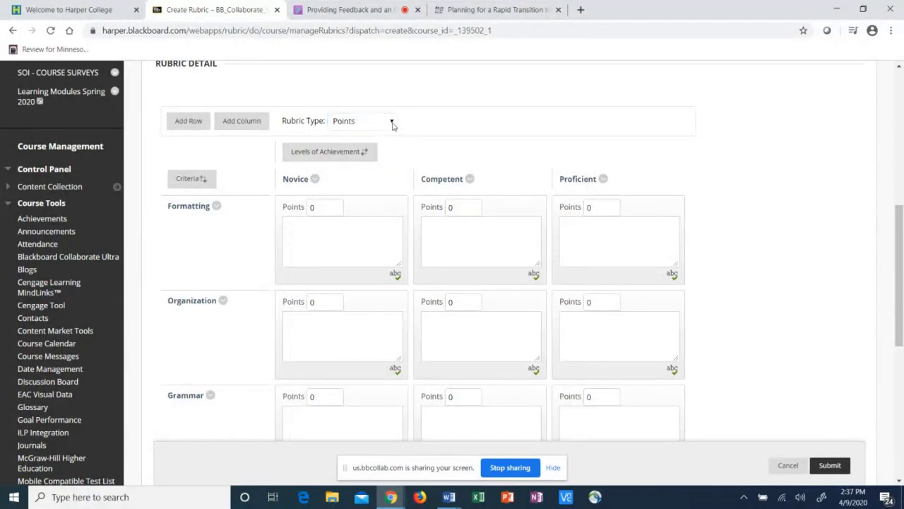
left_click(392, 122)
left_click(378, 179)
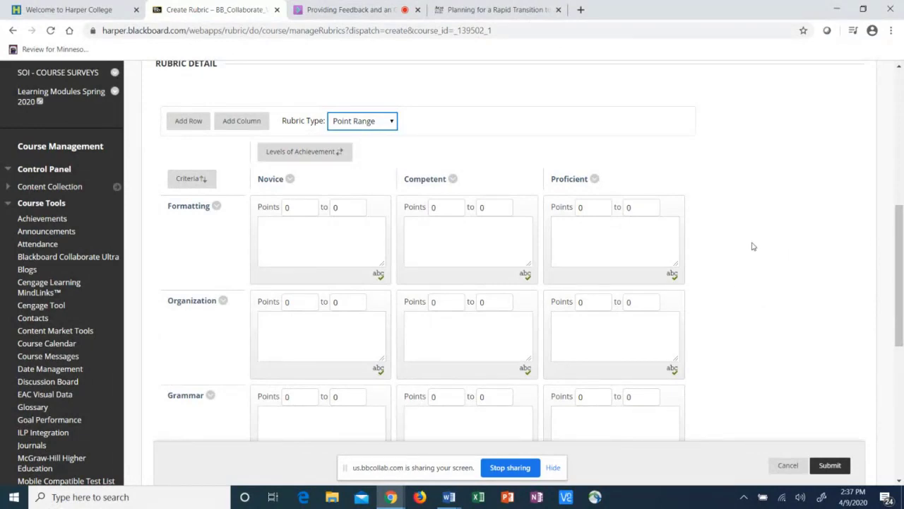
scroll(747, 244, "up", 2)
scroll(747, 244, "down", 2)
left_click(785, 466)
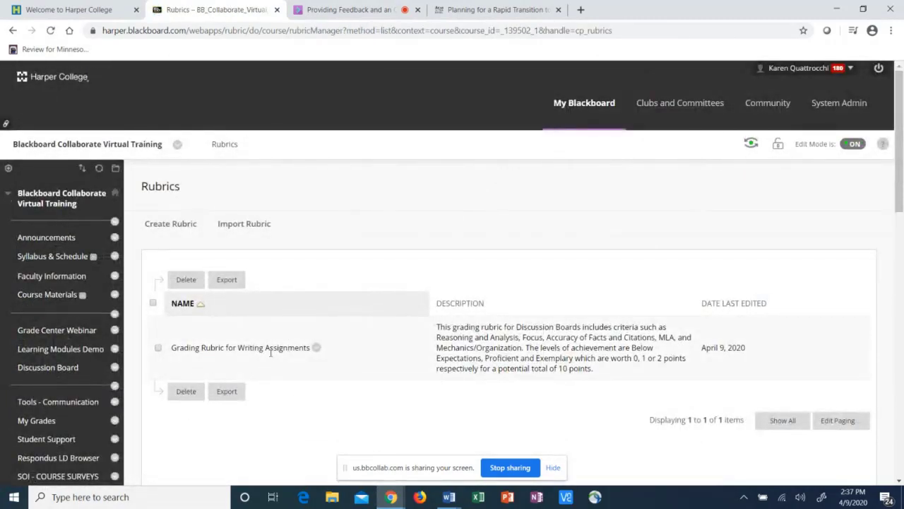
- Open the Grade Center Webinar content area and the Inline Assignment with Blackboard Rubric options menu
scroll(82, 378, "down", 3)
scroll(82, 378, "down", 6)
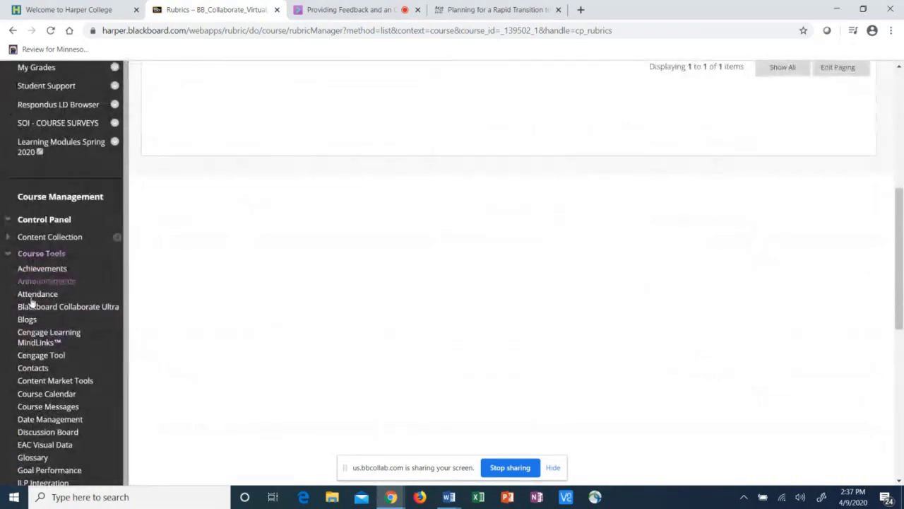
scroll(105, 320, "up", 10)
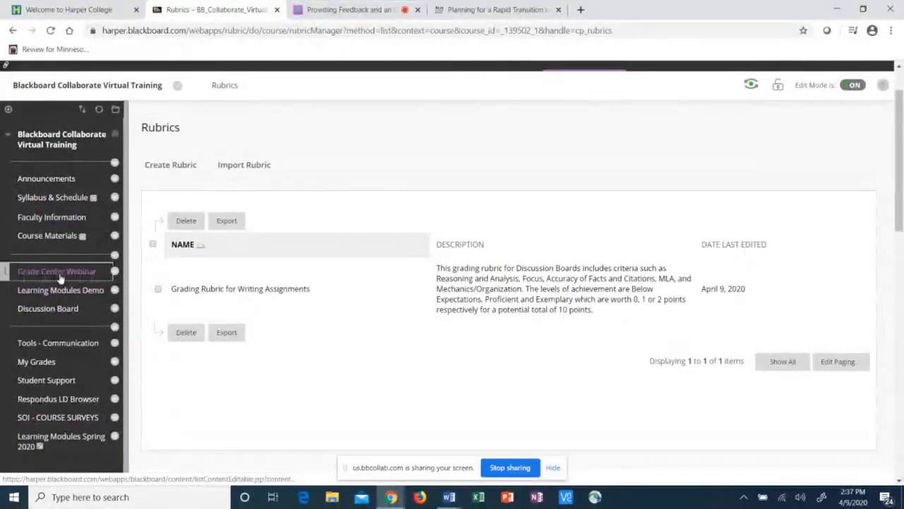
left_click(67, 272)
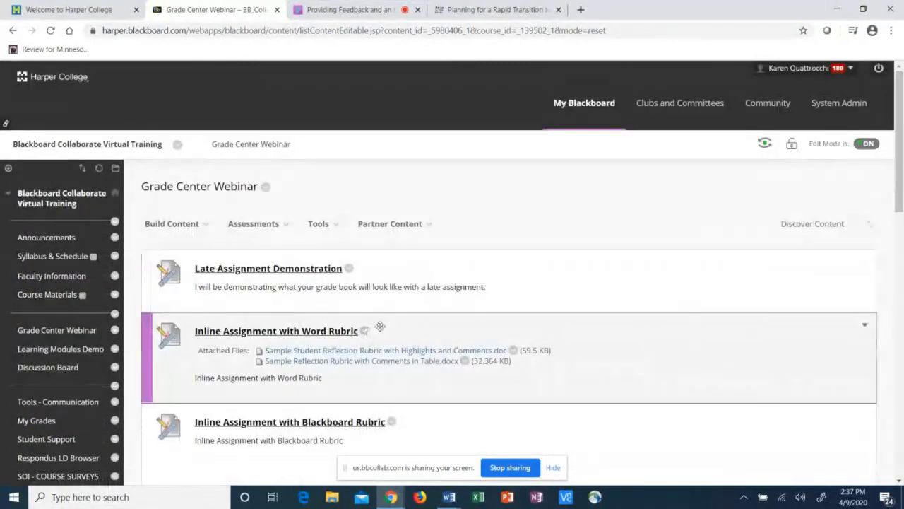
scroll(288, 372, "down", 1)
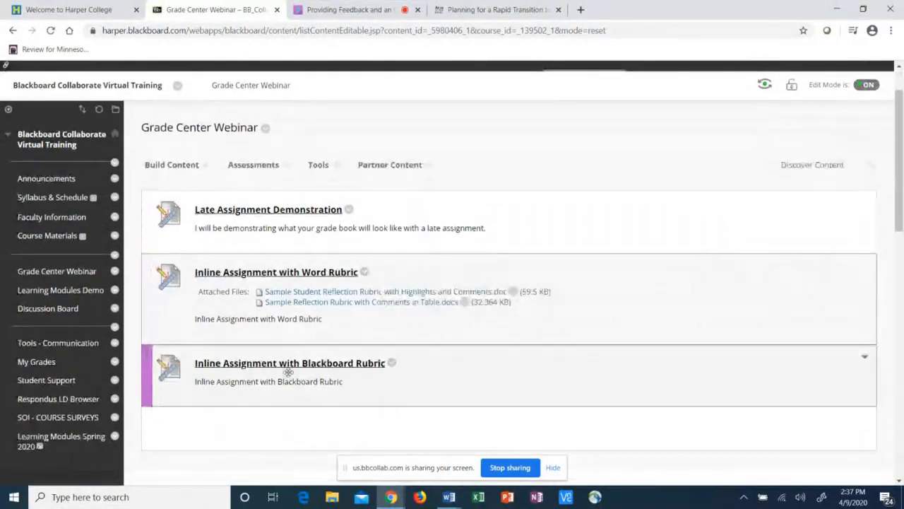
left_click(392, 363)
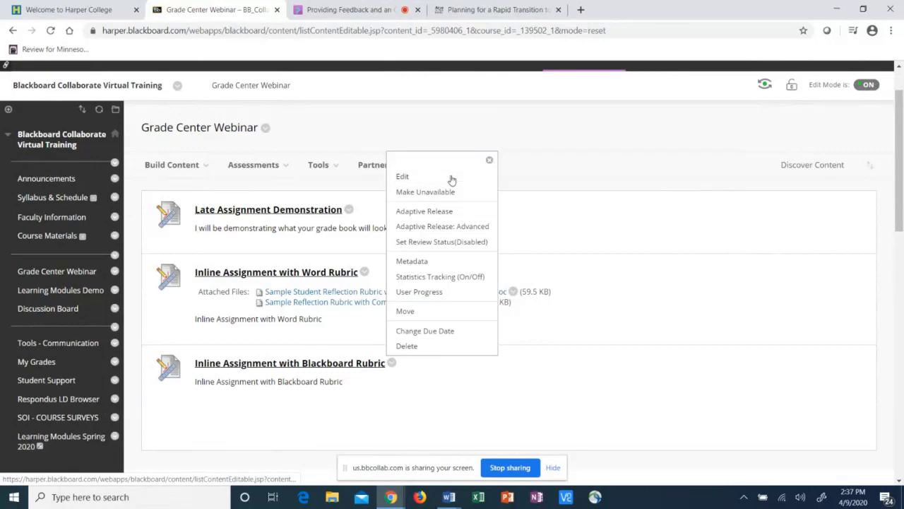
- Open the Blackboard Rubric assignment's Edit page and check Grading: 10 points, writing-assignments rubric attached
left_click(451, 177)
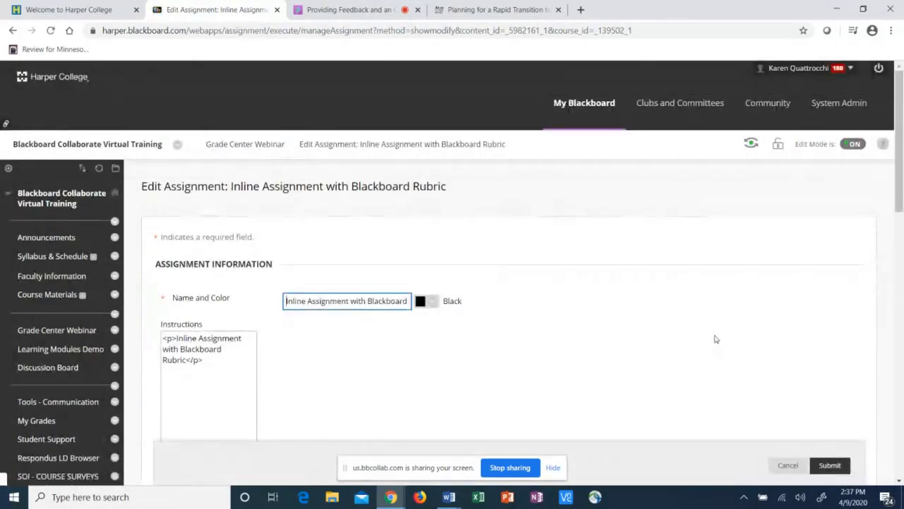
scroll(707, 318, "down", 2)
scroll(744, 299, "down", 7)
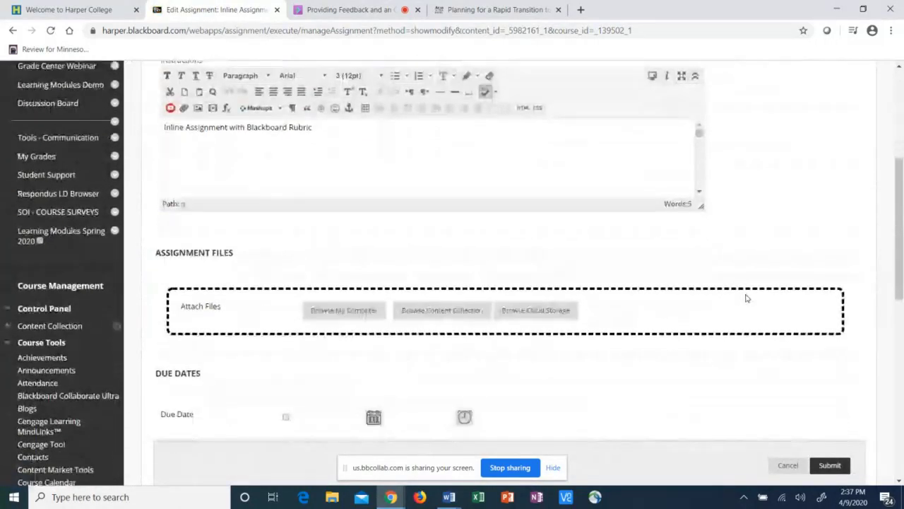
left_click(328, 265)
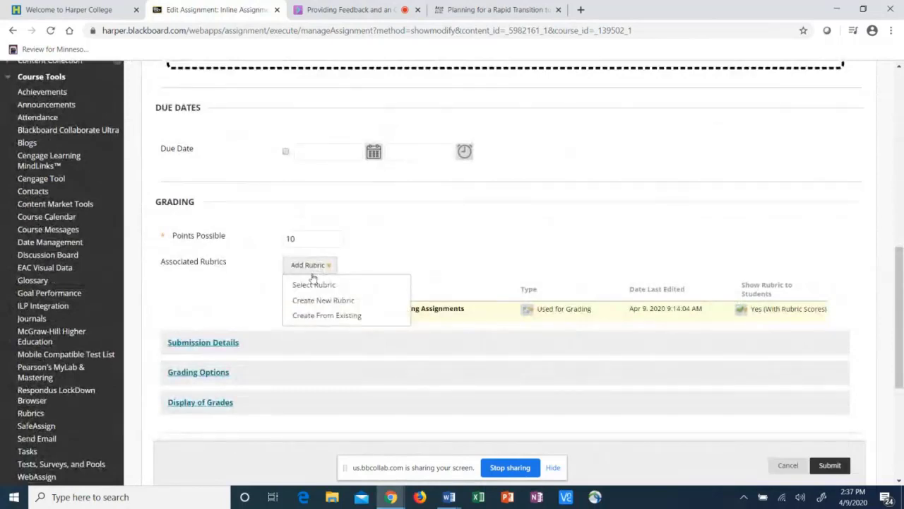
left_click(329, 262)
left_click(329, 267)
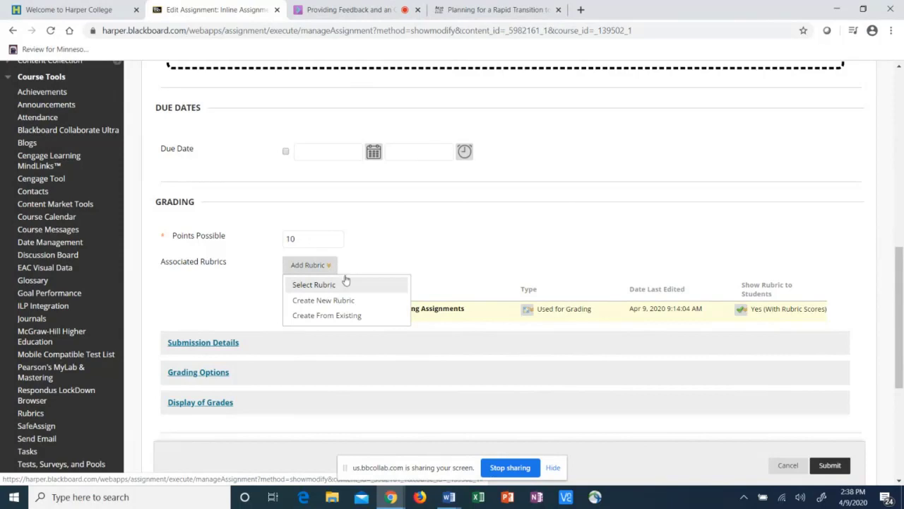
left_click(345, 283)
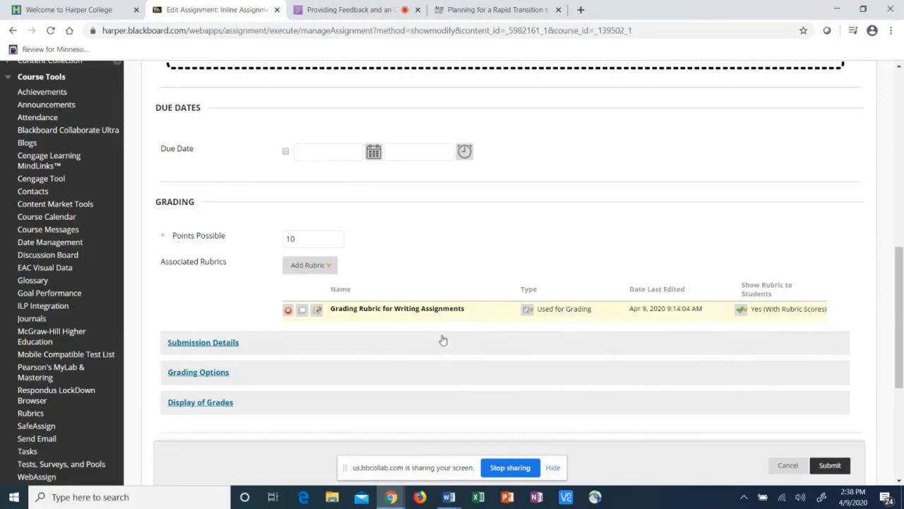
scroll(422, 297, "up", 3)
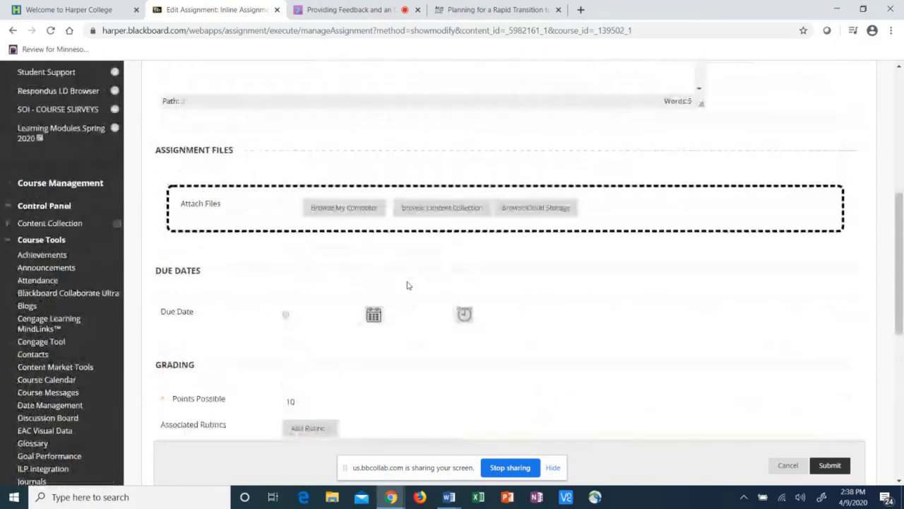
scroll(459, 311, "down", 1)
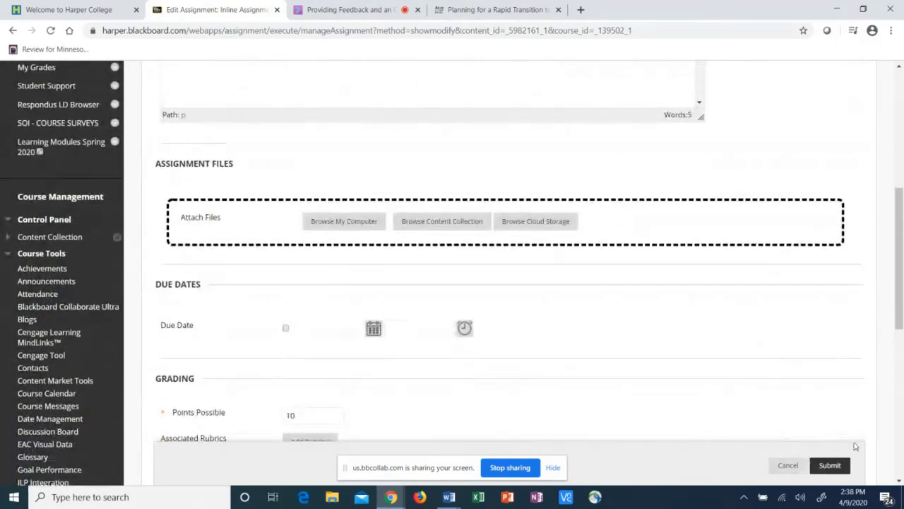
- Leave the assignment settings without saving and go to Grade Center > Full Grade Center
left_click(790, 469)
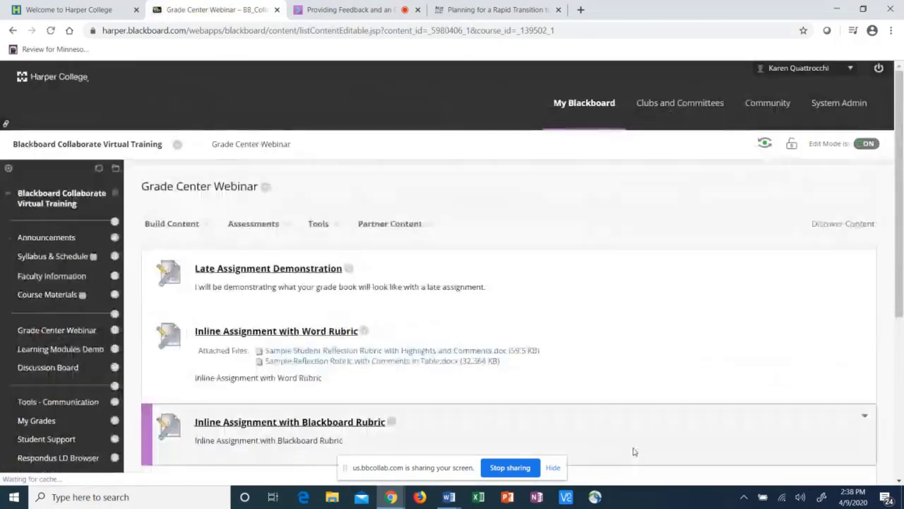
scroll(614, 368, "down", 3)
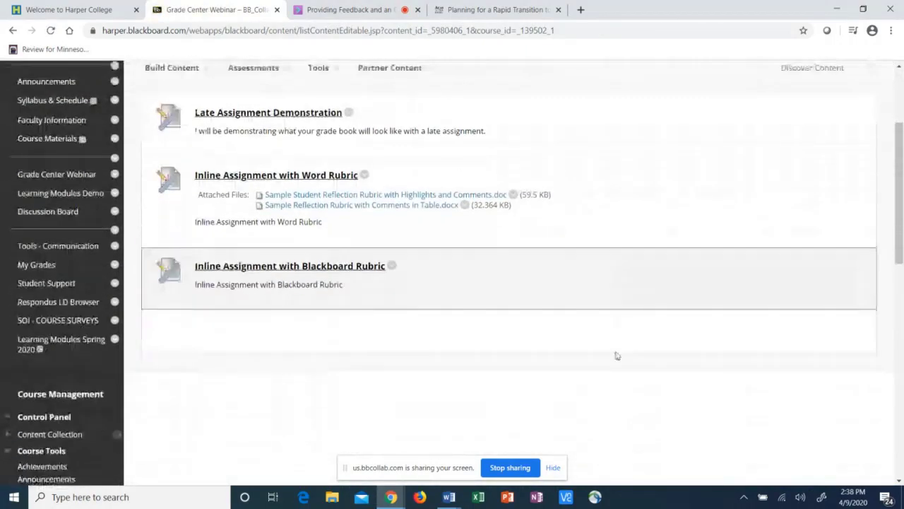
scroll(252, 363, "down", 1)
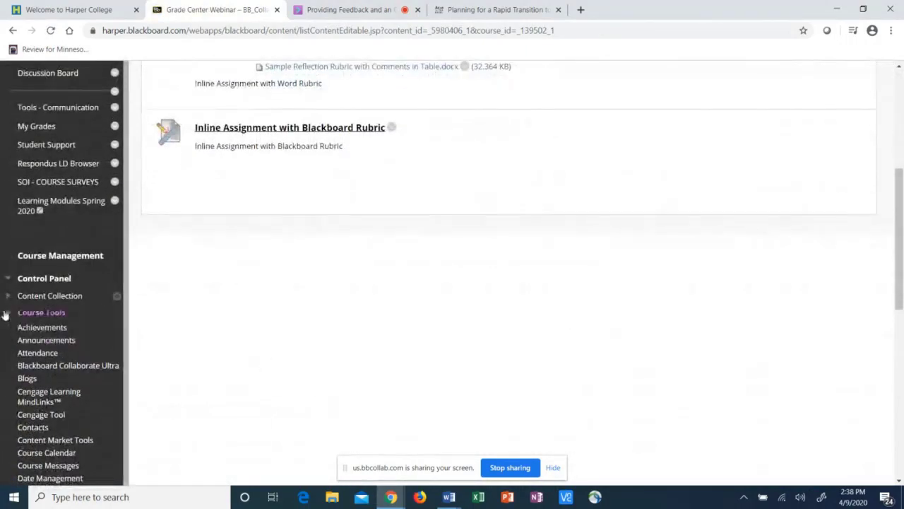
left_click(4, 313)
left_click(44, 362)
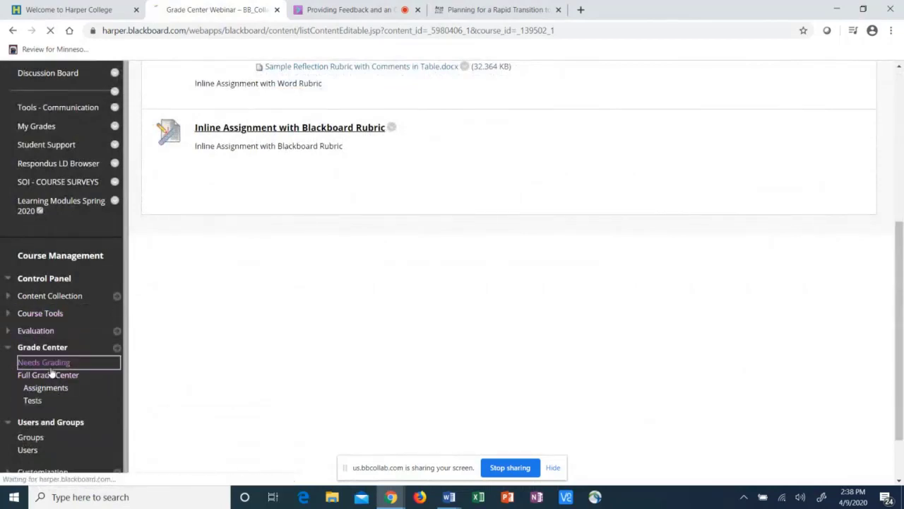
scroll(60, 363, "down", 4)
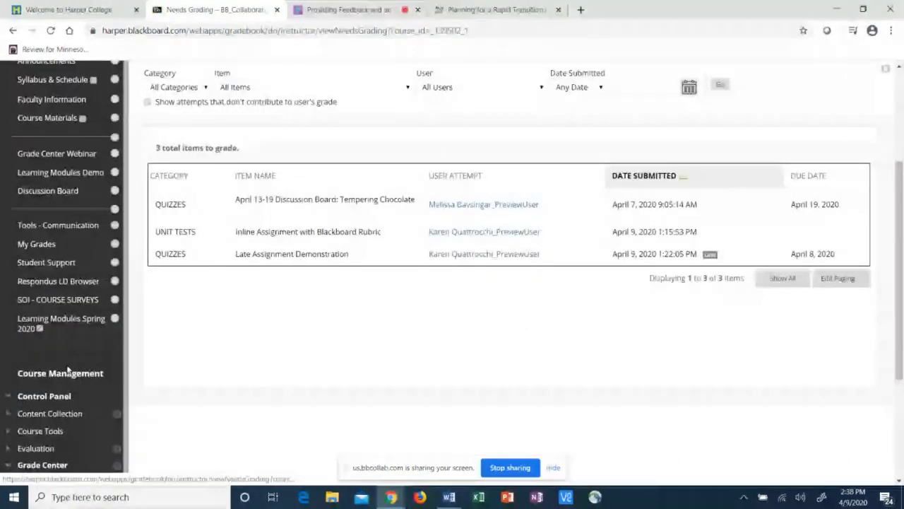
left_click(53, 376)
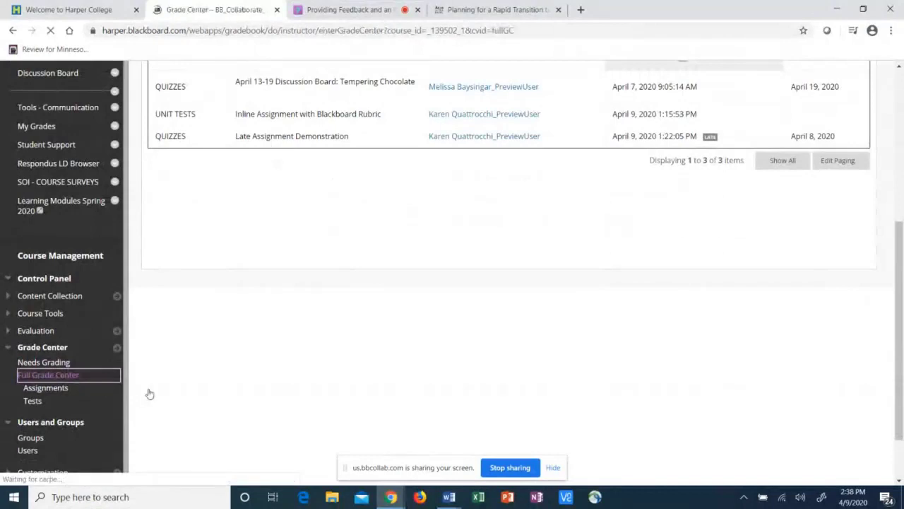
scroll(716, 343, "down", 1)
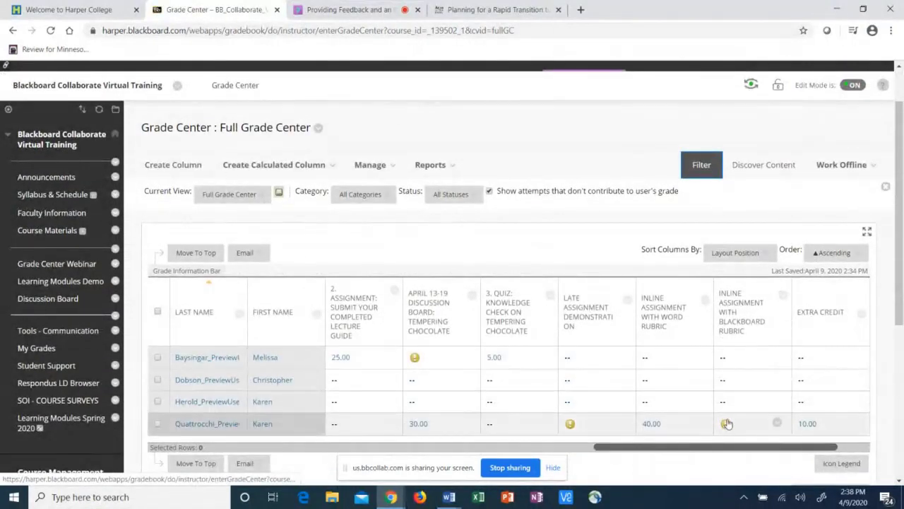
- Open the preview student's Attempt 4/9/20 and expand its grading panel
left_click(778, 424)
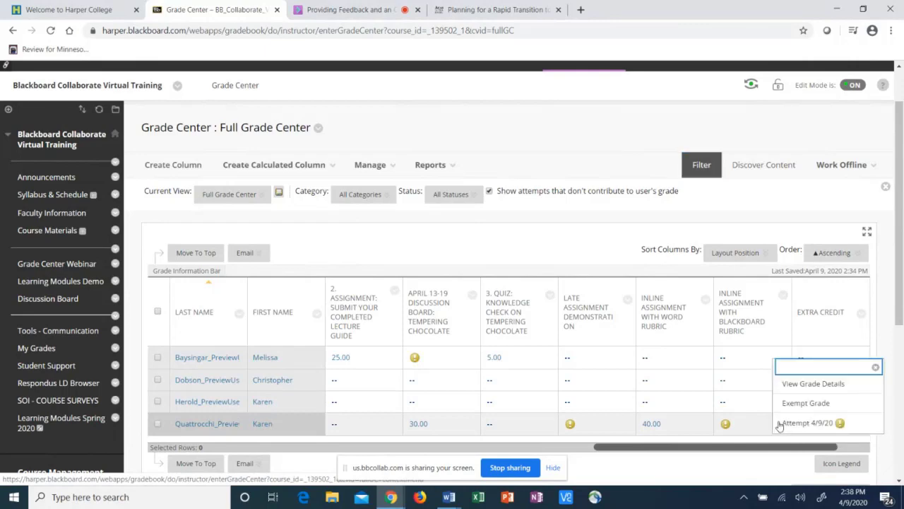
left_click(797, 423)
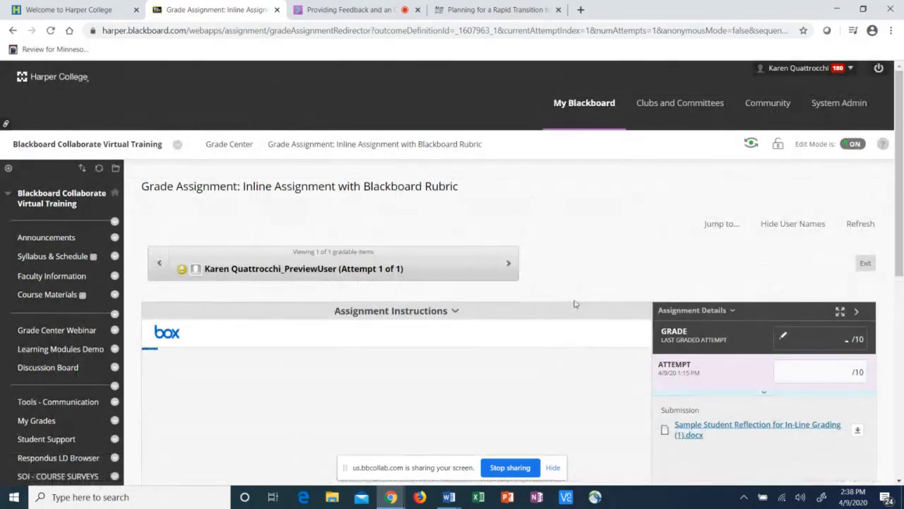
scroll(574, 304, "down", 5)
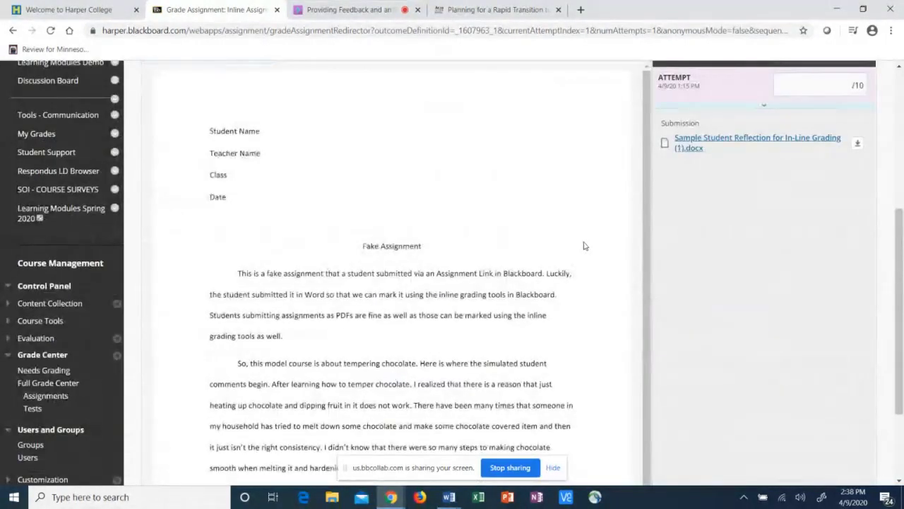
scroll(583, 246, "up", 1)
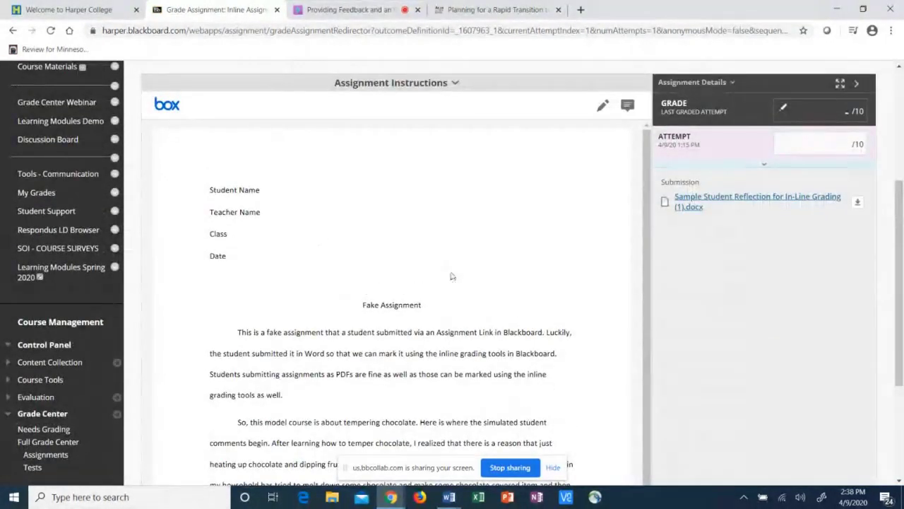
left_click(763, 165)
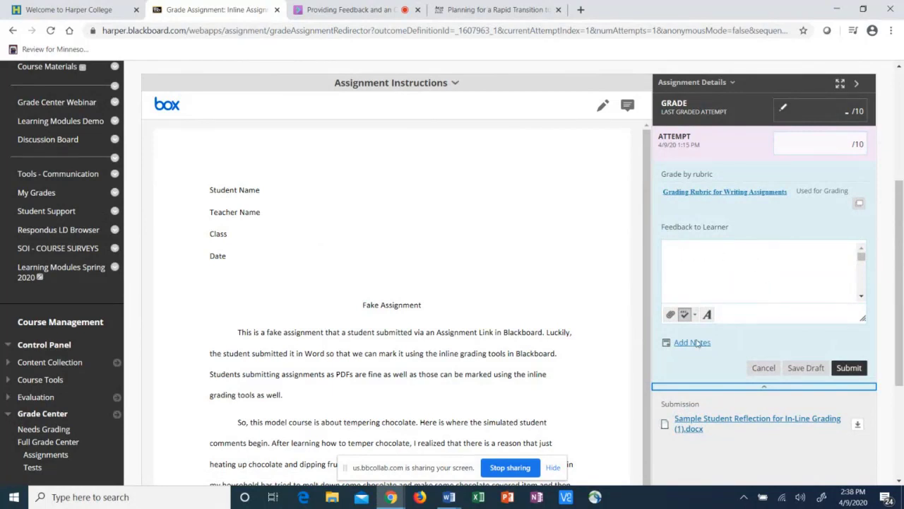
- Open the writing rubric with descriptions and feedback shown; rate Reasoning and Analysis Exemplary with feedback
left_click(739, 200)
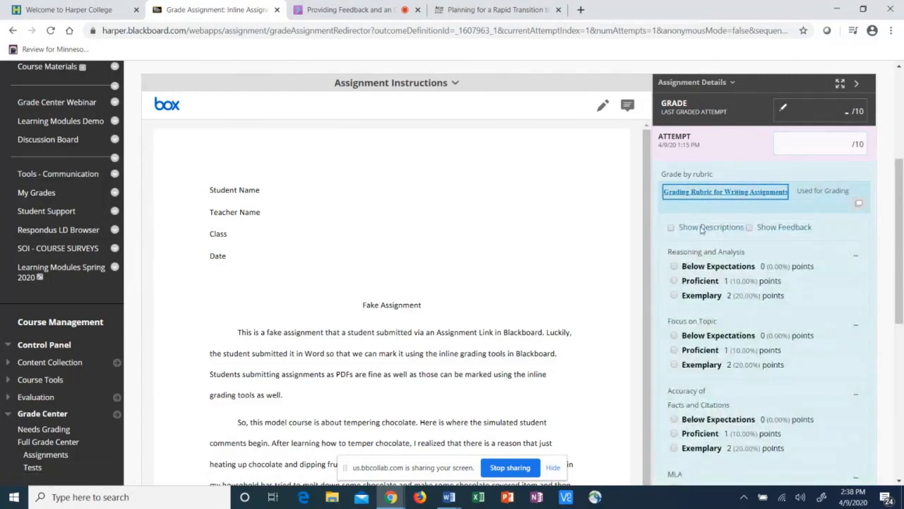
left_click(671, 228)
left_click(750, 227)
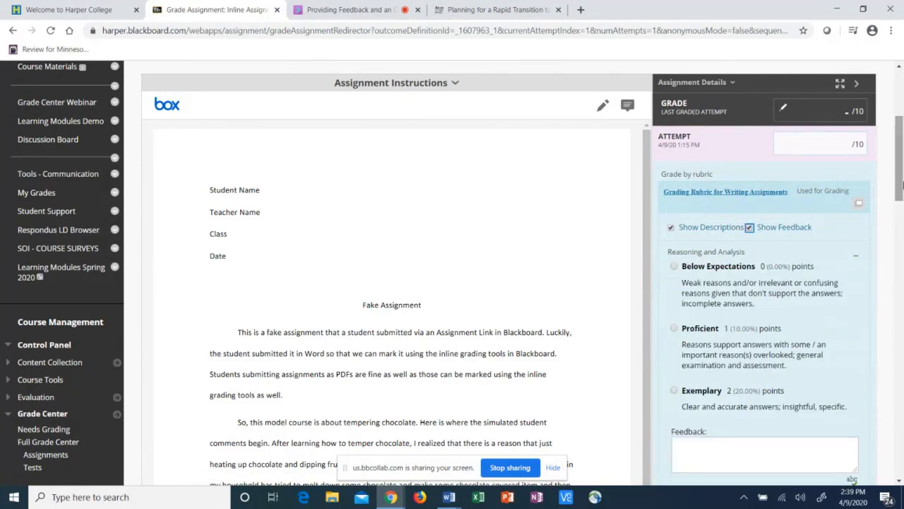
left_click_drag(903, 185, 902, 211)
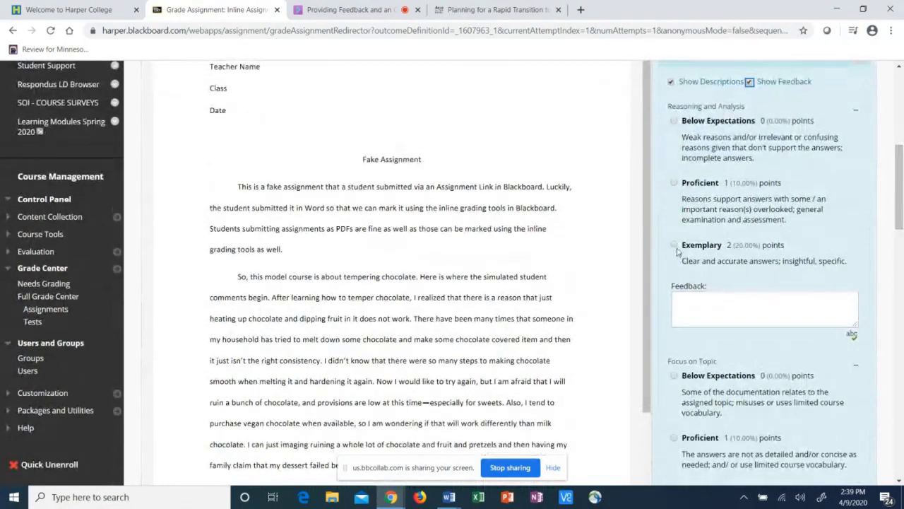
left_click(675, 246)
left_click(703, 312)
type("f")
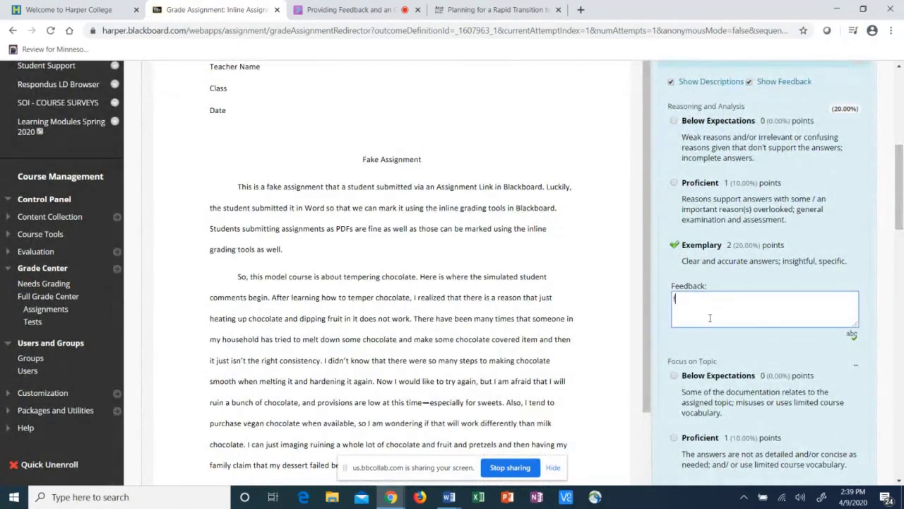
type("eed")
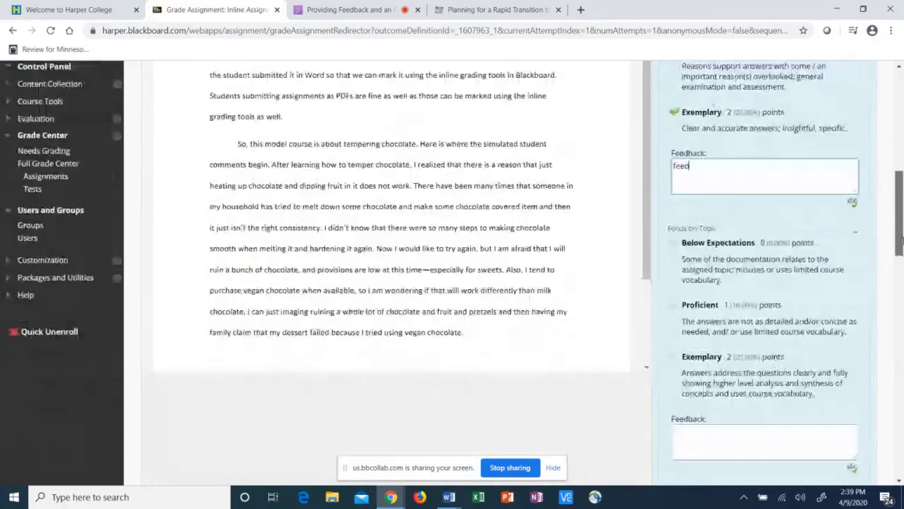
- Rate Focus on Topic Exemplary and Accuracy of Facts and Citations Proficient, each with feedback
scroll(777, 247, "down", 4)
left_click(679, 225)
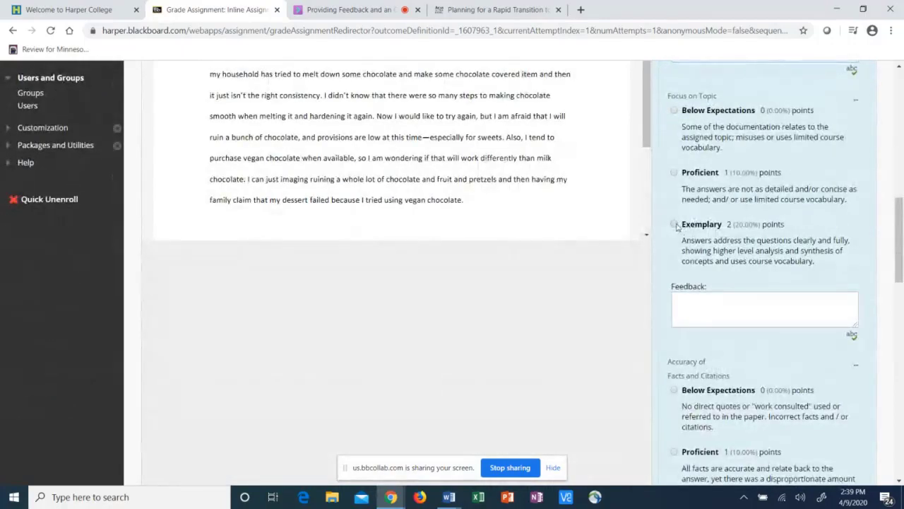
left_click(702, 308)
type("feed")
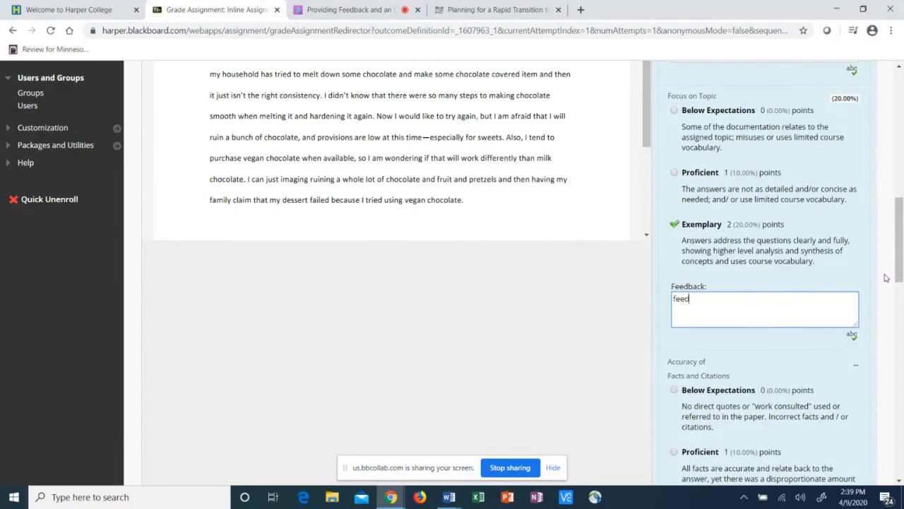
scroll(886, 277, "down", 4)
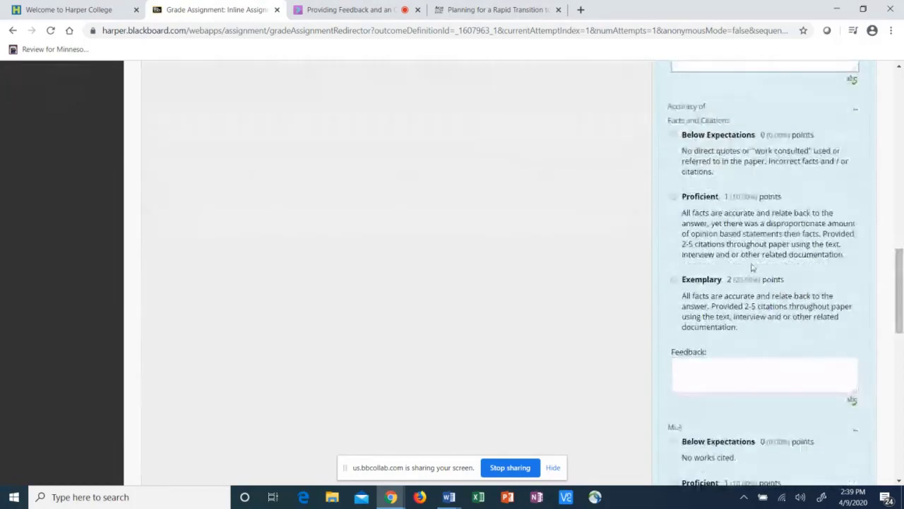
left_click(674, 197)
left_click(700, 369)
type("feed")
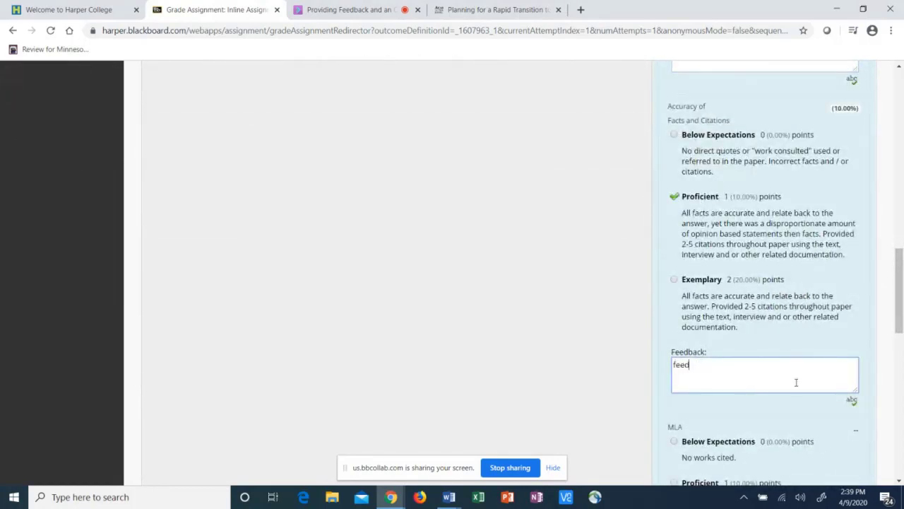
- Rate MLA Below Expectations with feedback and Mechanics/Organization Exemplary
scroll(852, 282, "down", 4)
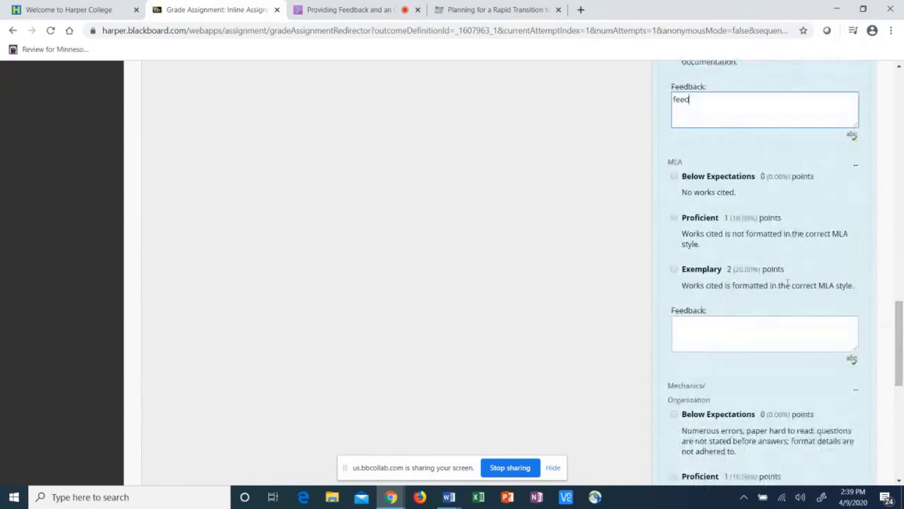
left_click(675, 177)
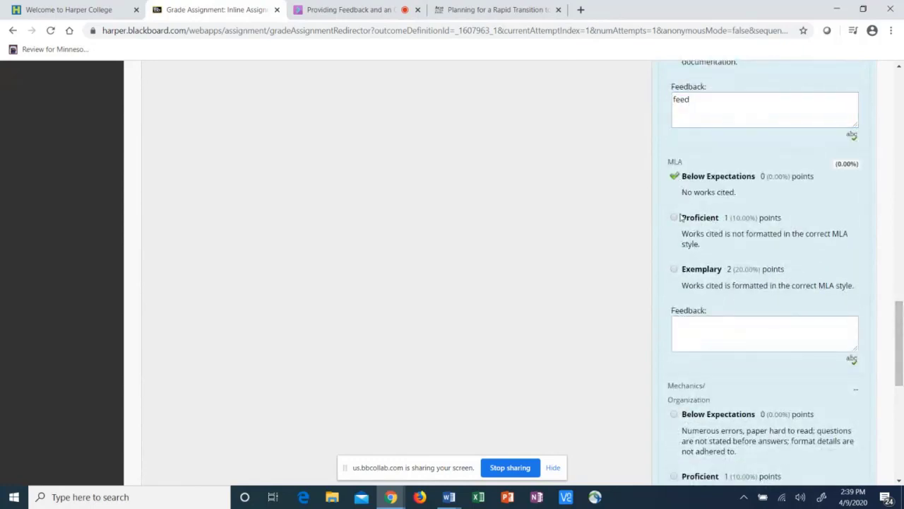
left_click(704, 331)
type("feed")
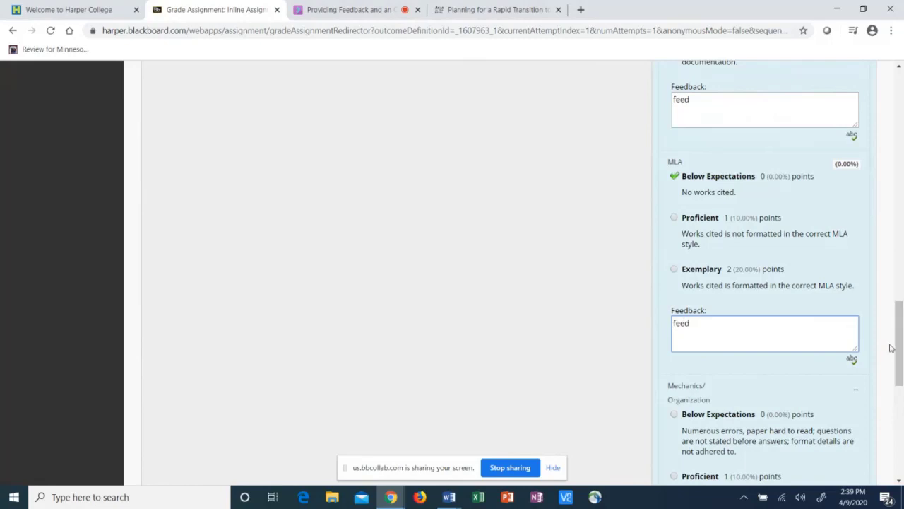
scroll(643, 260, "down", 4)
left_click(674, 252)
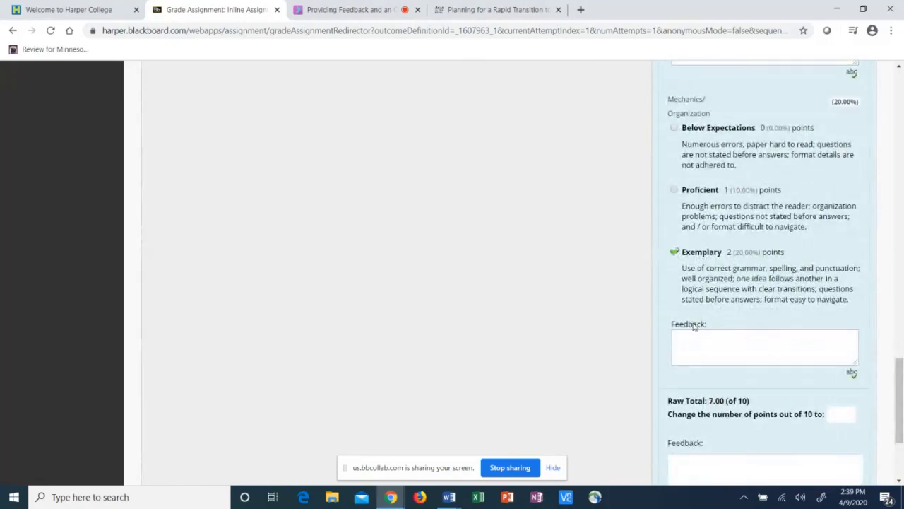
left_click(699, 342)
scroll(873, 393, "down", 2)
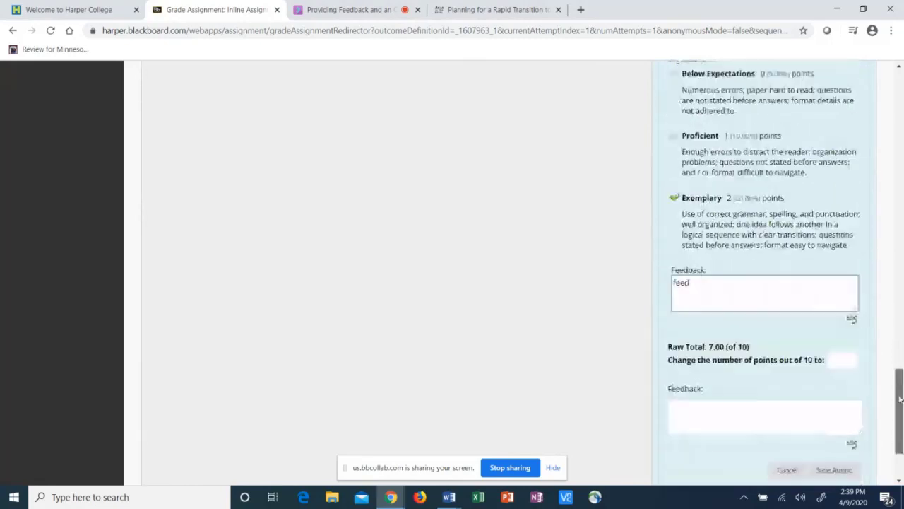
- Override the rubric total to 8 points and save the rubric
left_click(838, 306)
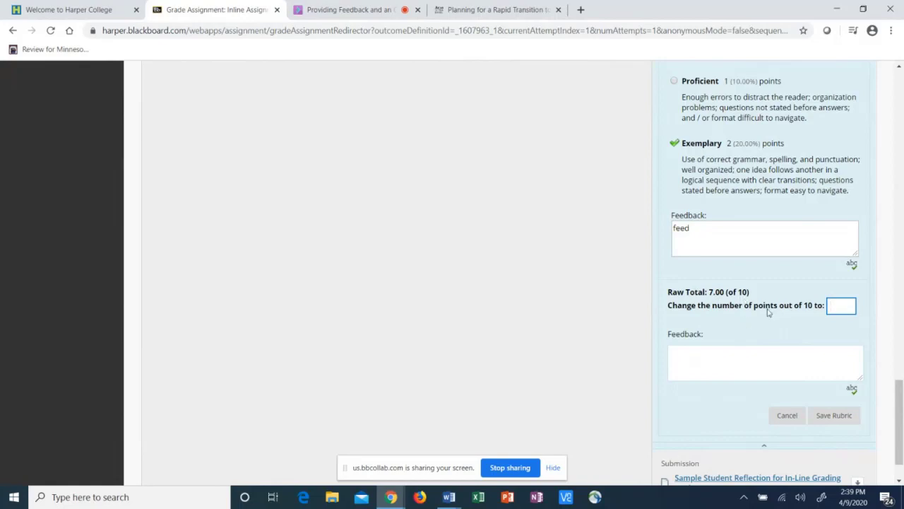
type("8")
left_click(723, 365)
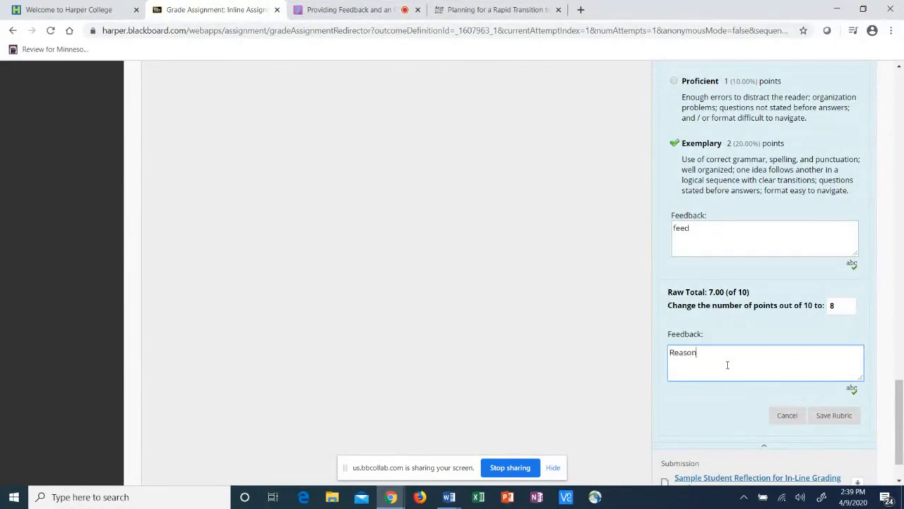
left_click_drag(902, 410, 902, 438)
left_click(836, 360)
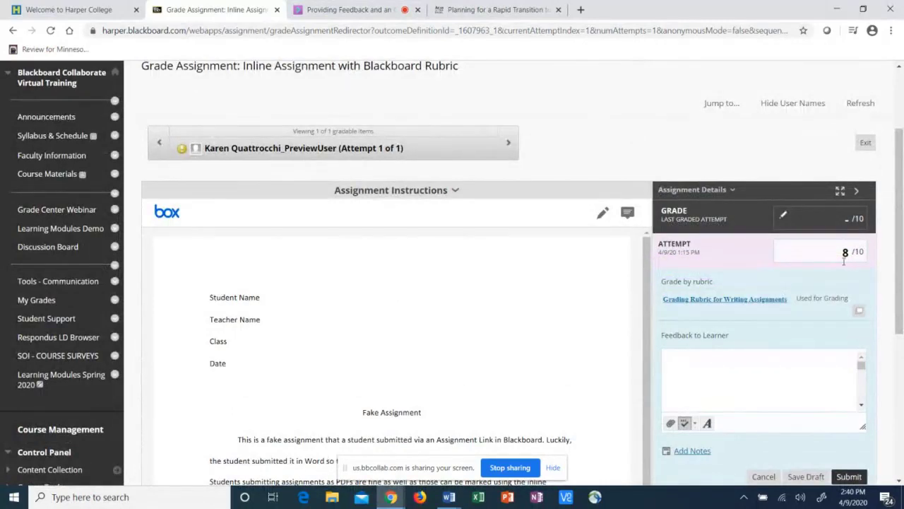
scroll(843, 260, "down", 1)
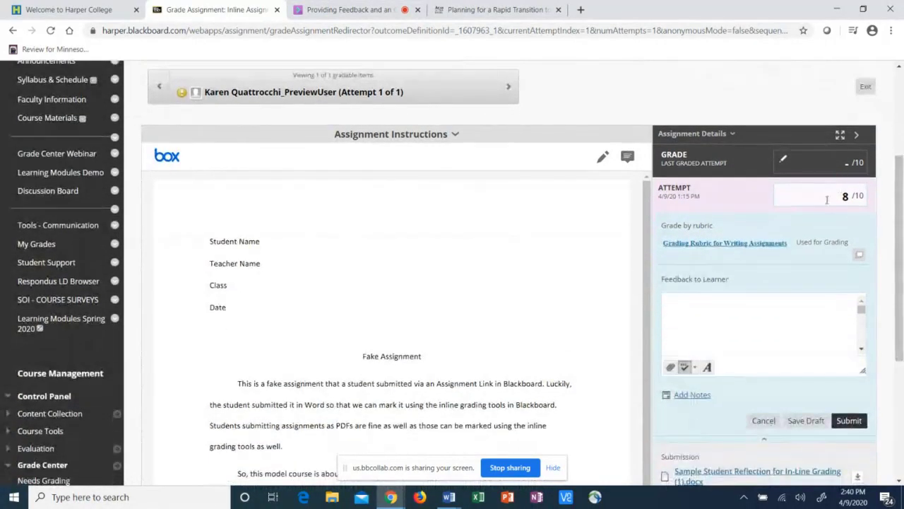
left_click_drag(902, 213, 903, 240)
- Enter 'Please see me' as feedback to the learner and submit the 8/10 grade
left_click(686, 248)
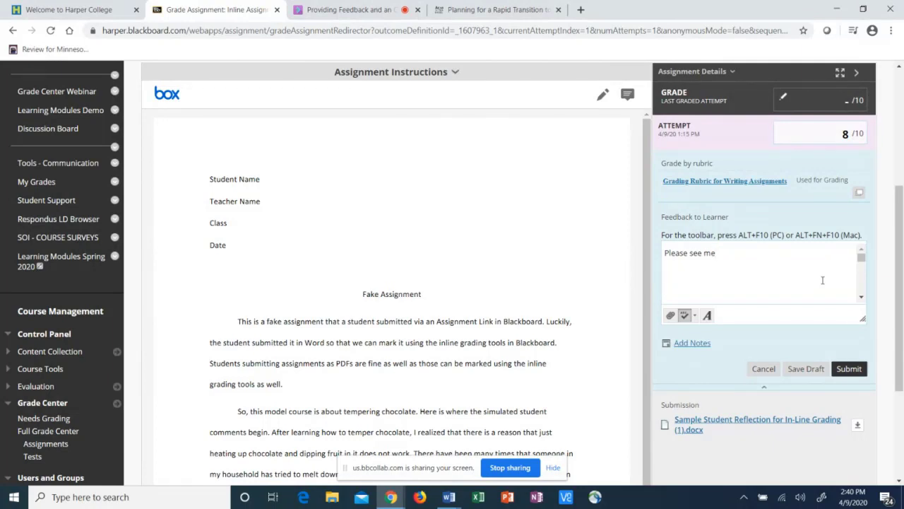
left_click(848, 368)
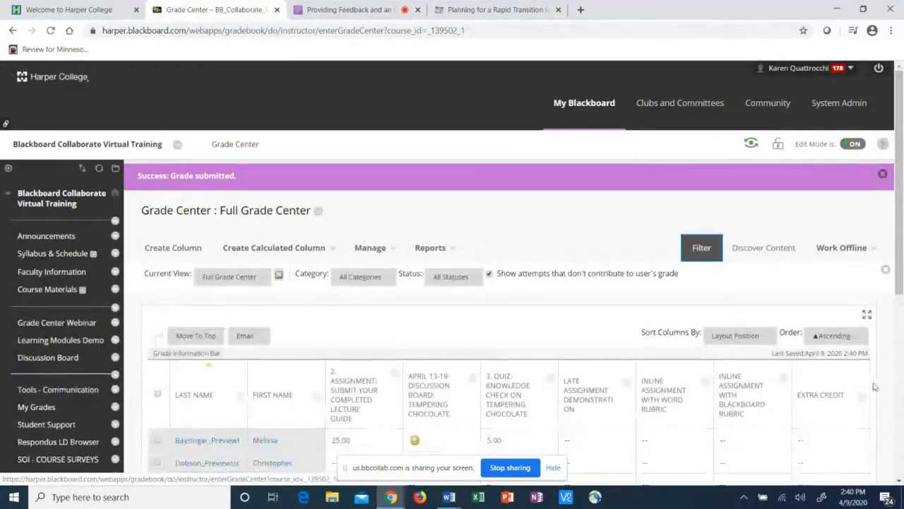
- Switch to Student Preview and view My Grades showing 40.00/50 and 8.00/10
scroll(901, 274, "down", 3)
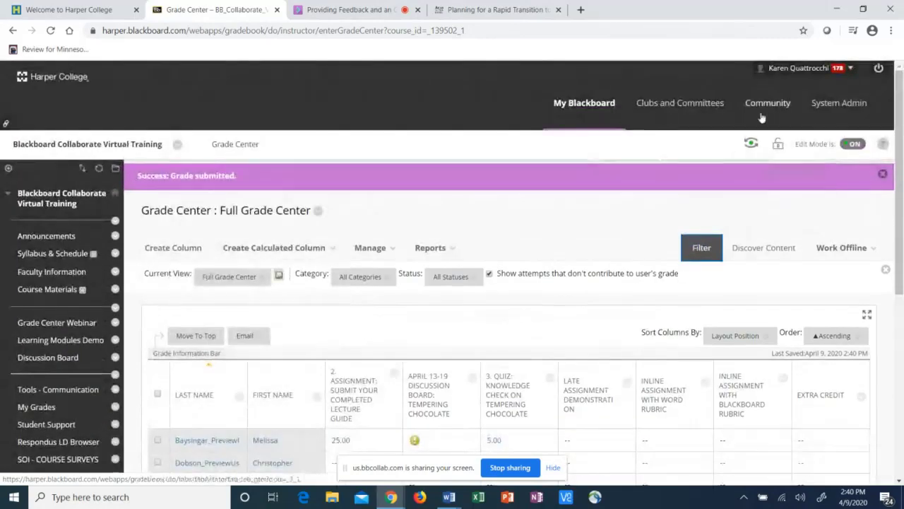
left_click(751, 142)
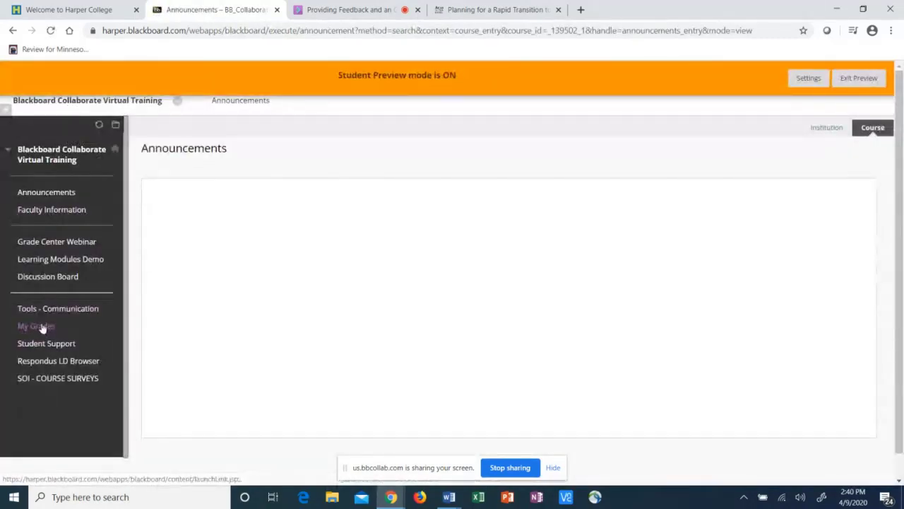
scroll(424, 265, "down", 2)
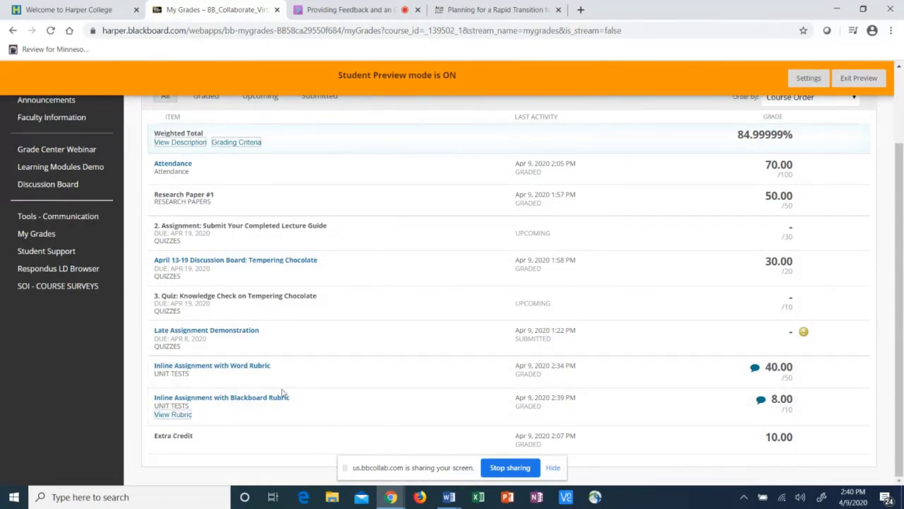
left_click(756, 368)
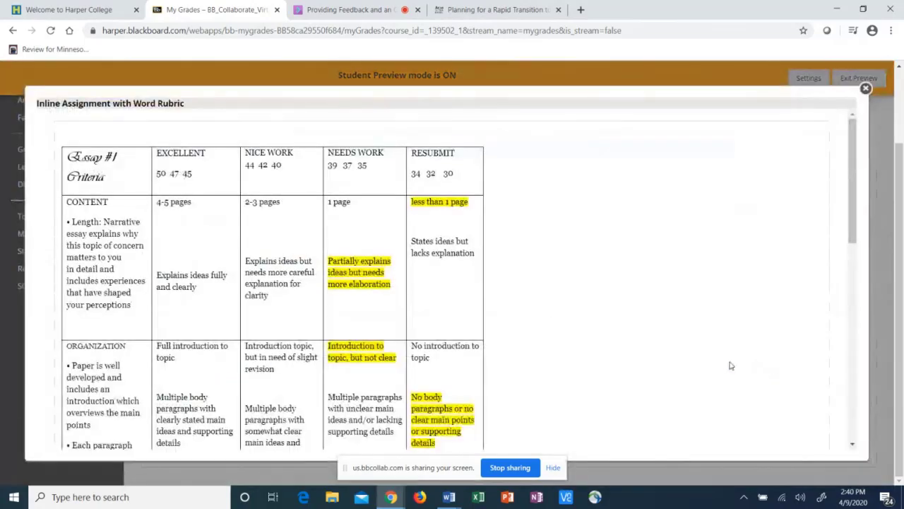
left_click_drag(864, 192, 870, 134)
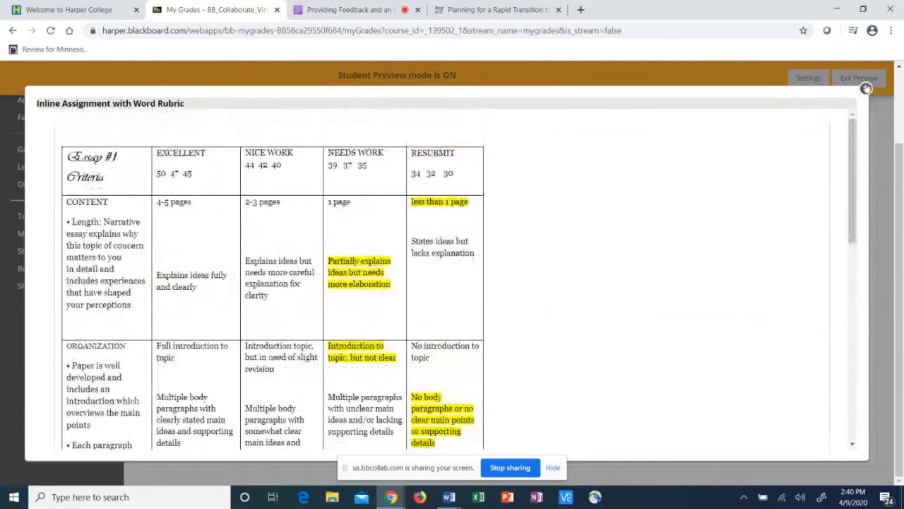
left_click(866, 89)
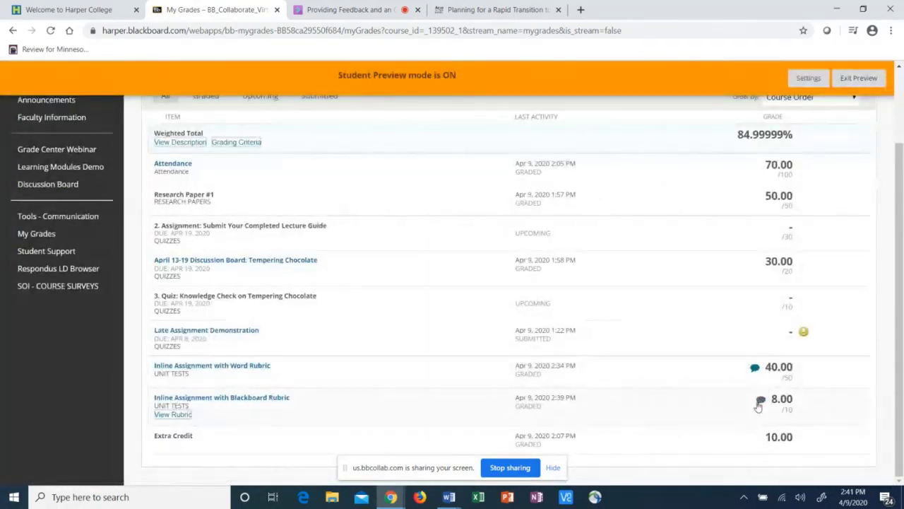
left_click(761, 400)
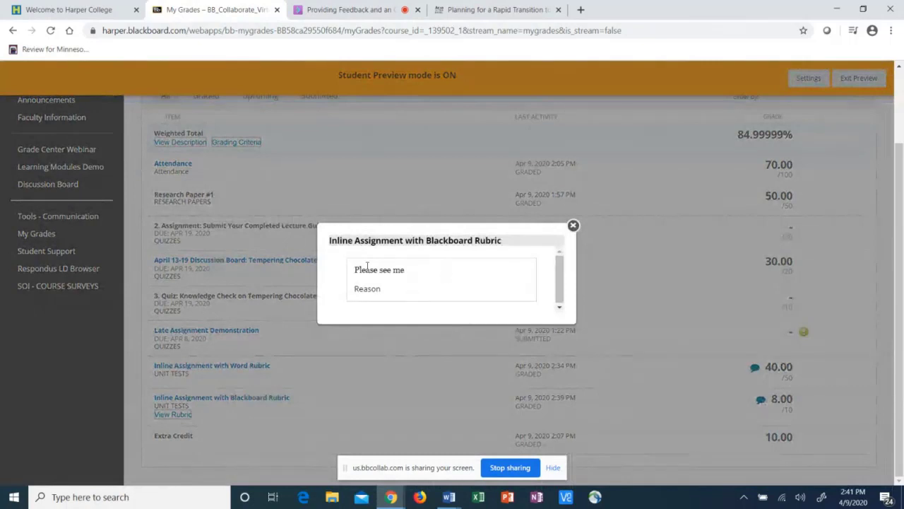
left_click(574, 226)
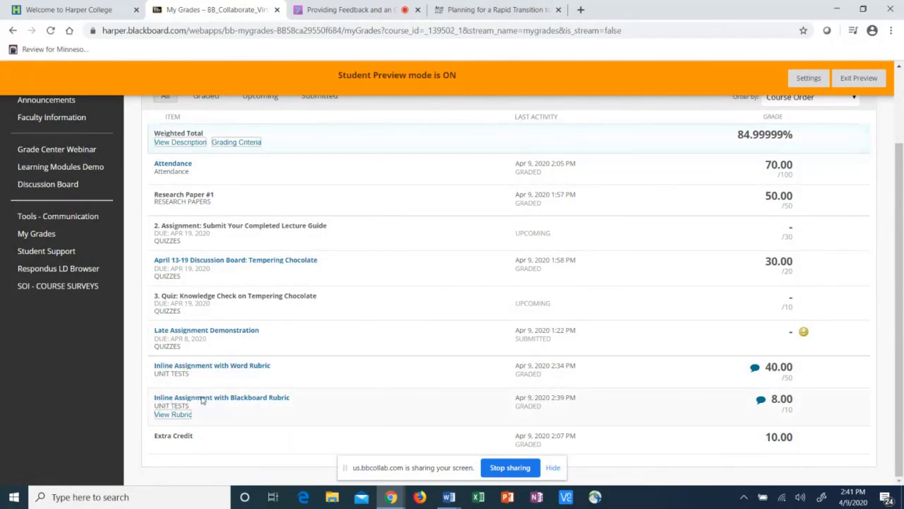
double_click(223, 366)
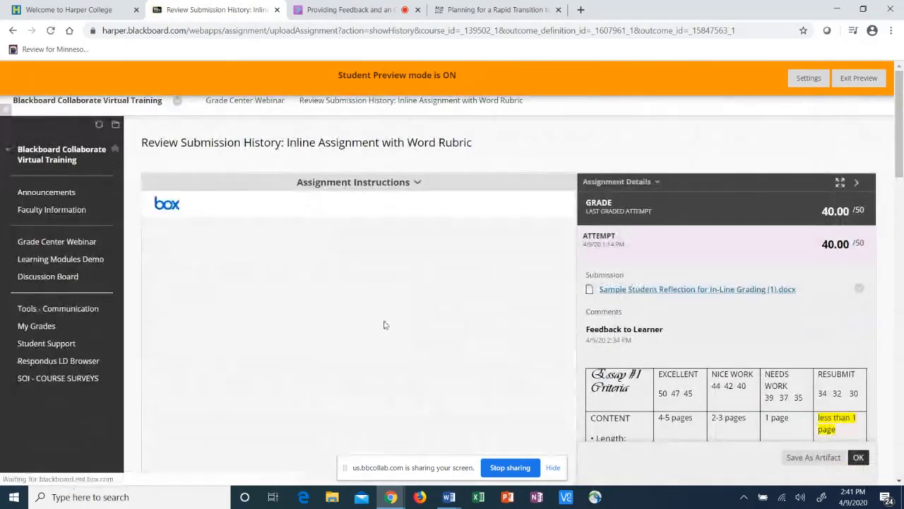
scroll(386, 305, "down", 3)
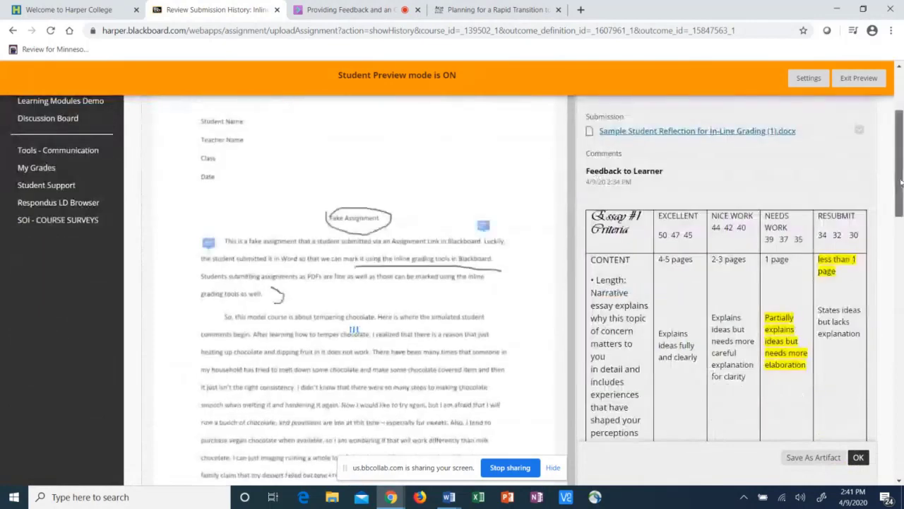
scroll(333, 212, "up", 1)
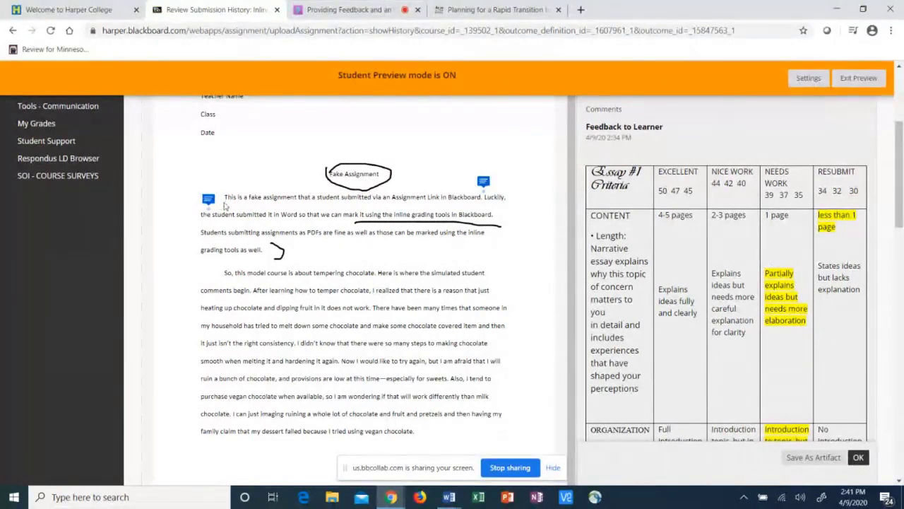
scroll(226, 209, "up", 3)
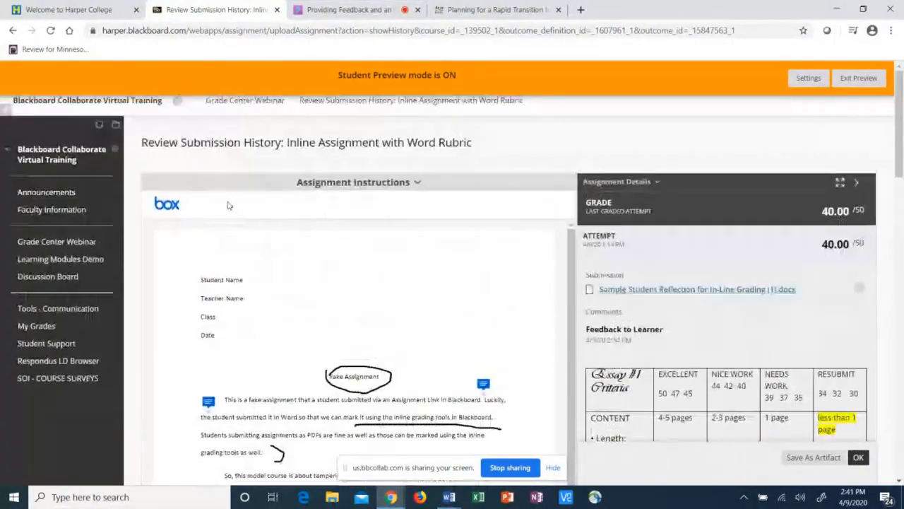
left_click(41, 326)
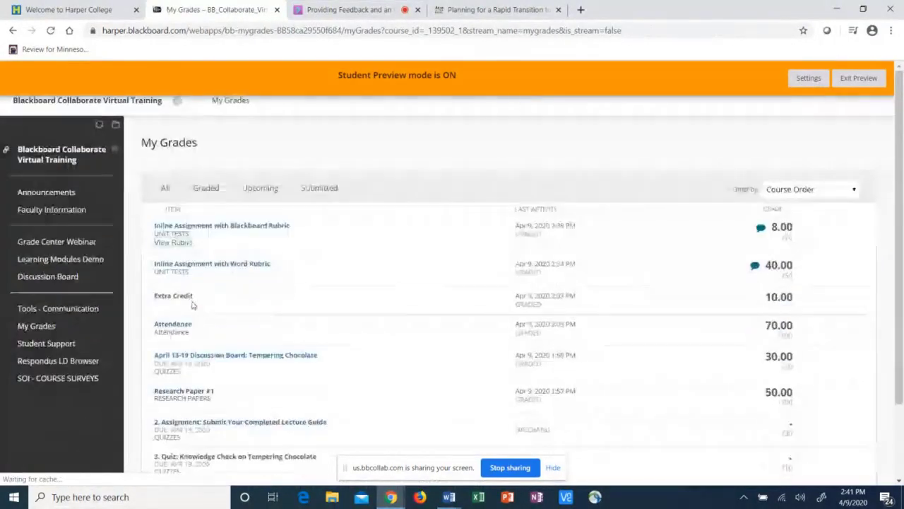
scroll(152, 367, "down", 3)
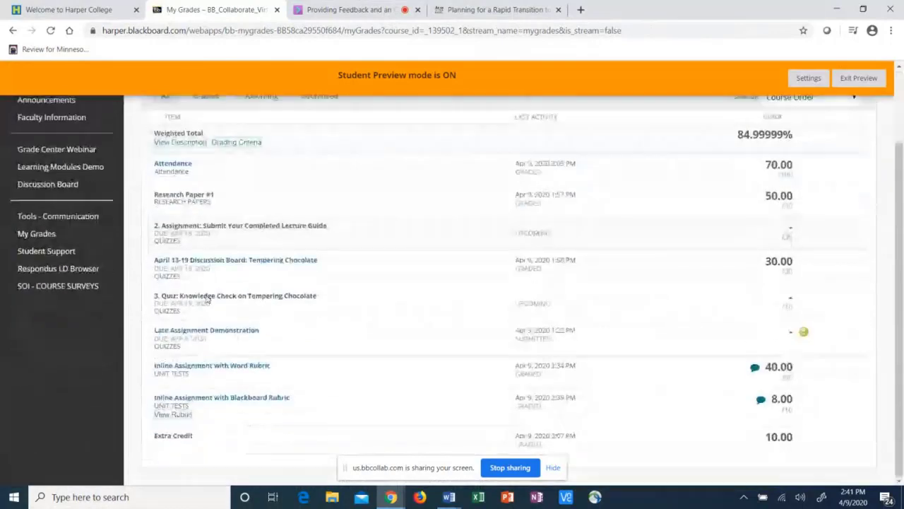
- Open the graded rubric in List View with level descriptions and instructor feedback shown
left_click(182, 422)
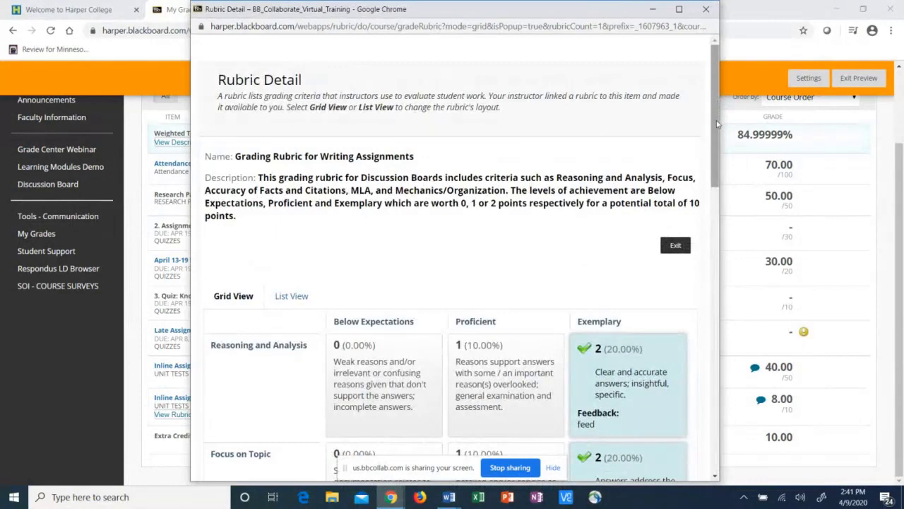
left_click_drag(716, 120, 717, 147)
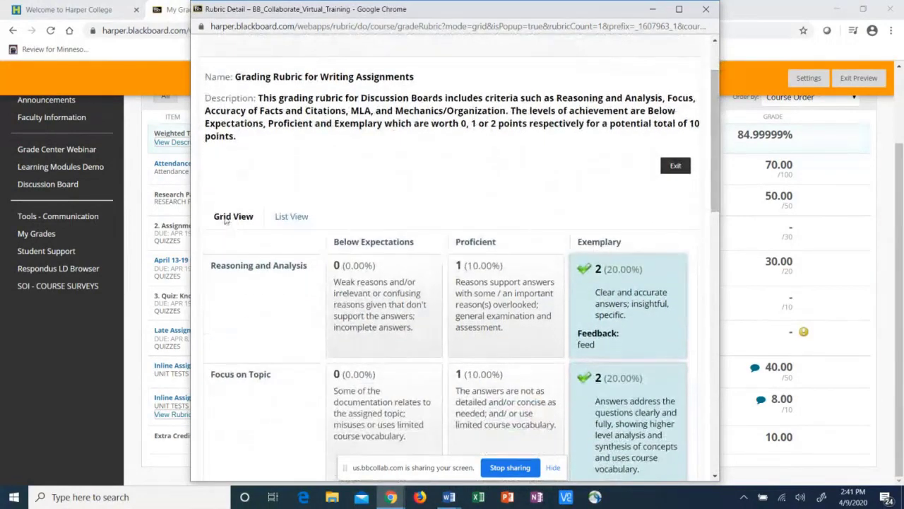
left_click(291, 218)
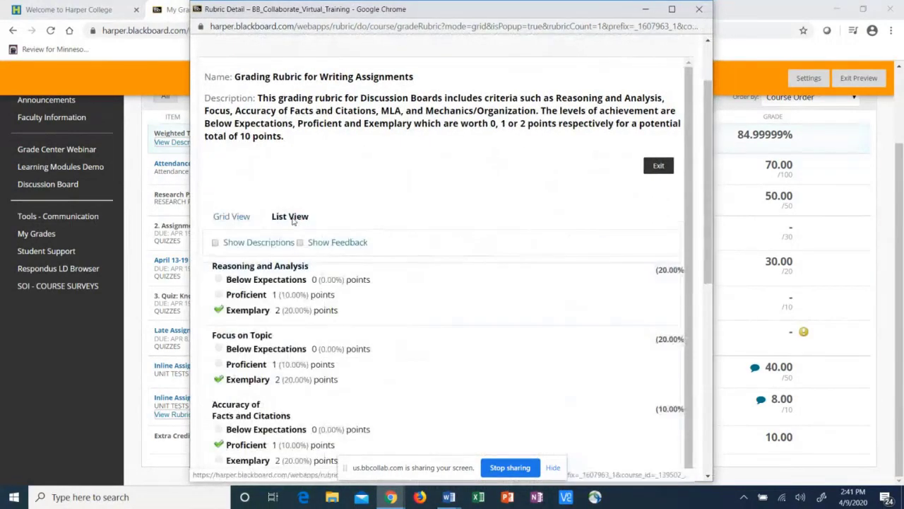
left_click(216, 242)
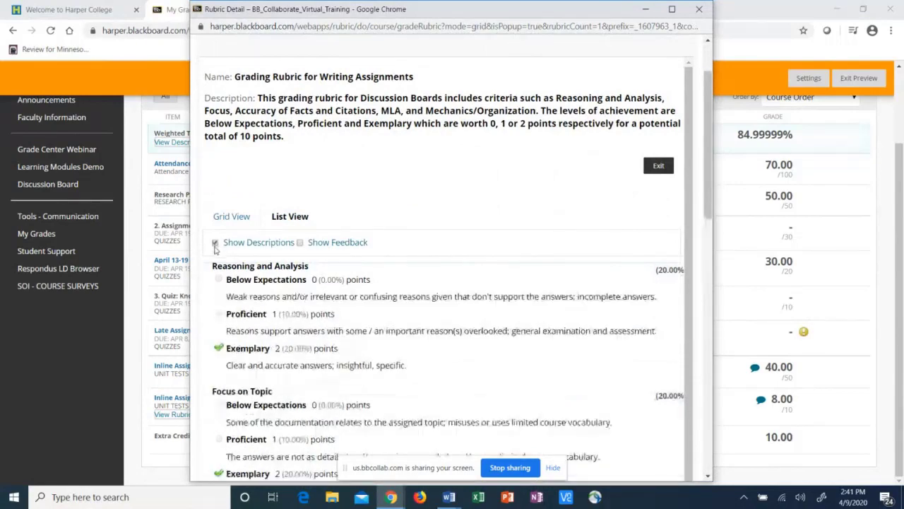
left_click(300, 243)
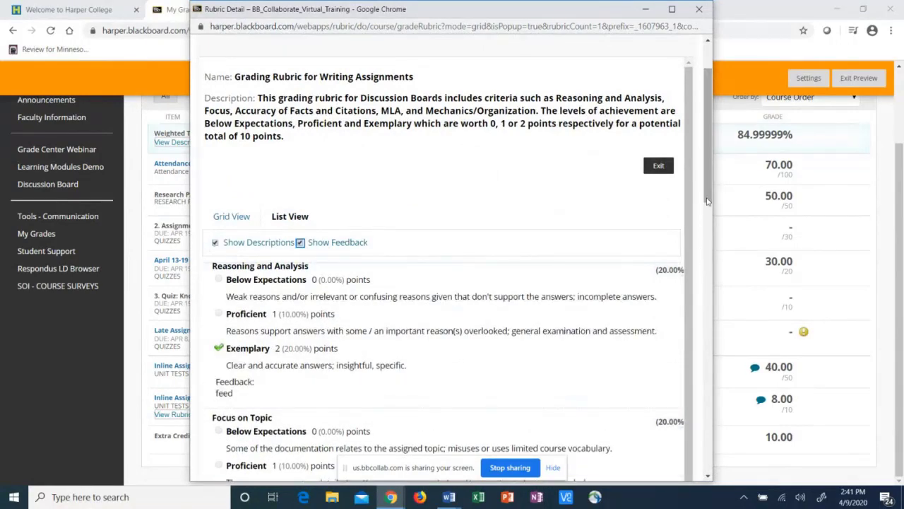
left_click_drag(711, 200, 713, 227)
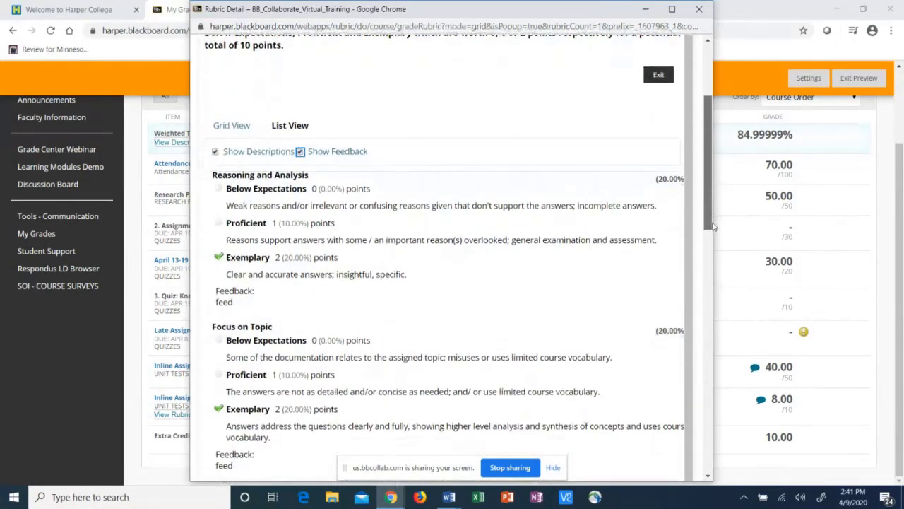
- Switch the rubric back to Grid View and scroll through the scored criteria
left_click(243, 129)
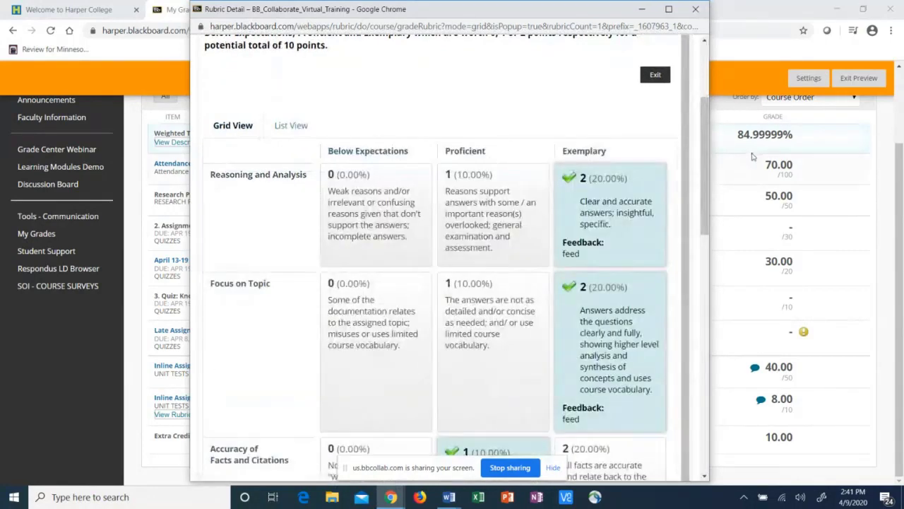
left_click_drag(708, 170, 708, 201)
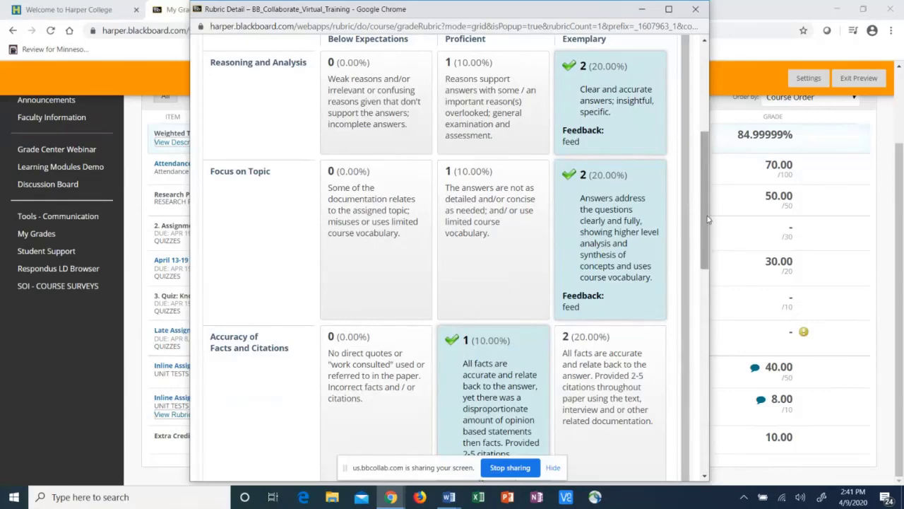
left_click_drag(707, 220, 705, 401)
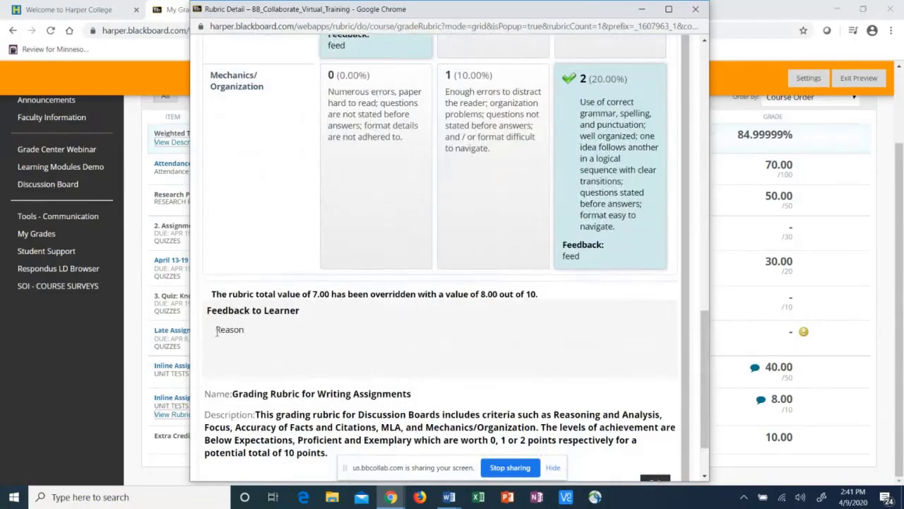
scroll(343, 316, "down", 1)
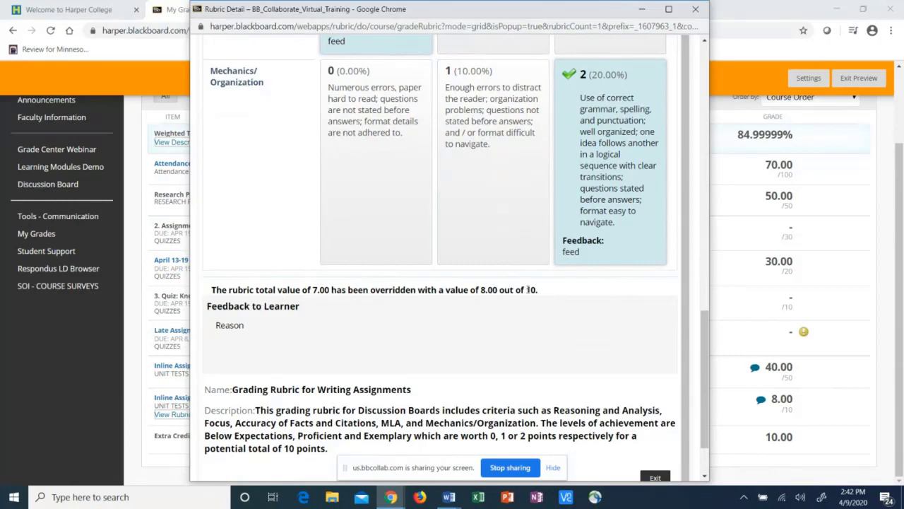
left_click_drag(705, 373, 699, 113)
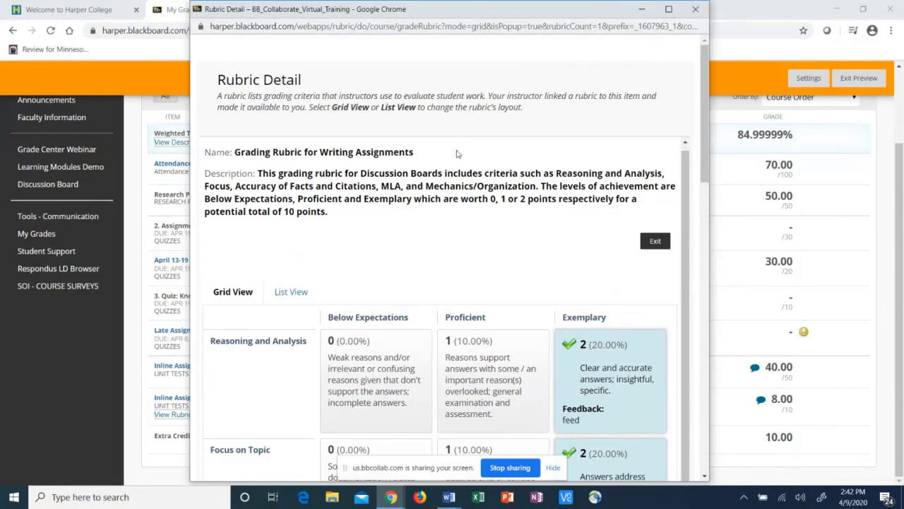
- Close the Rubric Detail window, exit Student Preview, and stop sharing in Collaborate
left_click(698, 10)
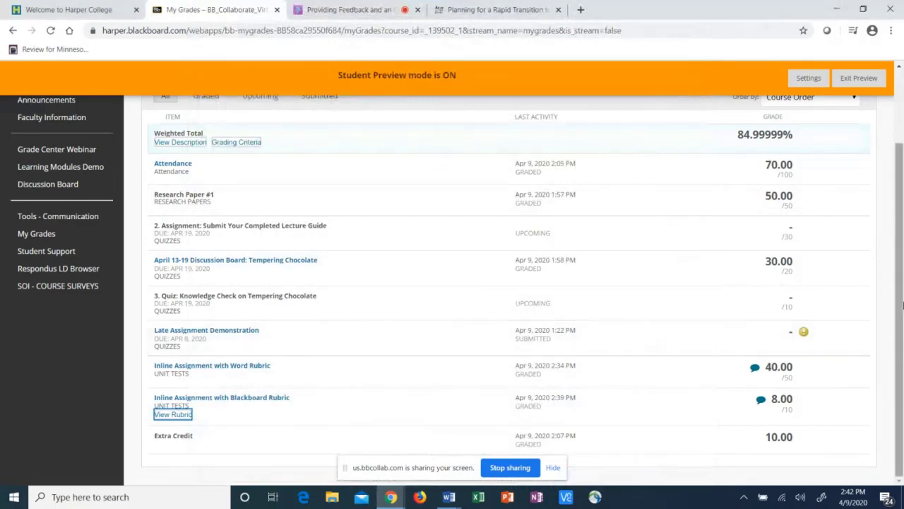
scroll(903, 305, "up", 2)
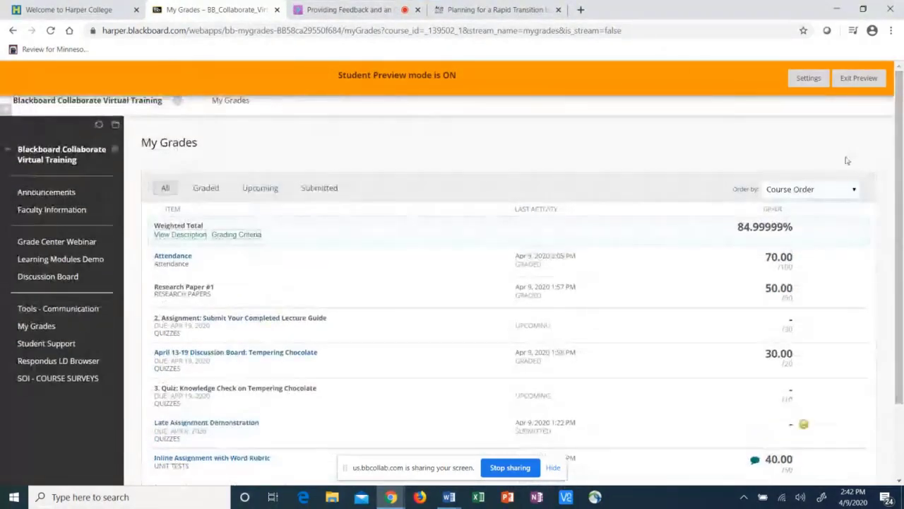
left_click(858, 79)
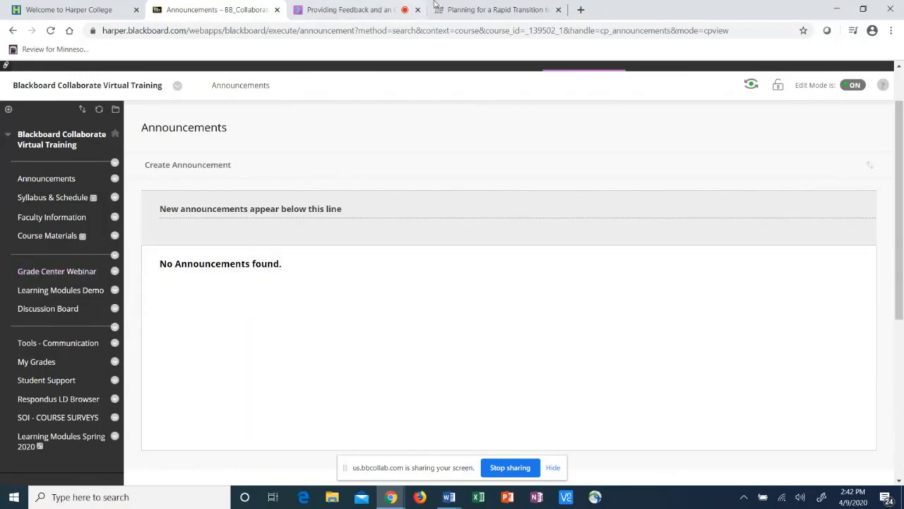
left_click(357, 10)
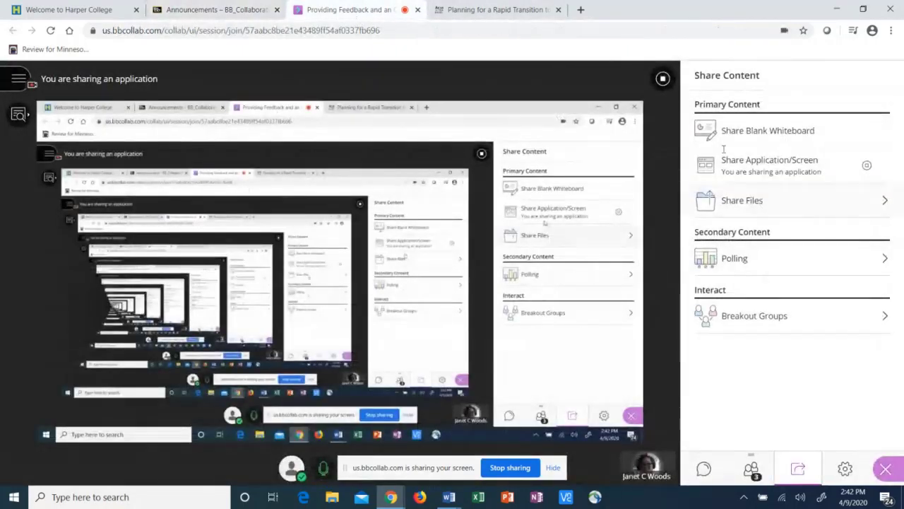
left_click(662, 78)
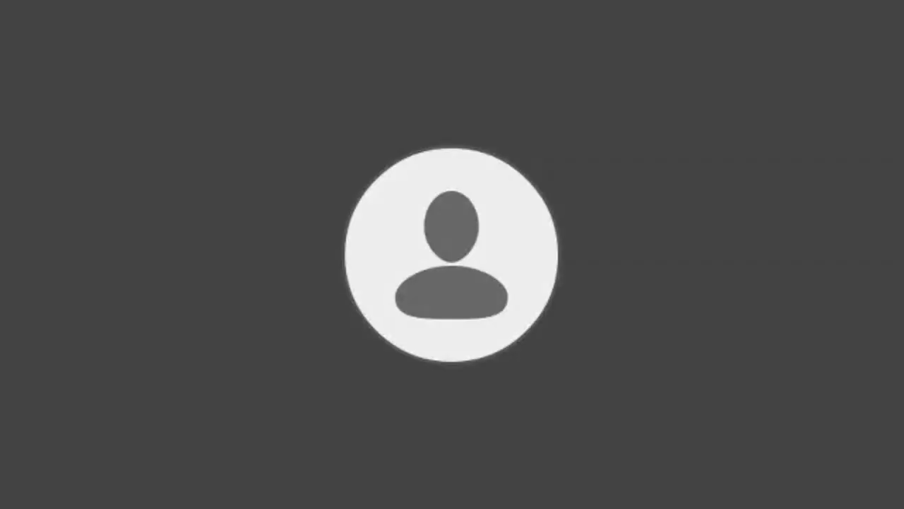
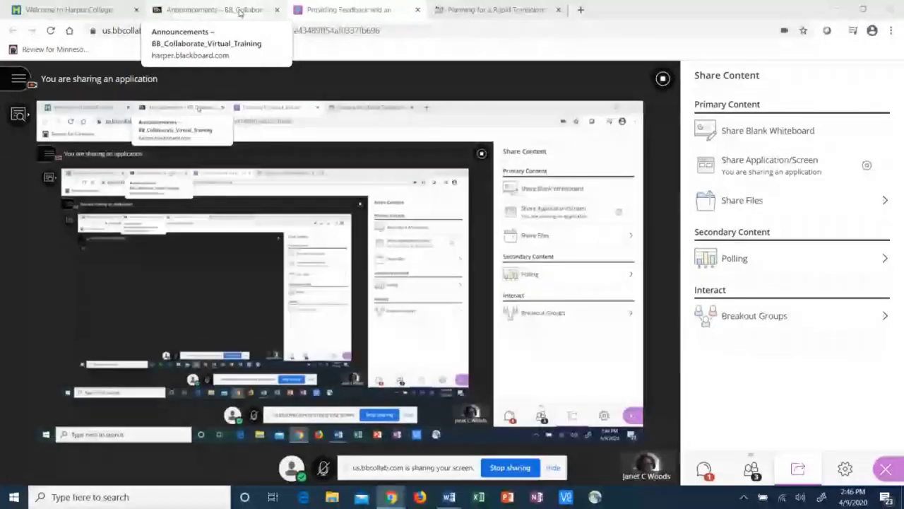
- Share the browser window showing the course Announcements page in the Collaborate session
left_click(239, 13)
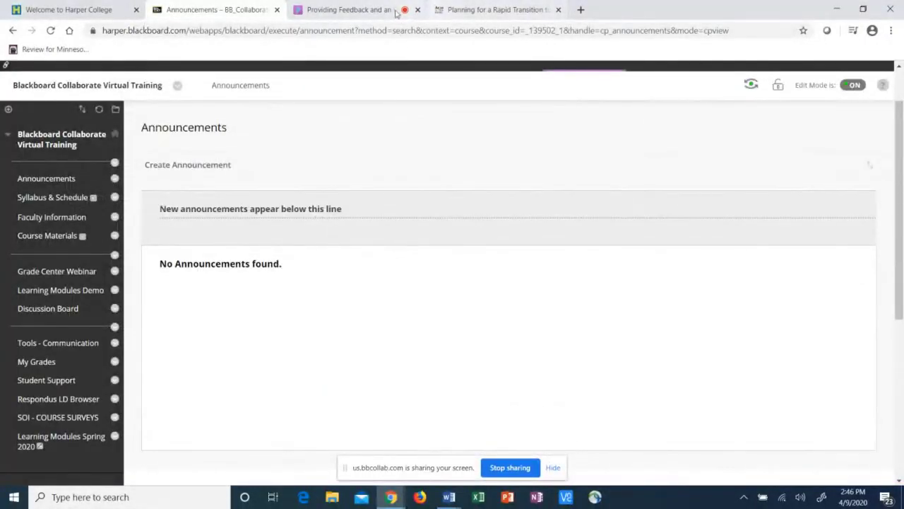
- Open the course's Full Grade Center and the student's rubric assignment cell menu
left_click(365, 12)
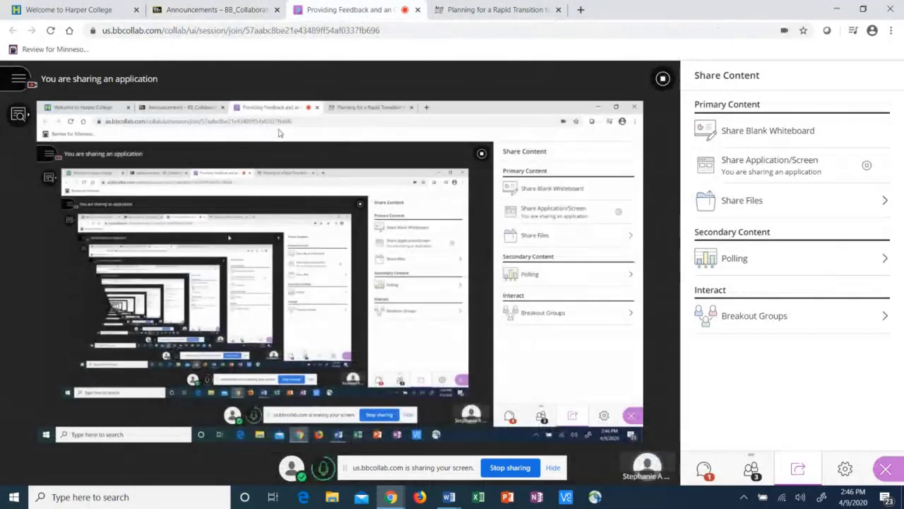
left_click(241, 10)
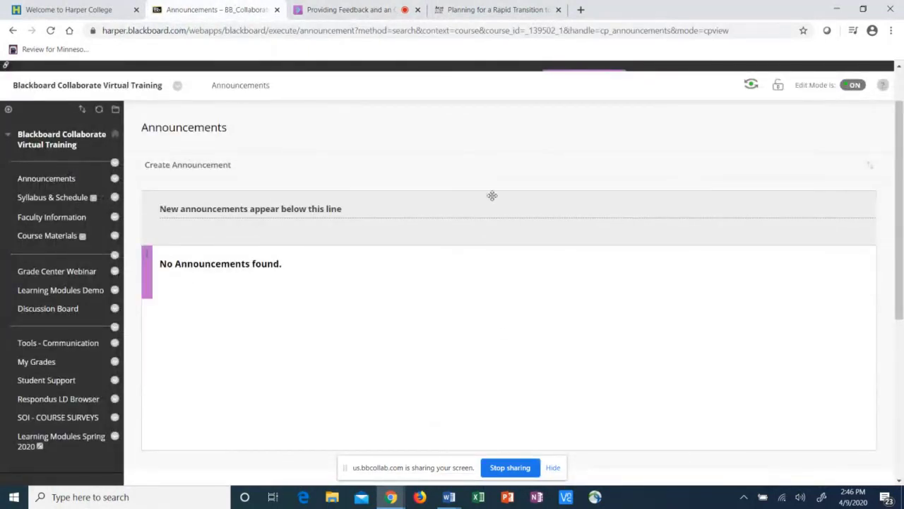
scroll(144, 313, "down", 1)
scroll(169, 308, "down", 3)
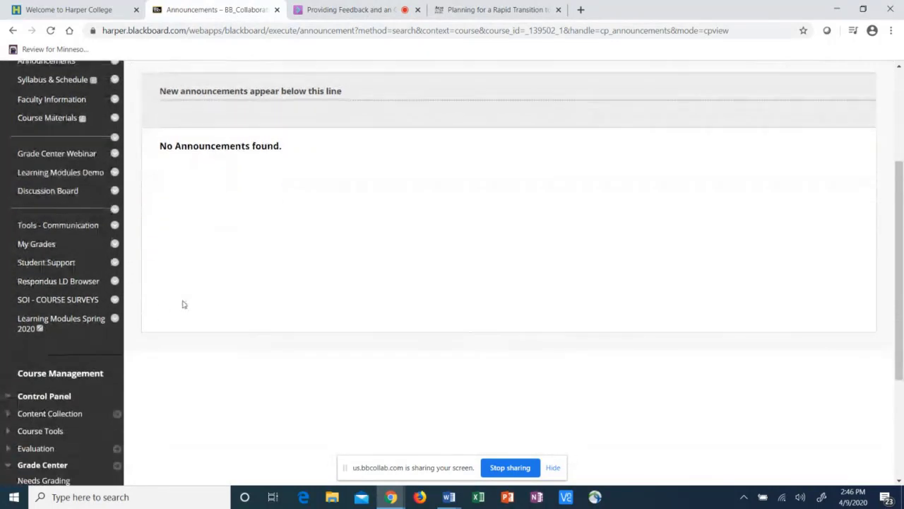
left_click(48, 375)
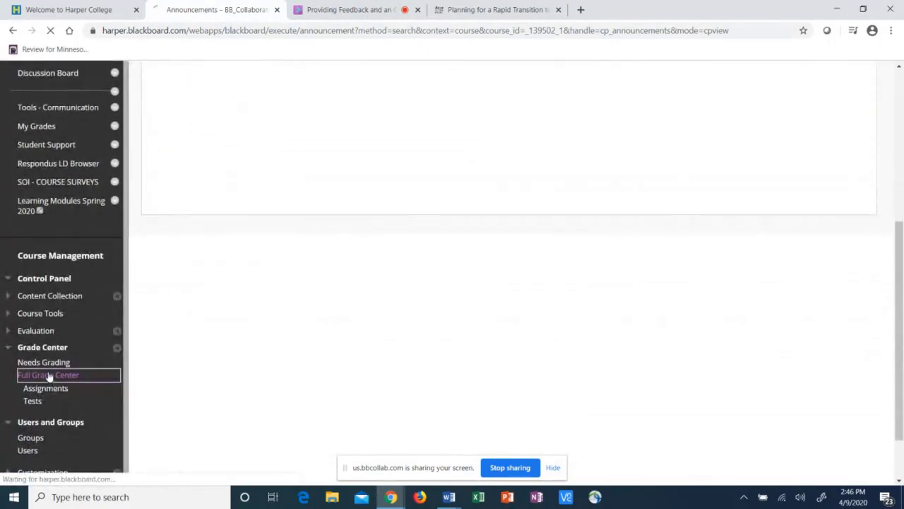
scroll(646, 296, "down", 2)
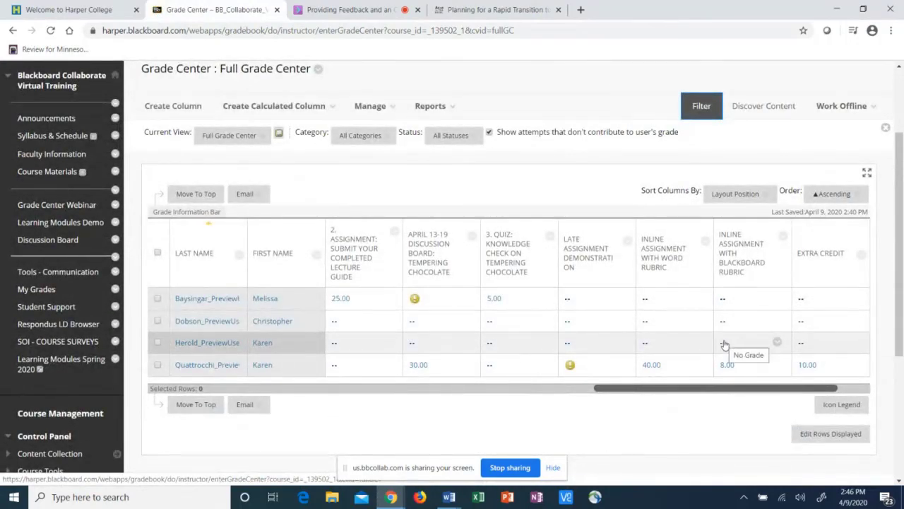
left_click(778, 342)
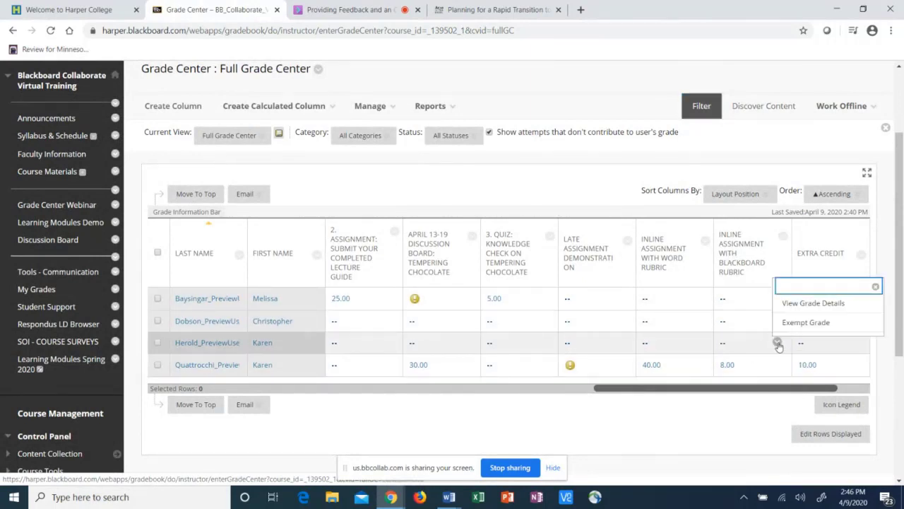
- In the rubric assignment's Grade Details, enter a manual override grade of 20
left_click(804, 303)
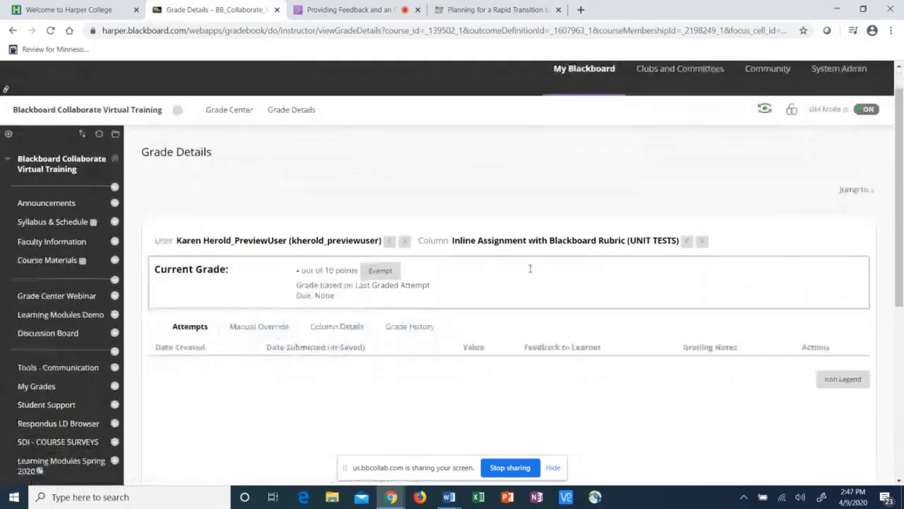
scroll(531, 266, "down", 3)
left_click(256, 185)
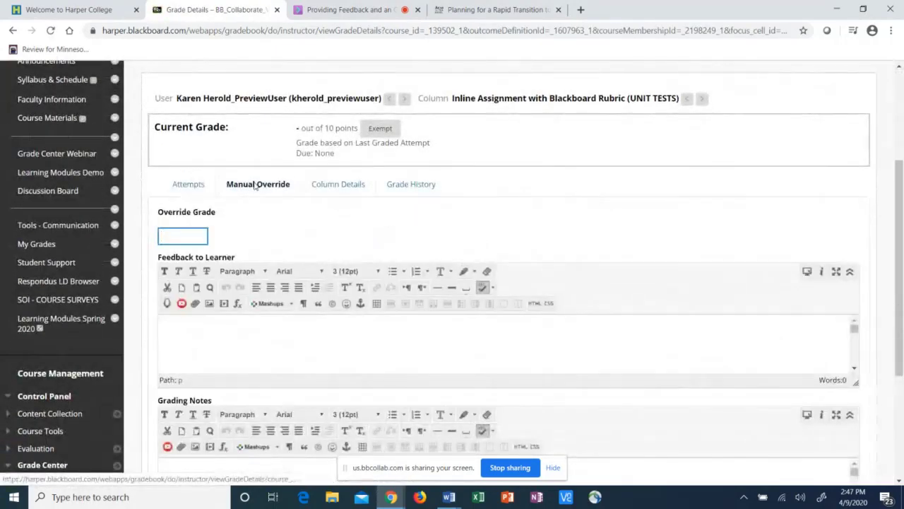
type("20")
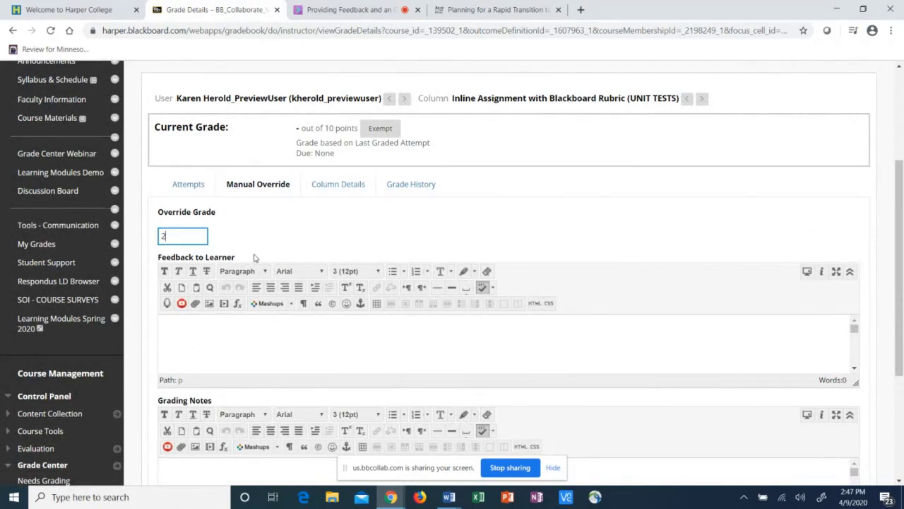
- Attach the Sample Student Reflection Word document from the computer as learner feedback
left_click(195, 304)
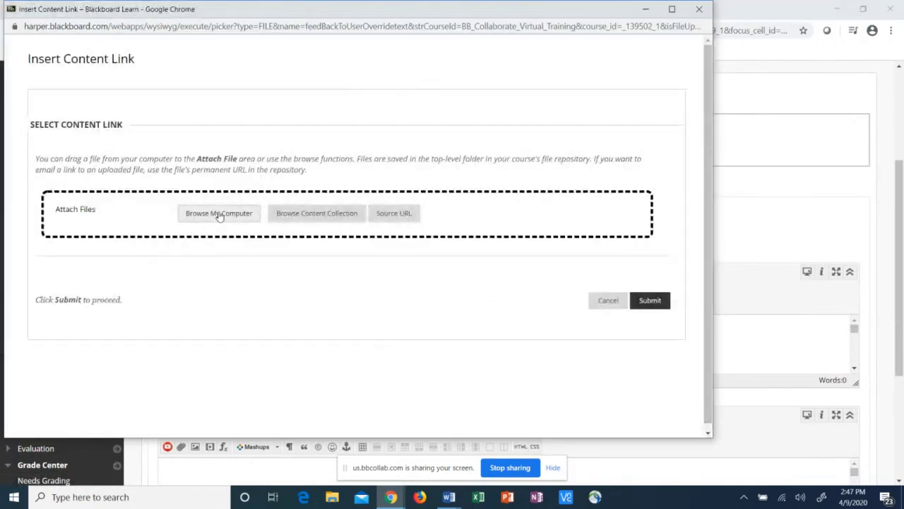
left_click(218, 212)
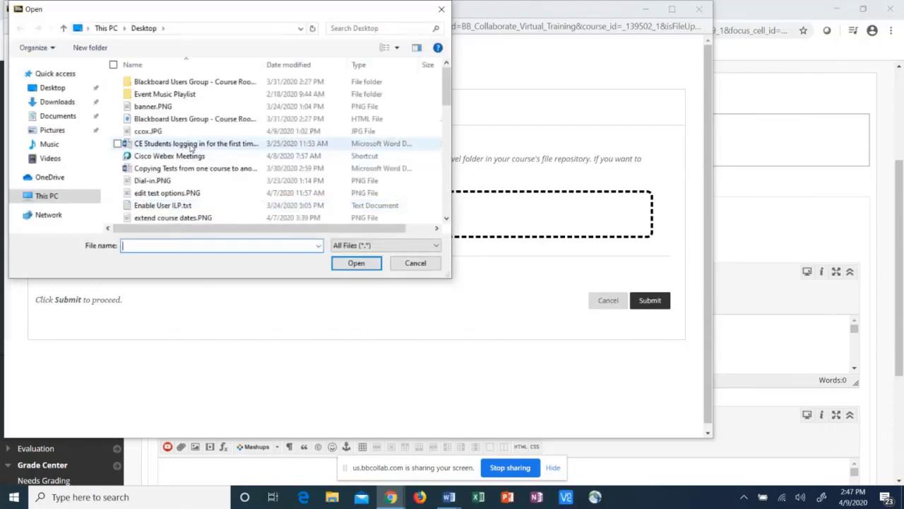
scroll(191, 161, "down", 4)
scroll(191, 170, "down", 4)
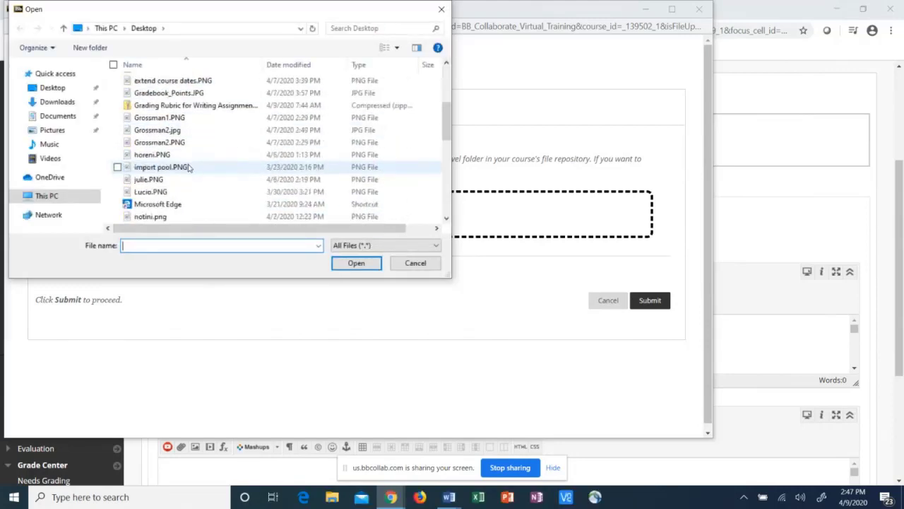
left_click(196, 192)
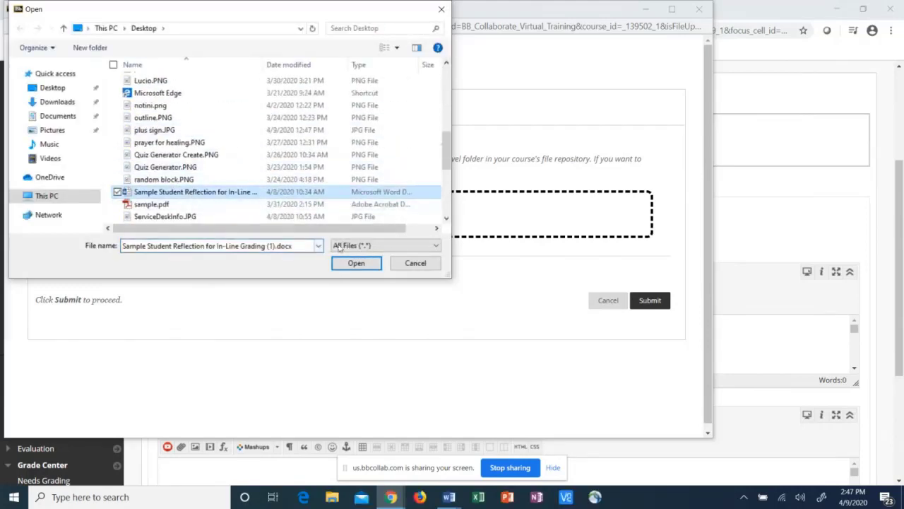
left_click(356, 263)
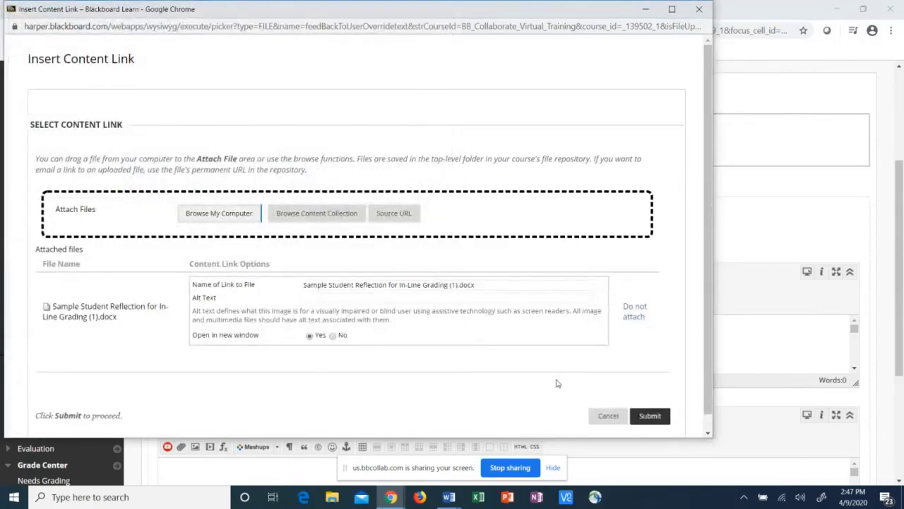
left_click(646, 416)
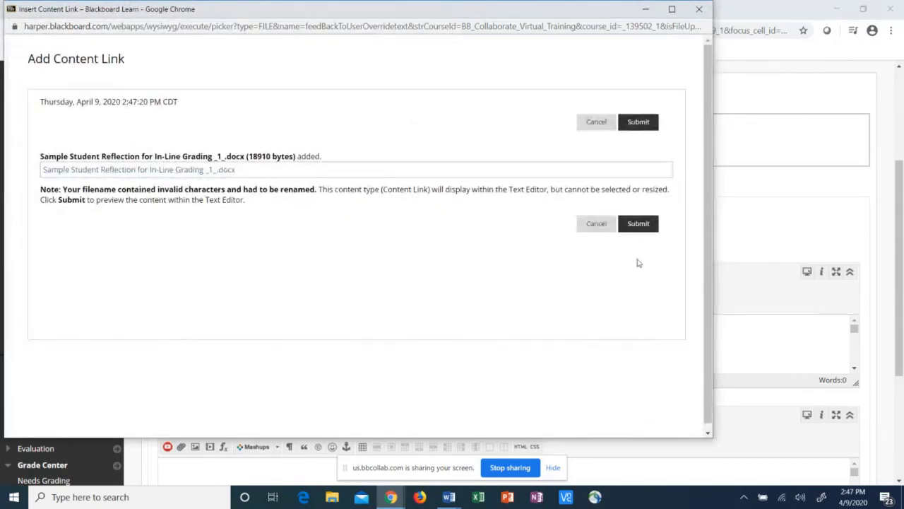
left_click(637, 227)
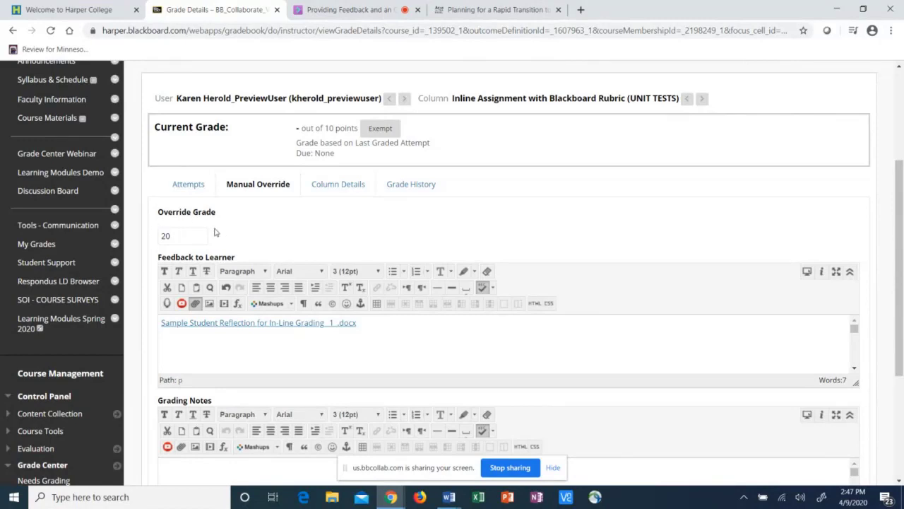
- Save the 20 override with the Word feedback and return to the Full Grade Center
scroll(599, 349, "down", 2)
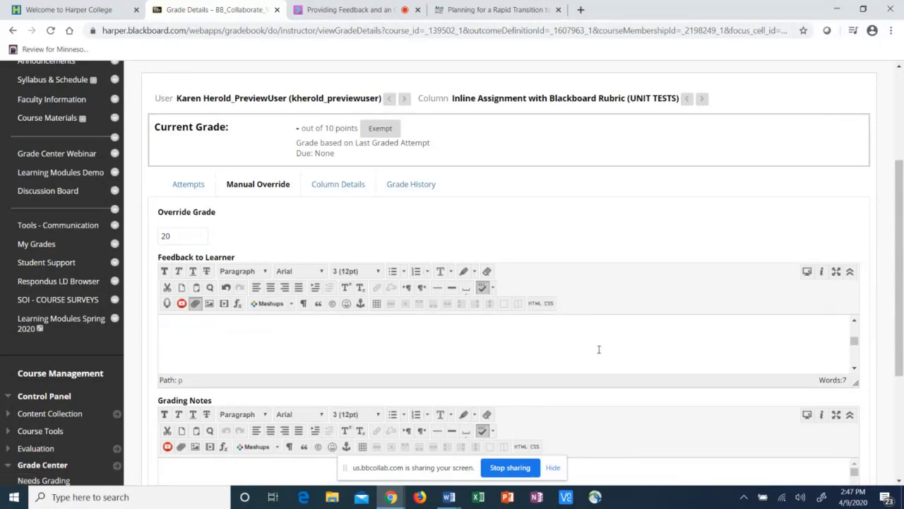
scroll(698, 353, "up", 2)
scroll(698, 352, "down", 2)
left_click(828, 422)
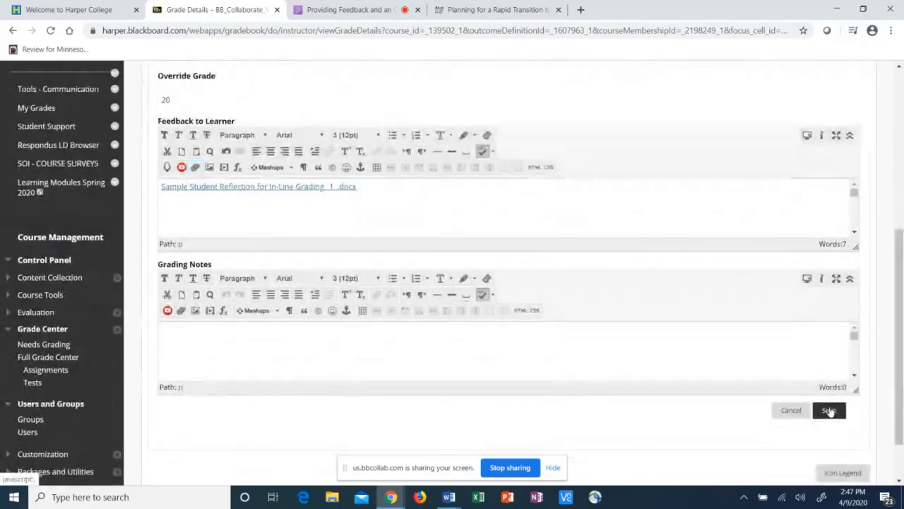
scroll(692, 389, "down", 3)
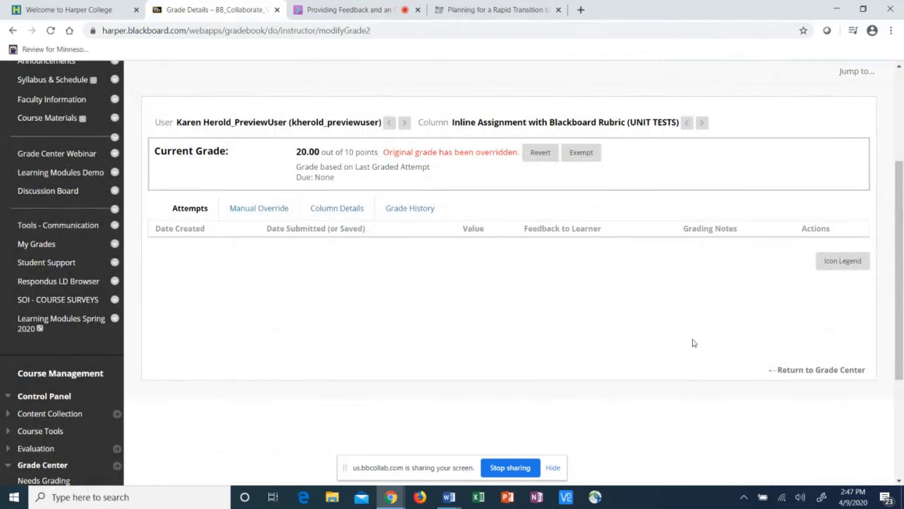
left_click(815, 369)
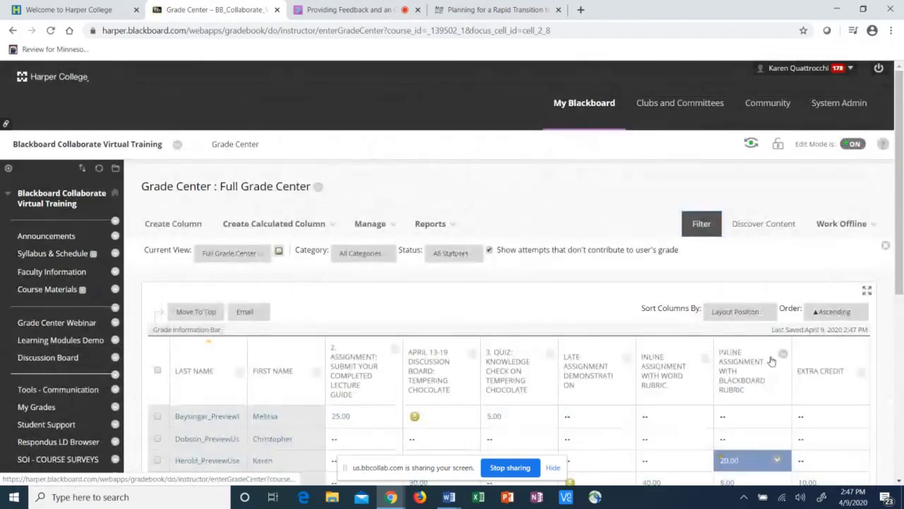
- Review the 20.00 grade in the rubric assignment column, then return to the Collaborate session
scroll(770, 367, "down", 3)
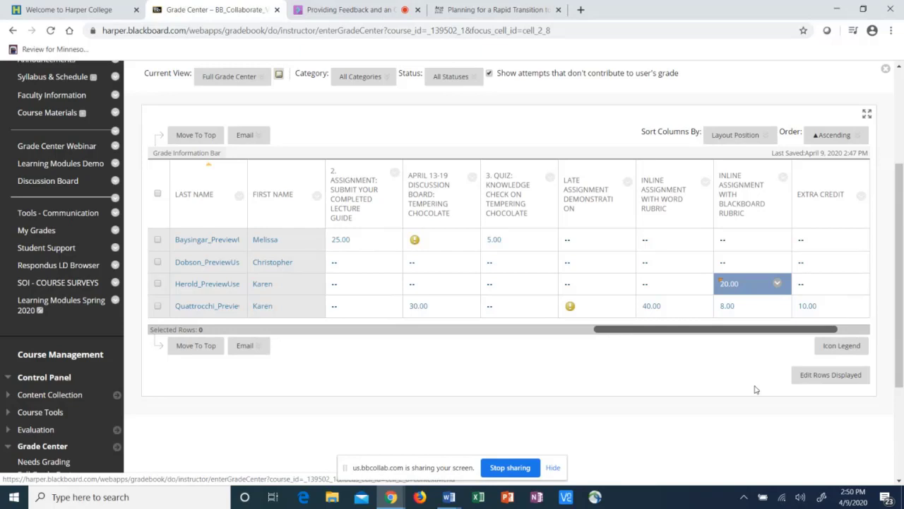
scroll(520, 385, "up", 2)
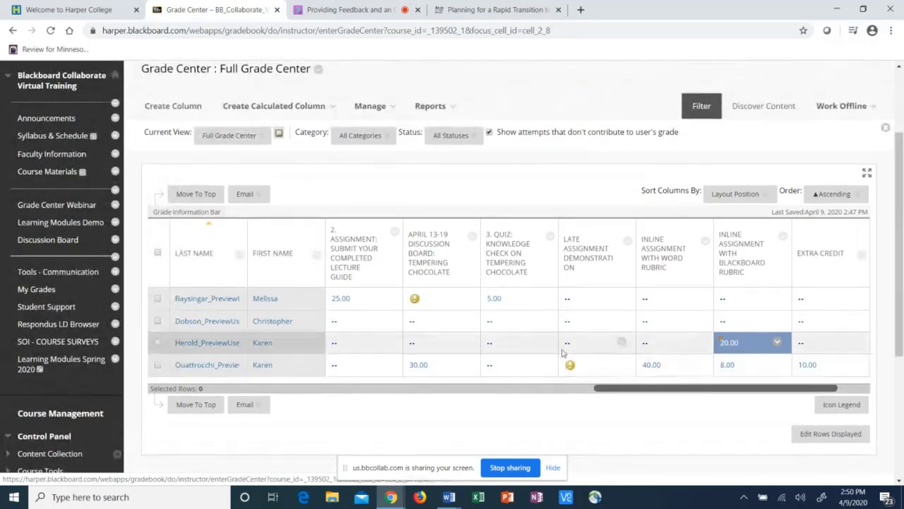
scroll(563, 352, "down", 1)
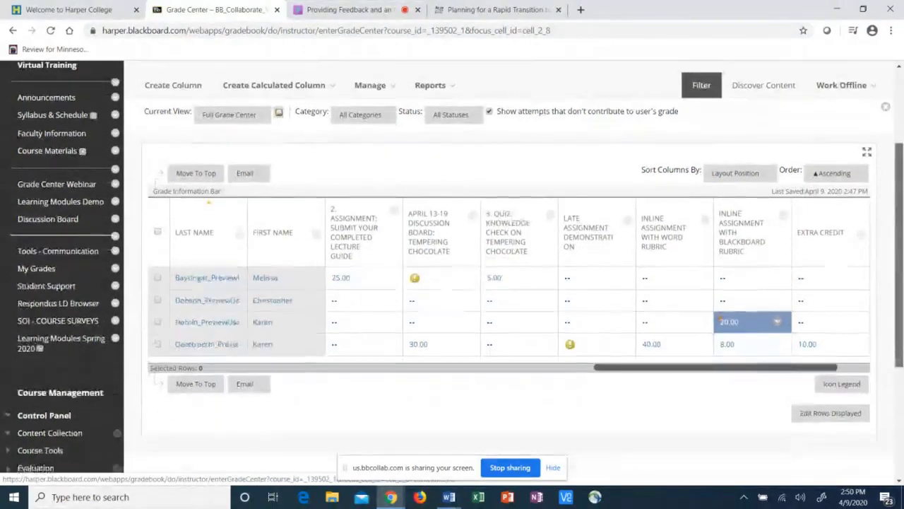
scroll(896, 272, "up", 1)
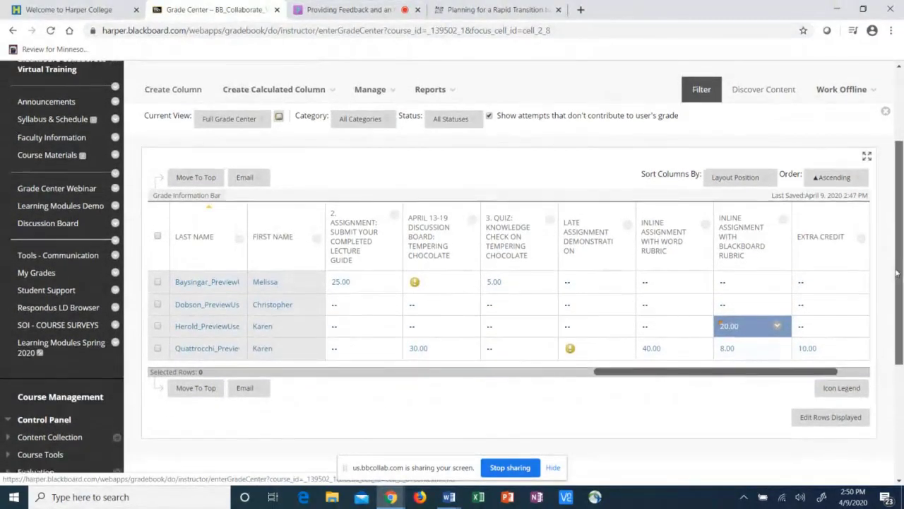
scroll(896, 272, "up", 1)
scroll(896, 272, "down", 1)
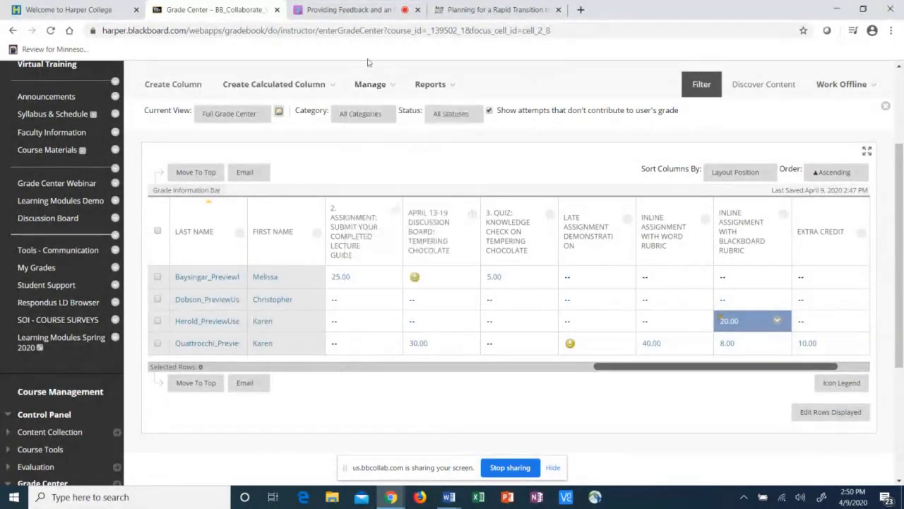
left_click(385, 10)
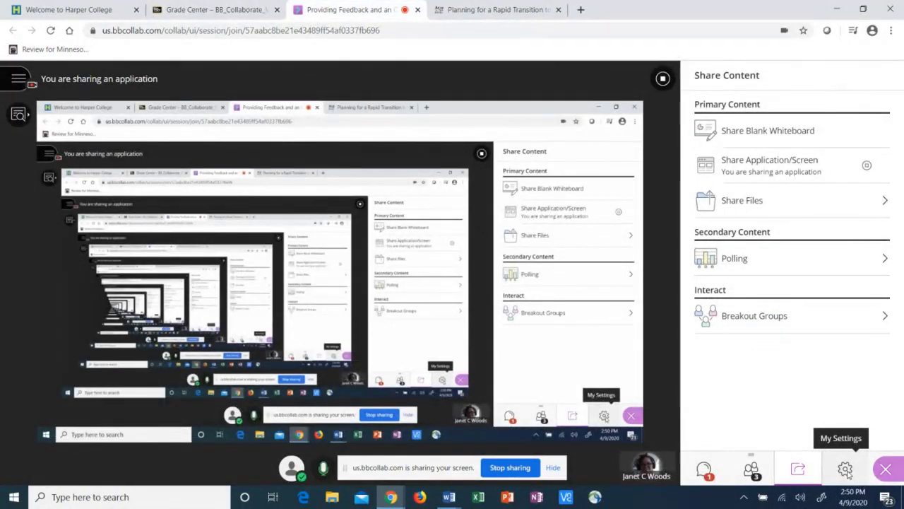
- Browse My Settings' session and notification sections, then hide and reshow the Collaborate panel
left_click(845, 470)
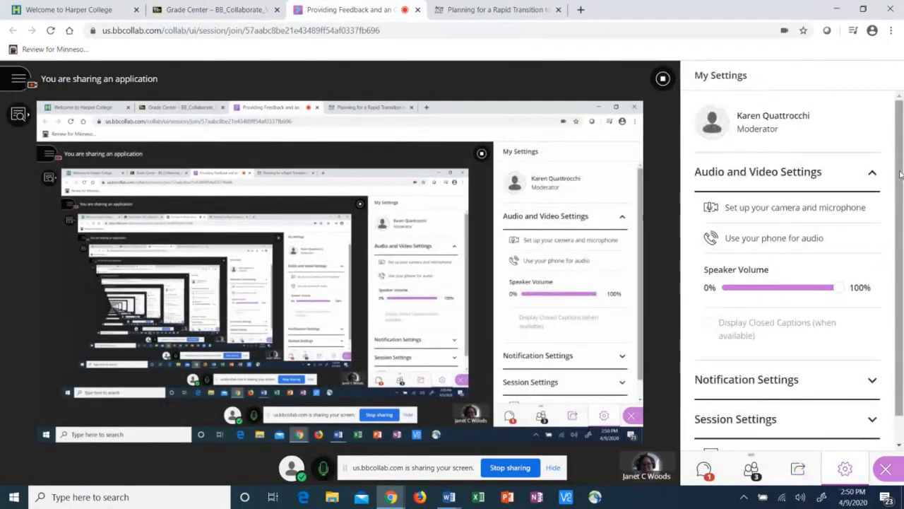
scroll(902, 177, "down", 1)
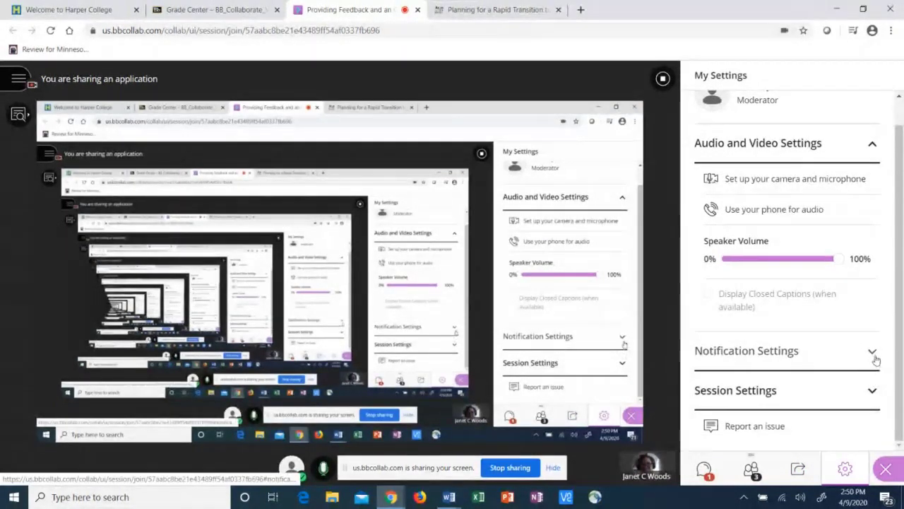
left_click(876, 392)
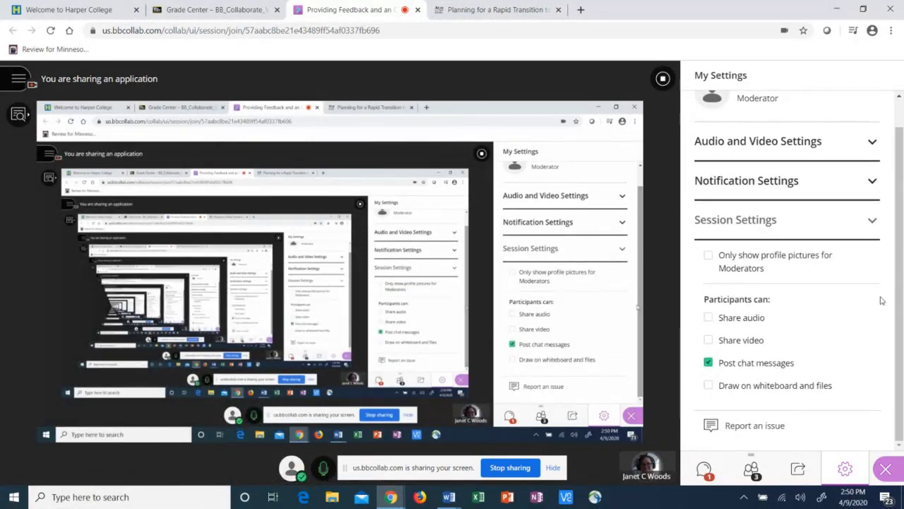
left_click(872, 223)
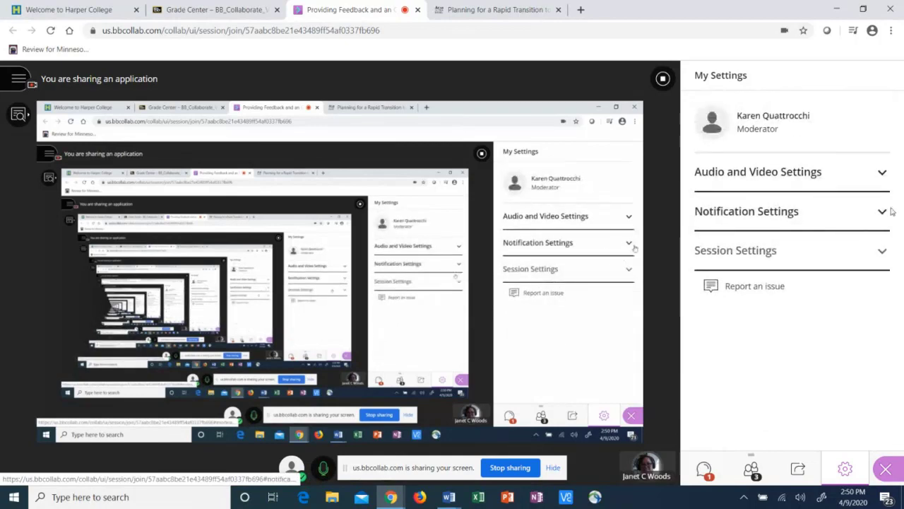
left_click(882, 211)
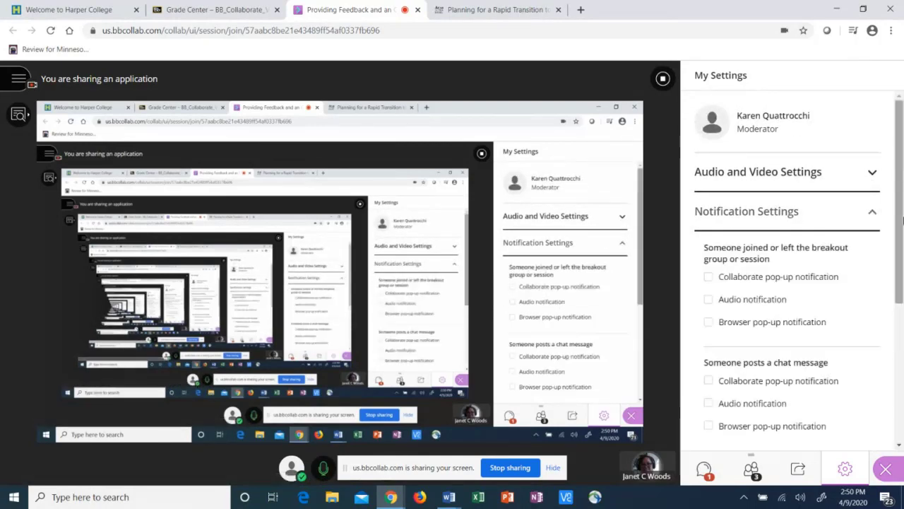
scroll(901, 210, "down", 4)
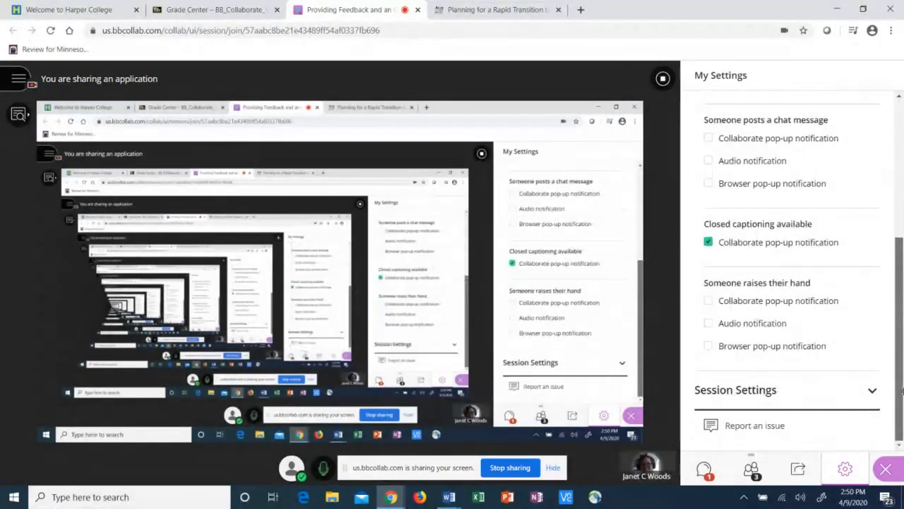
scroll(894, 240, "up", 3)
scroll(893, 240, "up", 2)
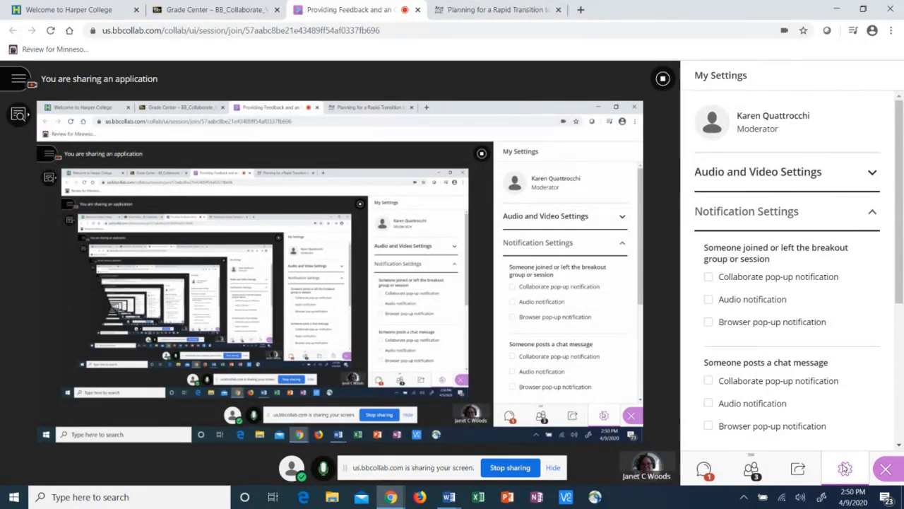
left_click(886, 469)
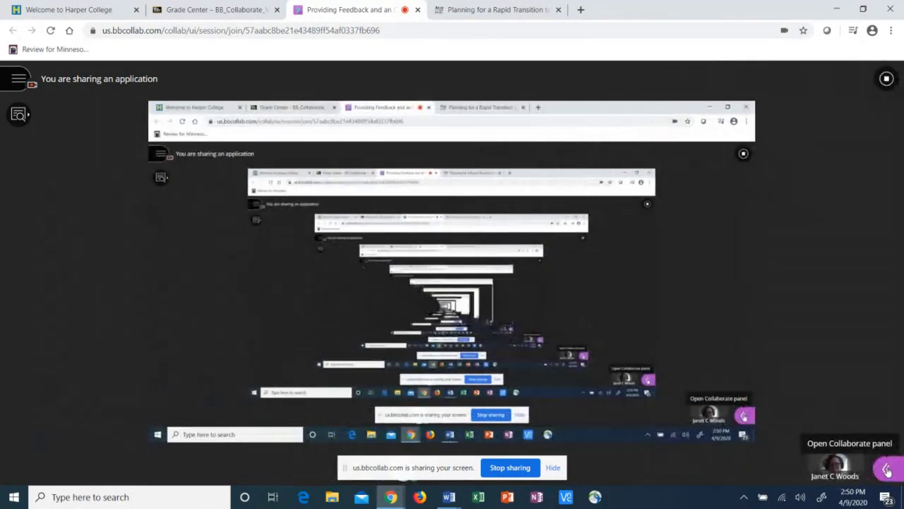
left_click(886, 469)
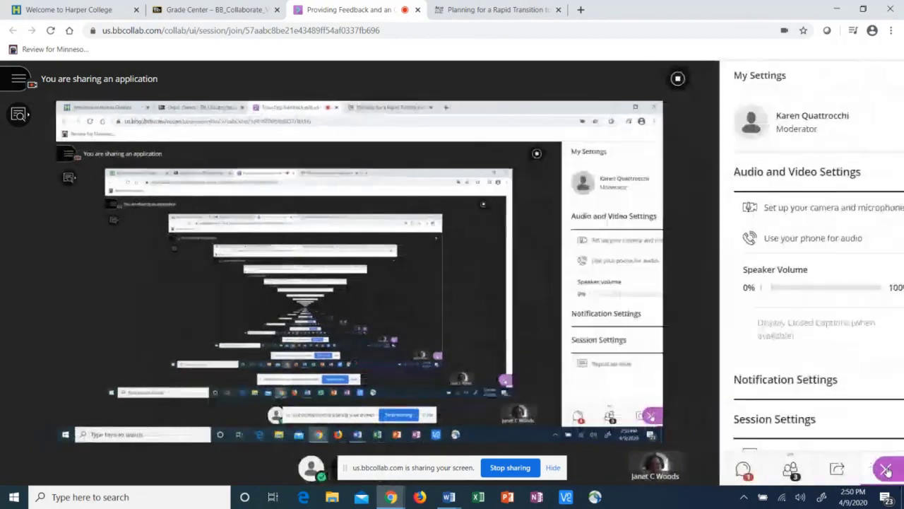